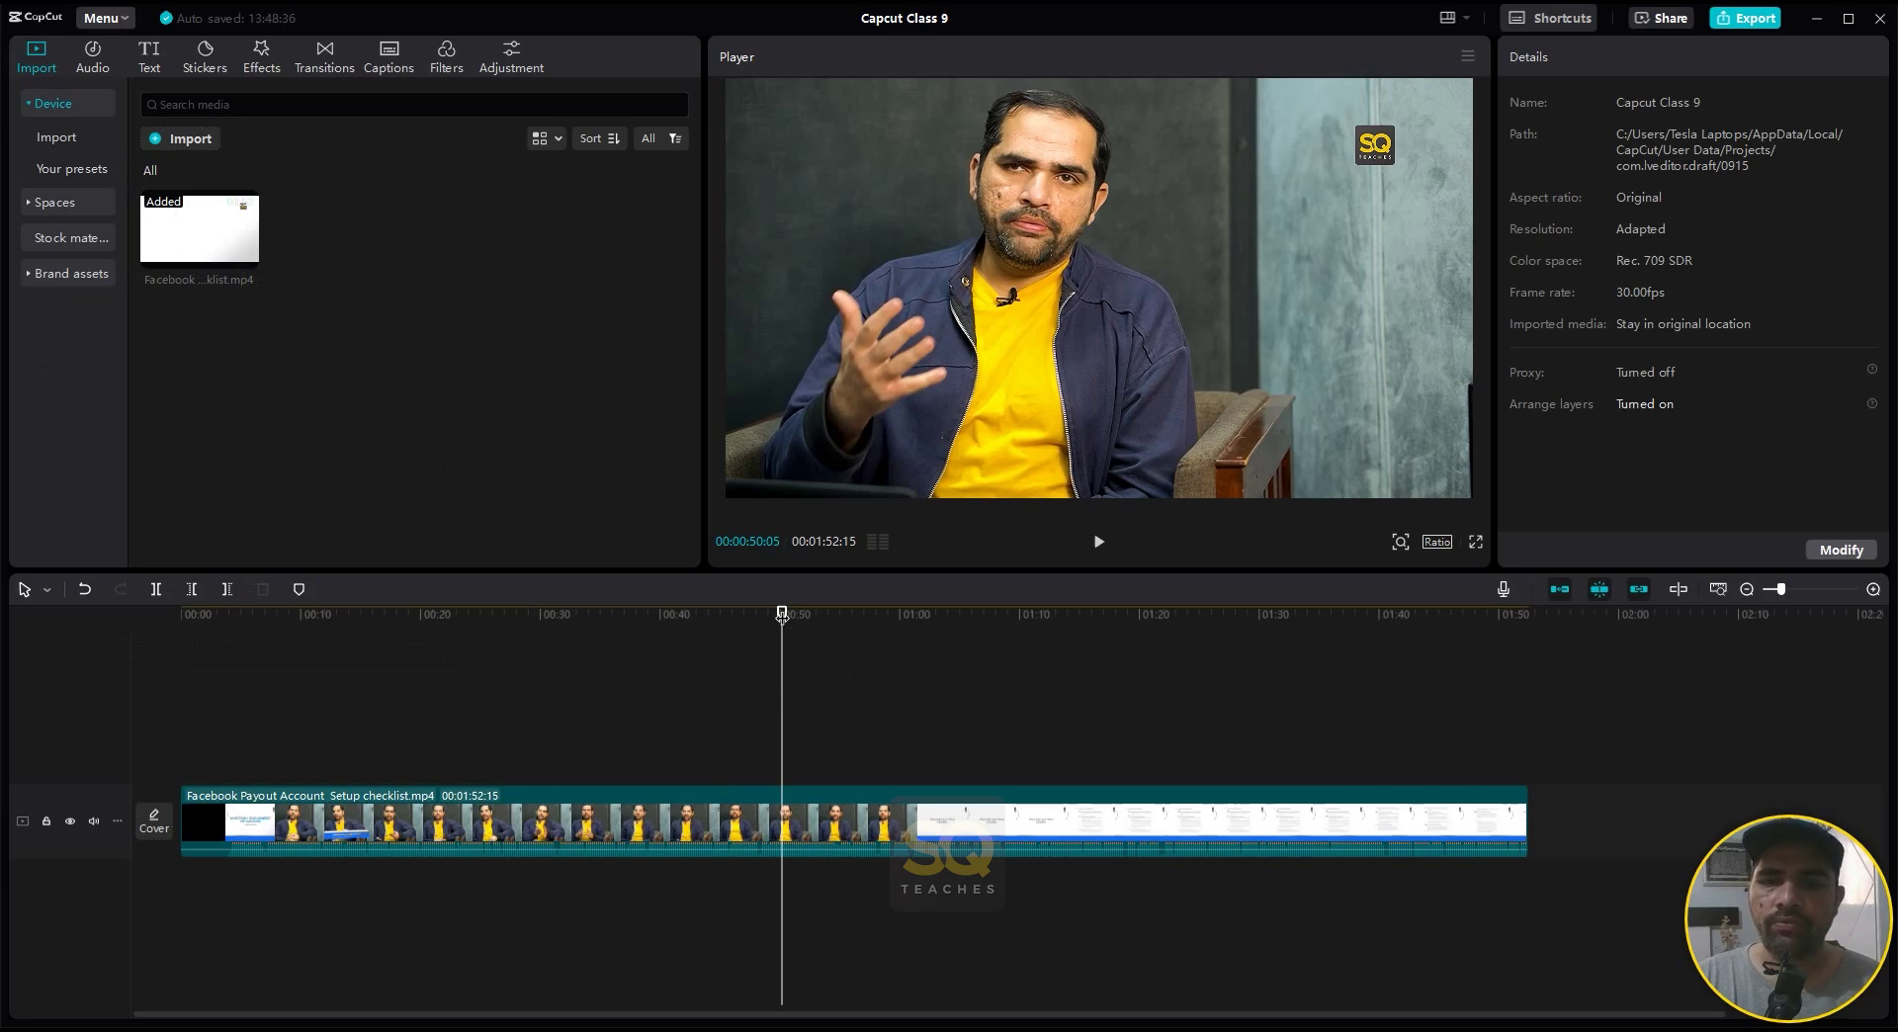
# - Add a default text clip at about 50 seconds and extend its duration to roughly 10 seconds
pyautogui.moveTo(782, 613); pyautogui.dragTo(764, 618)
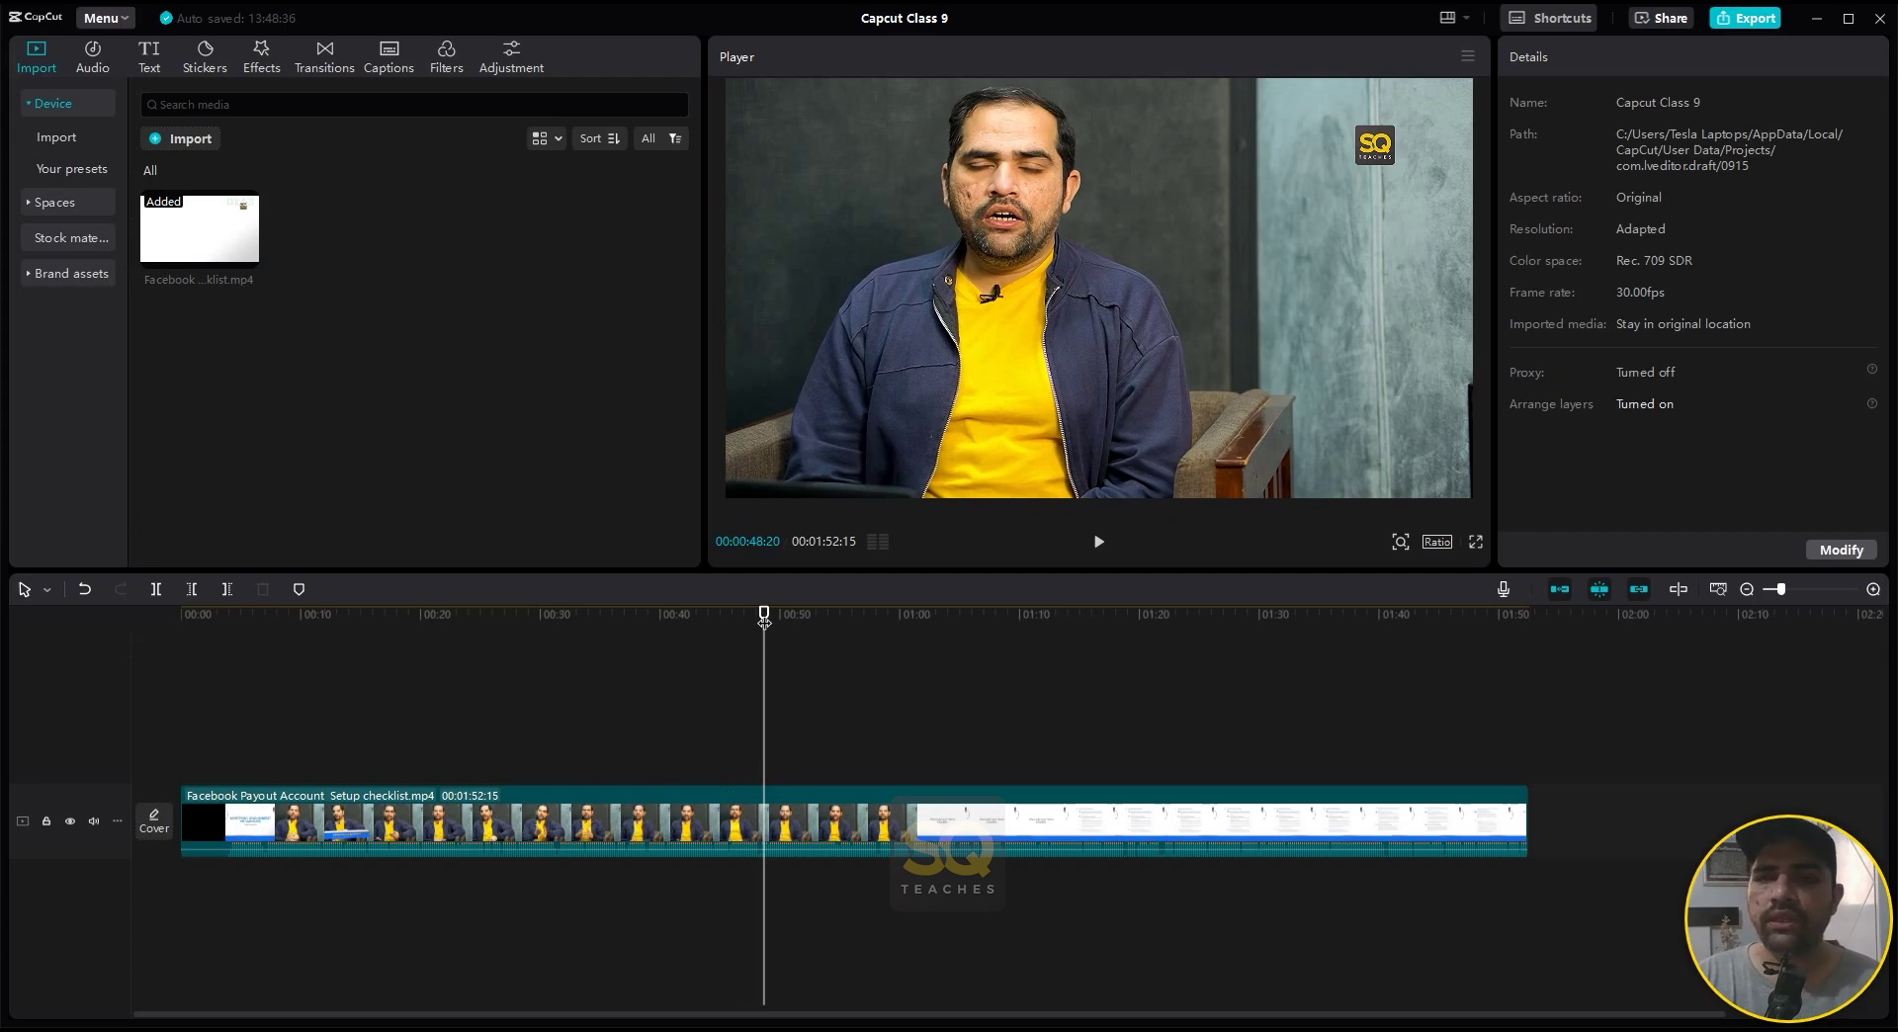
pyautogui.moveTo(764, 618); pyautogui.dragTo(778, 614)
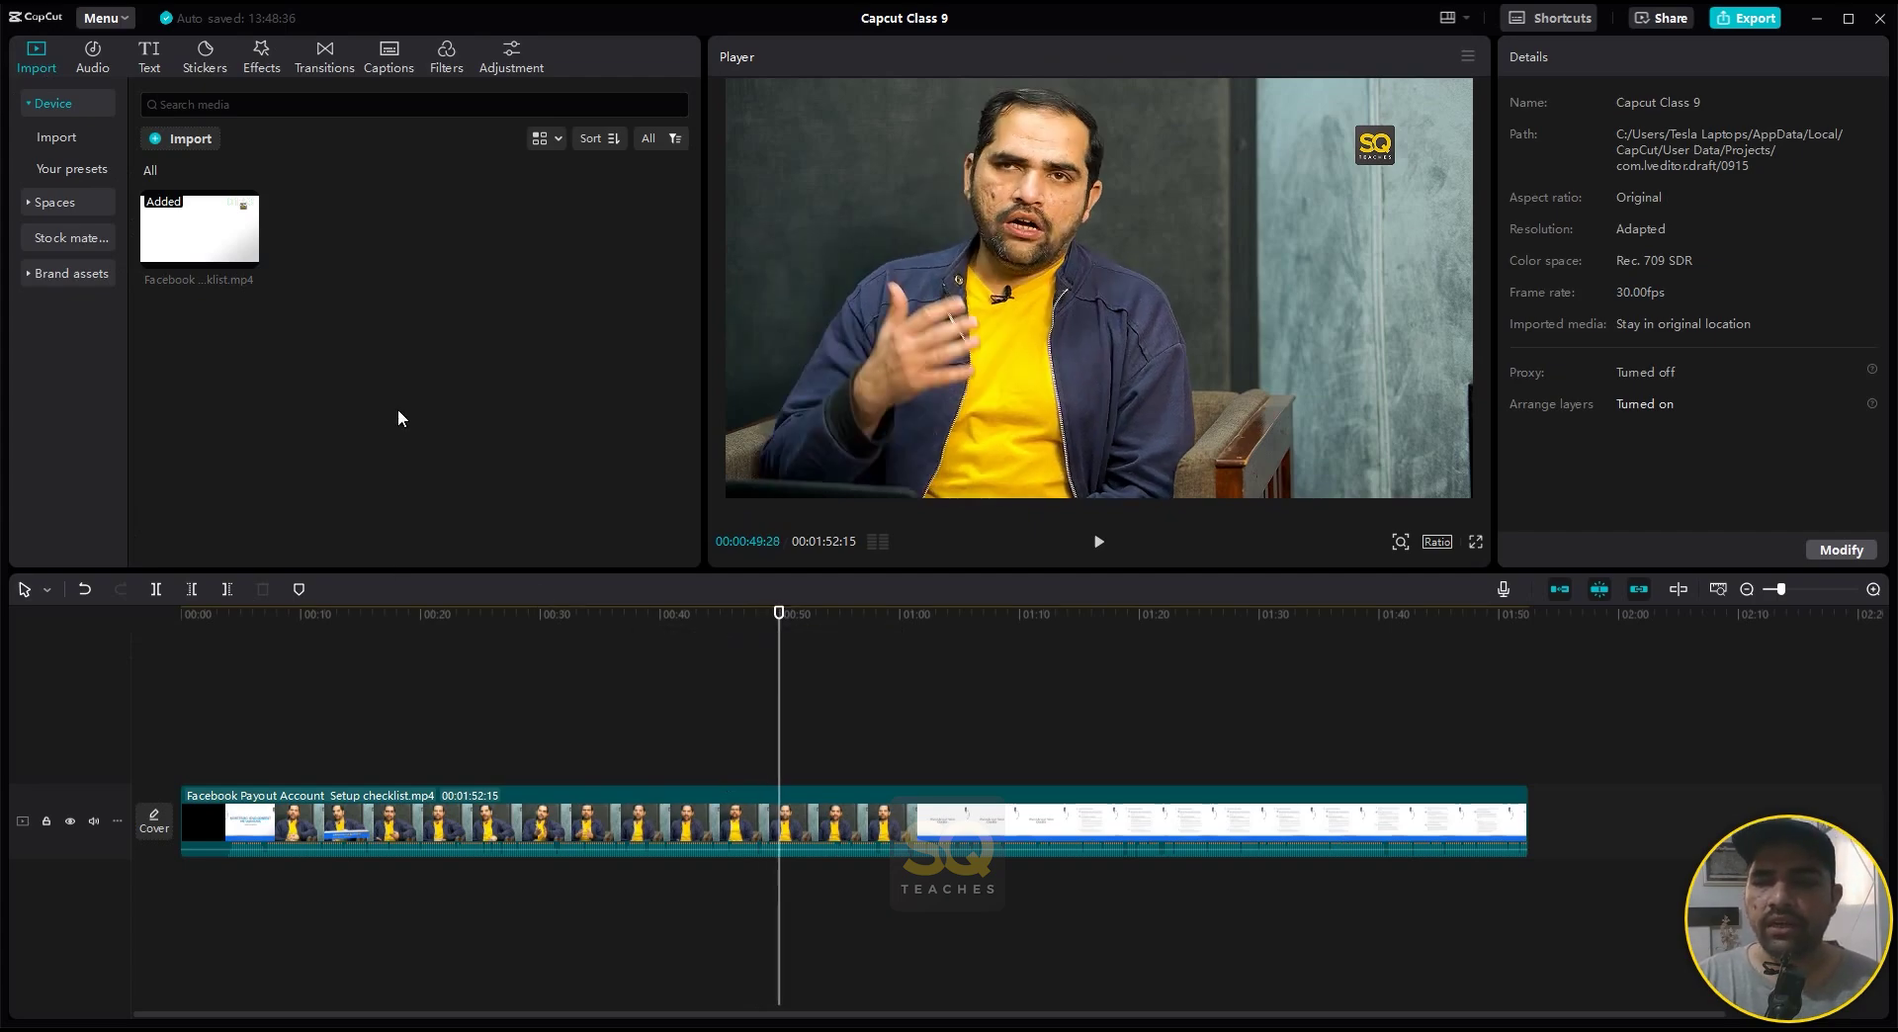
pyautogui.click(152, 62)
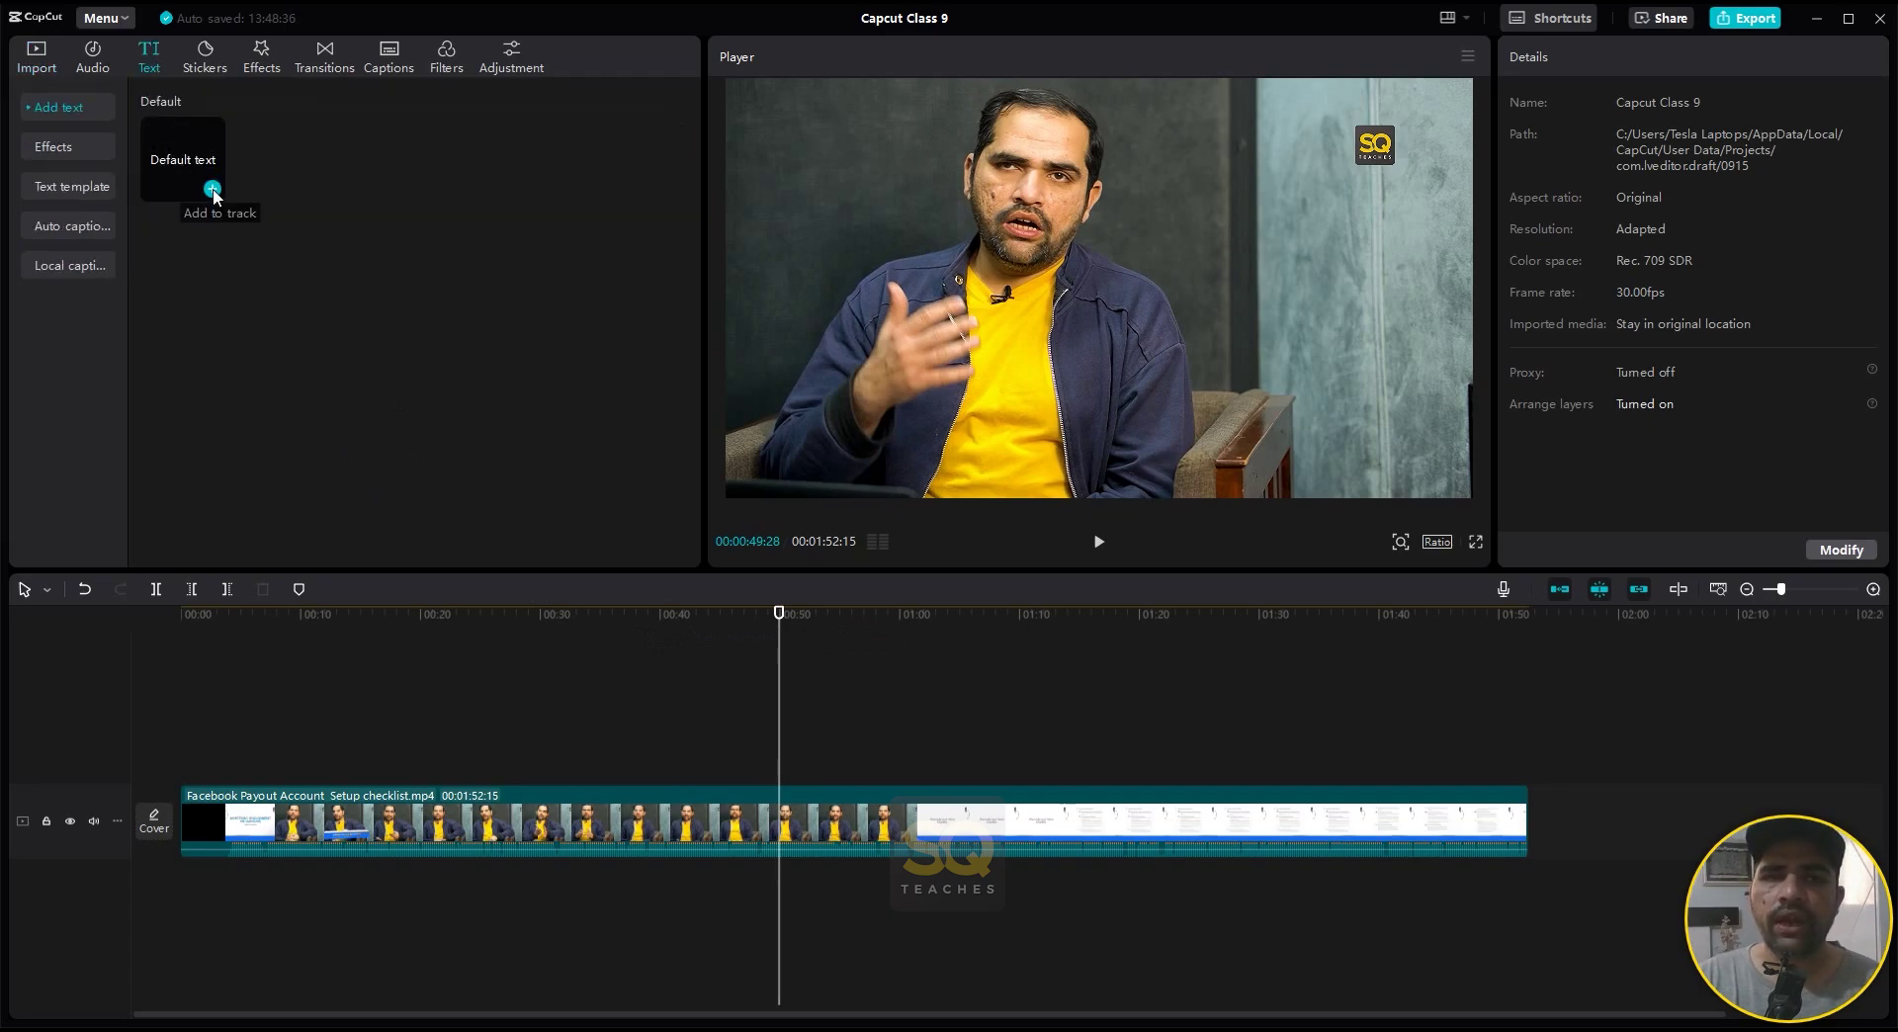
pyautogui.moveTo(183, 164); pyautogui.dragTo(1021, 705)
pyautogui.moveTo(211, 190)
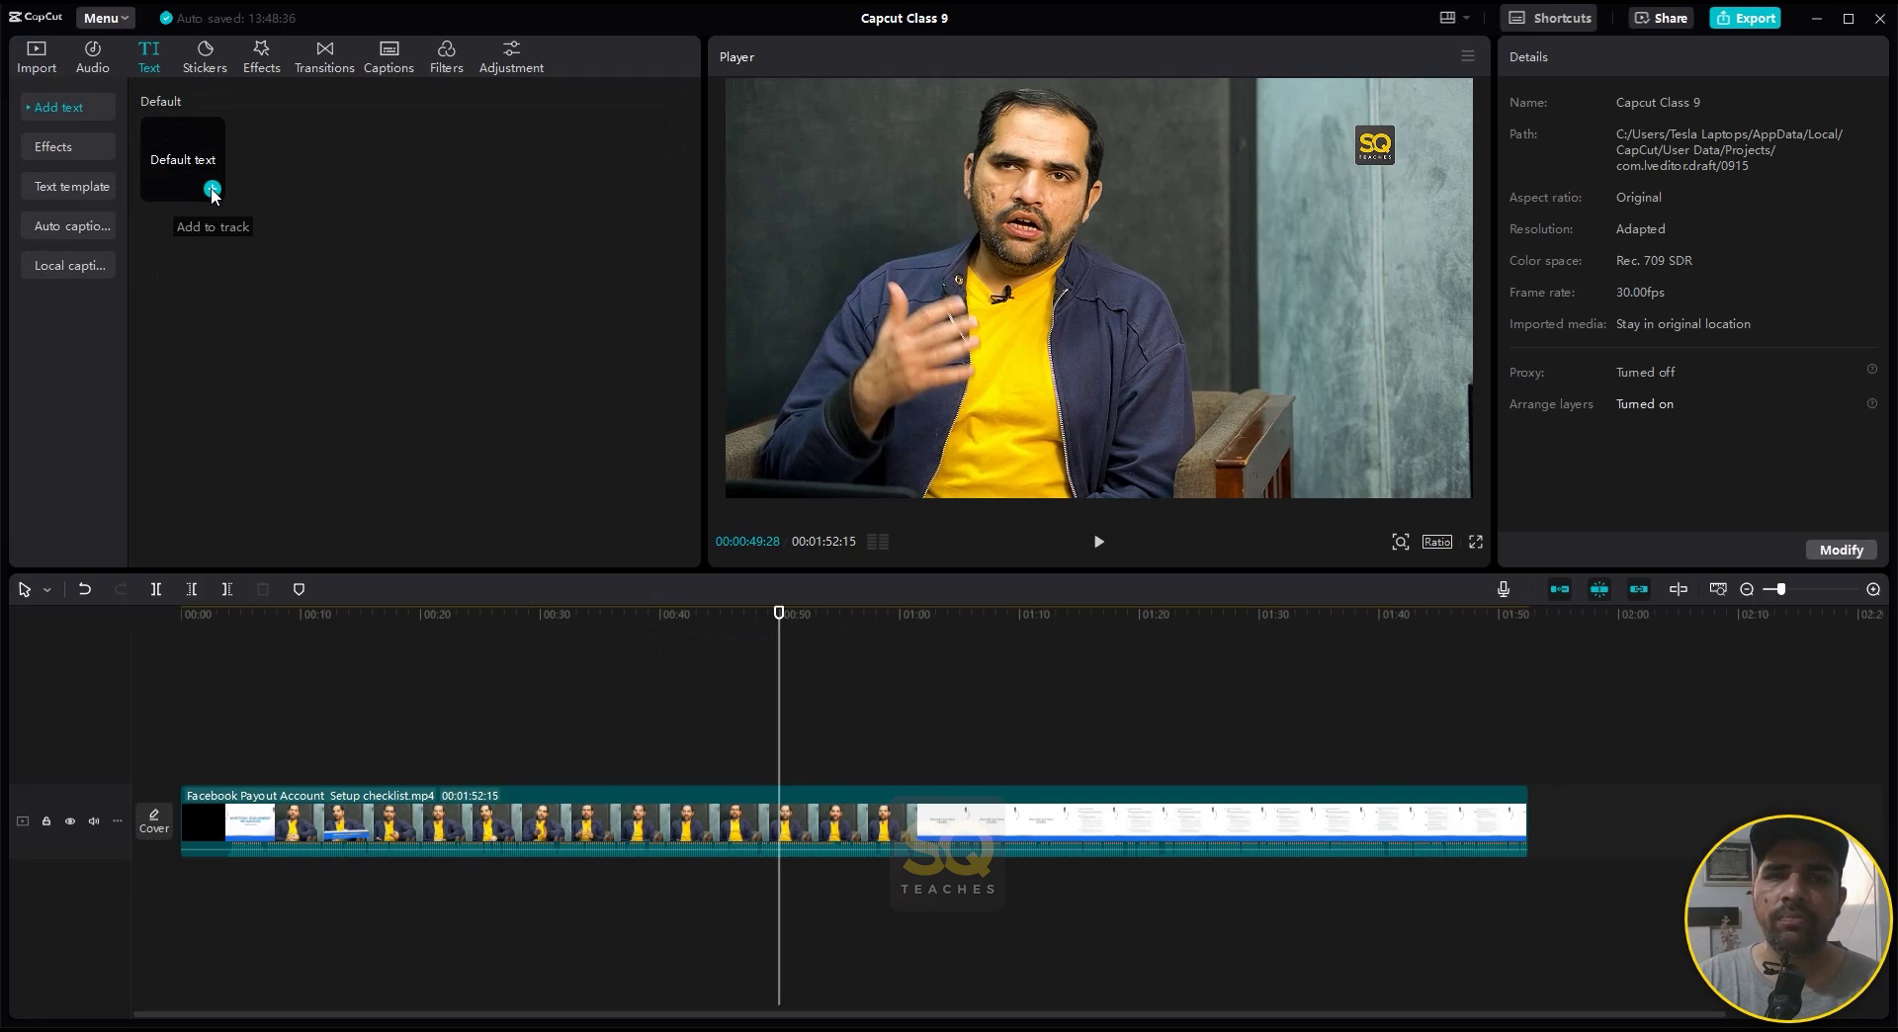
pyautogui.click(212, 188)
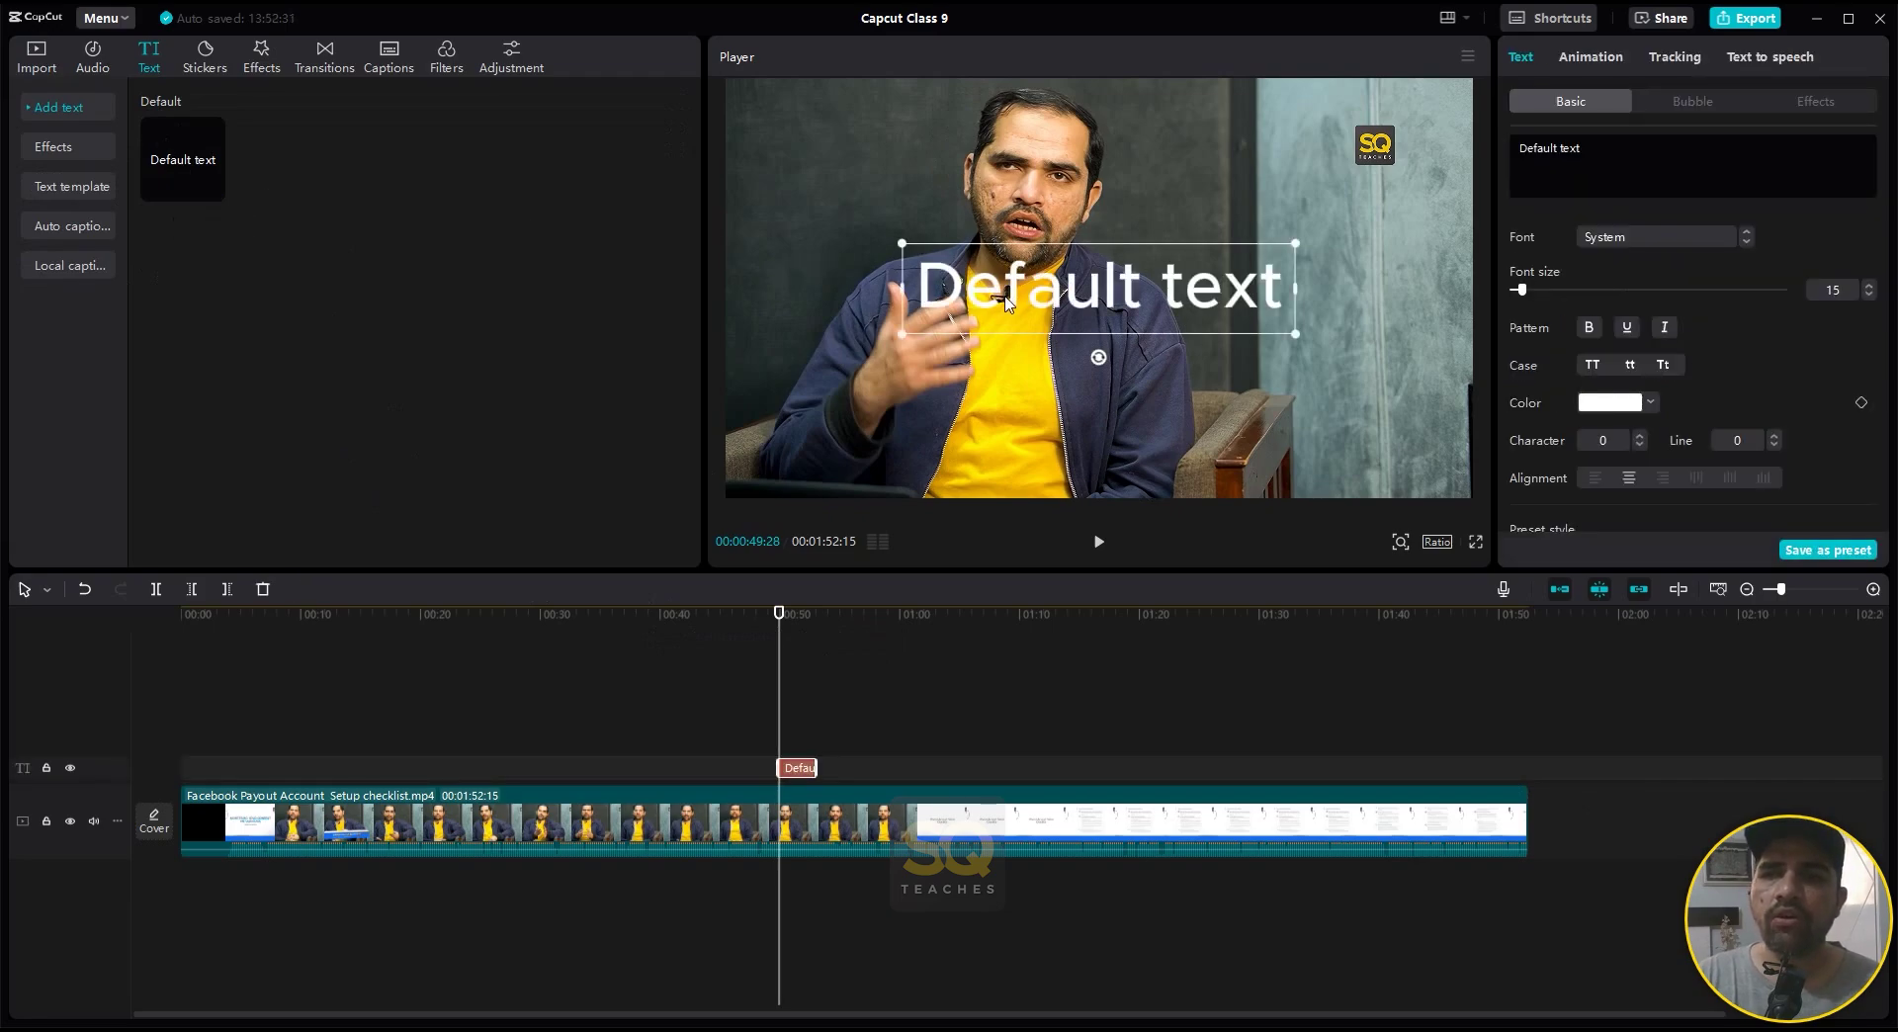
pyautogui.moveTo(815, 768); pyautogui.dragTo(892, 772)
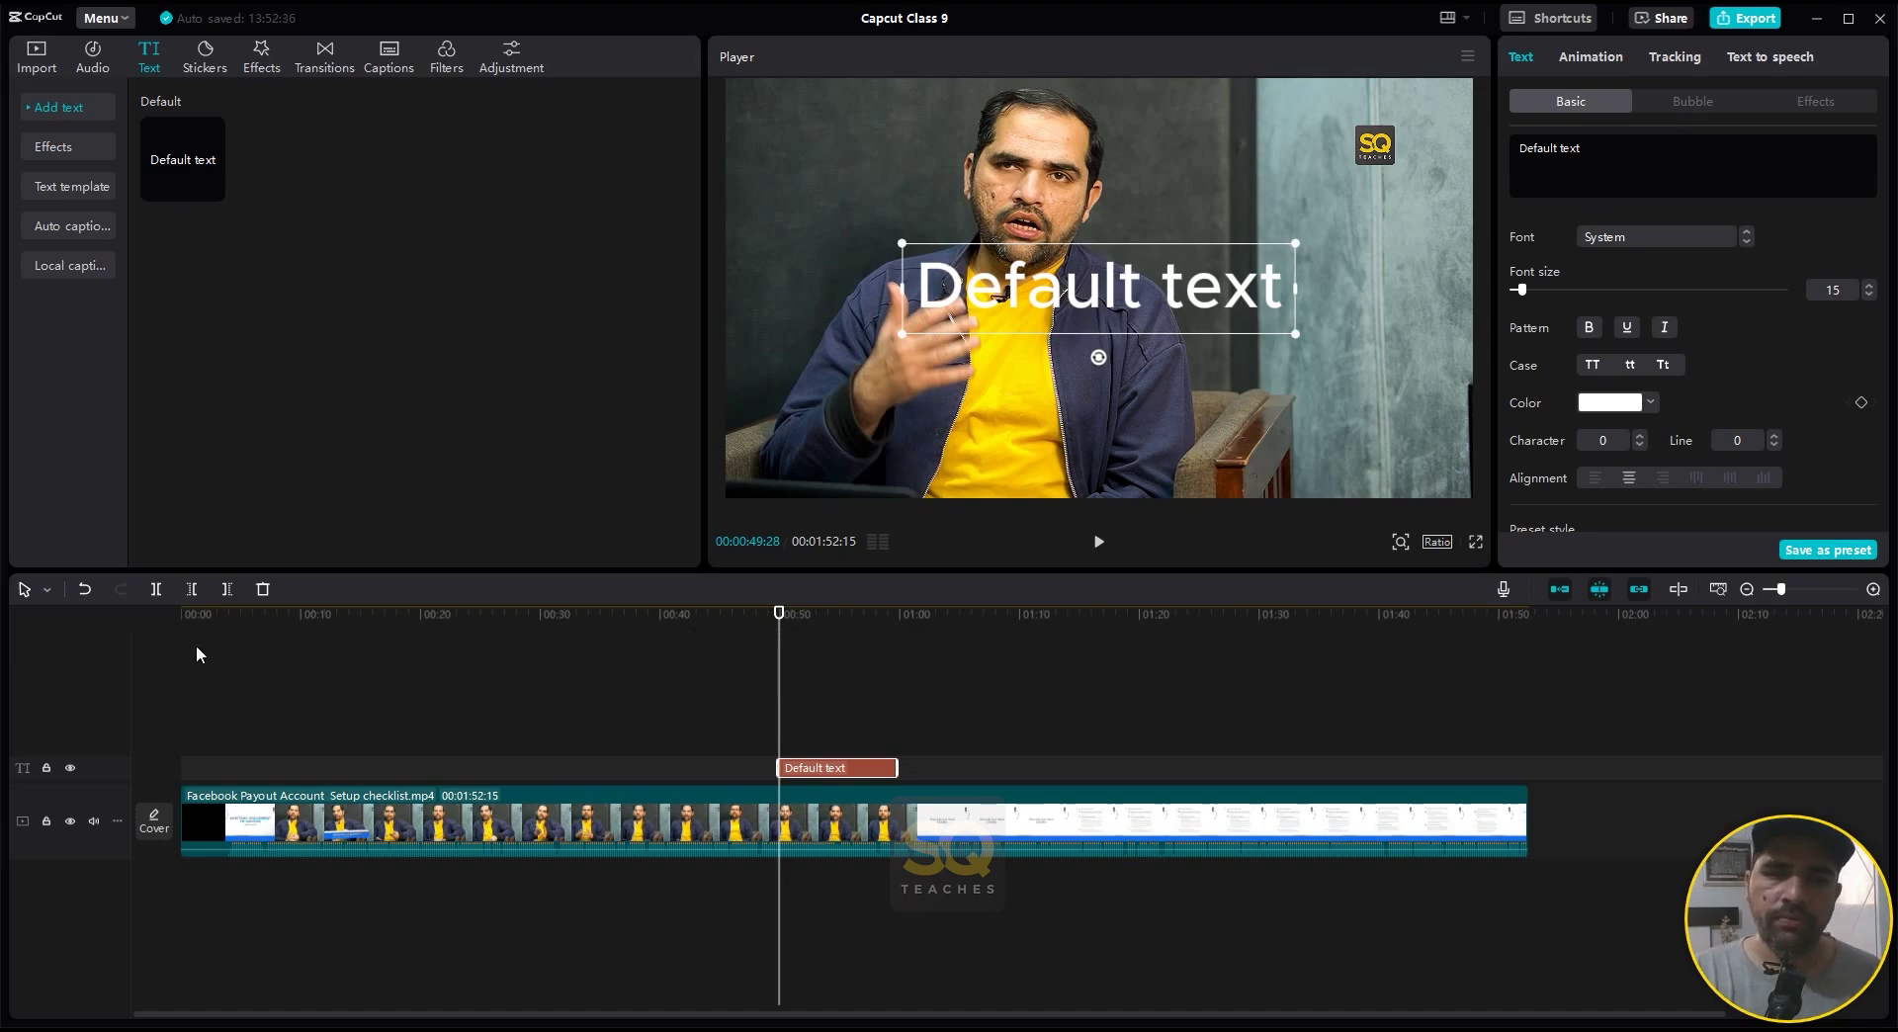
# - Play the video's opening to find where the speech begins, and move the text clip to start at about 7 seconds
pyautogui.click(287, 630)
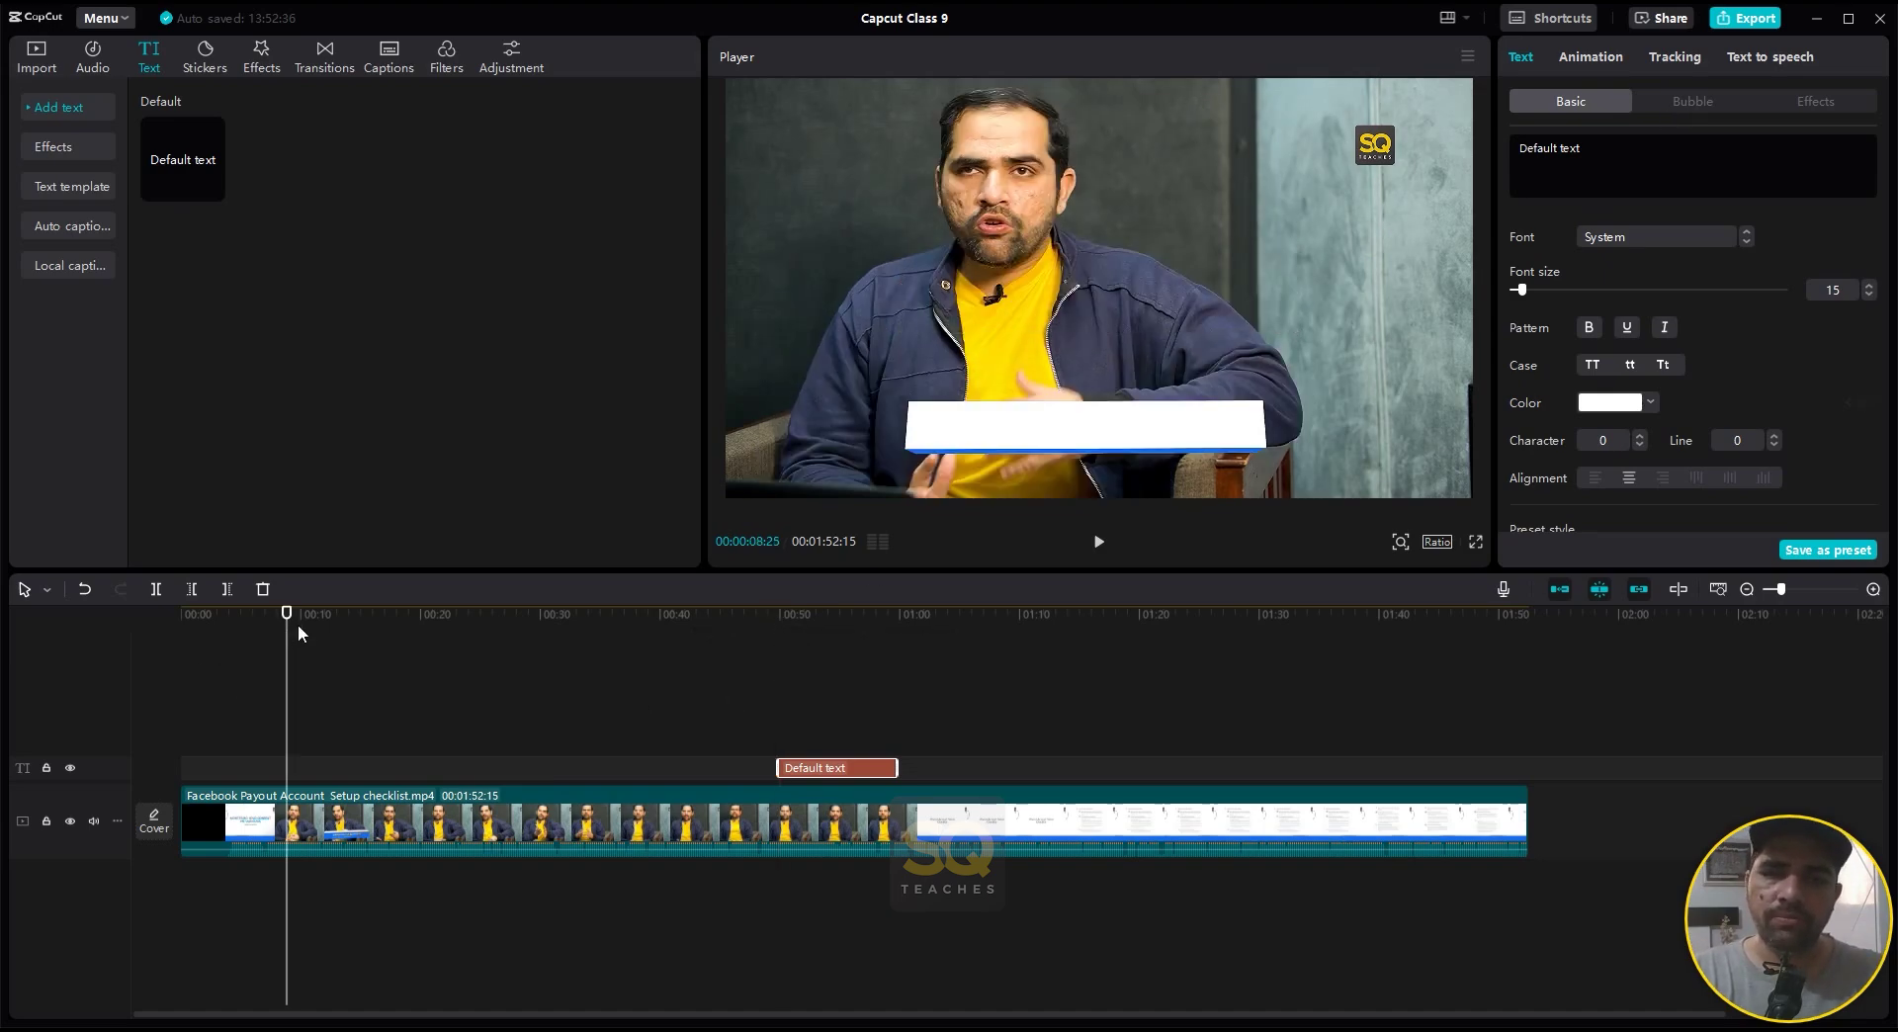
pyautogui.press('space')
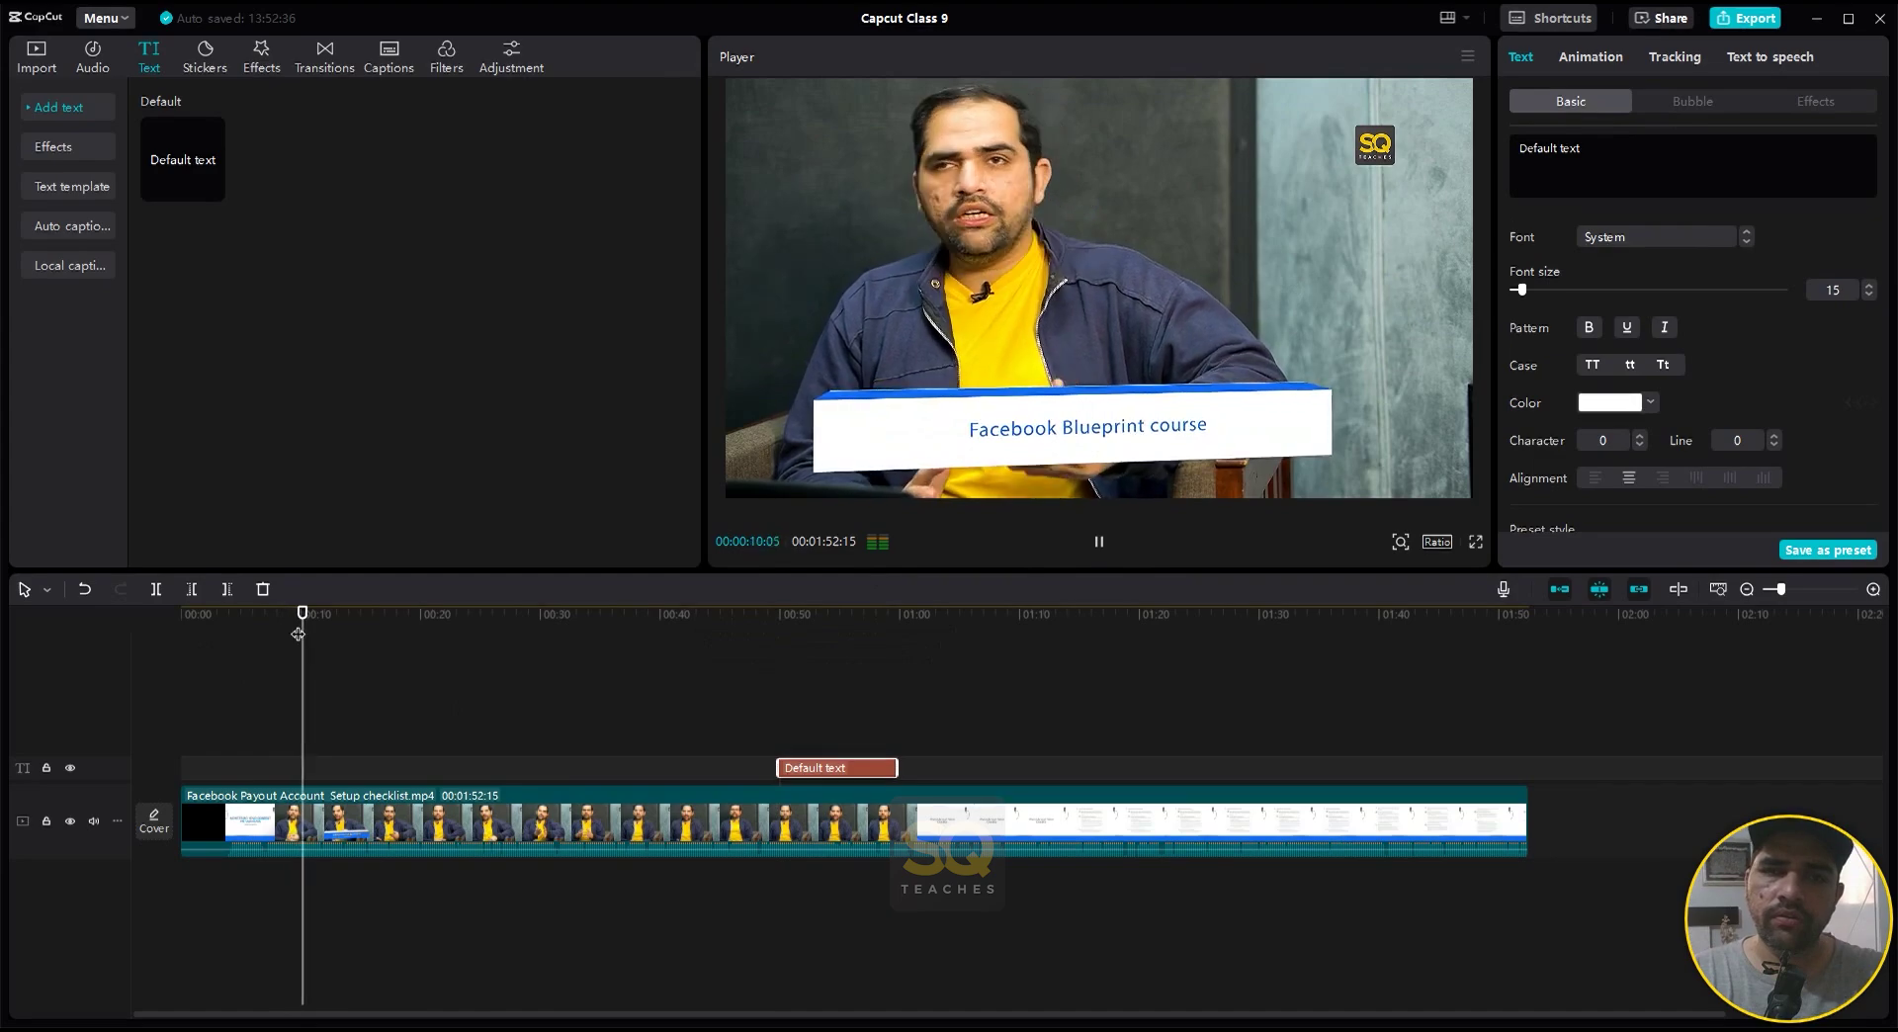
pyautogui.click(264, 615)
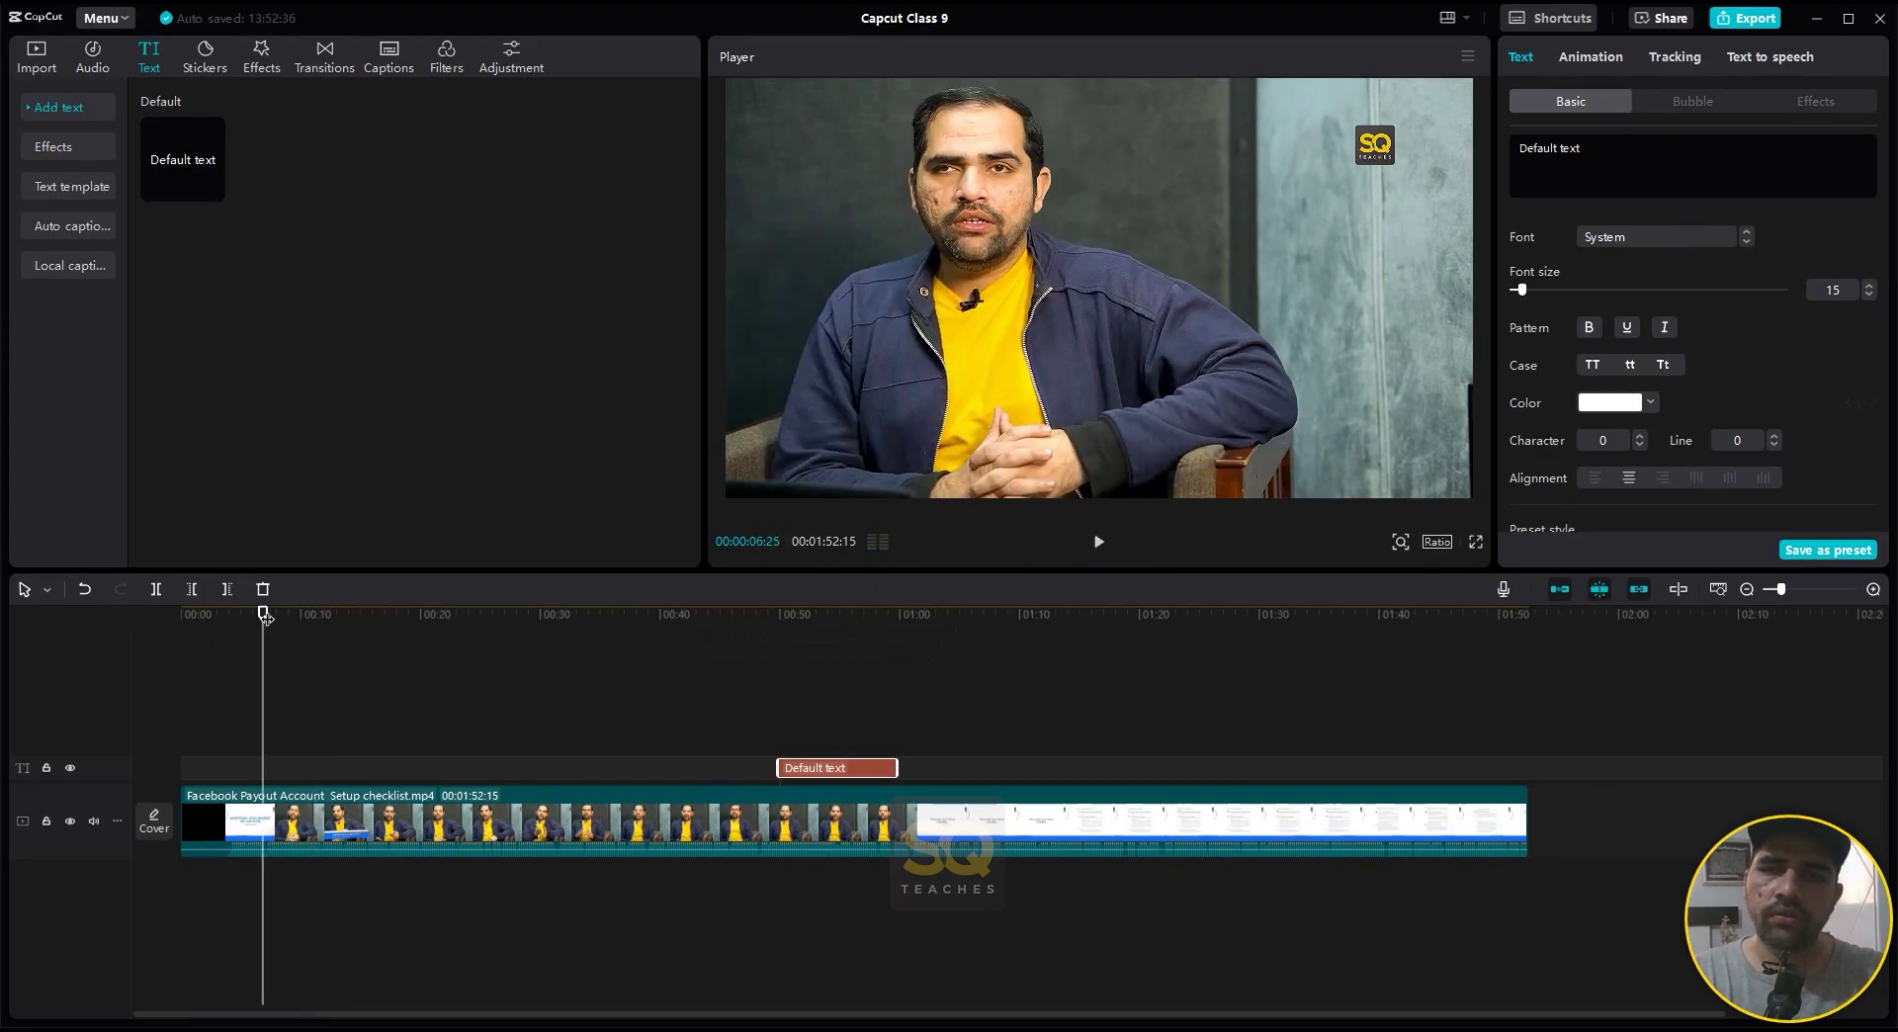
pyautogui.press('space')
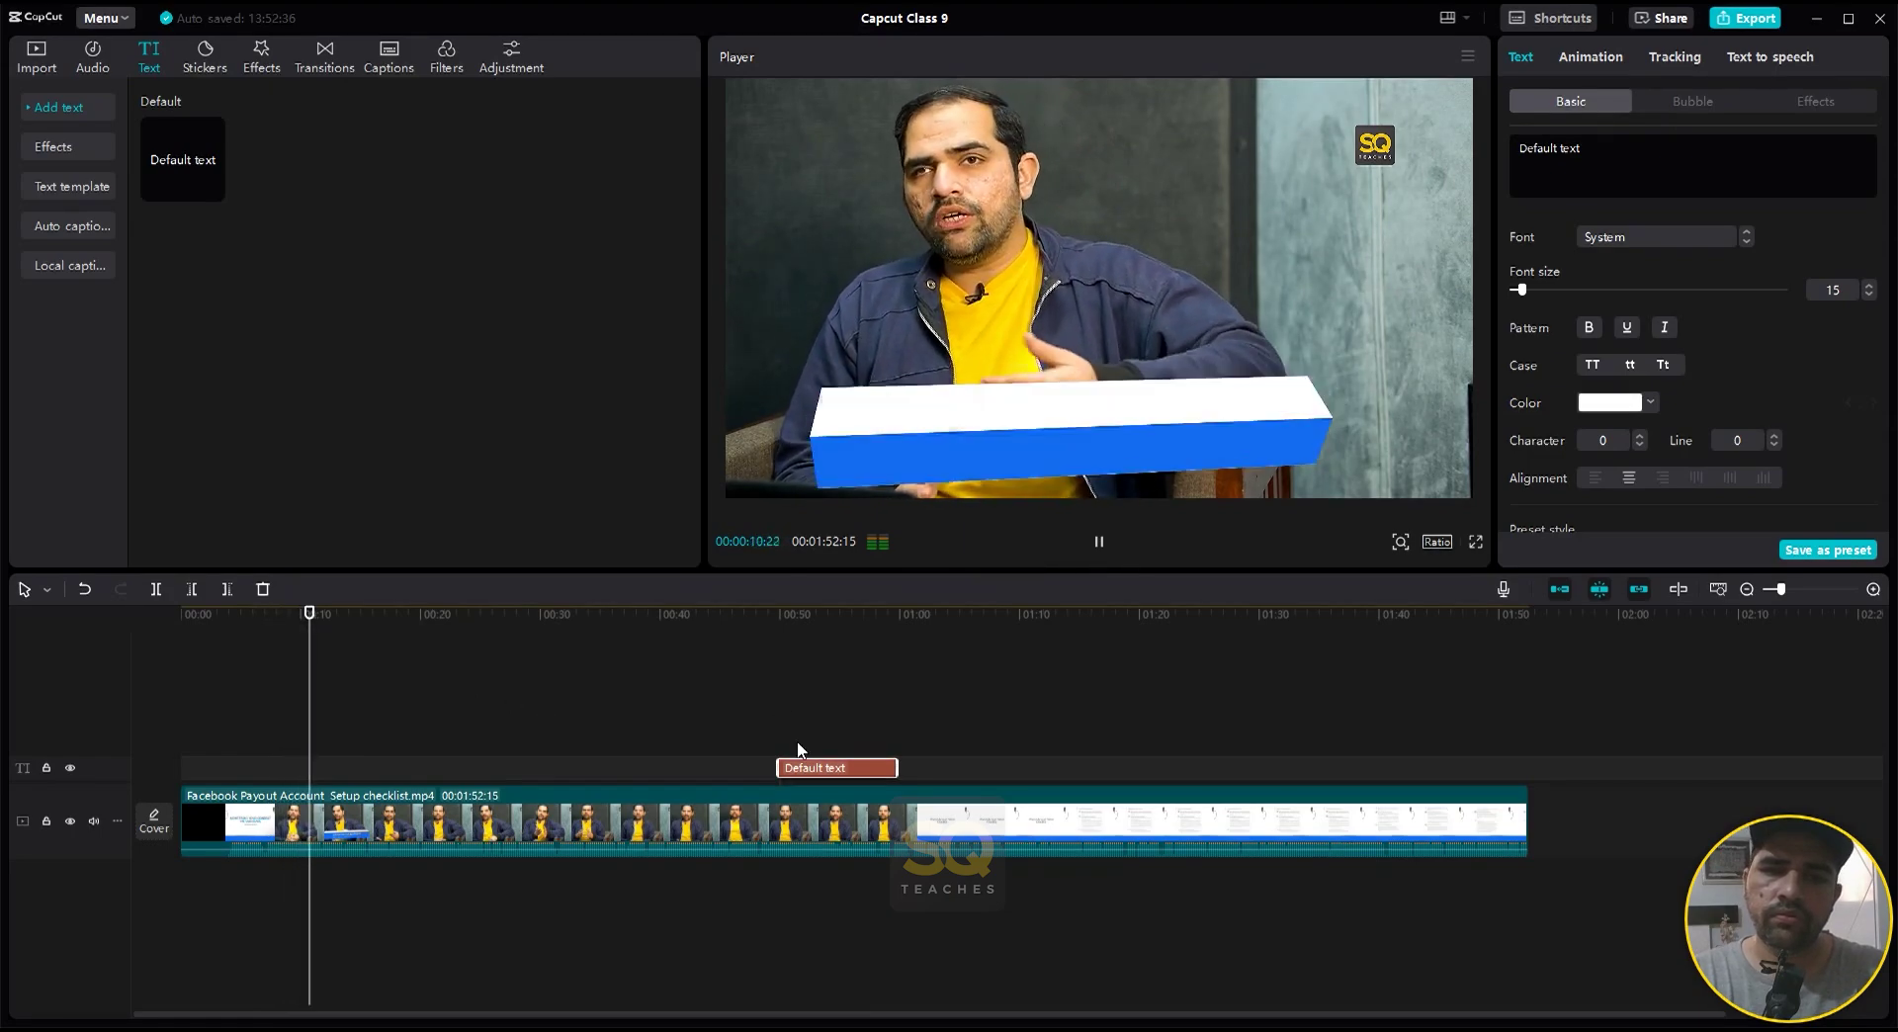
pyautogui.press('space')
pyautogui.moveTo(802, 769); pyautogui.dragTo(293, 779)
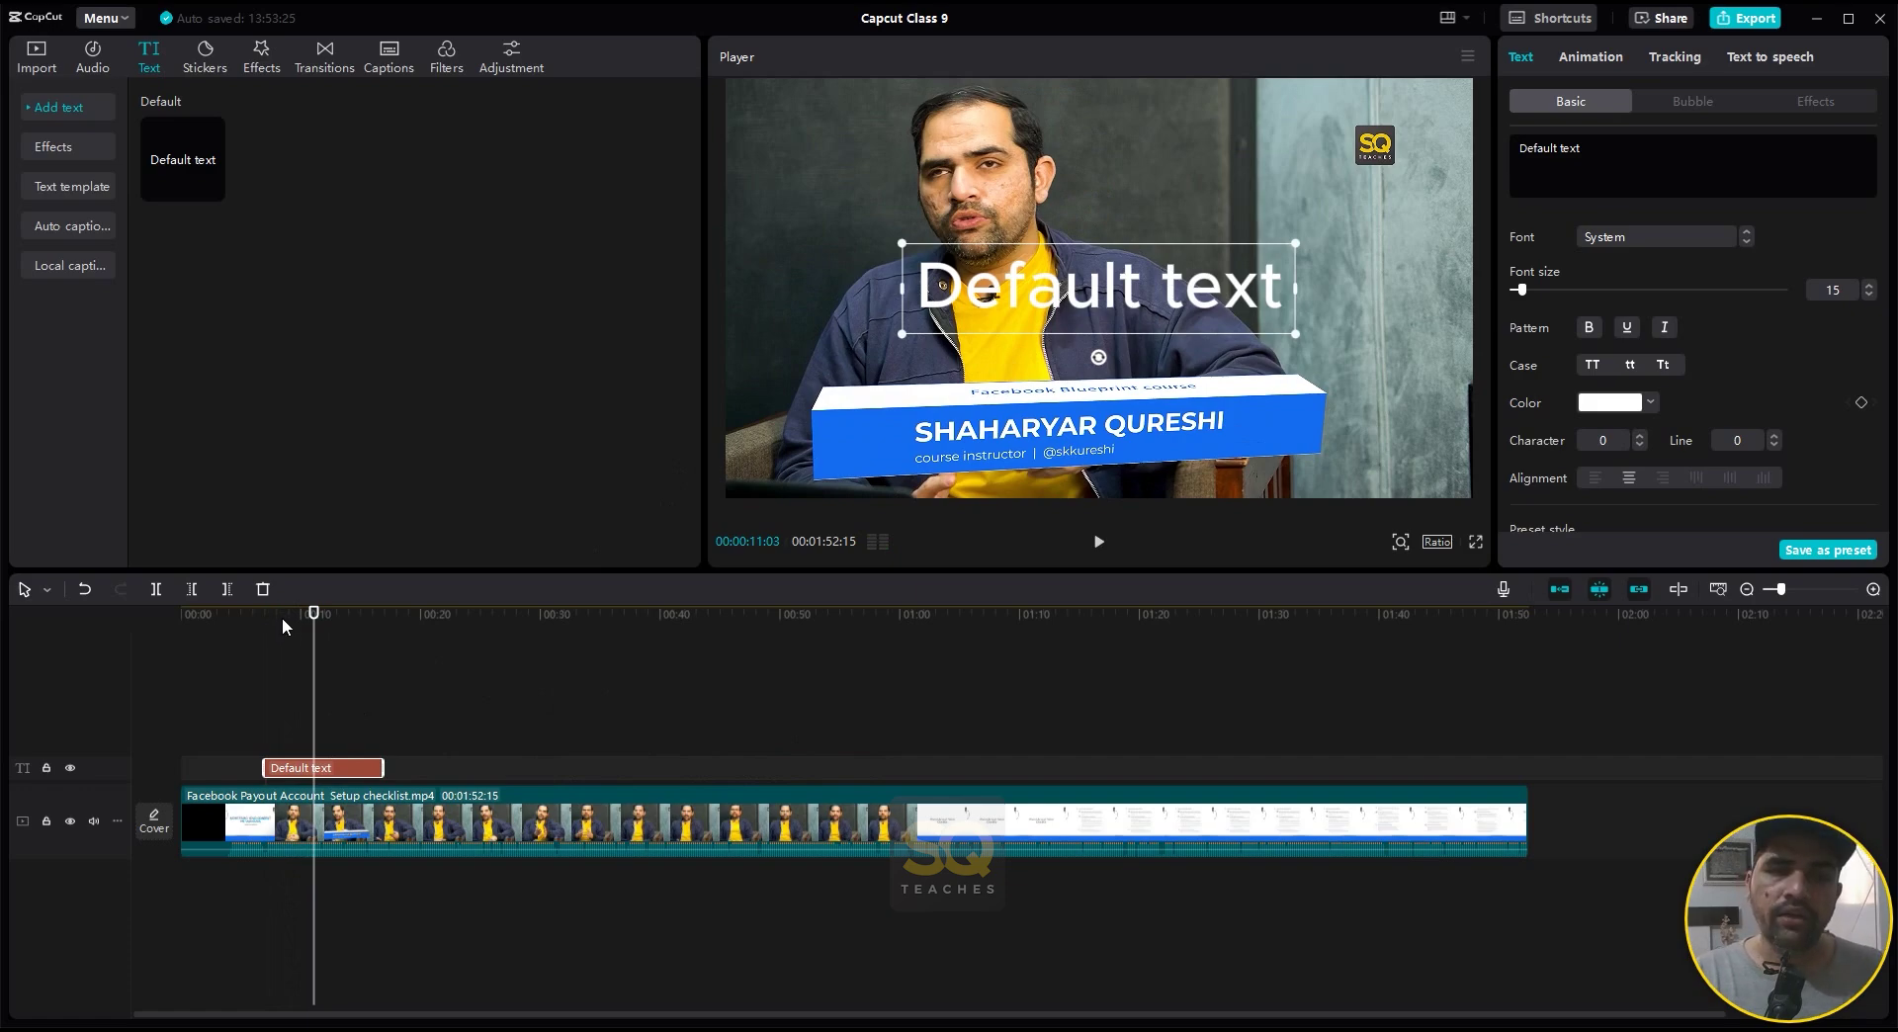
# - Replay the speech from about 7 seconds and switch the keyboard input to the Urdu (Pakistan) Urdu Pakistan keyboard
pyautogui.moveTo(282, 617); pyautogui.dragTo(272, 615)
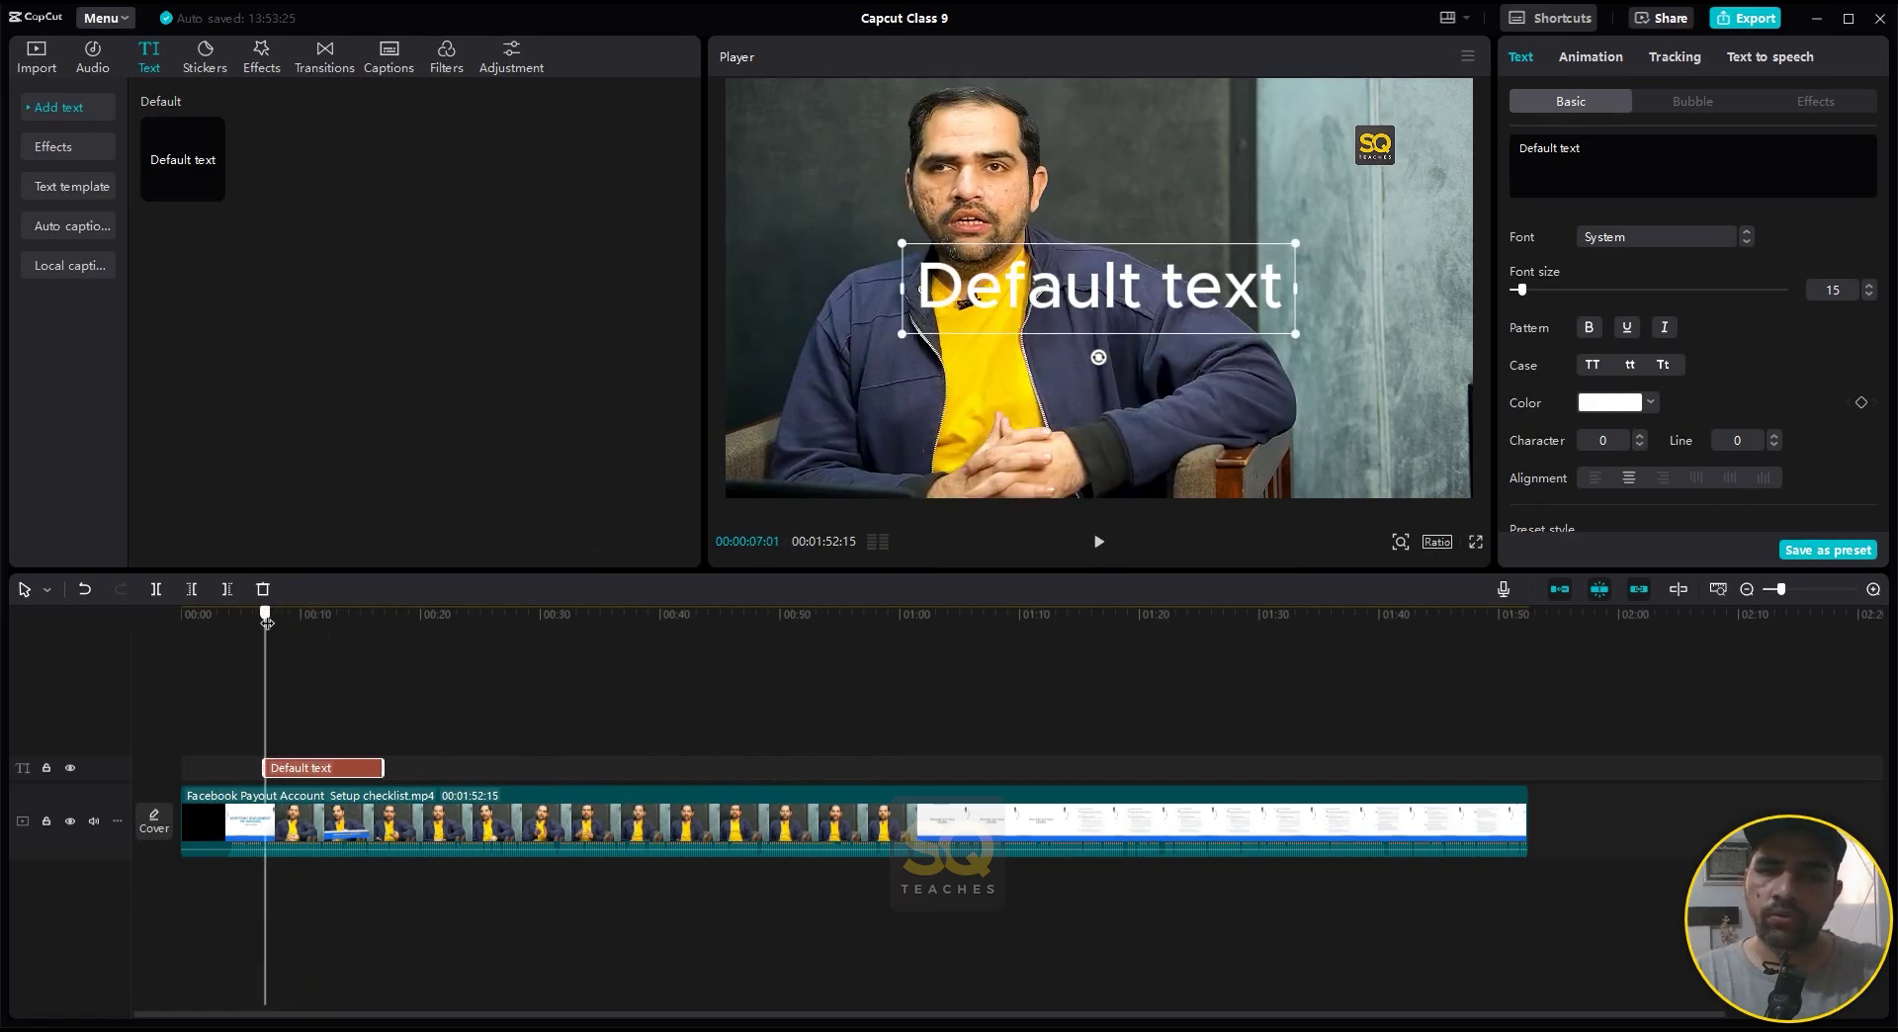
pyautogui.press('space')
pyautogui.press('space')
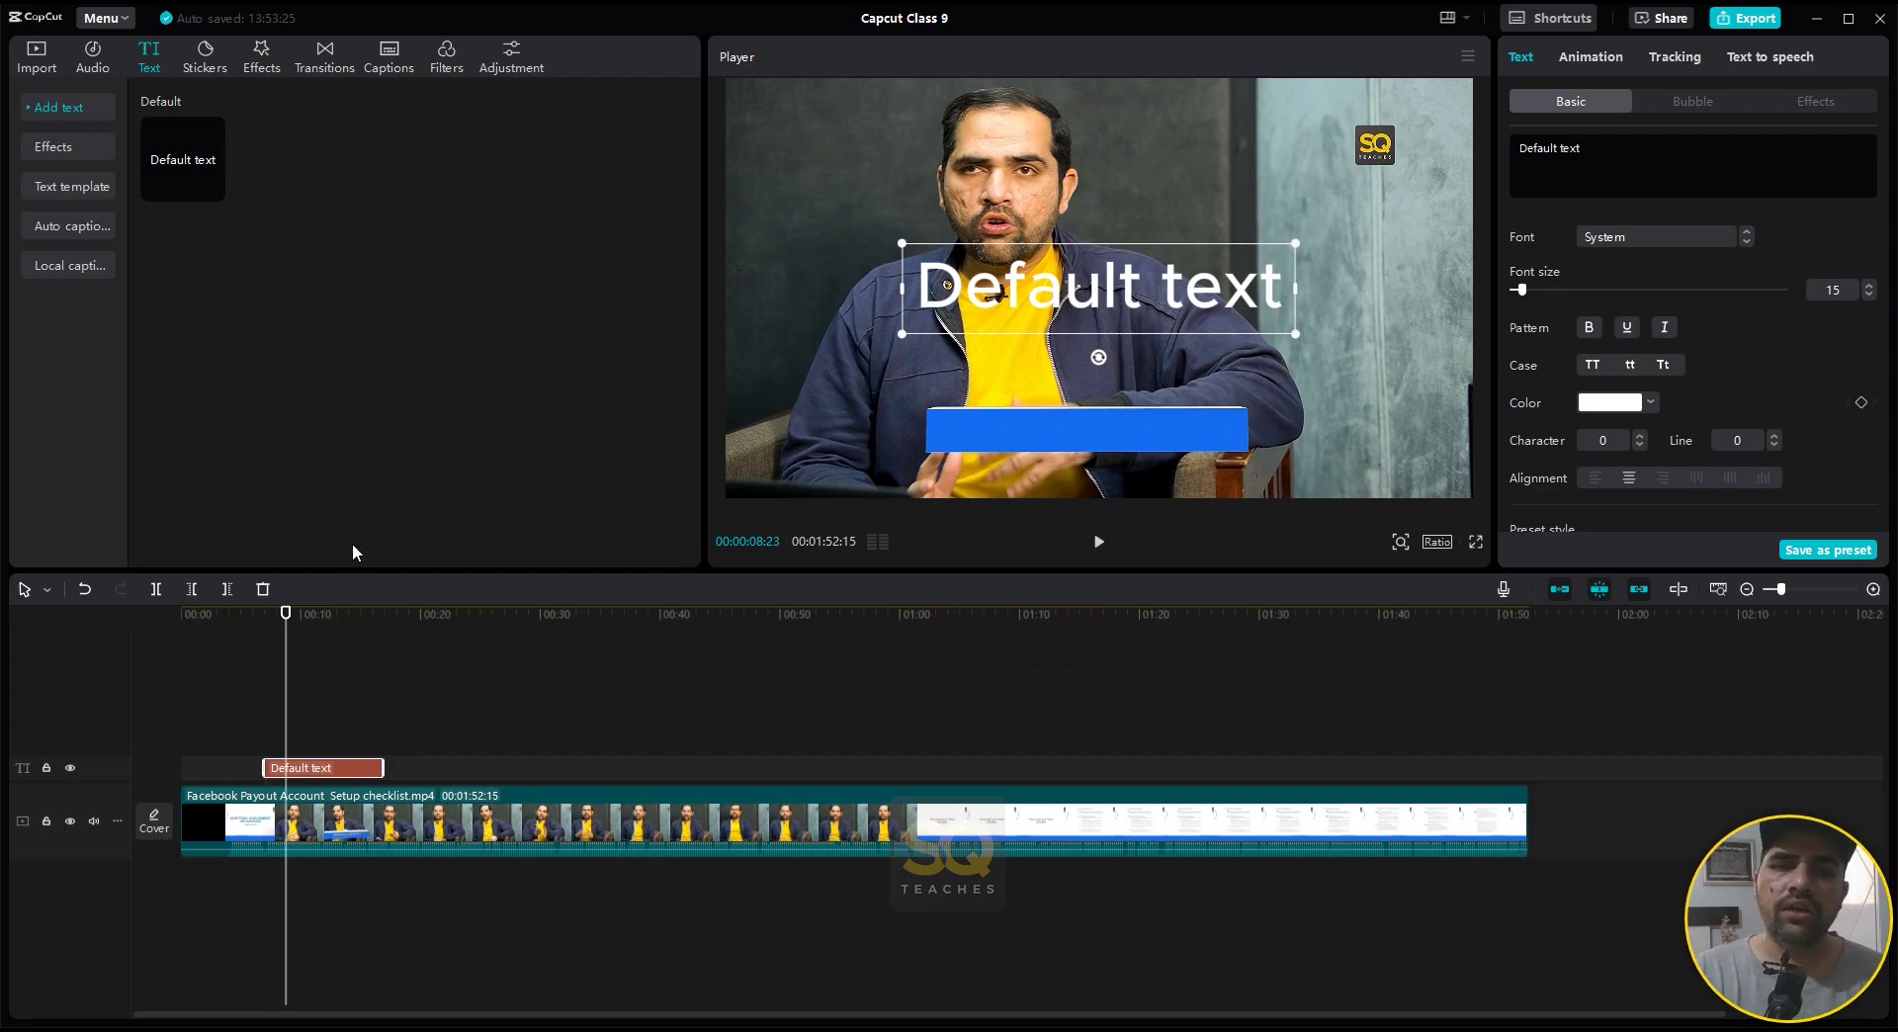
pyautogui.moveTo(285, 623); pyautogui.dragTo(293, 624)
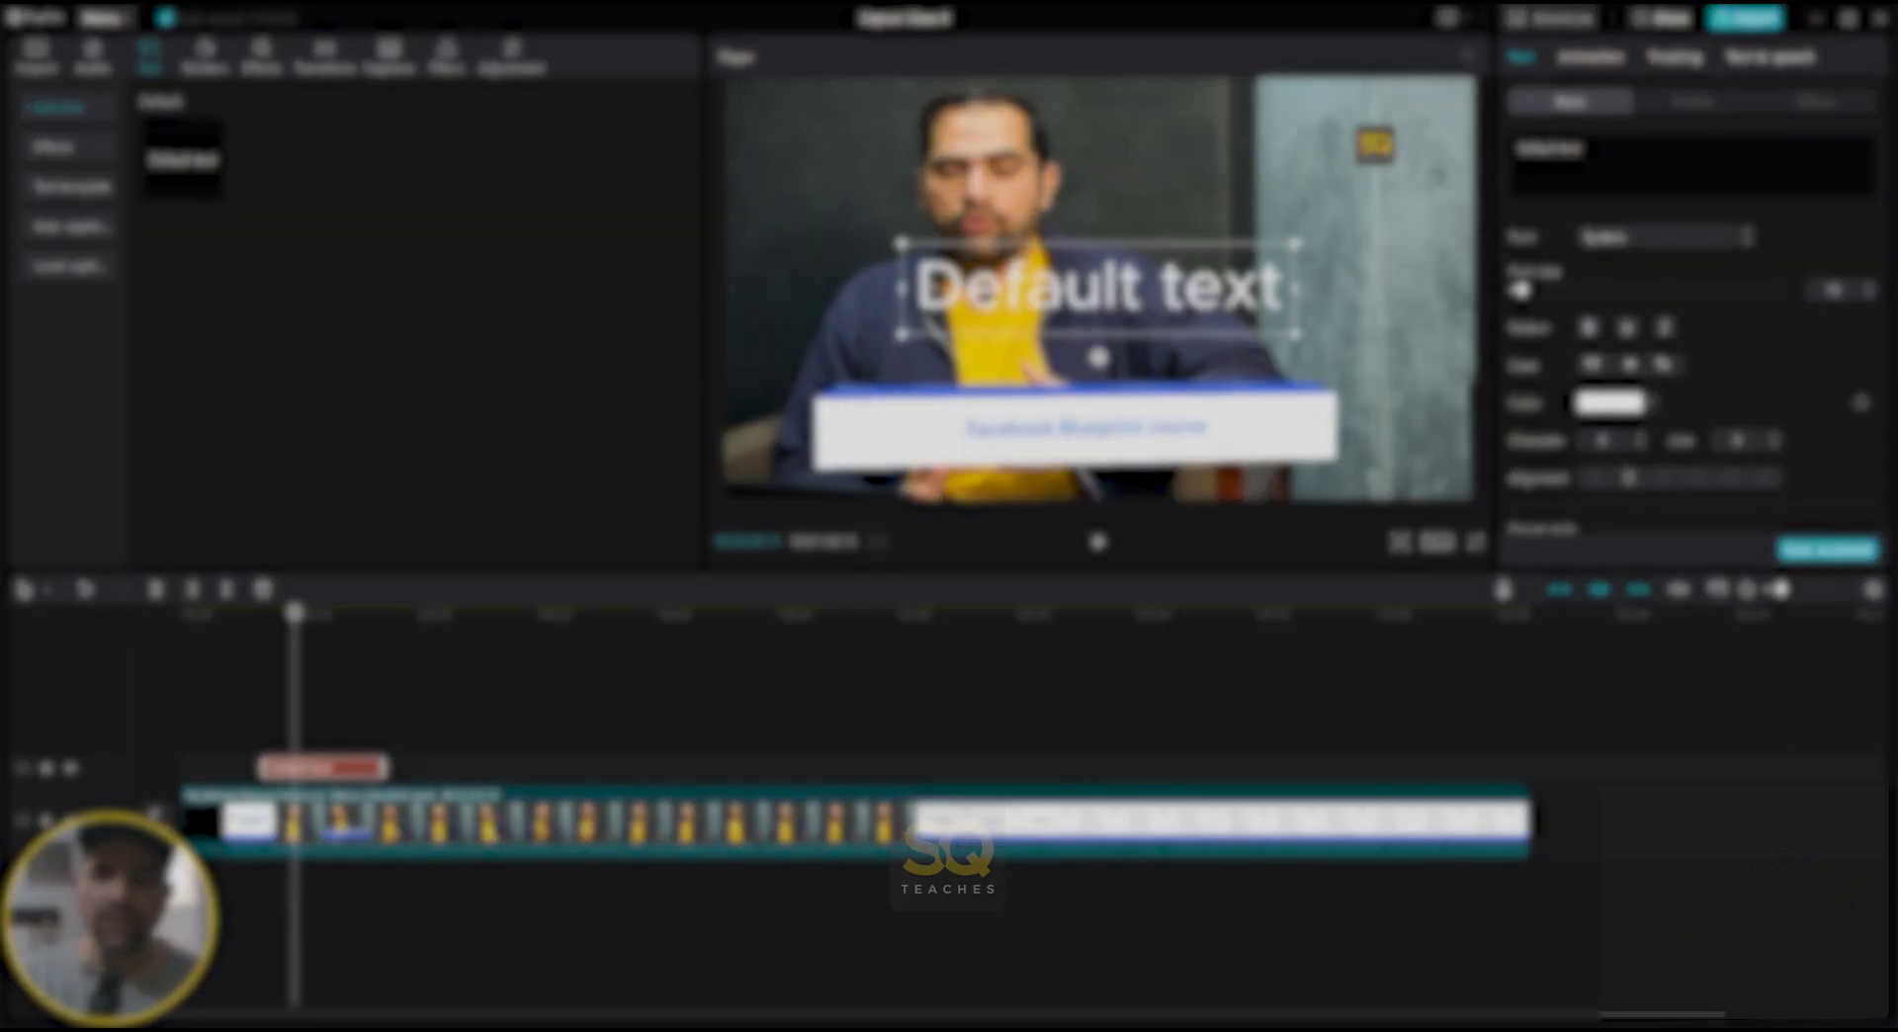
pyautogui.press('super+space')
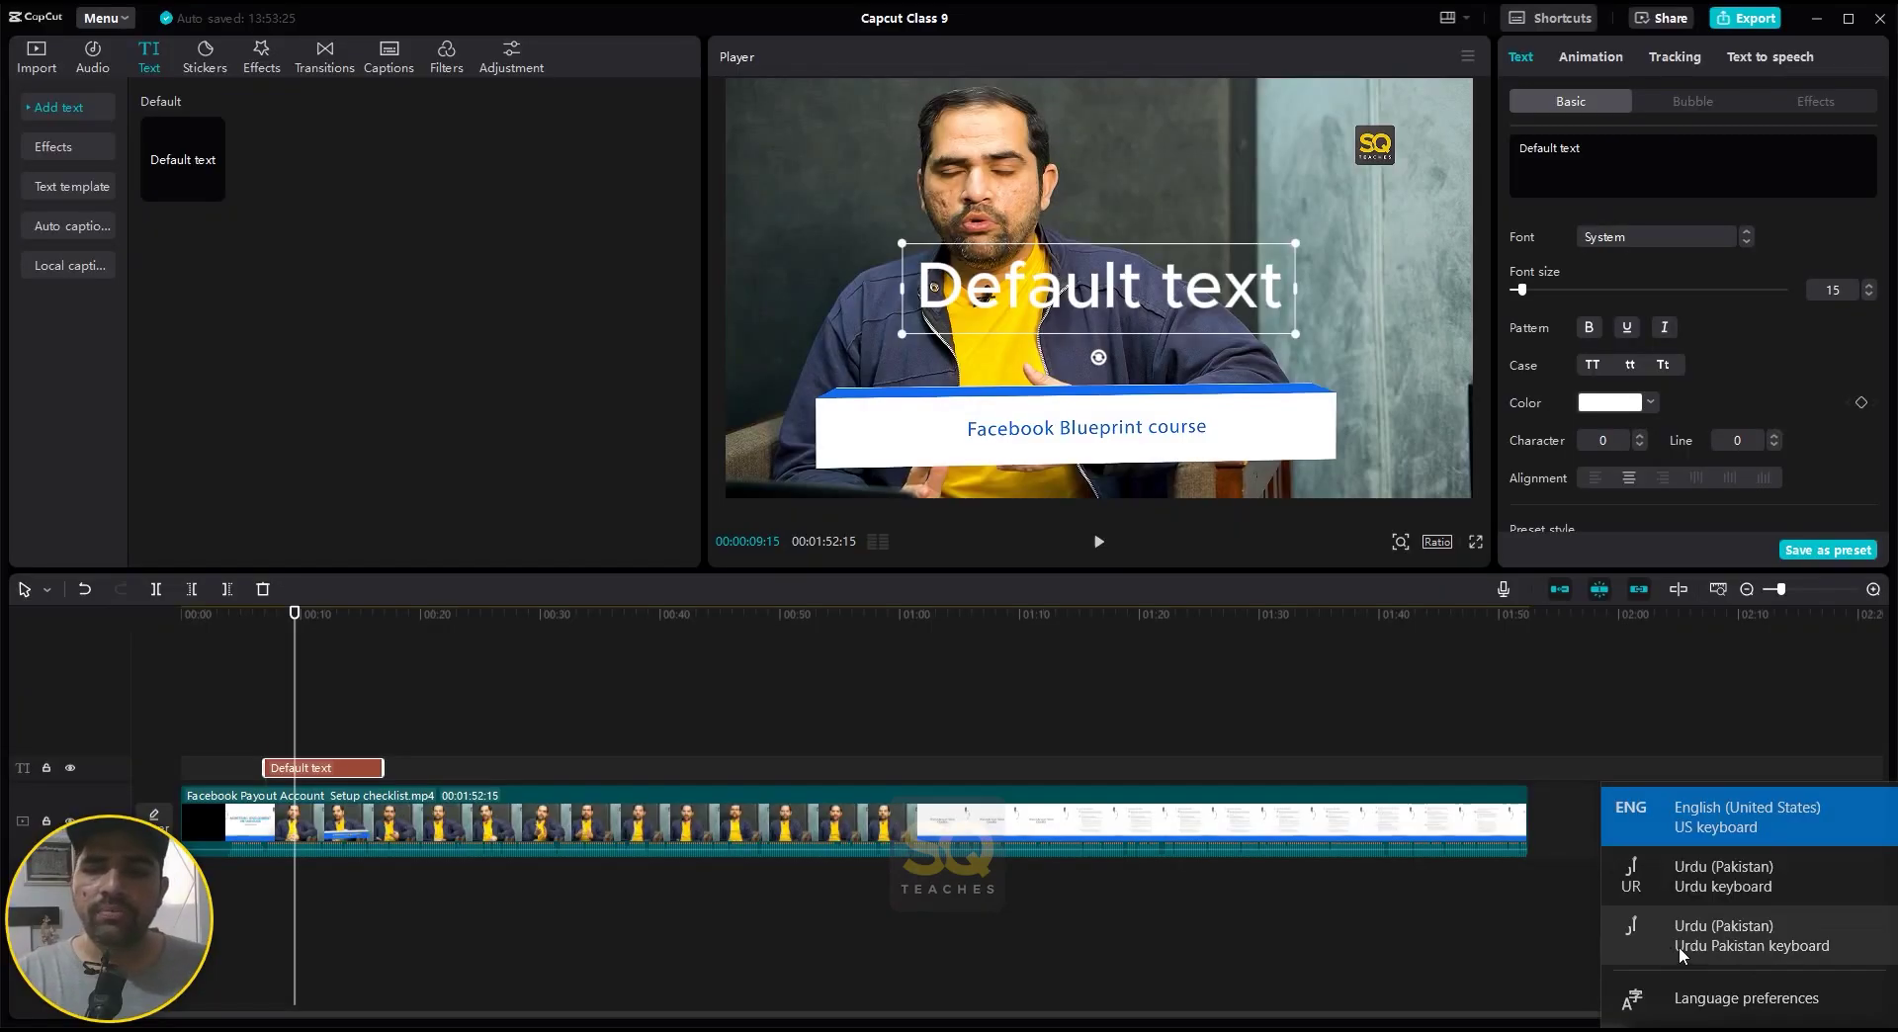
pyautogui.click(1680, 946)
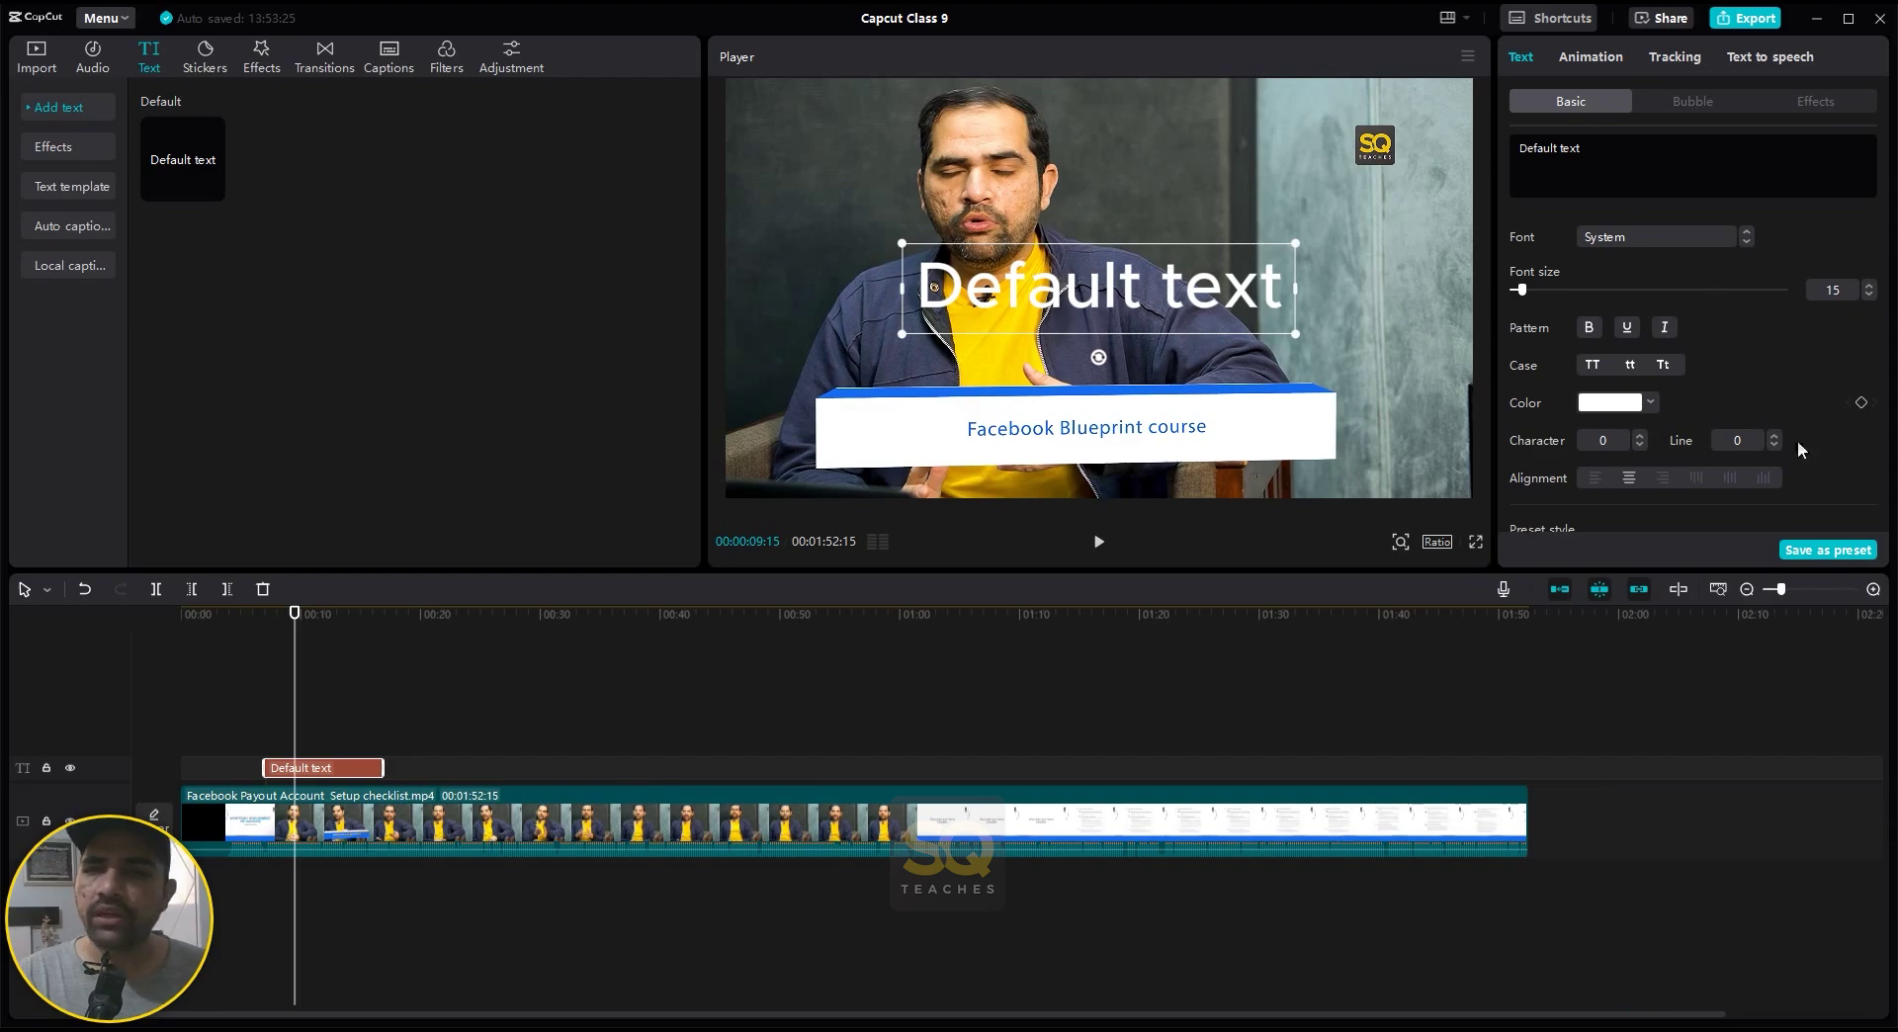
# - Replay the first spoken phrase and replace the default text with "ایک بار جب آپ کا پیج"
pyautogui.click(1591, 151)
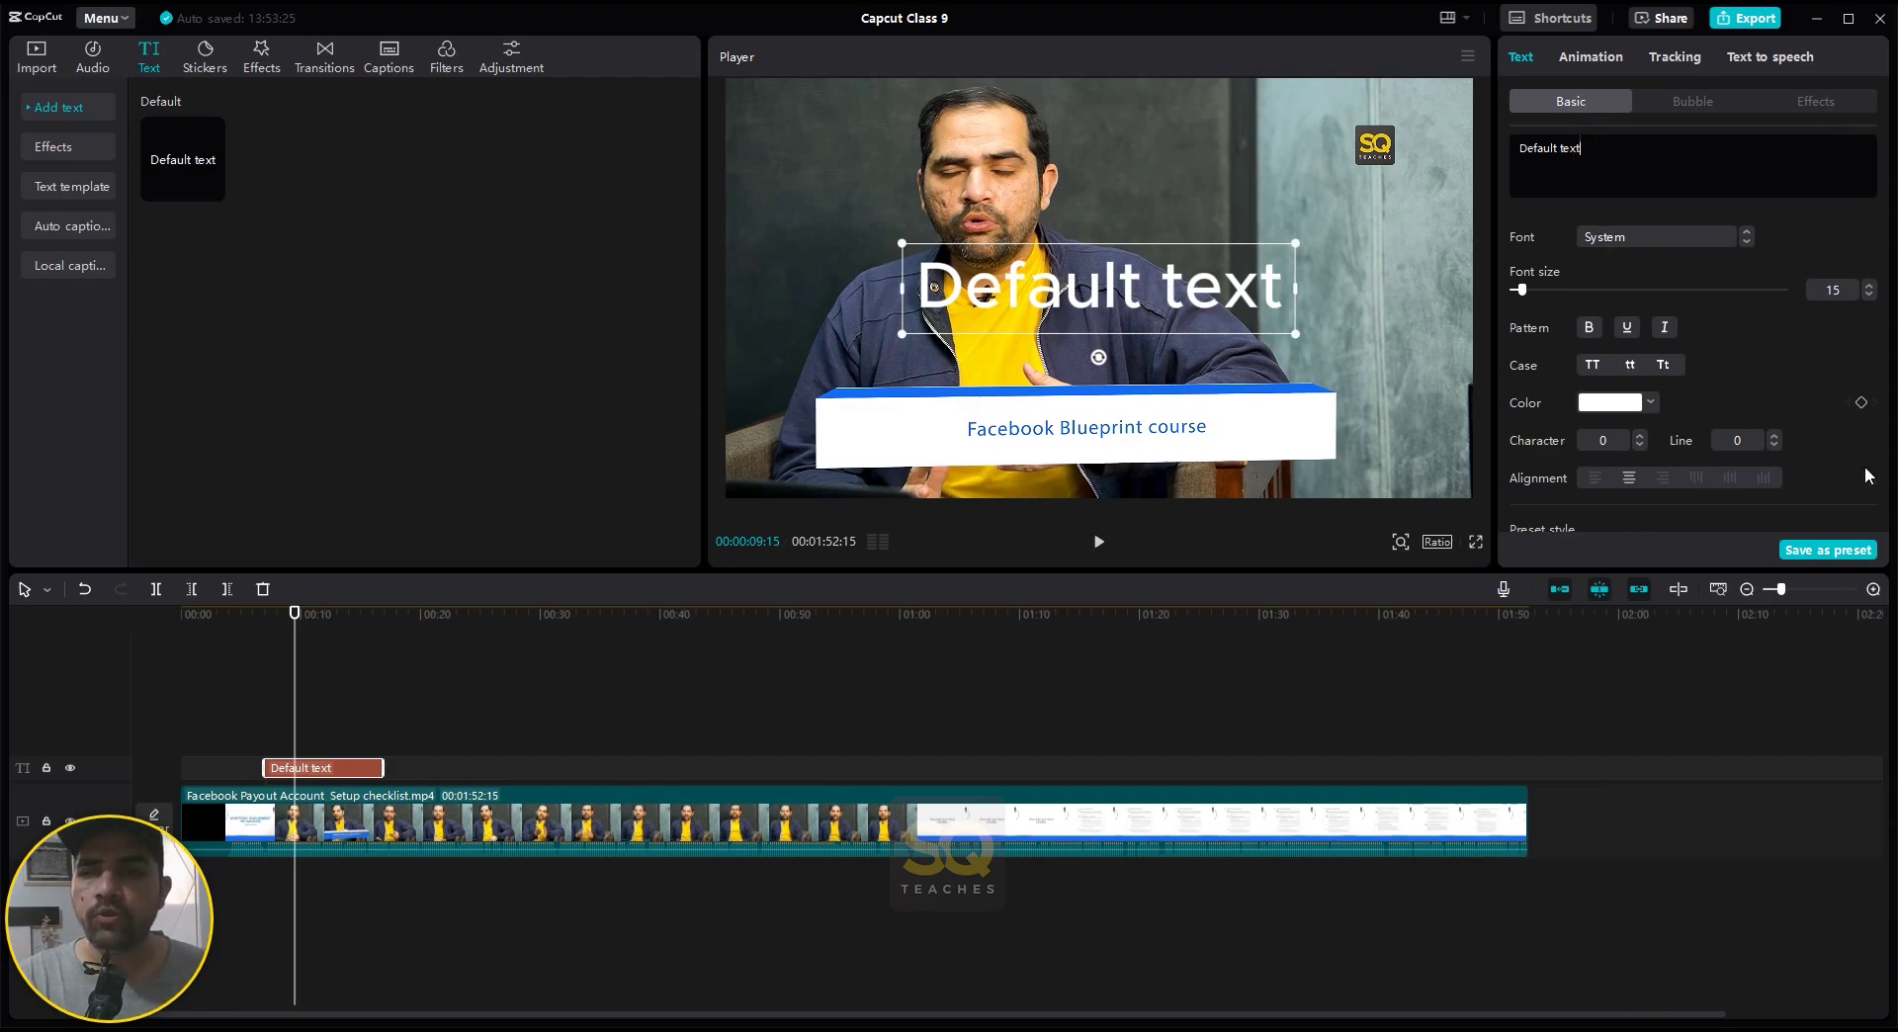
pyautogui.hotkey('ctrl', 'a')
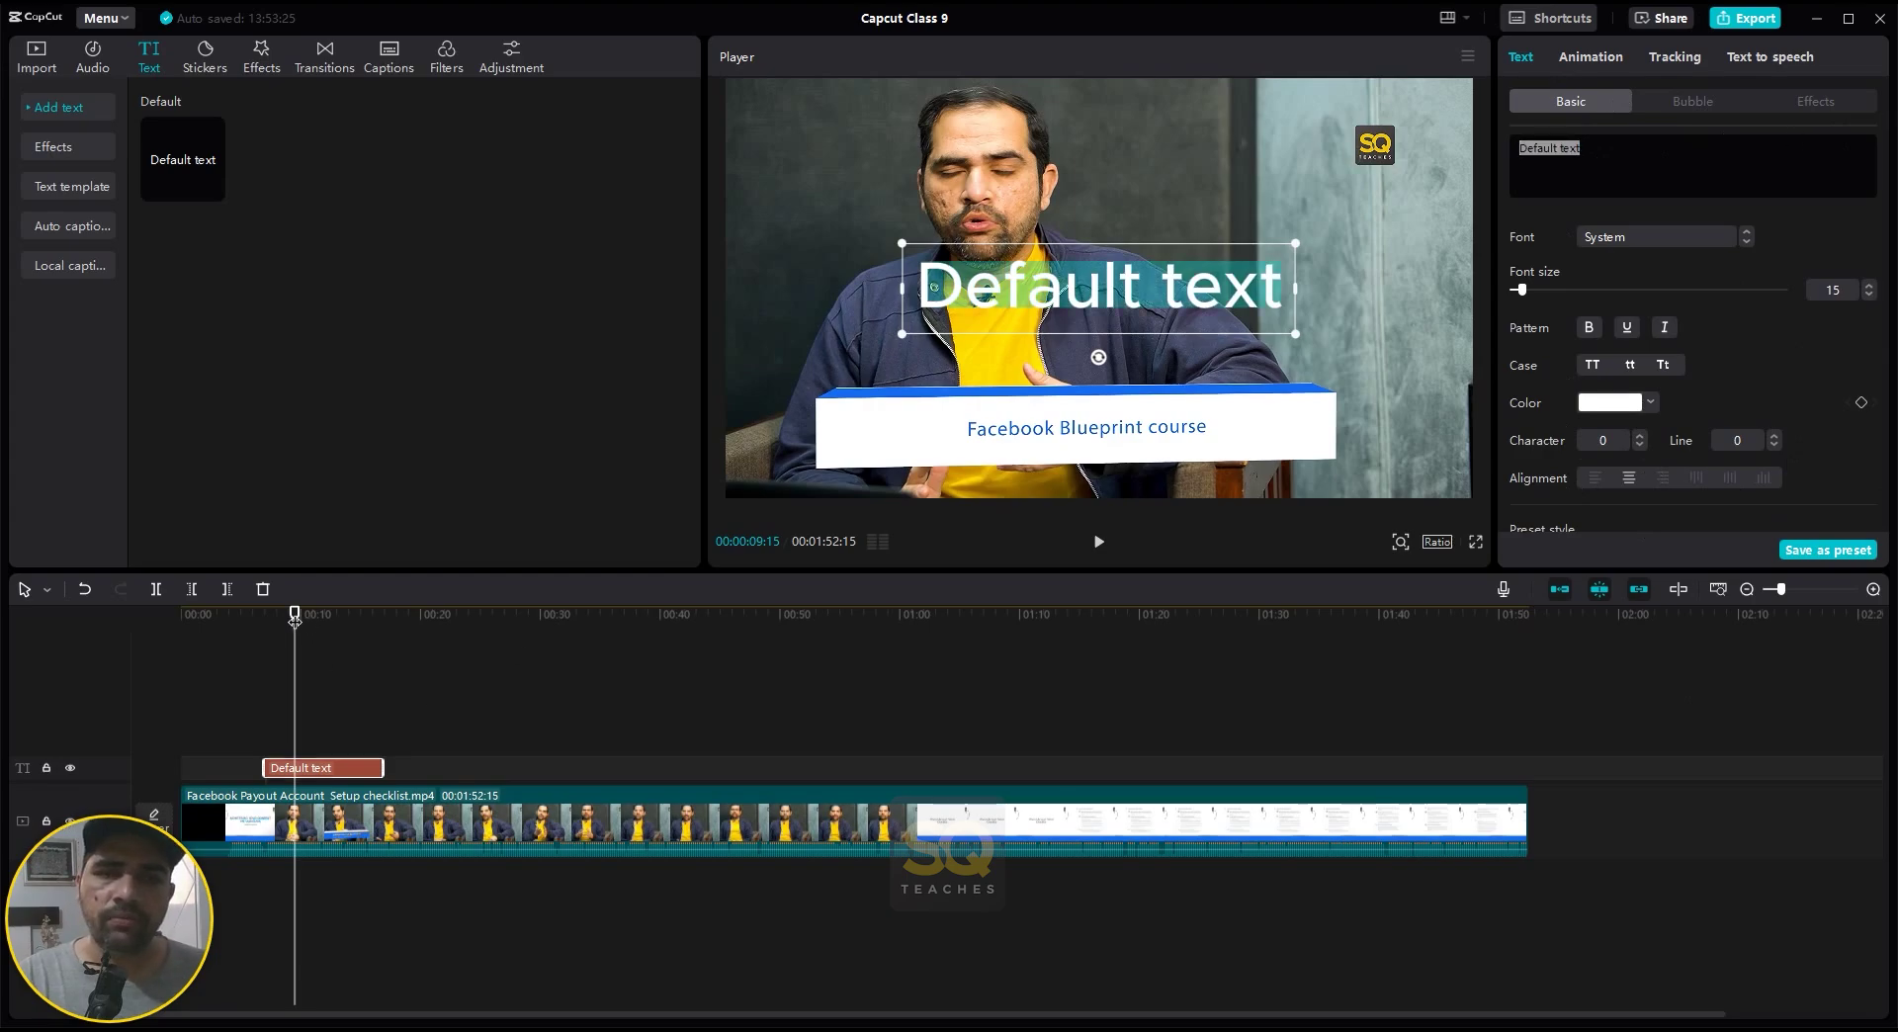
pyautogui.moveTo(294, 615); pyautogui.dragTo(263, 614)
pyautogui.press('space')
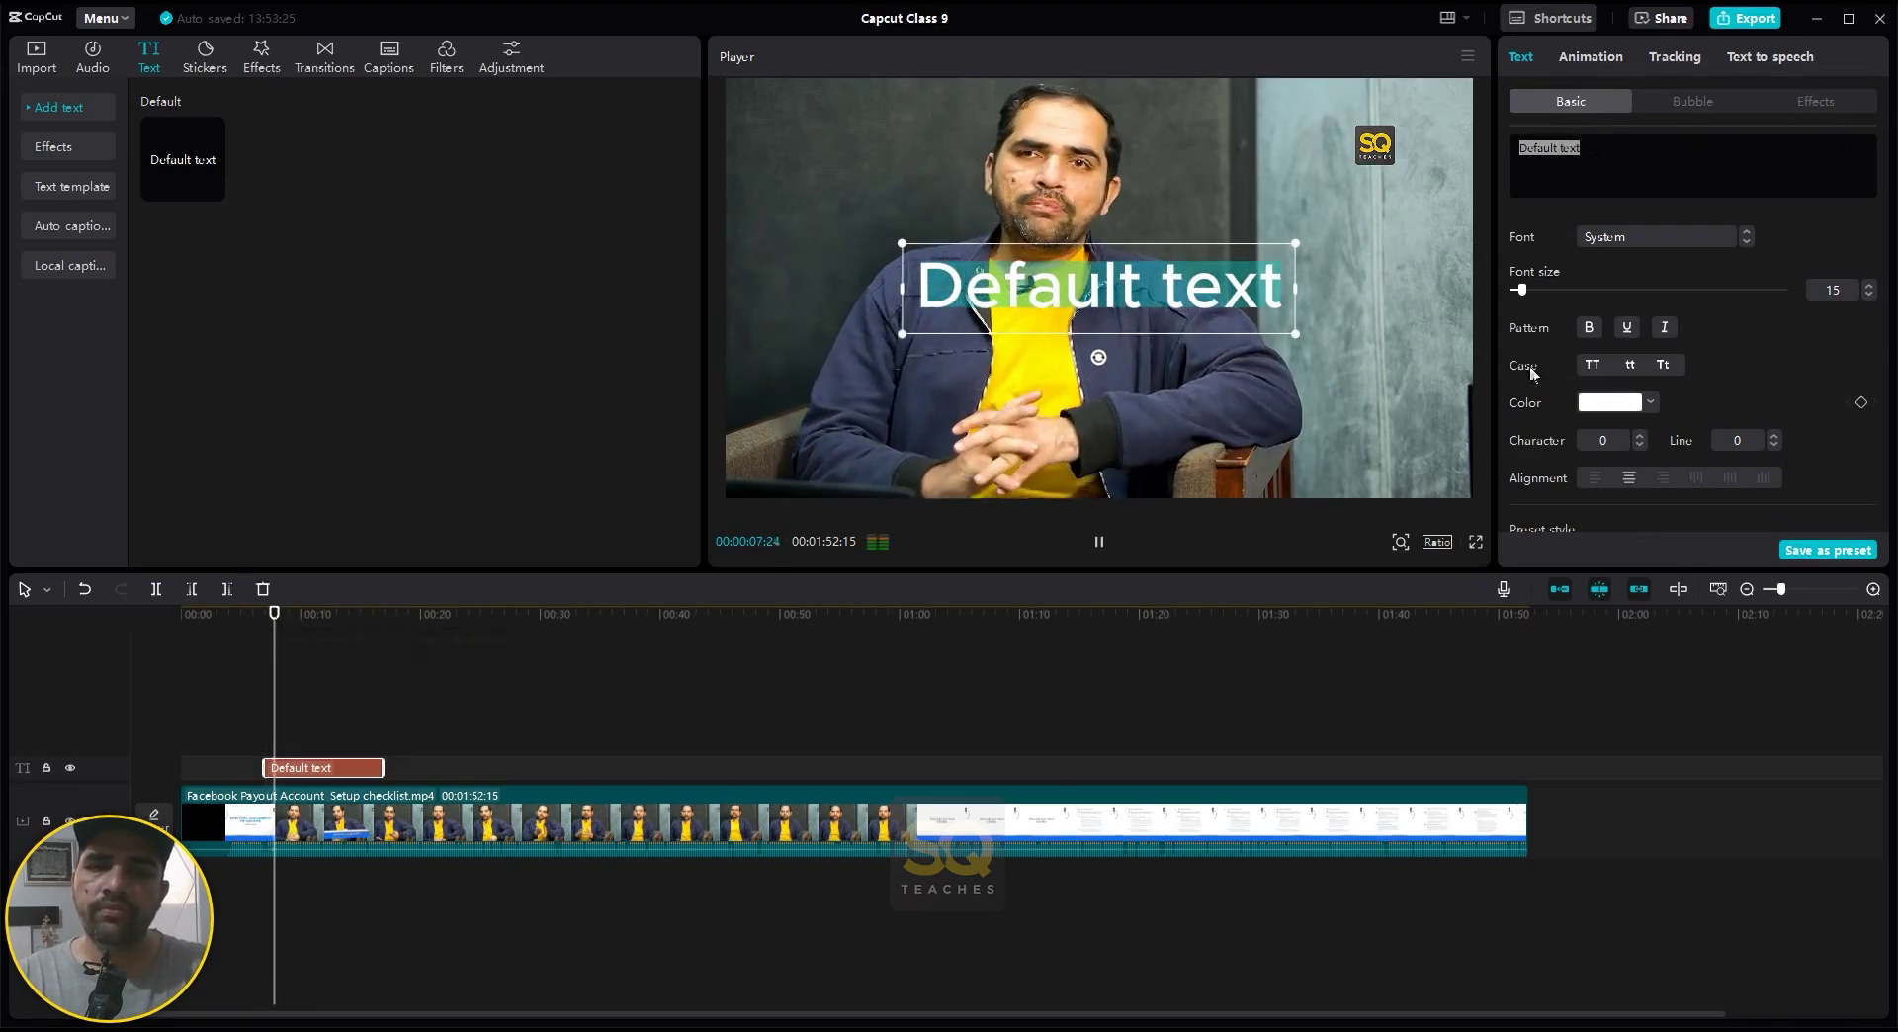
pyautogui.press('space')
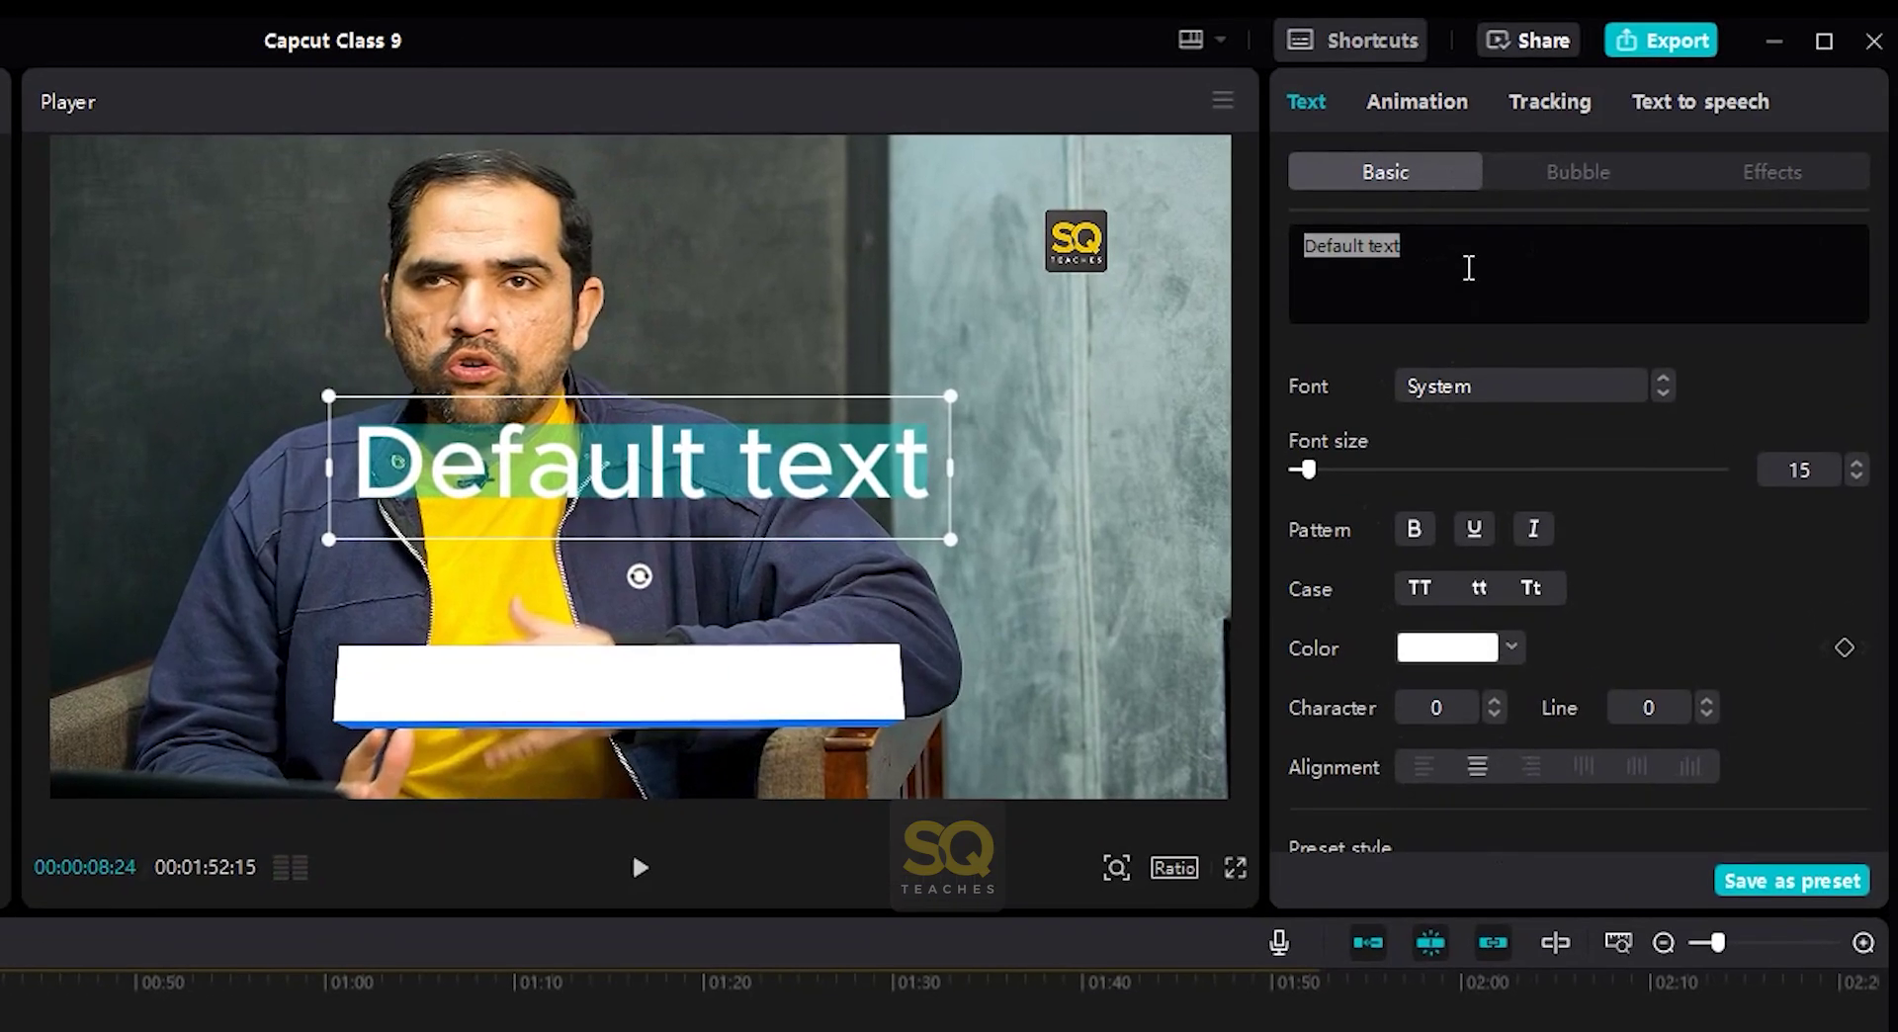
pyautogui.click(1508, 238)
pyautogui.doubleClick(1386, 218)
pyautogui.hotkey('ctrl', 'a')
pyautogui.write('ایک')
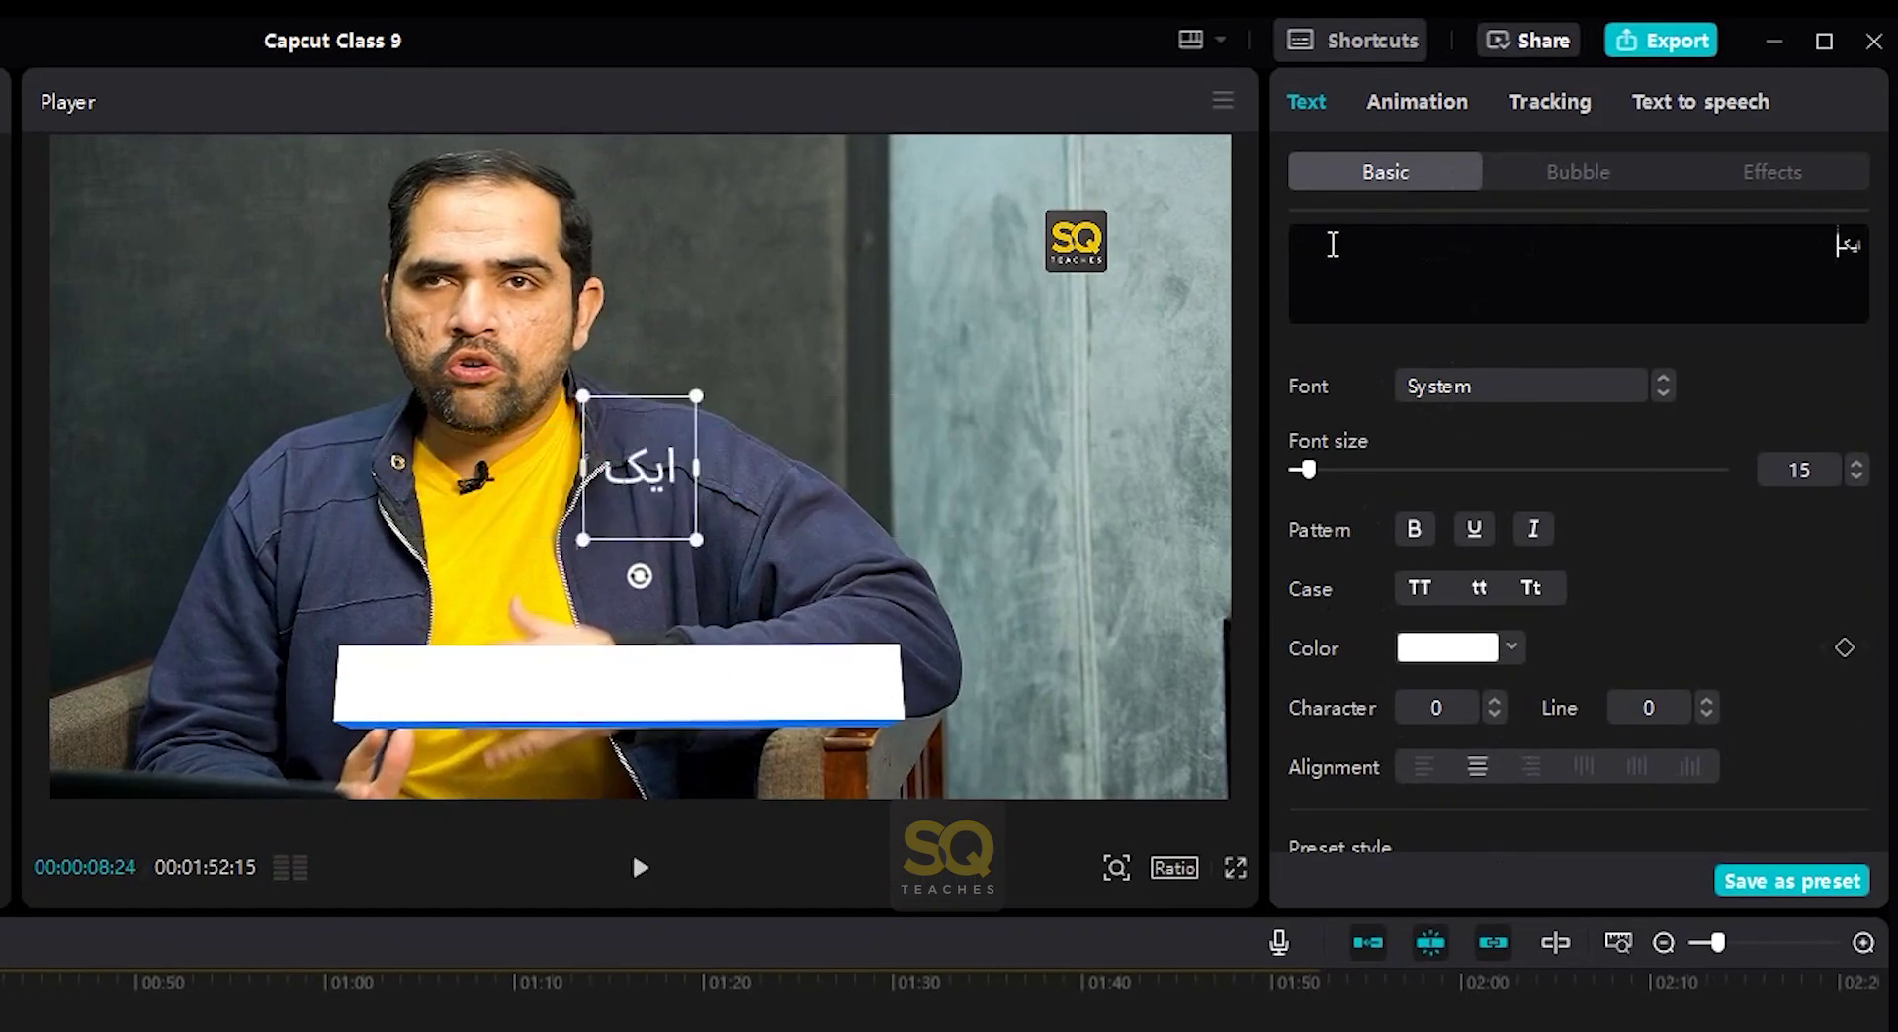
pyautogui.write(' بار جب آ')
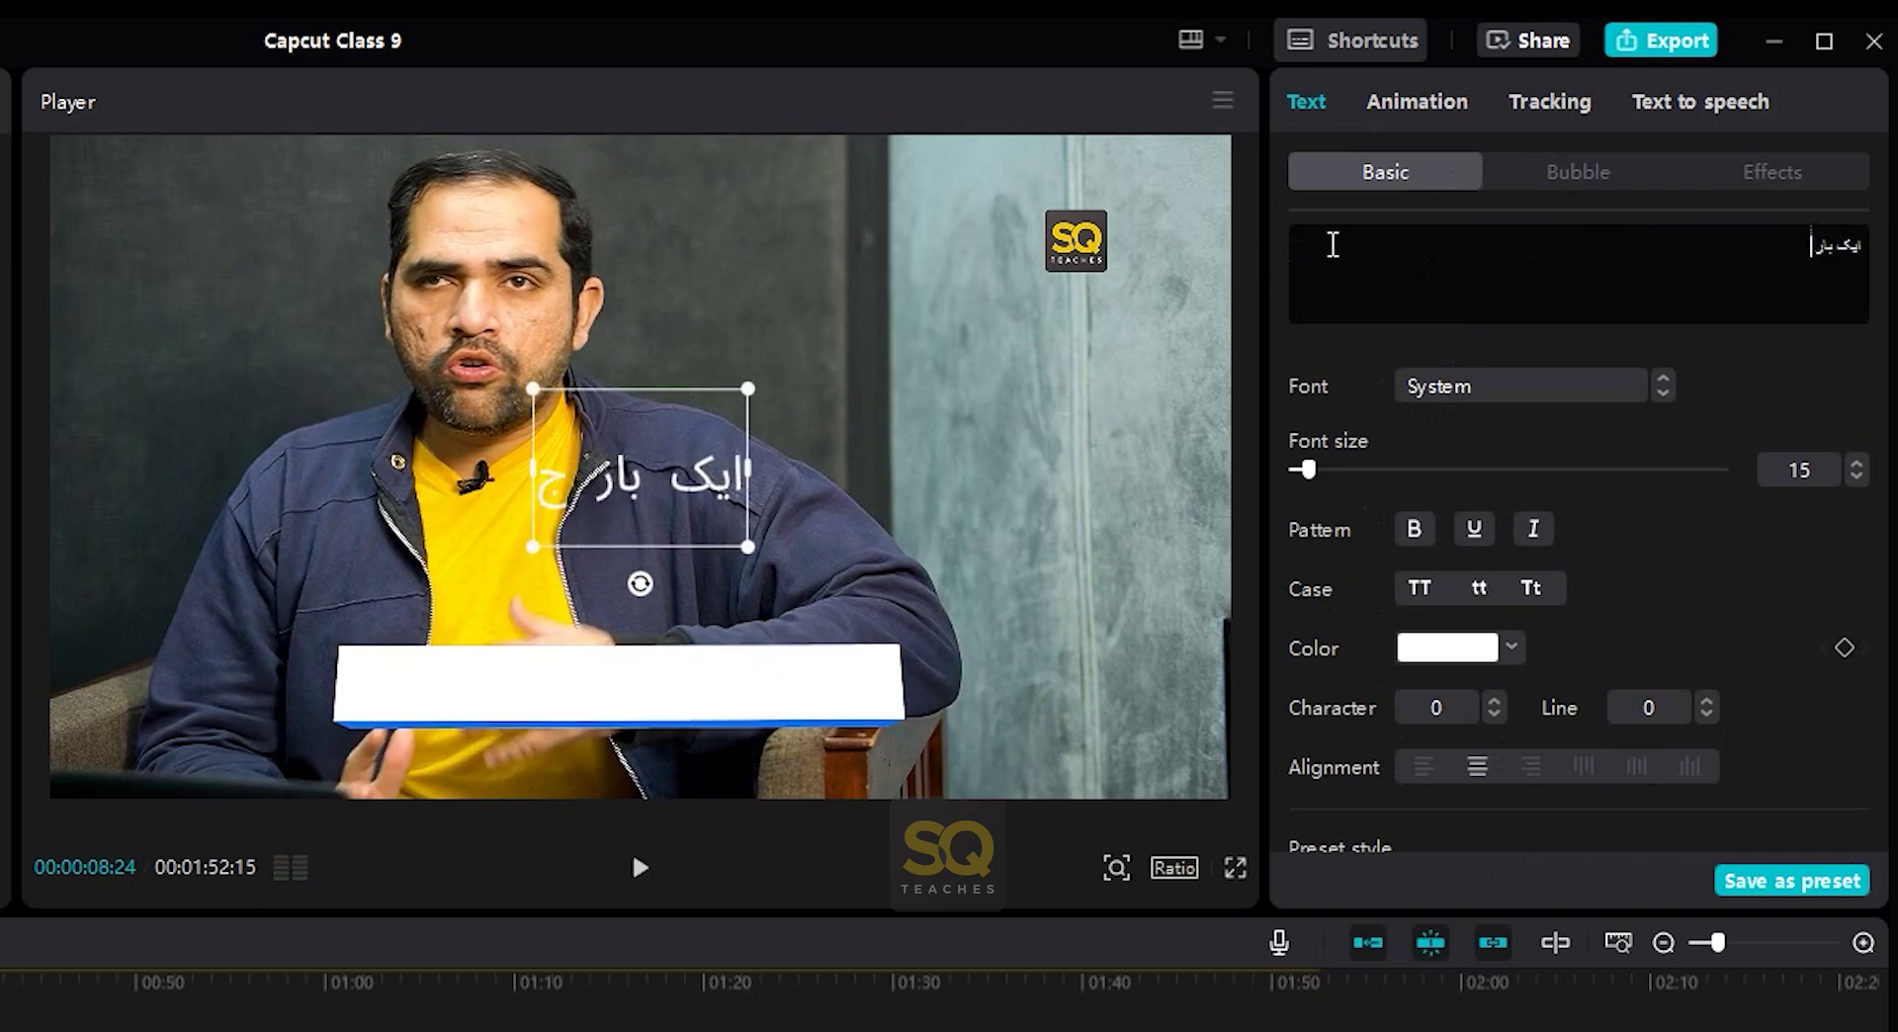
pyautogui.write('کا')
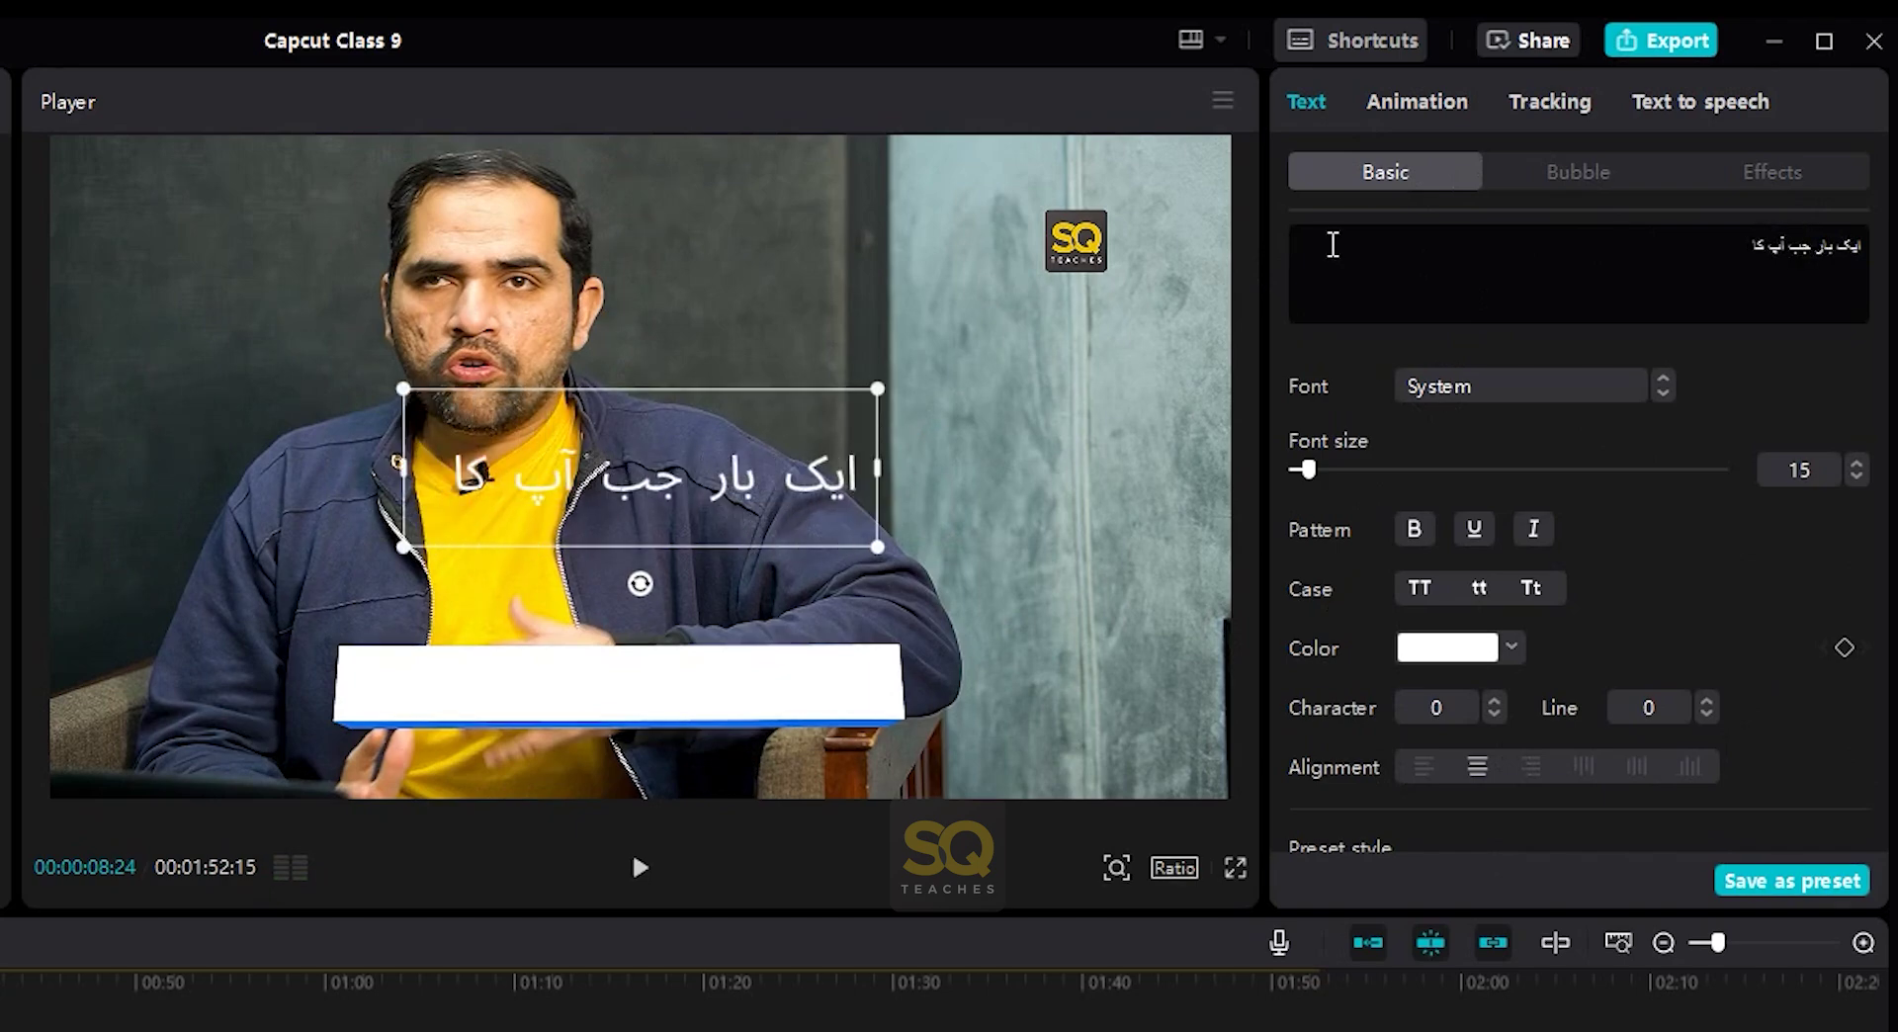
pyautogui.write(' پیچ')
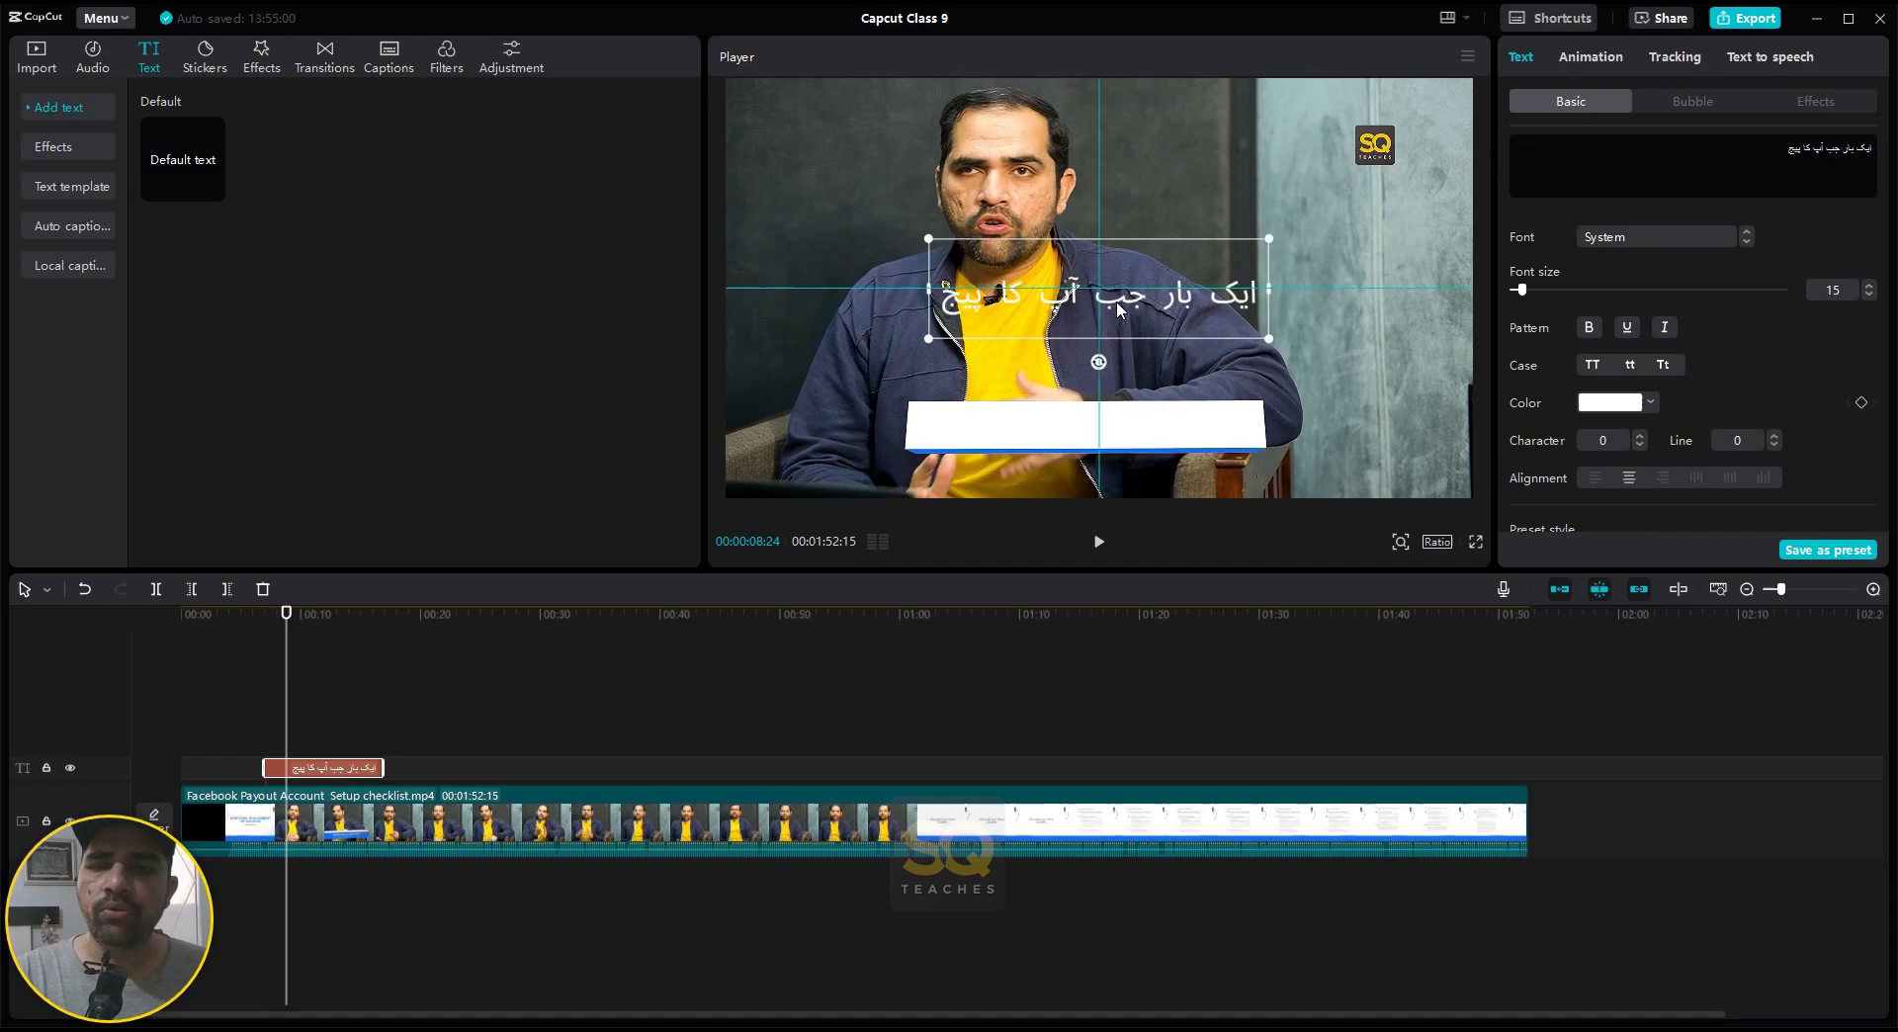
# - Move the Urdu text beside the speaker over his arm, scale it down, and set its font size to 21
pyautogui.moveTo(670, 506); pyautogui.dragTo(928, 463)
pyautogui.moveTo(1278, 285); pyautogui.dragTo(1284, 305)
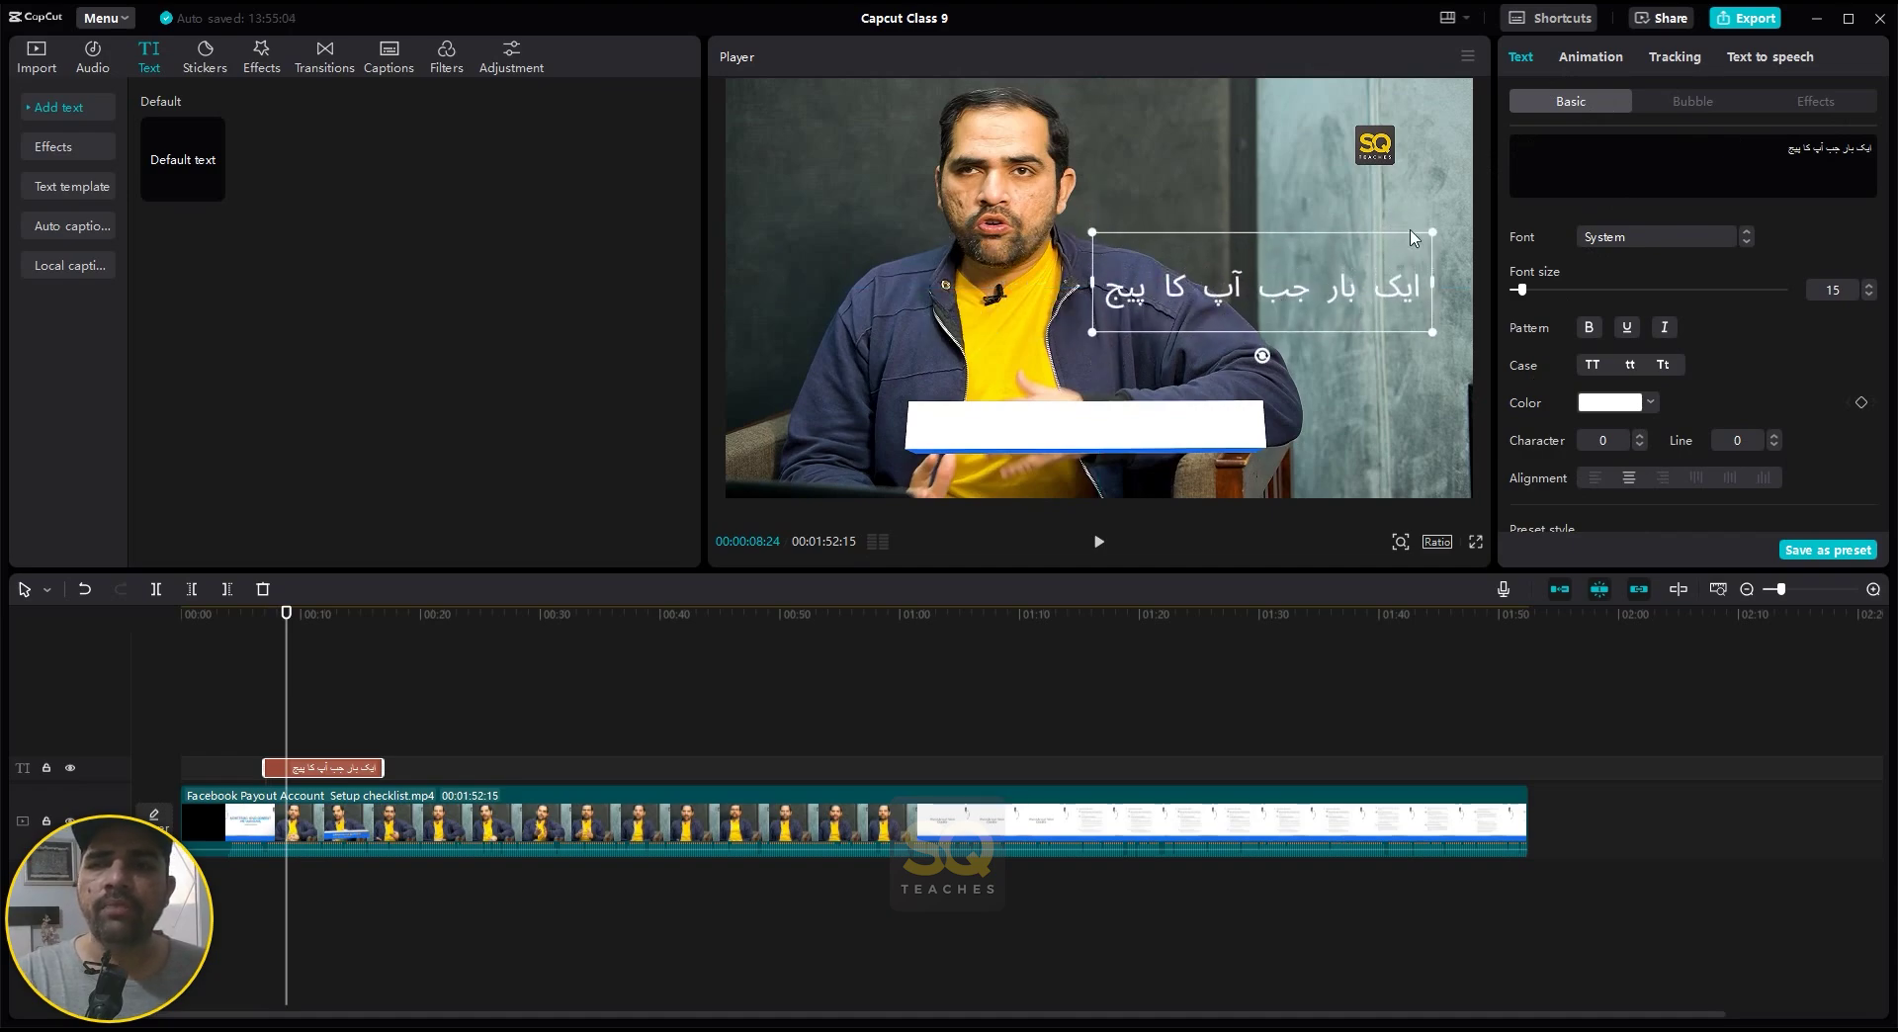
pyautogui.moveTo(1430, 236); pyautogui.dragTo(1397, 243)
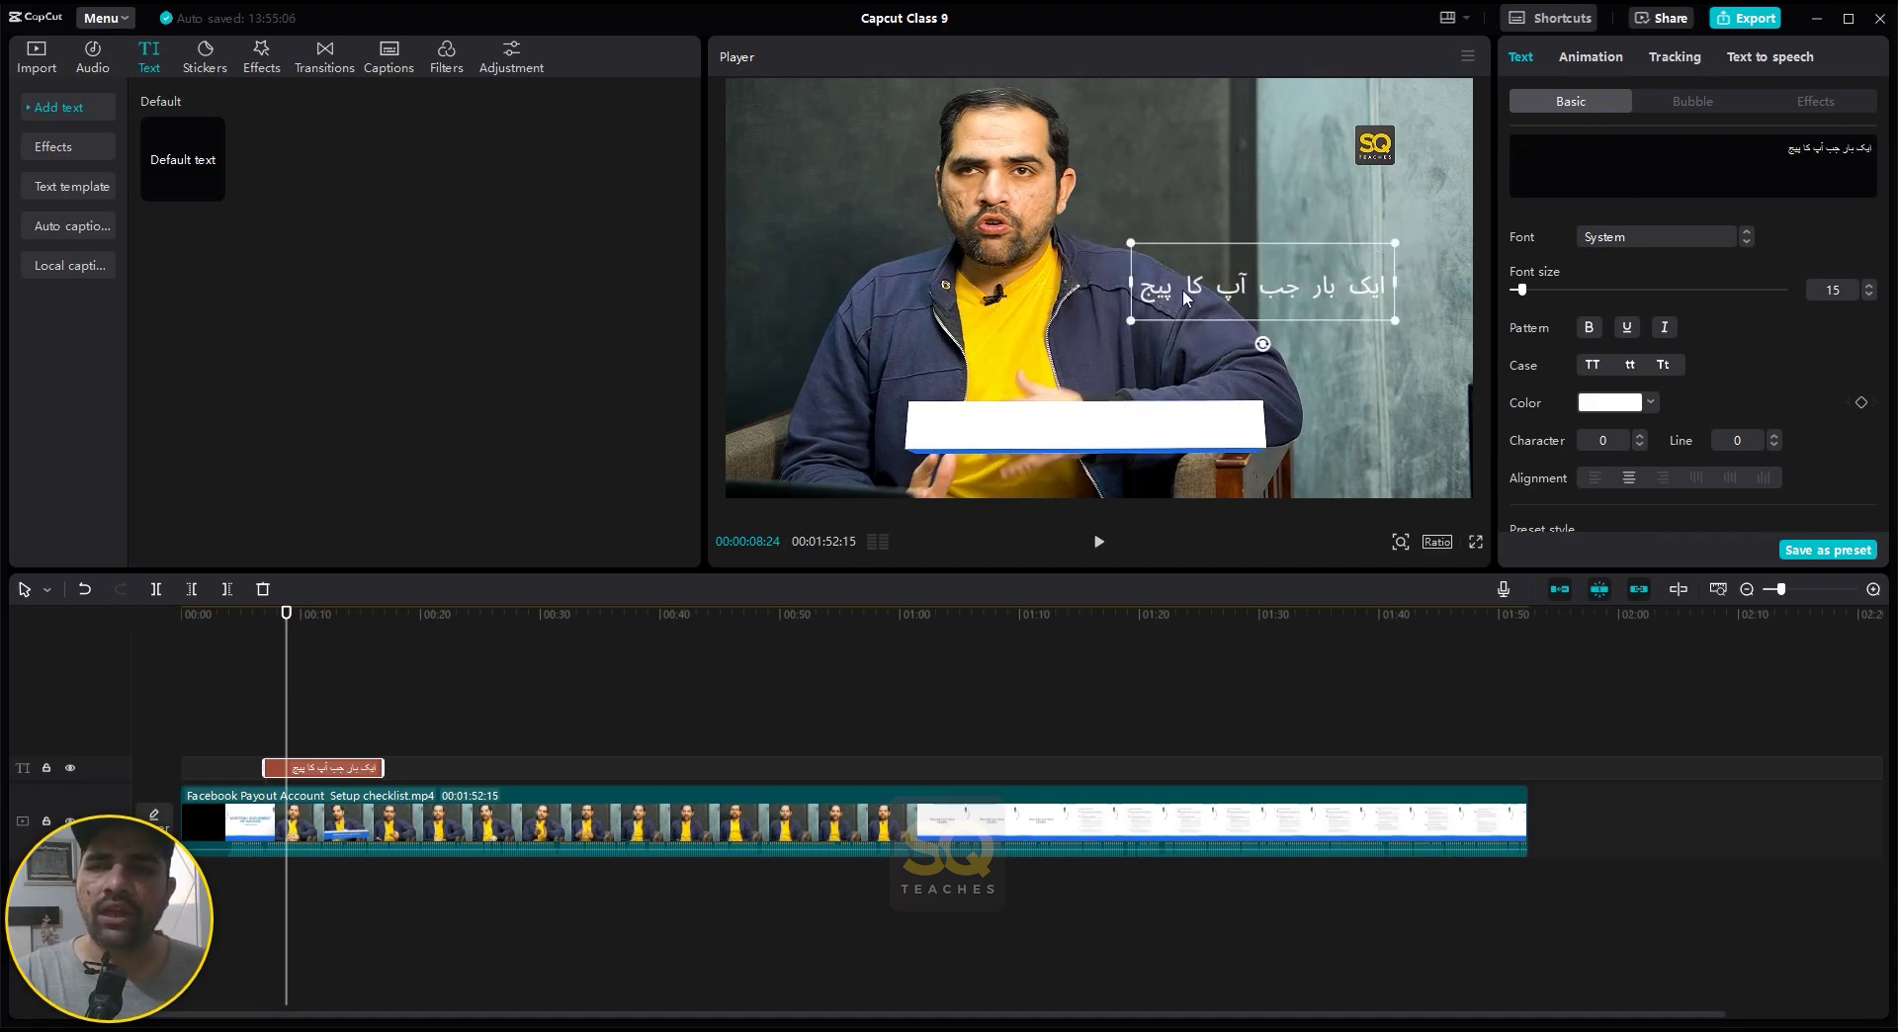
pyautogui.moveTo(1186, 300); pyautogui.dragTo(1175, 356)
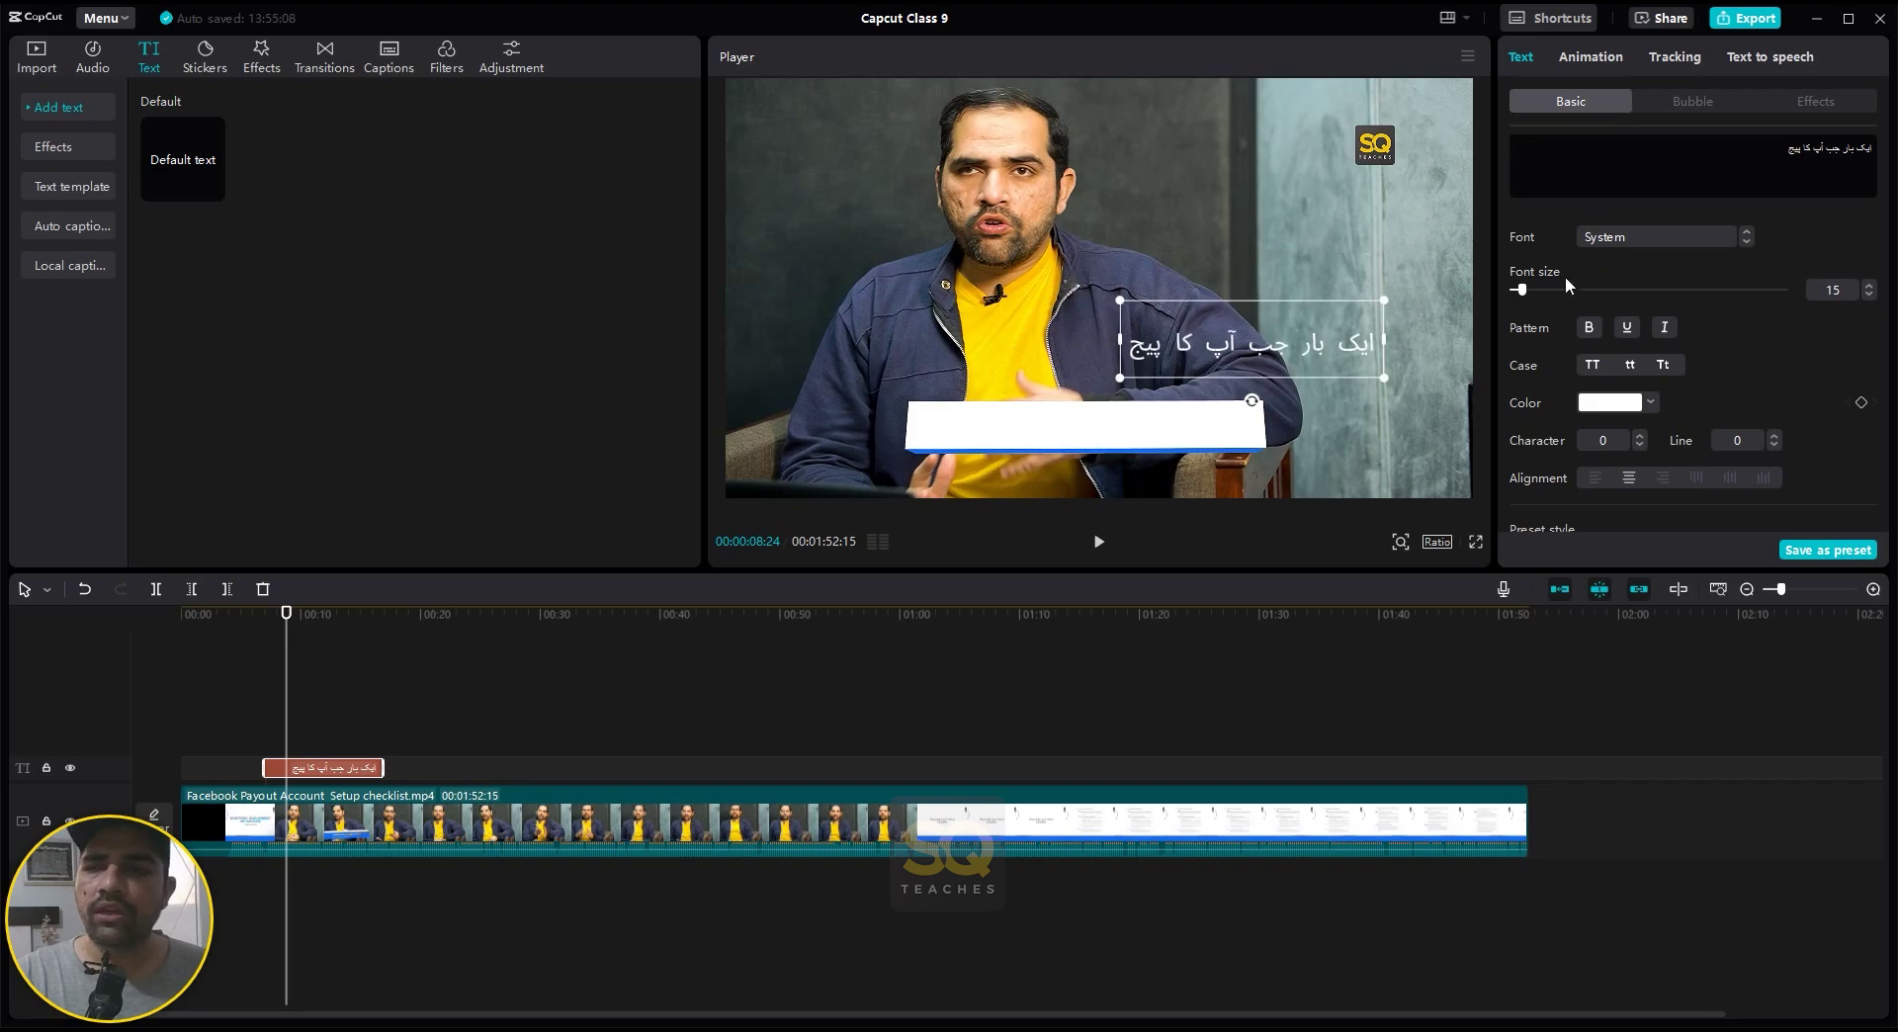
pyautogui.moveTo(1529, 291); pyautogui.dragTo(1530, 291)
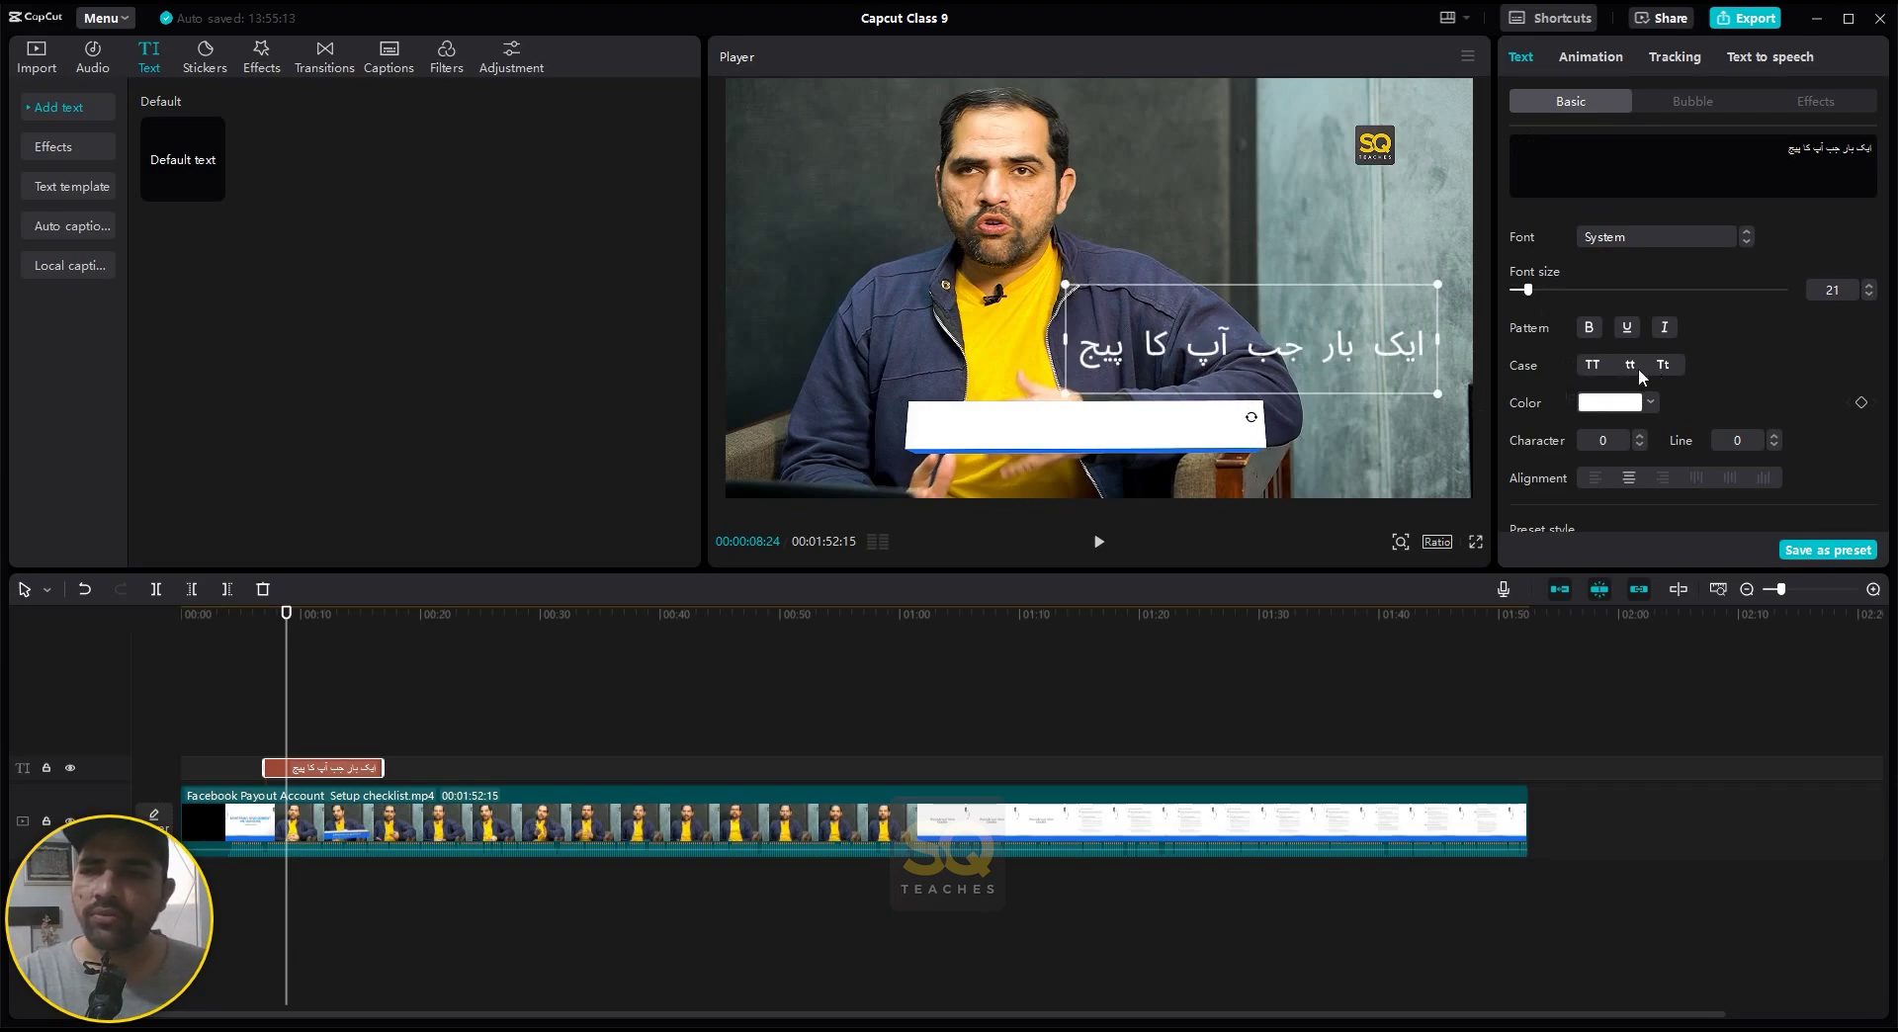
# - Change the Urdu text's color to red
pyautogui.scroll(-2, 1776, 370)
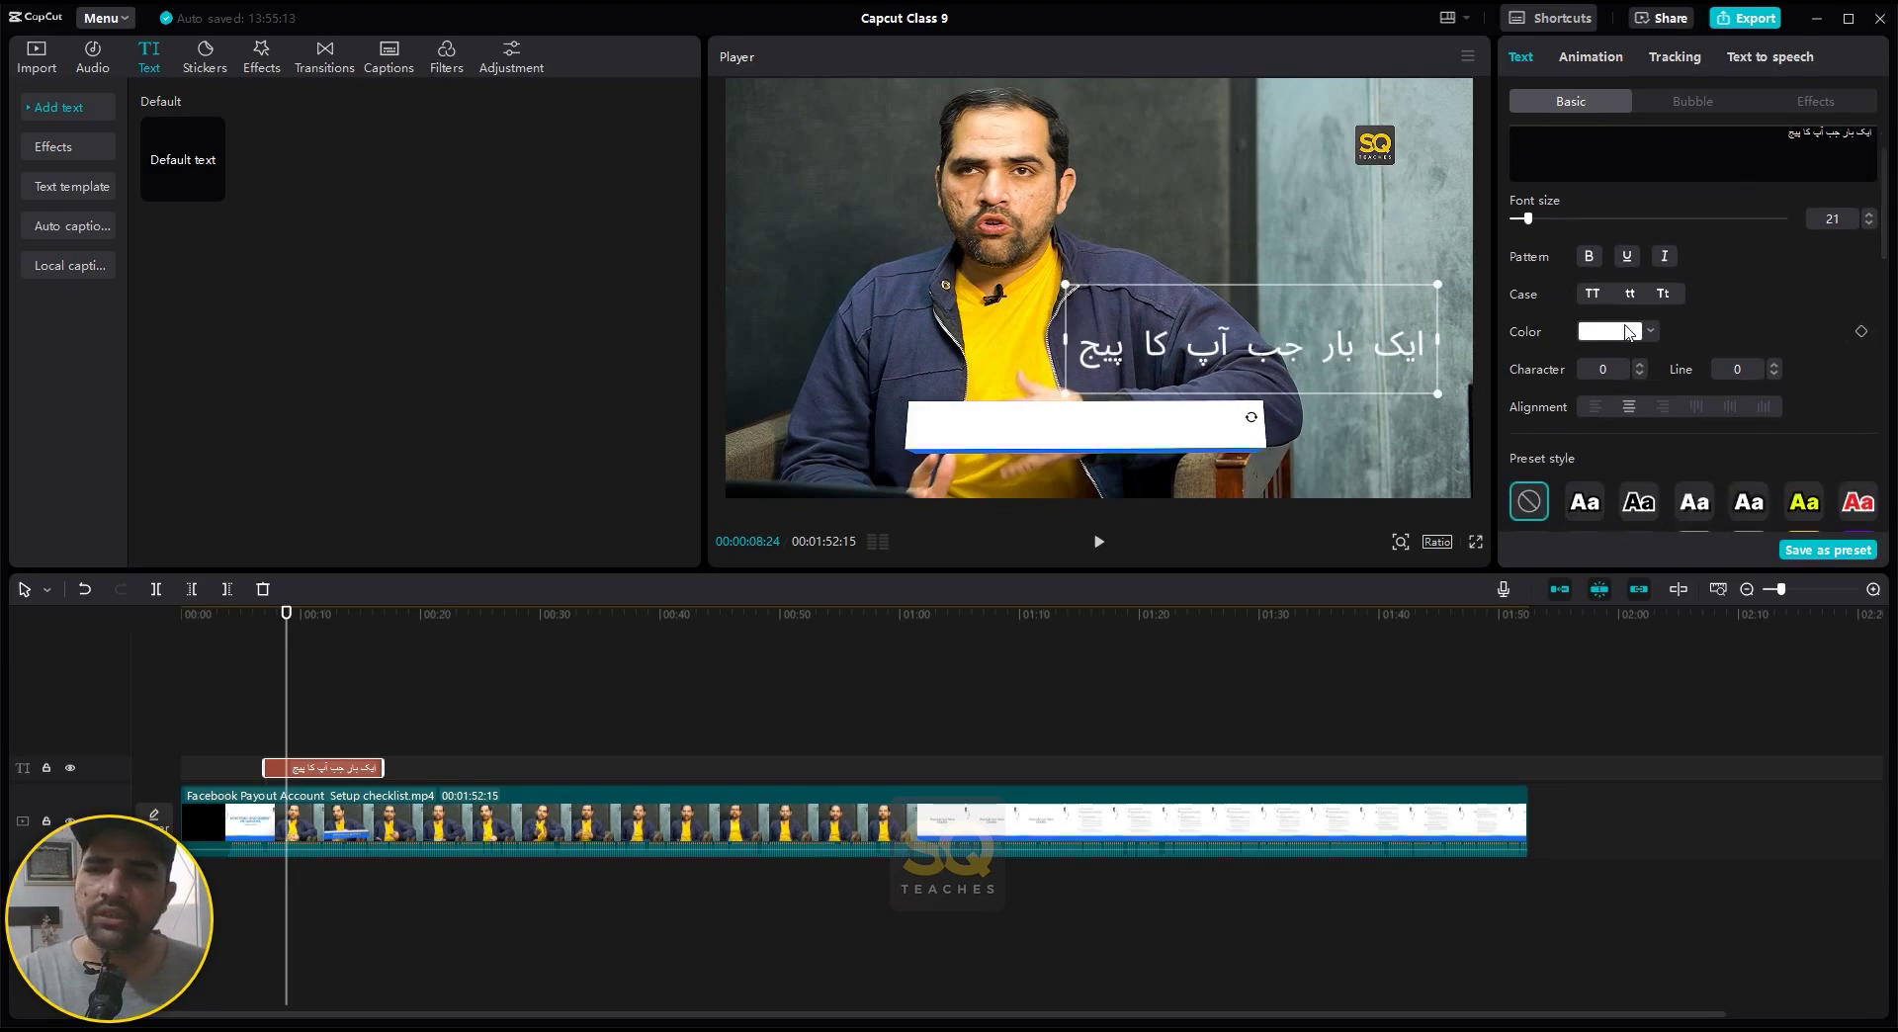
pyautogui.click(1631, 331)
pyautogui.click(1670, 390)
pyautogui.moveTo(1670, 391); pyautogui.dragTo(1791, 310)
pyautogui.click(1771, 260)
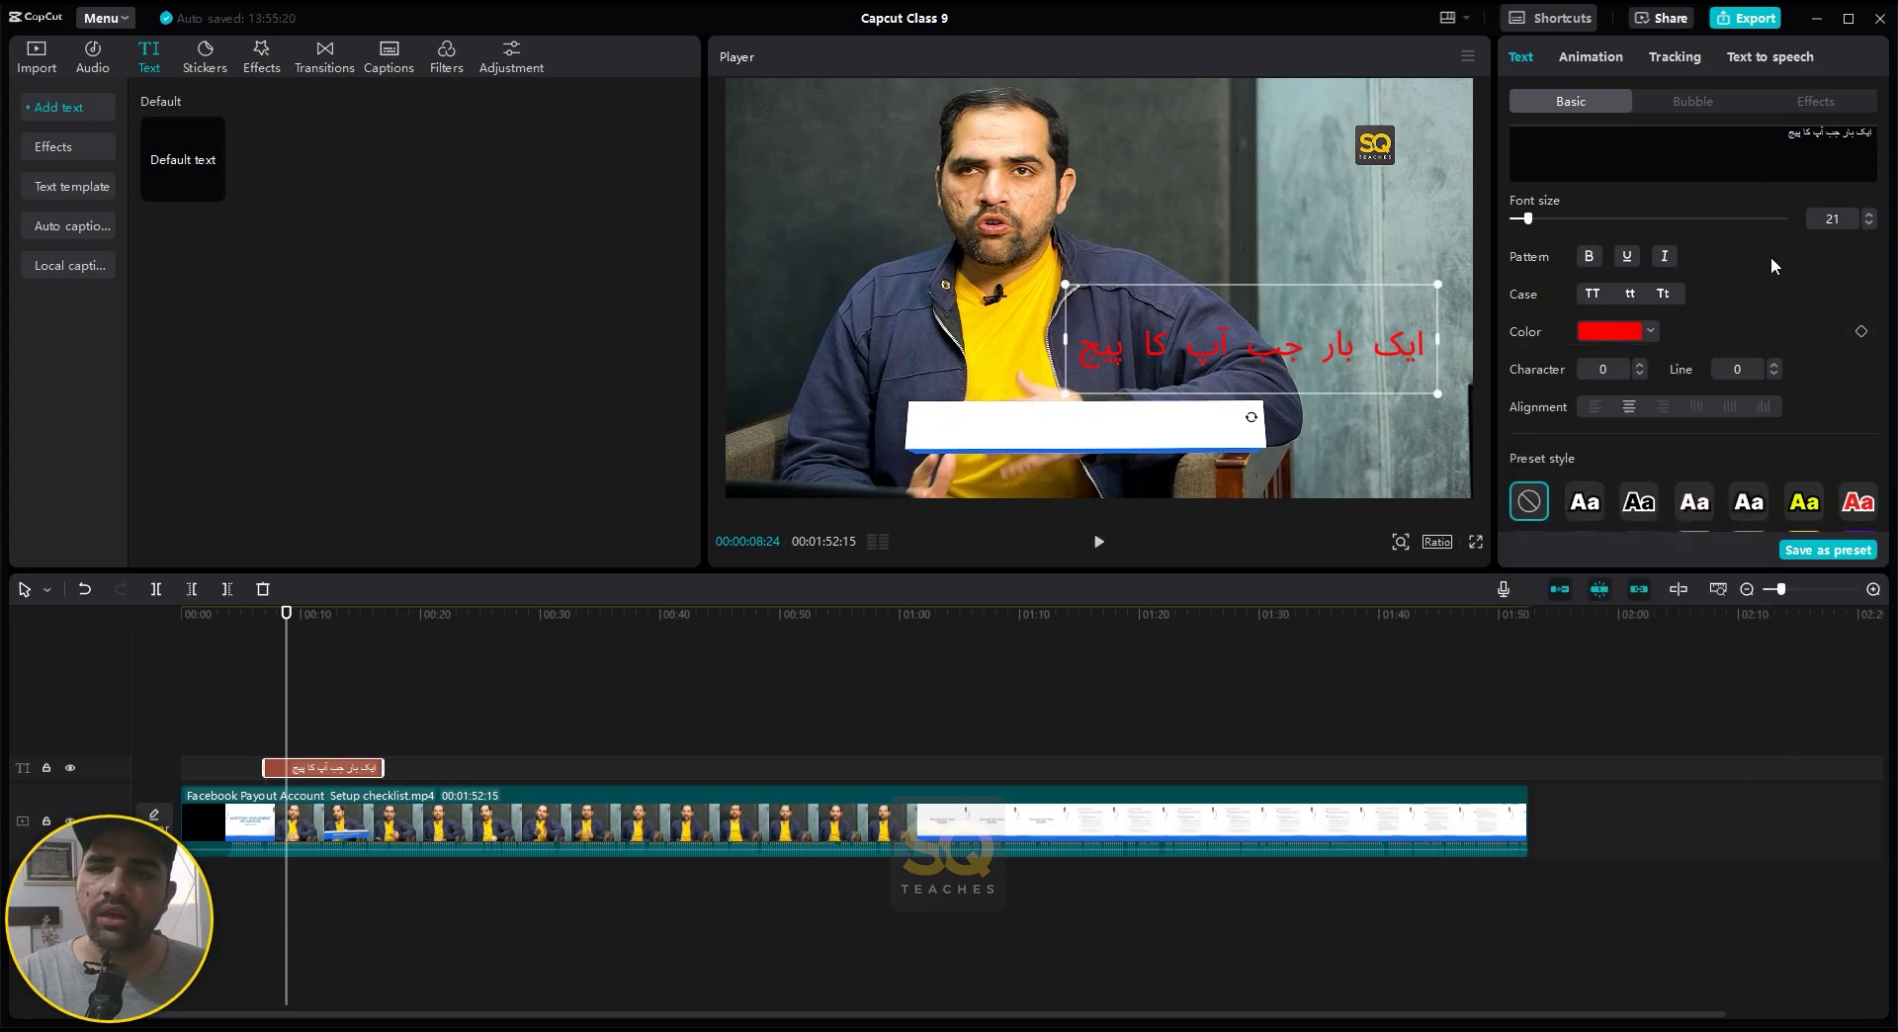
# - Shrink the text slightly, move it up beneath the SQ logo, and apply the yellow preset style with black outline
pyautogui.moveTo(1437, 285); pyautogui.dragTo(1379, 326)
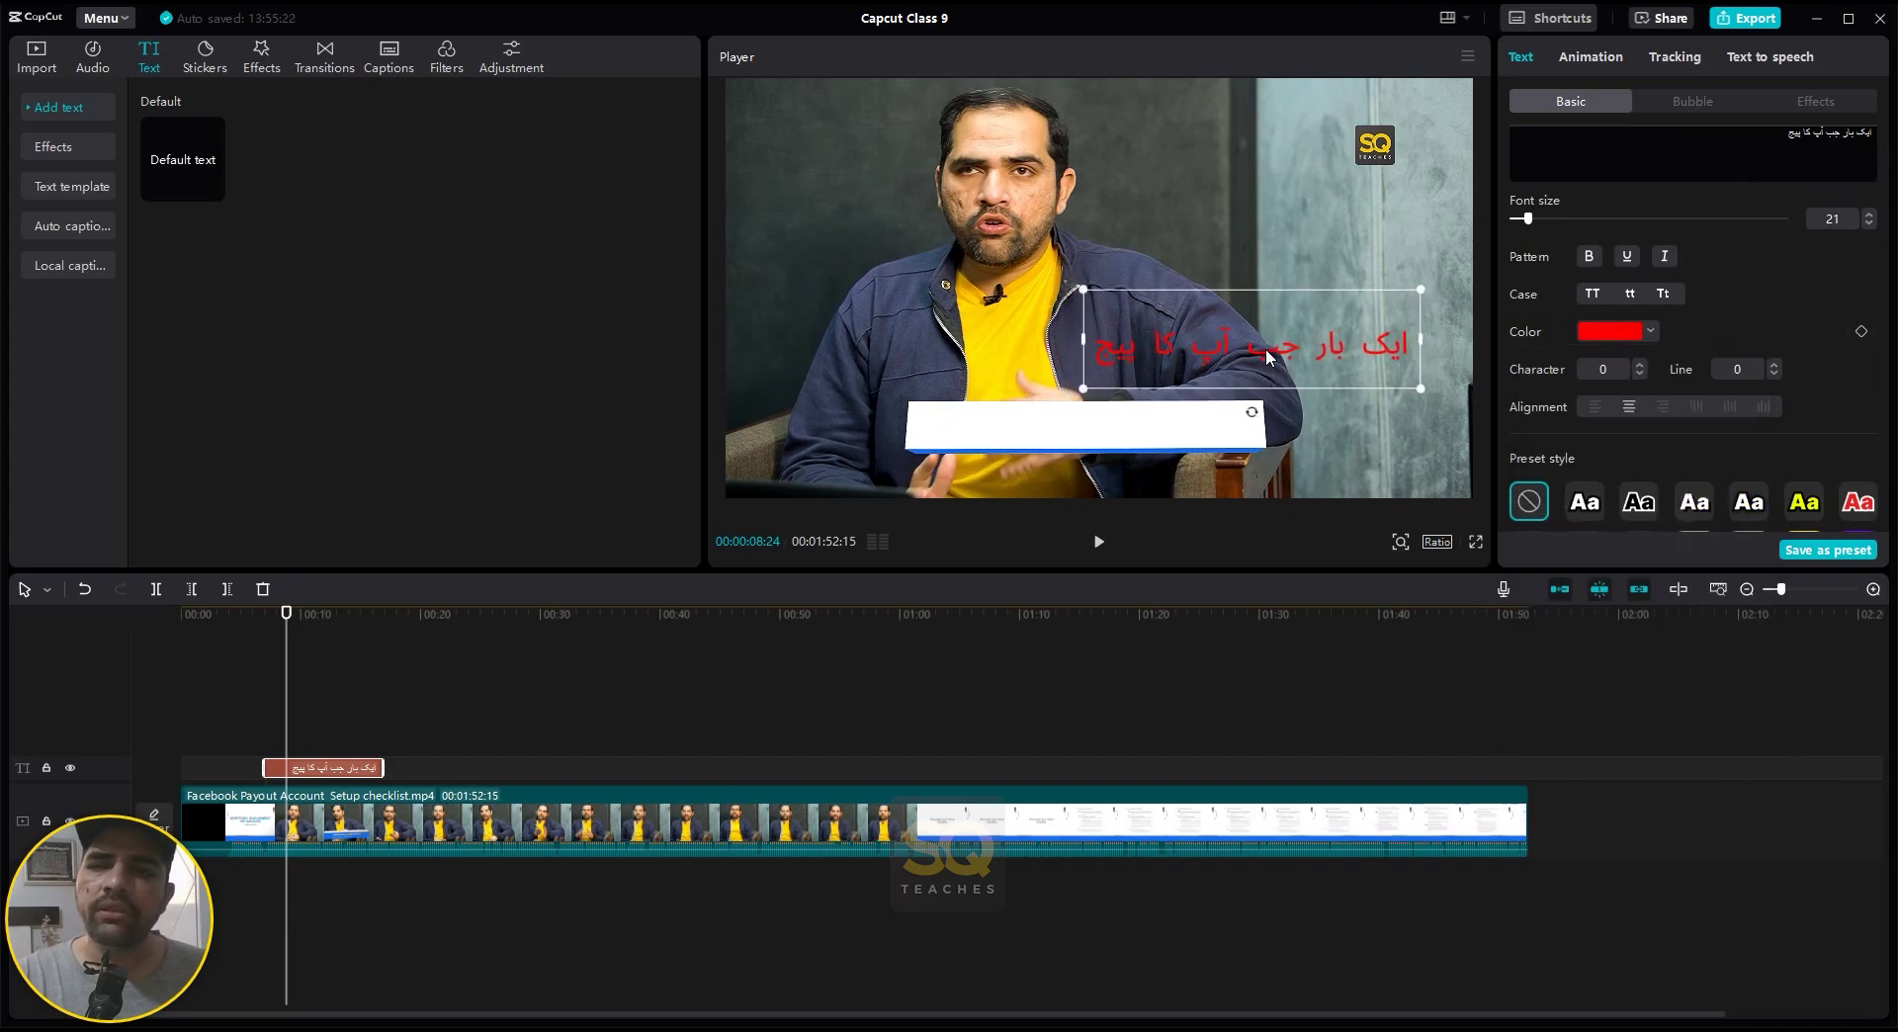
pyautogui.moveTo(1272, 366); pyautogui.dragTo(1288, 254)
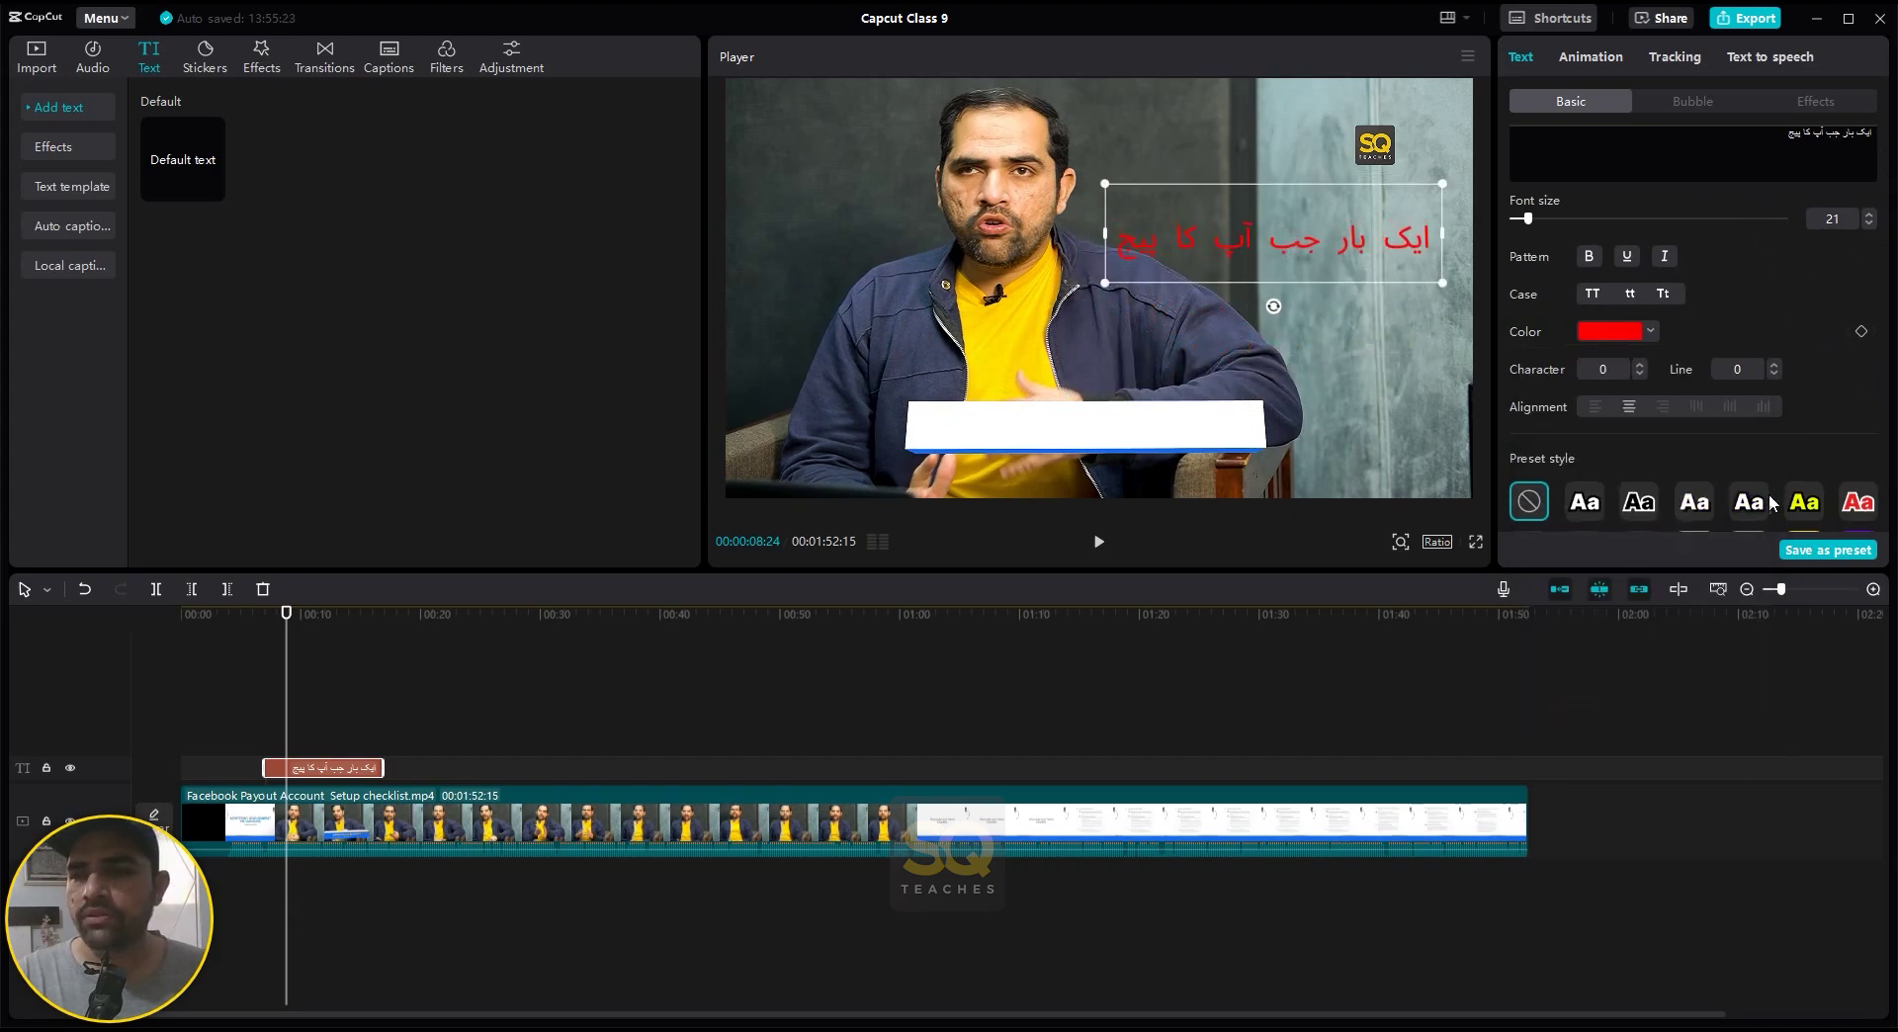
pyautogui.click(1804, 504)
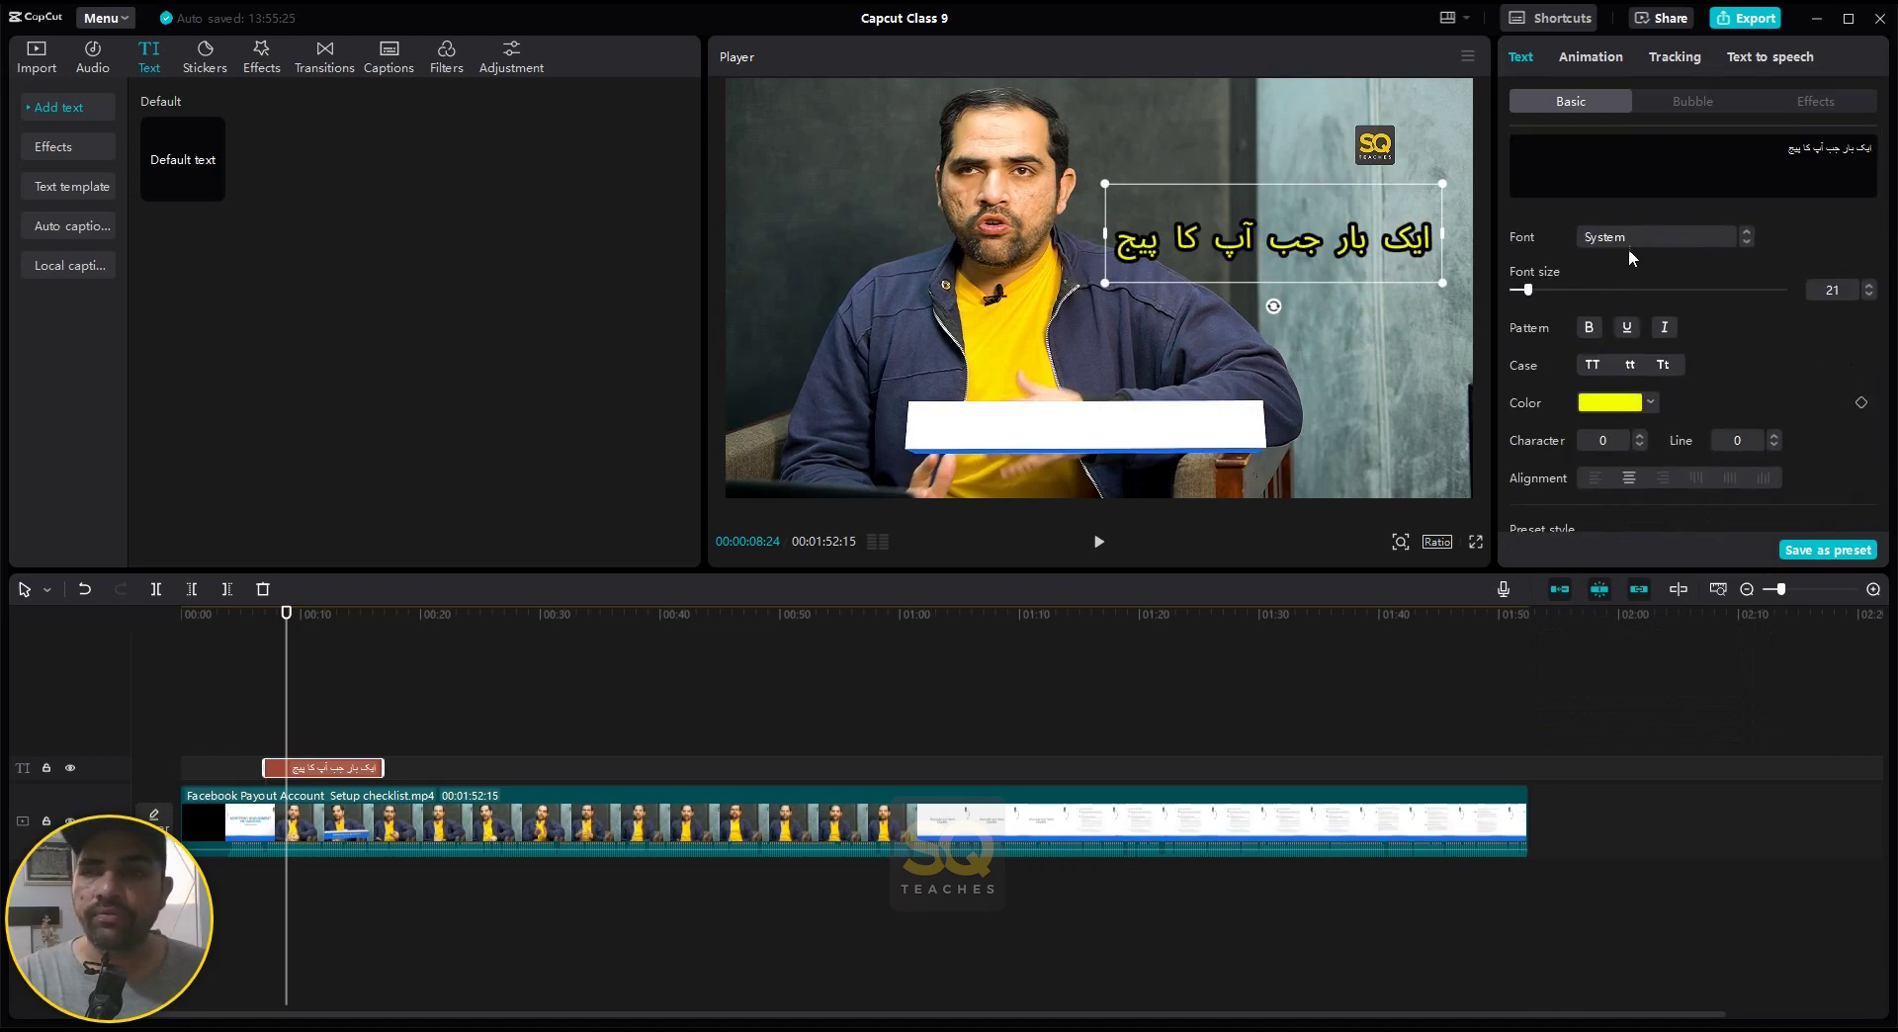
# - Switch the keyboard to English (United States) and search the font list for "alqalam"
pyautogui.click(1633, 242)
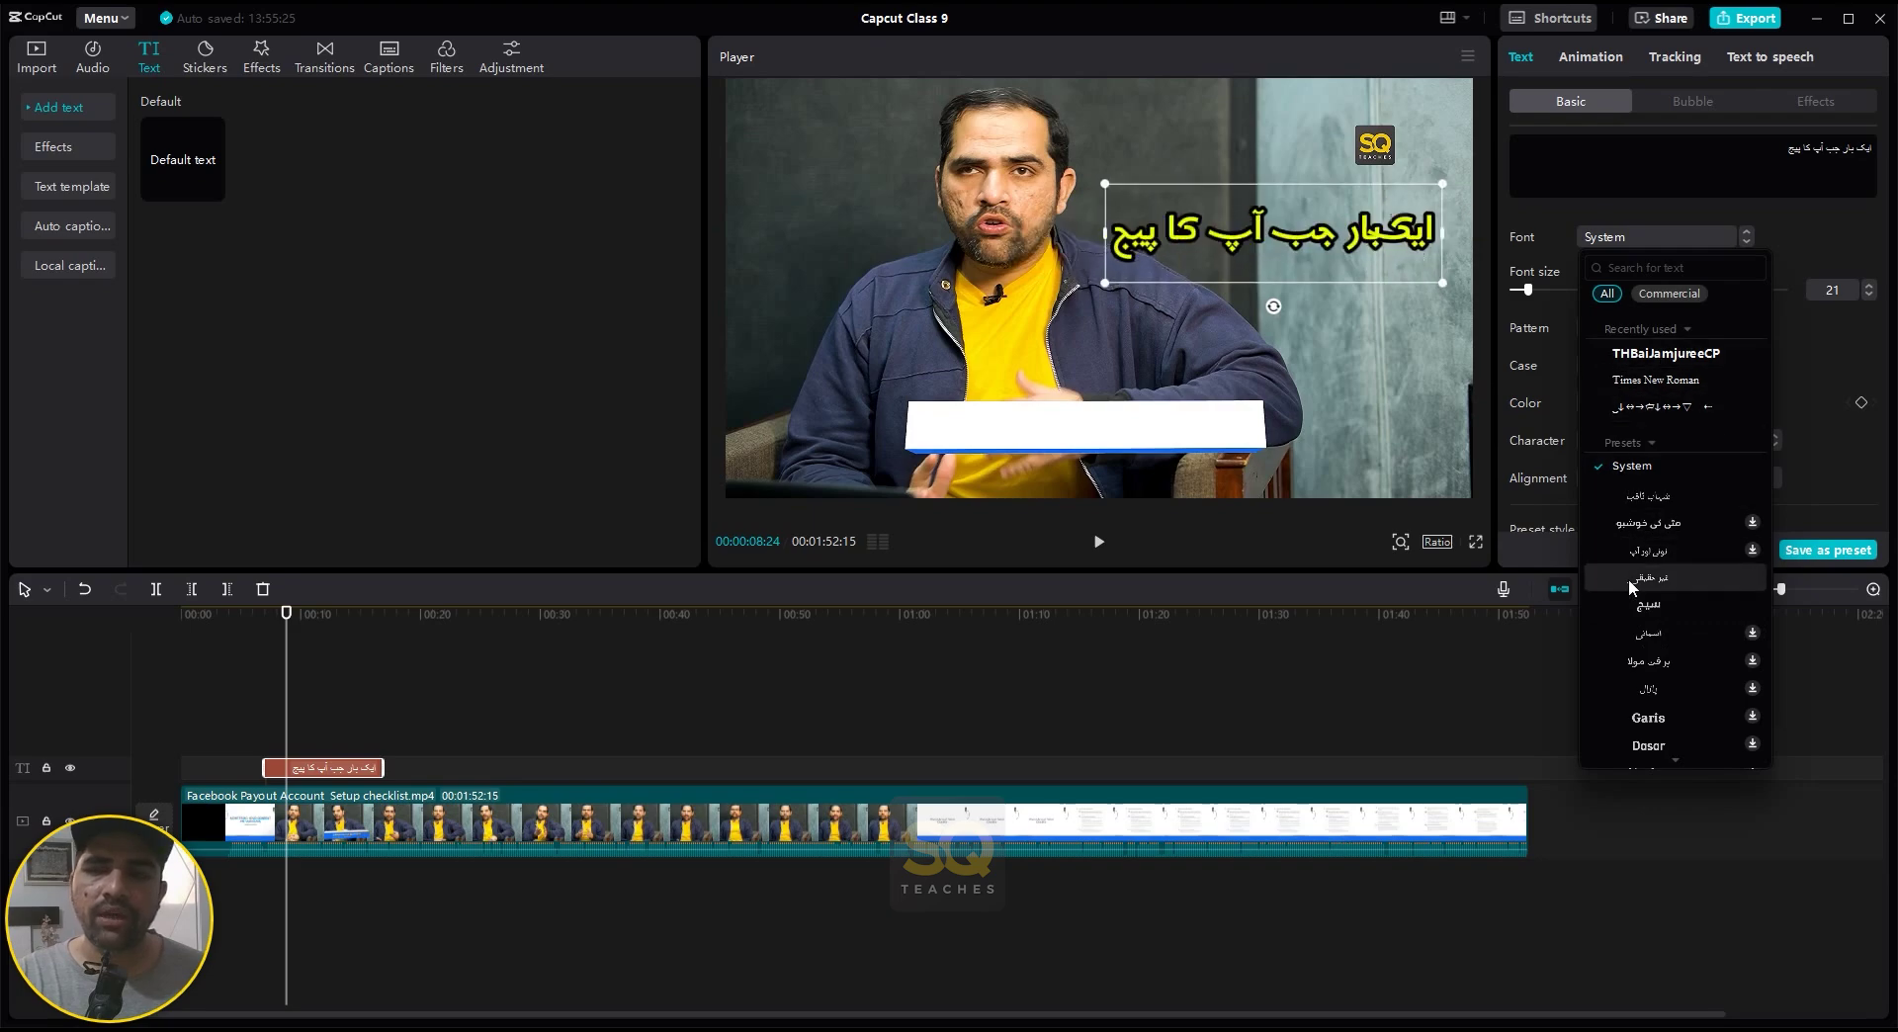
pyautogui.click(1665, 269)
pyautogui.write('l')
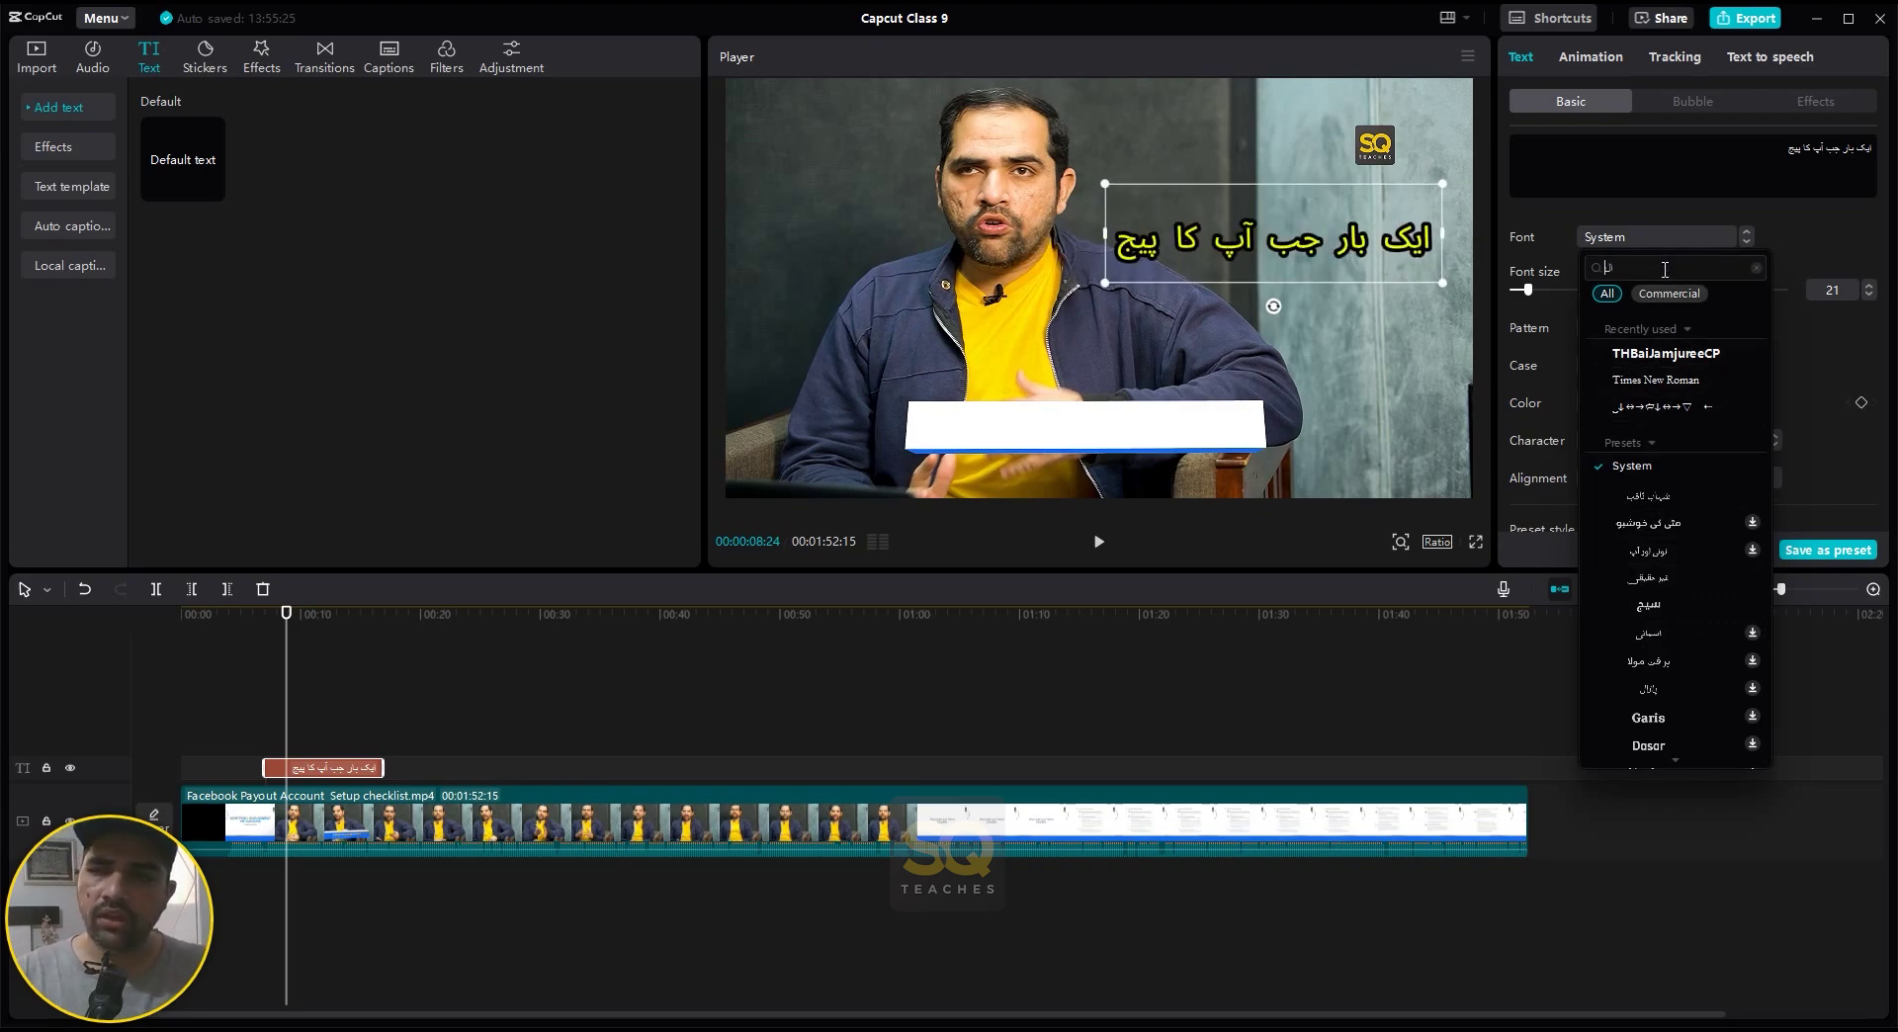
pyautogui.press('BackSpace')
pyautogui.press('BackSpace')
pyautogui.press('BackSpace')
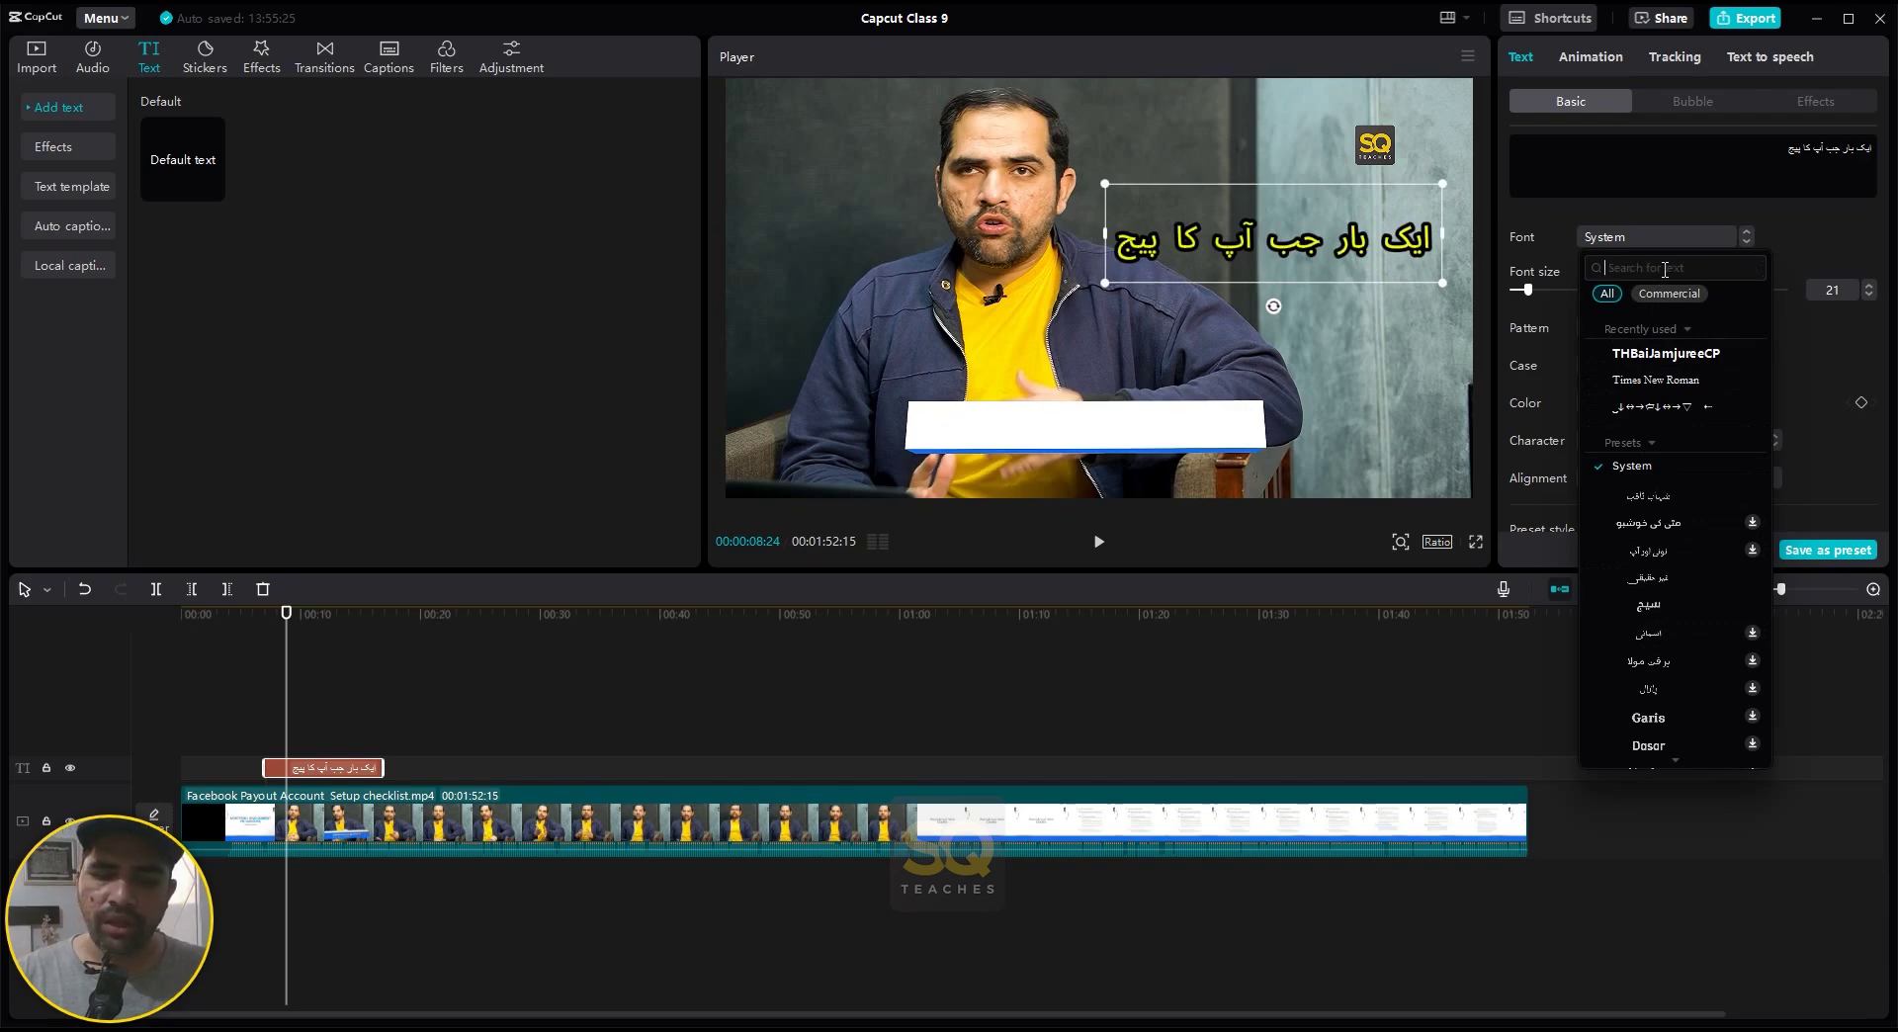
pyautogui.press('super+space')
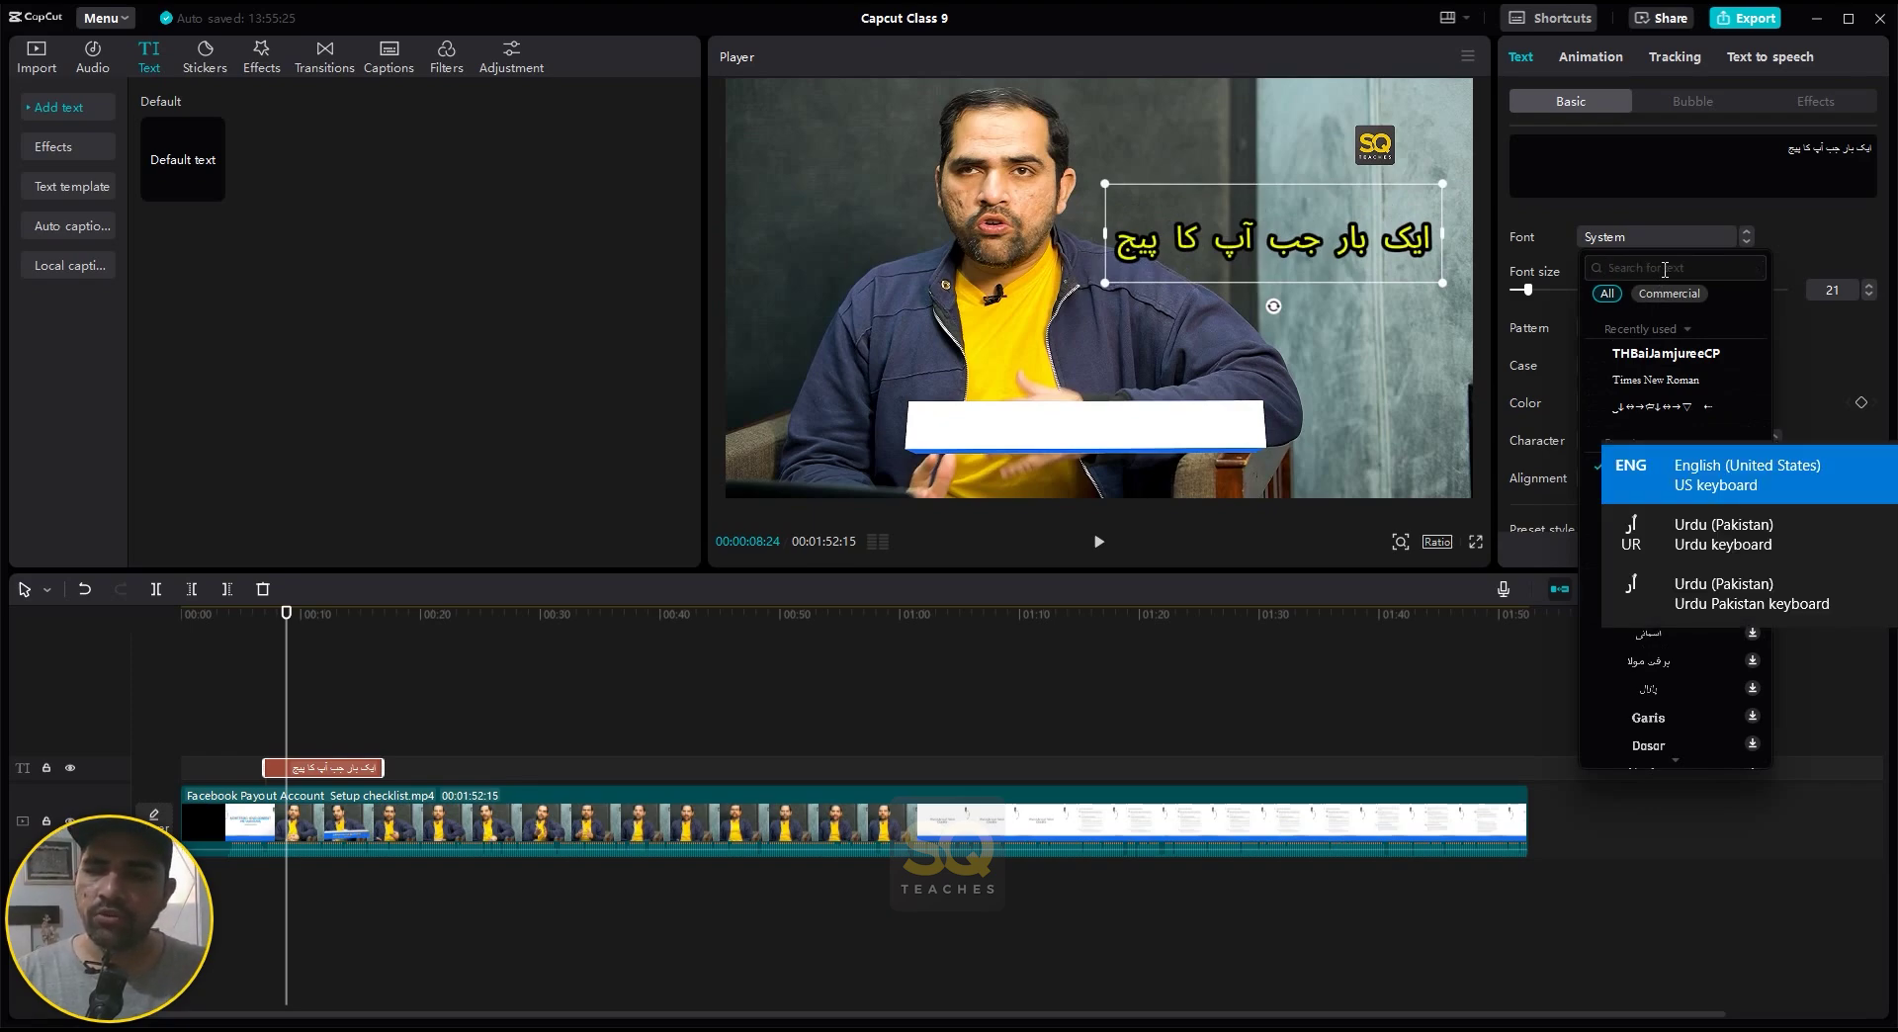
pyautogui.write('alqalam')
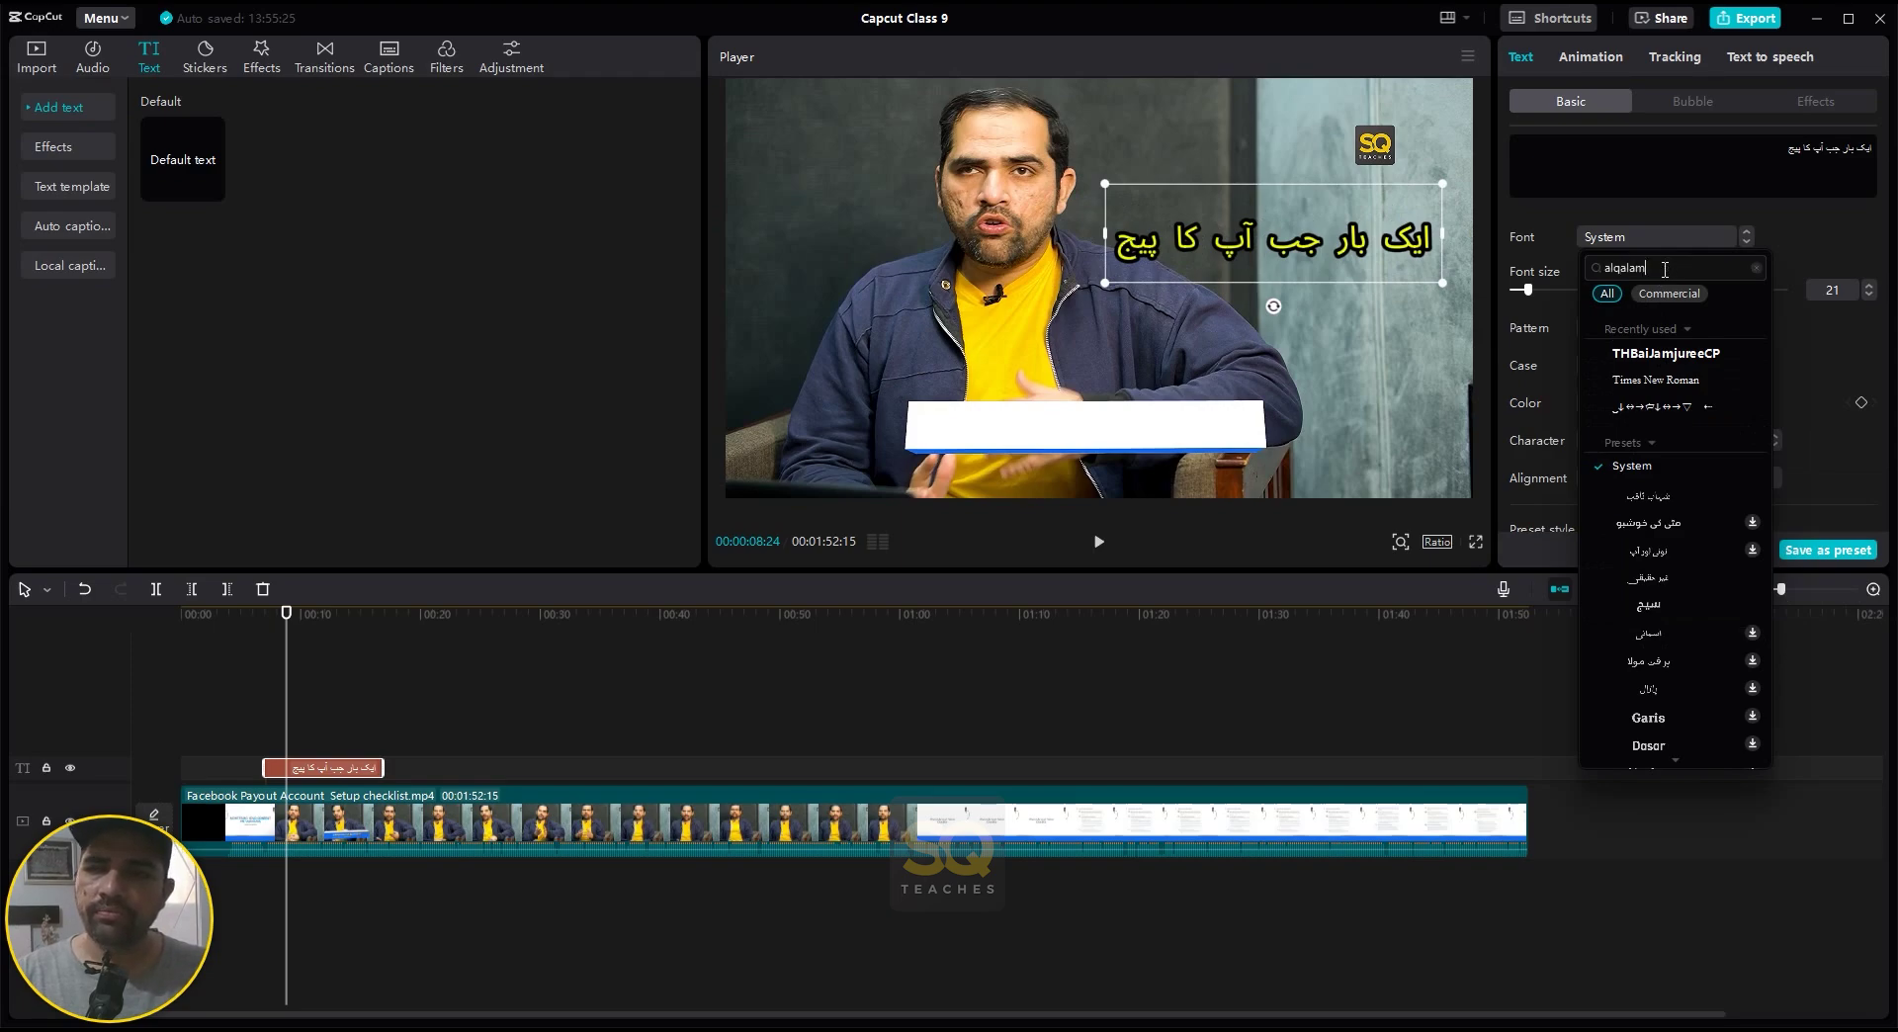
pyautogui.press('Return')
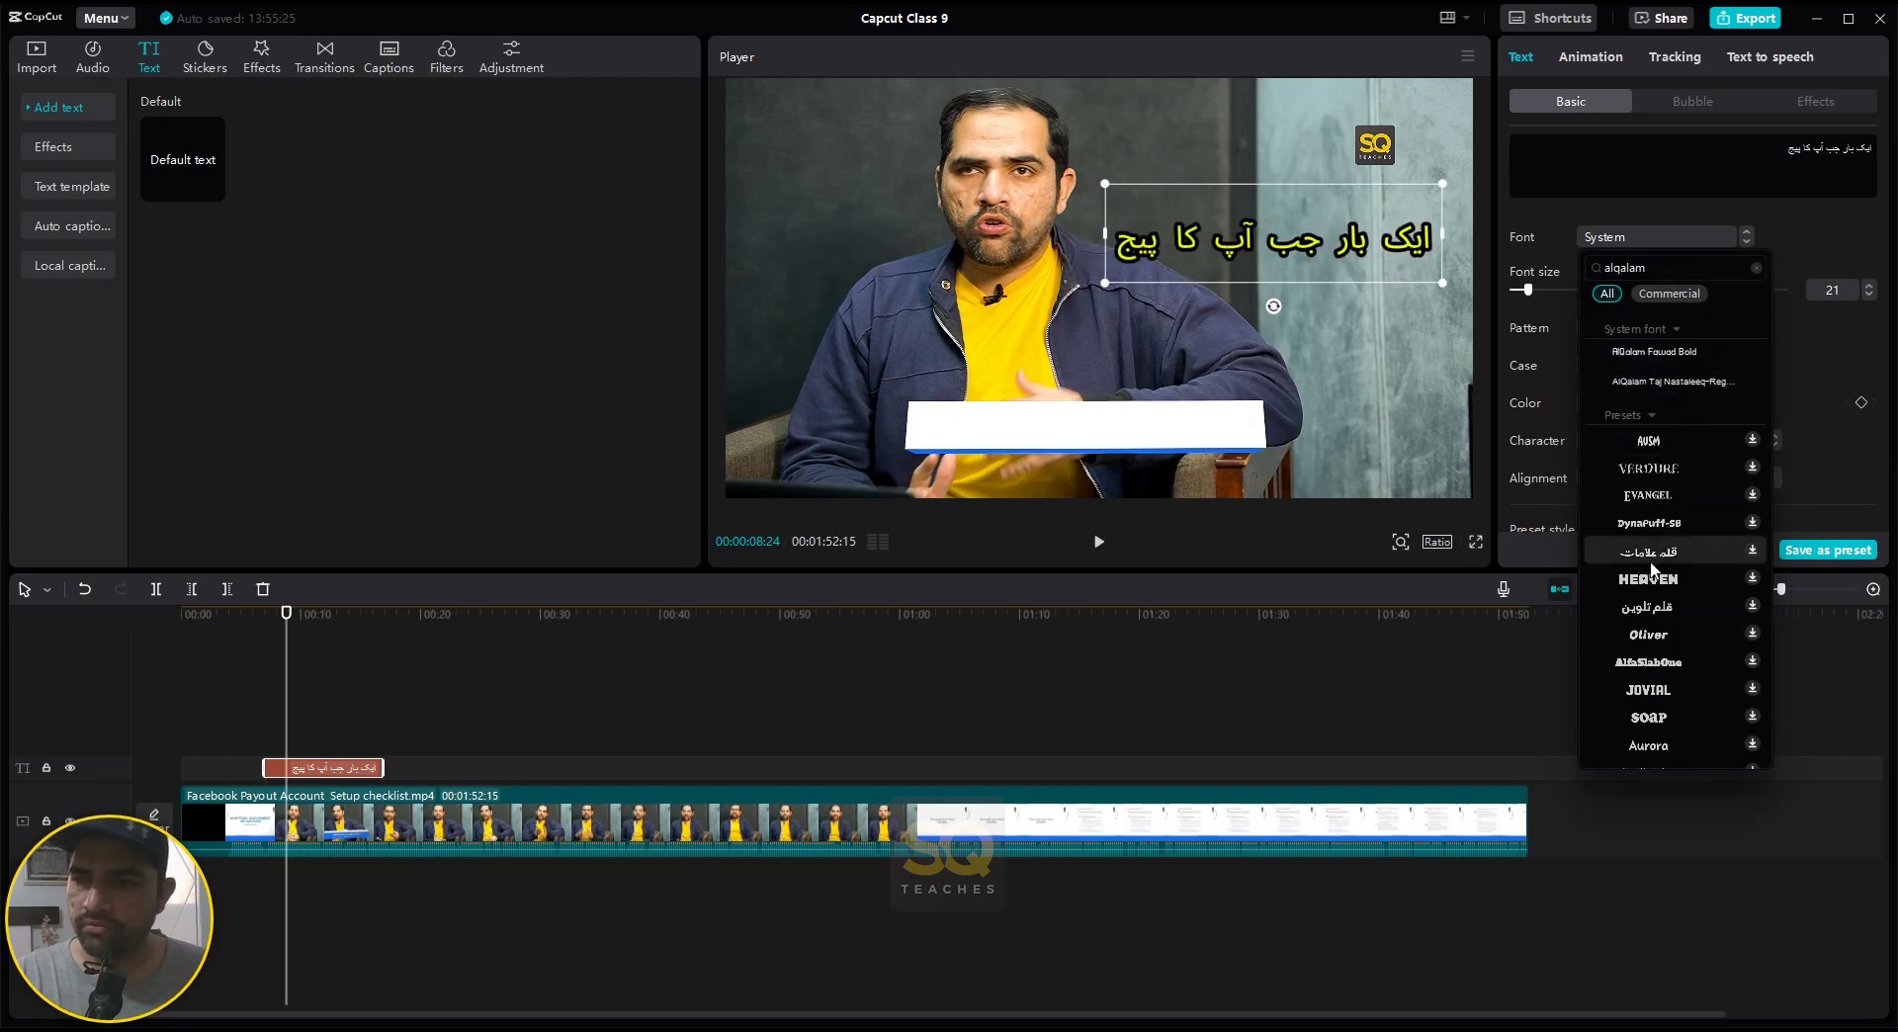
# - Apply the طباعة font to the Urdu text, shrink the text slightly, and move it a little lower beside the speaker
pyautogui.scroll(-3, 1653, 563)
pyautogui.scroll(-6, 1651, 569)
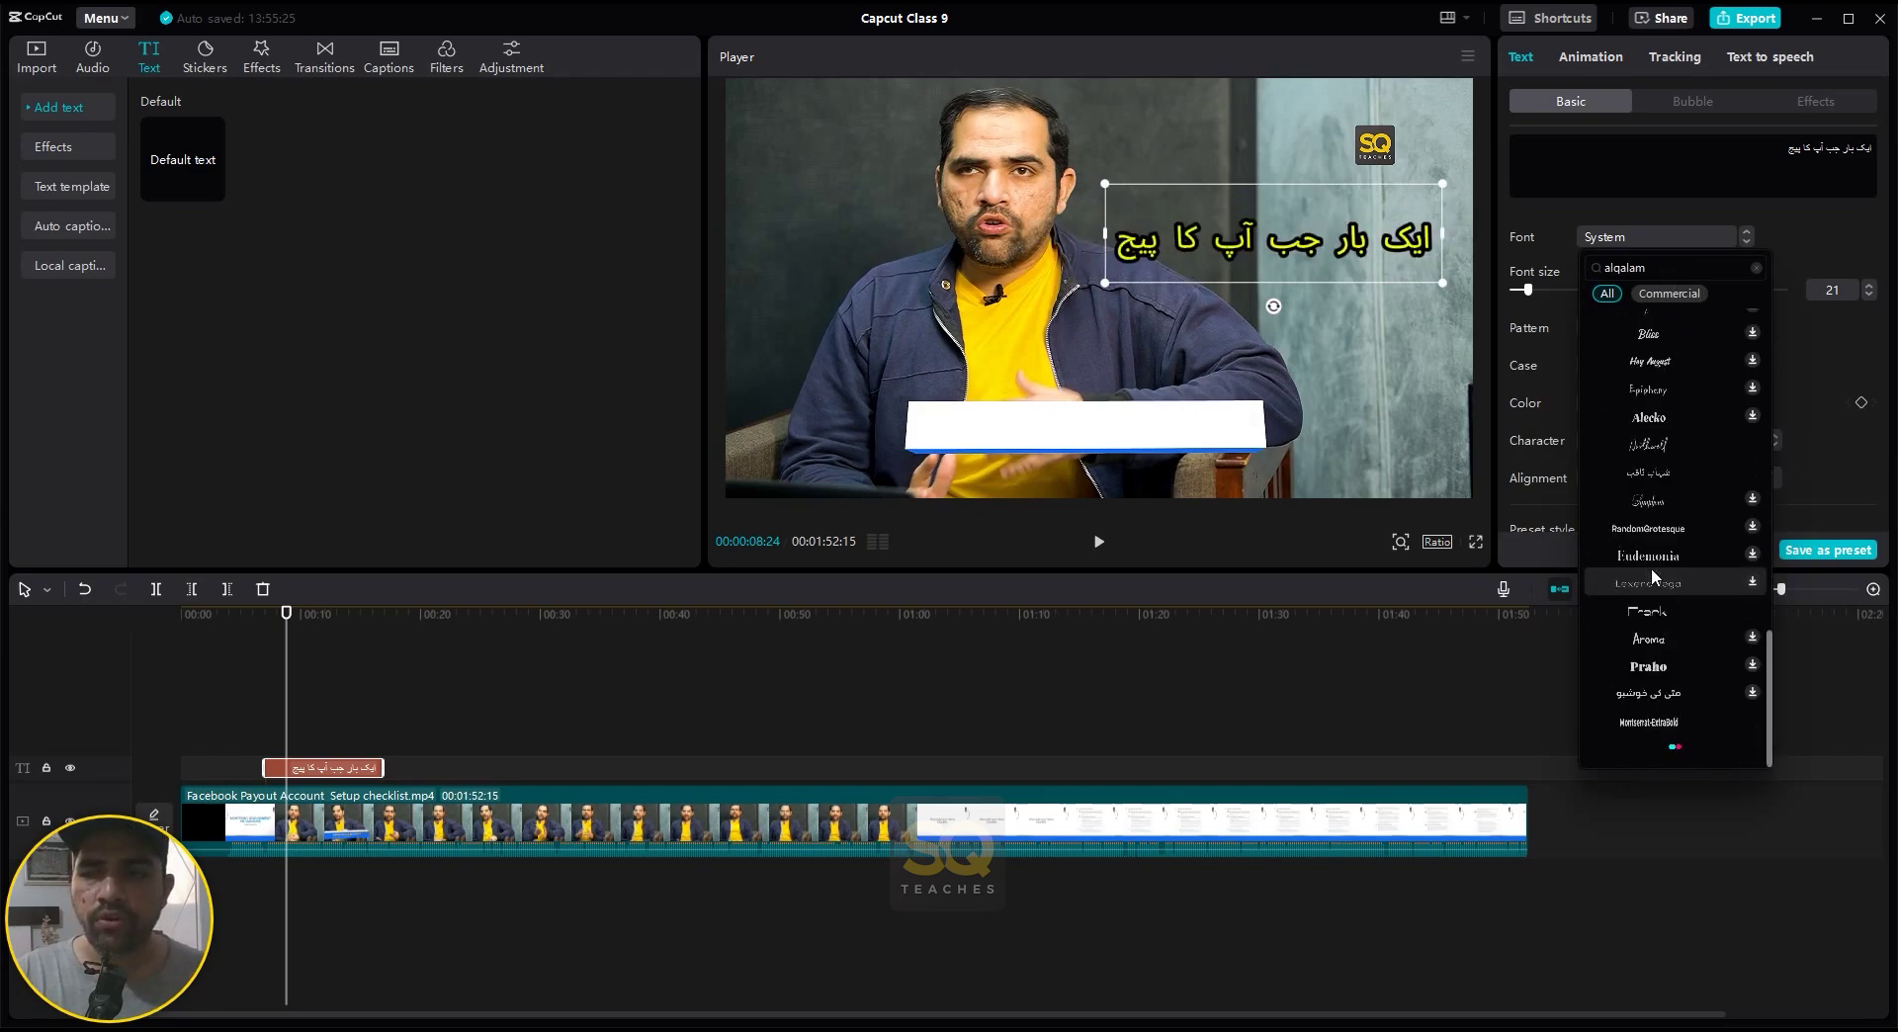
pyautogui.scroll(-6, 1662, 609)
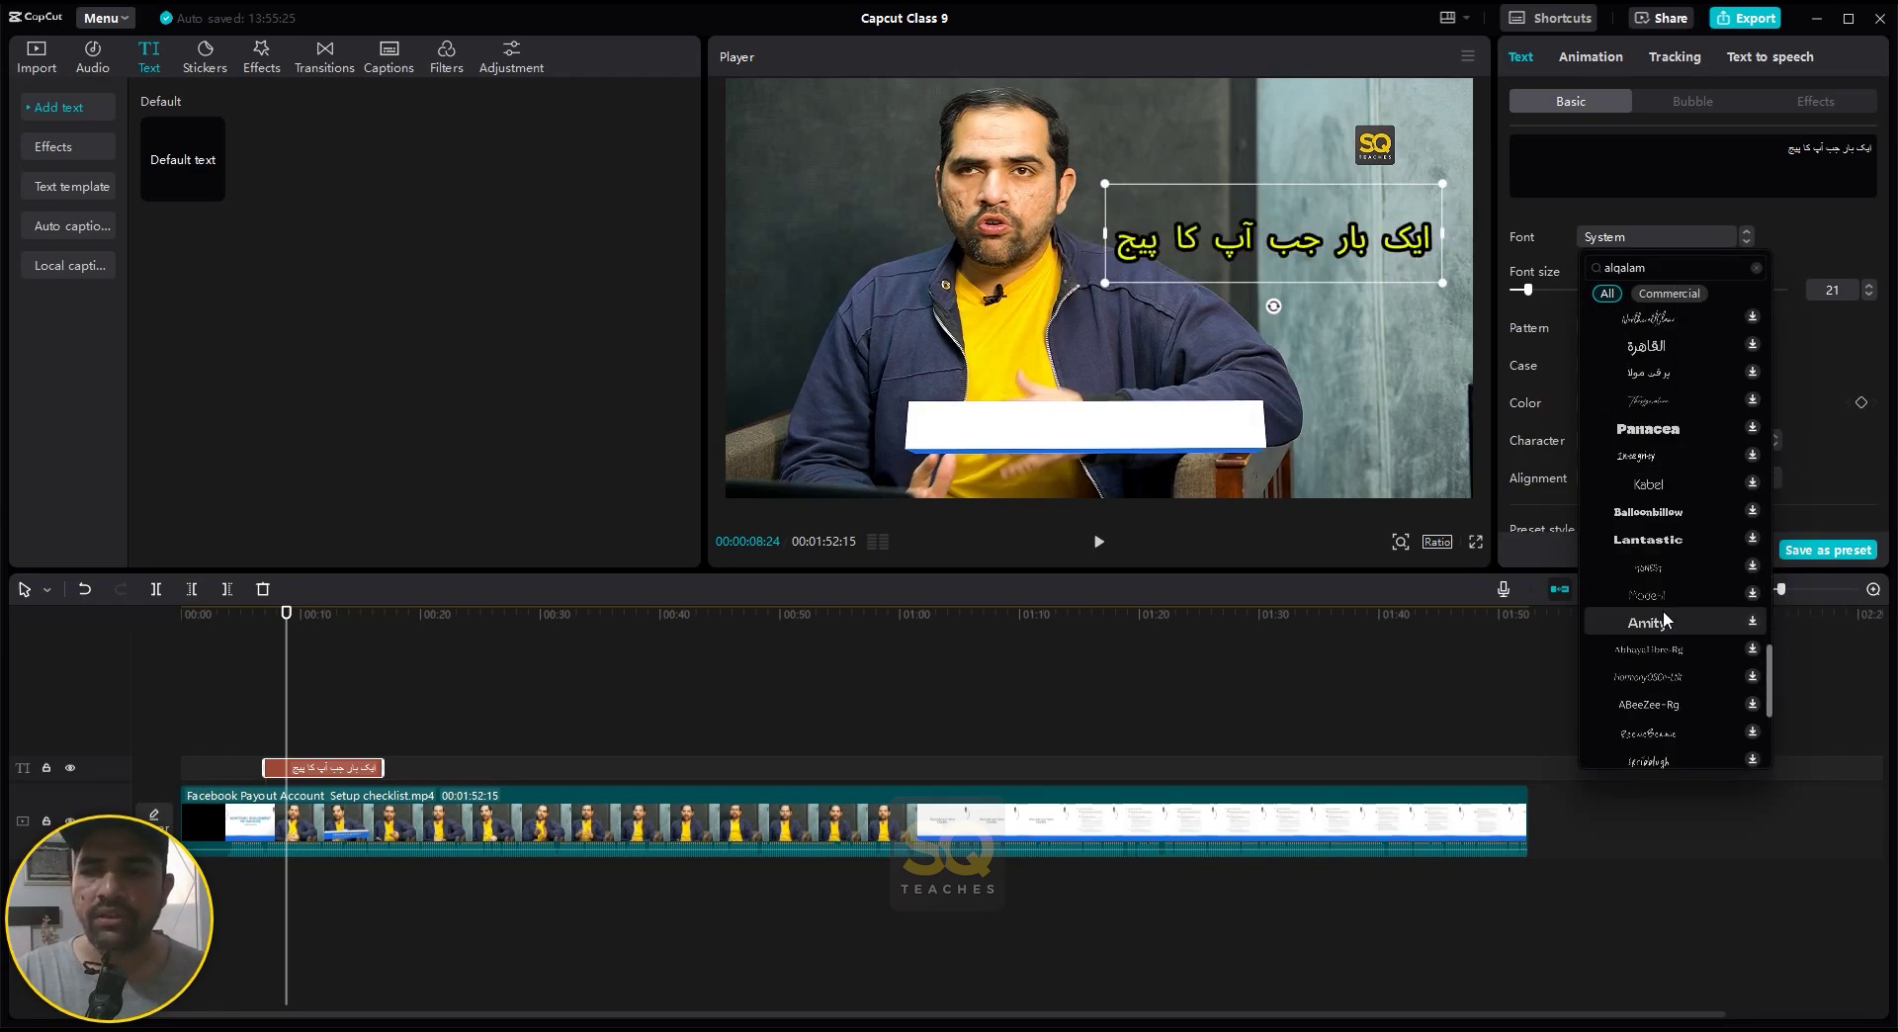
pyautogui.scroll(-3, 1662, 609)
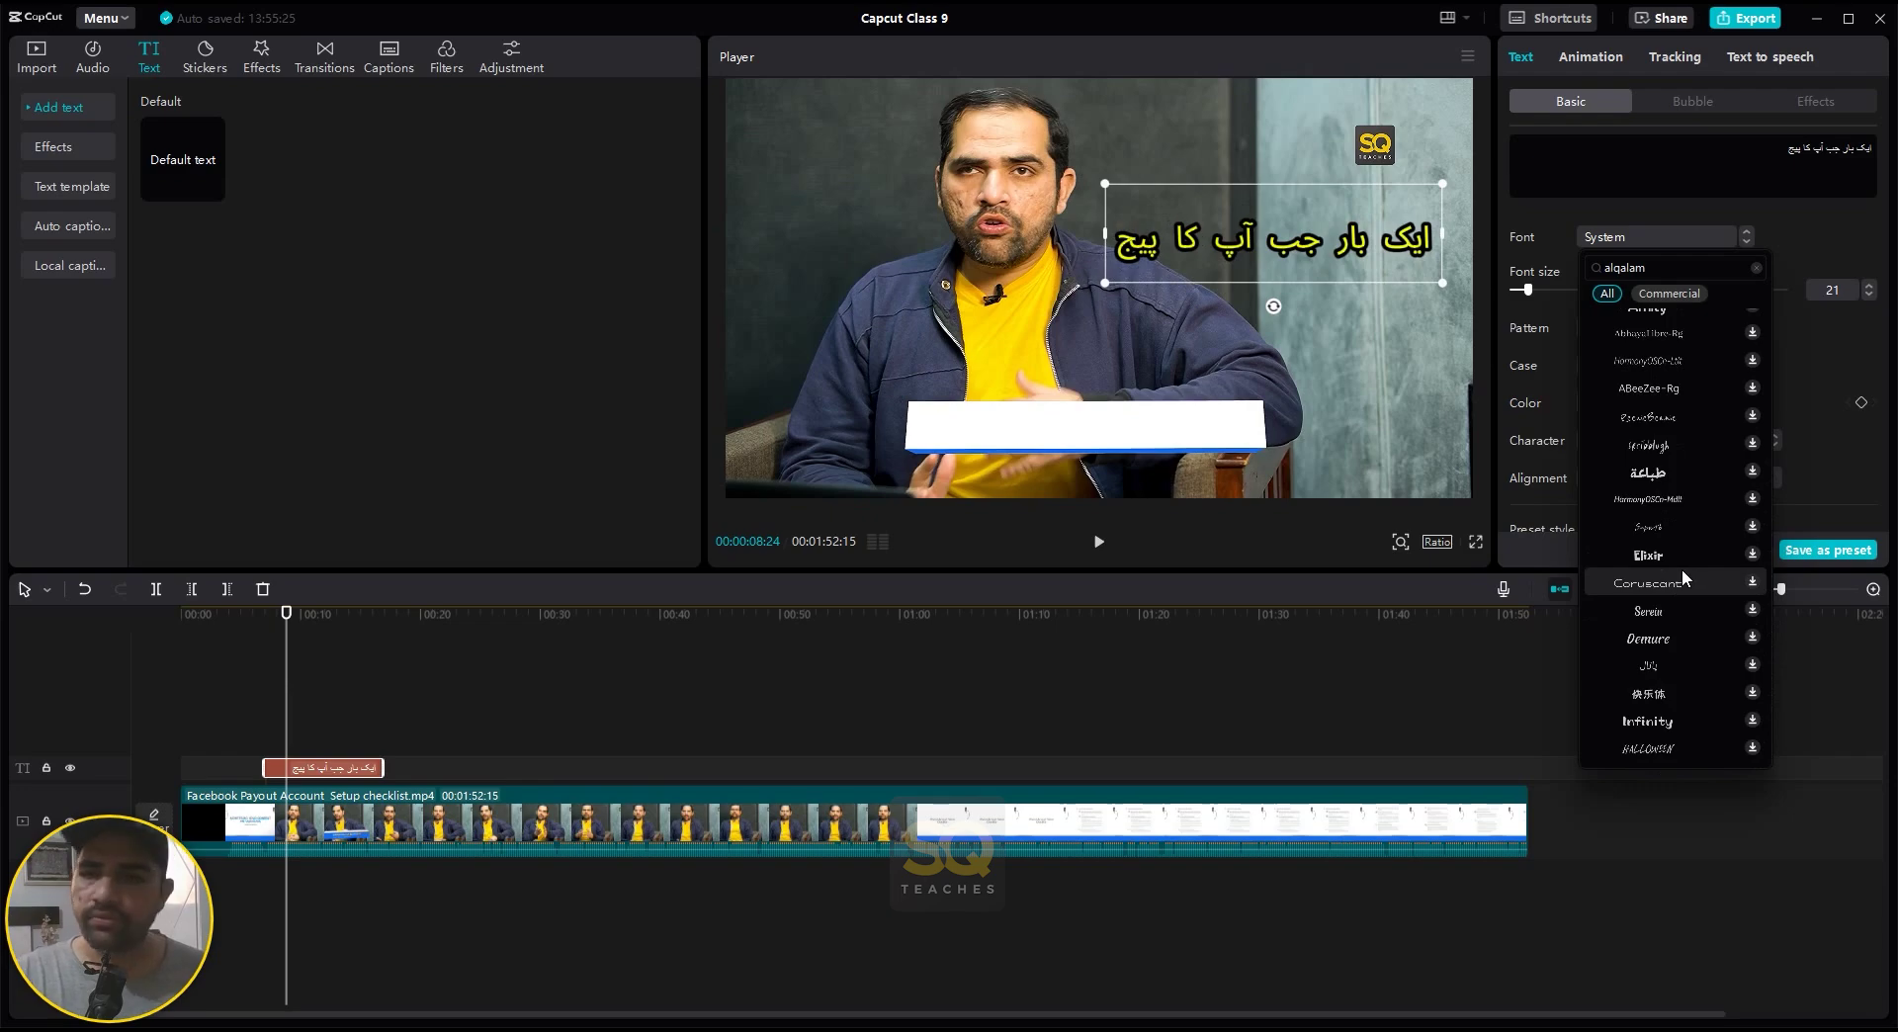
pyautogui.click(1662, 475)
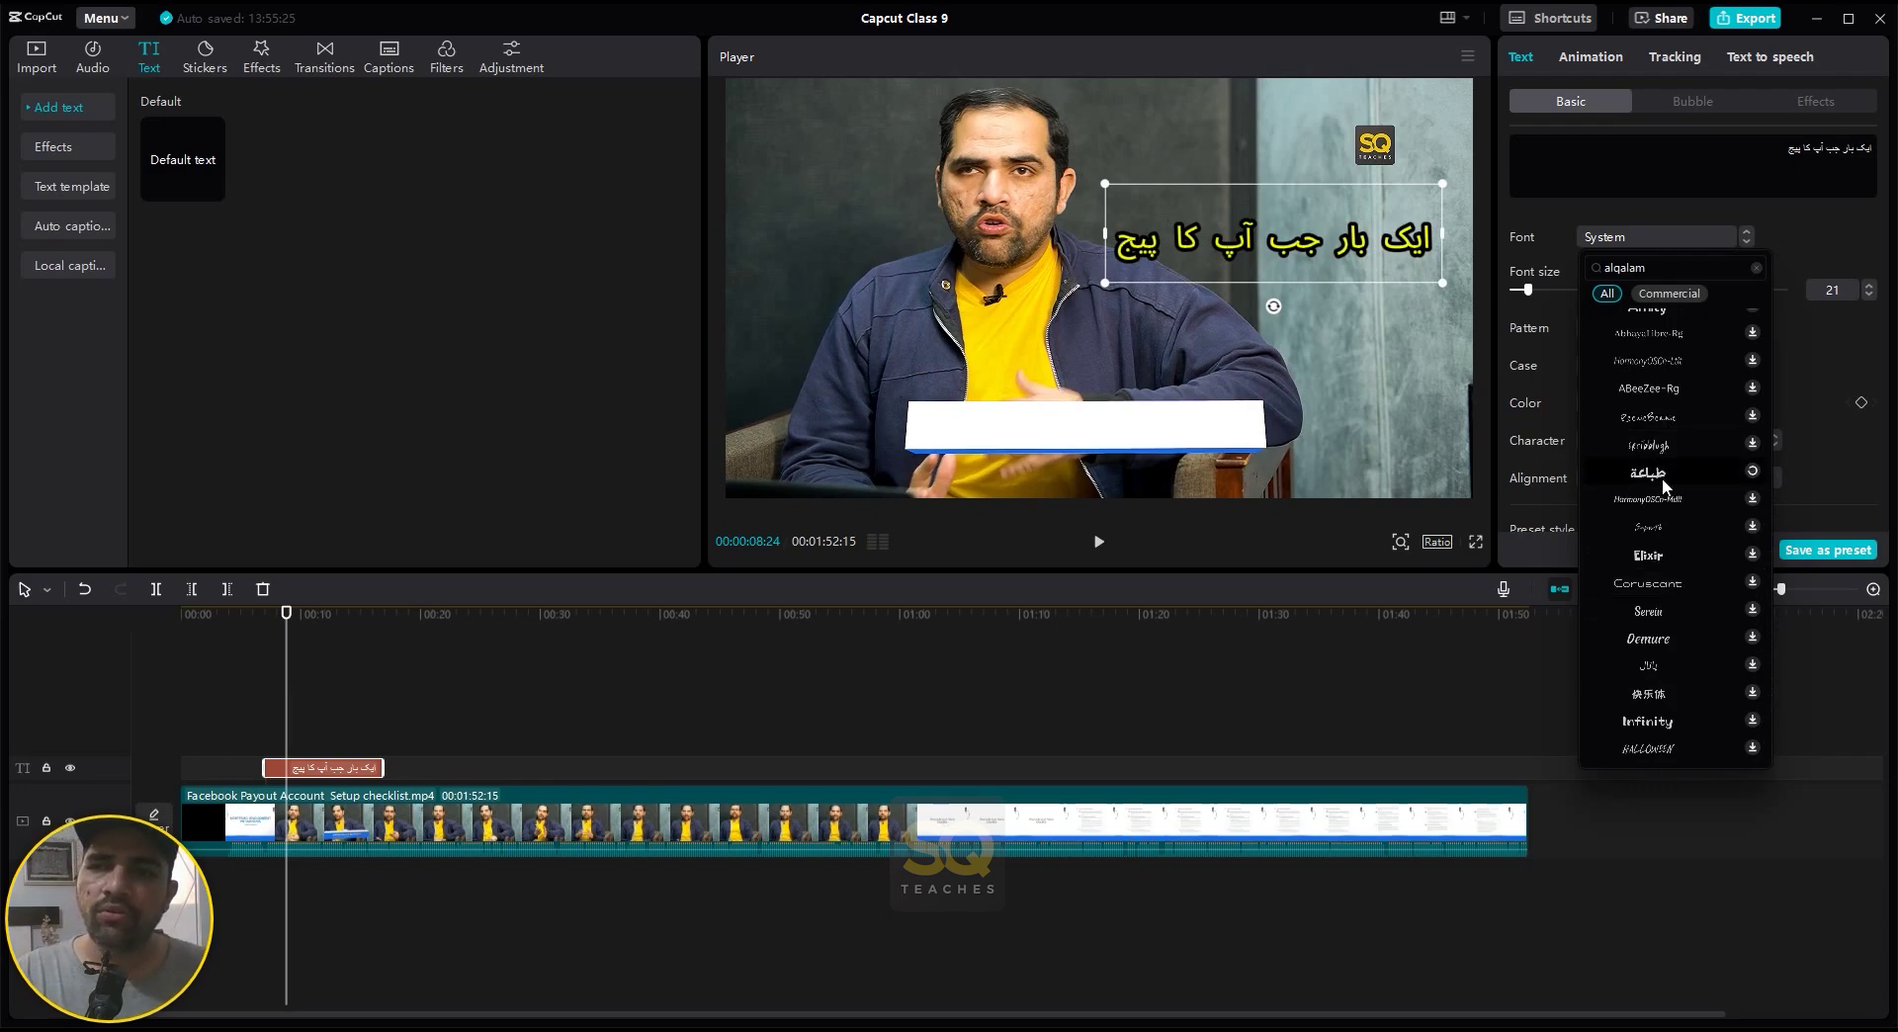
pyautogui.click(1315, 260)
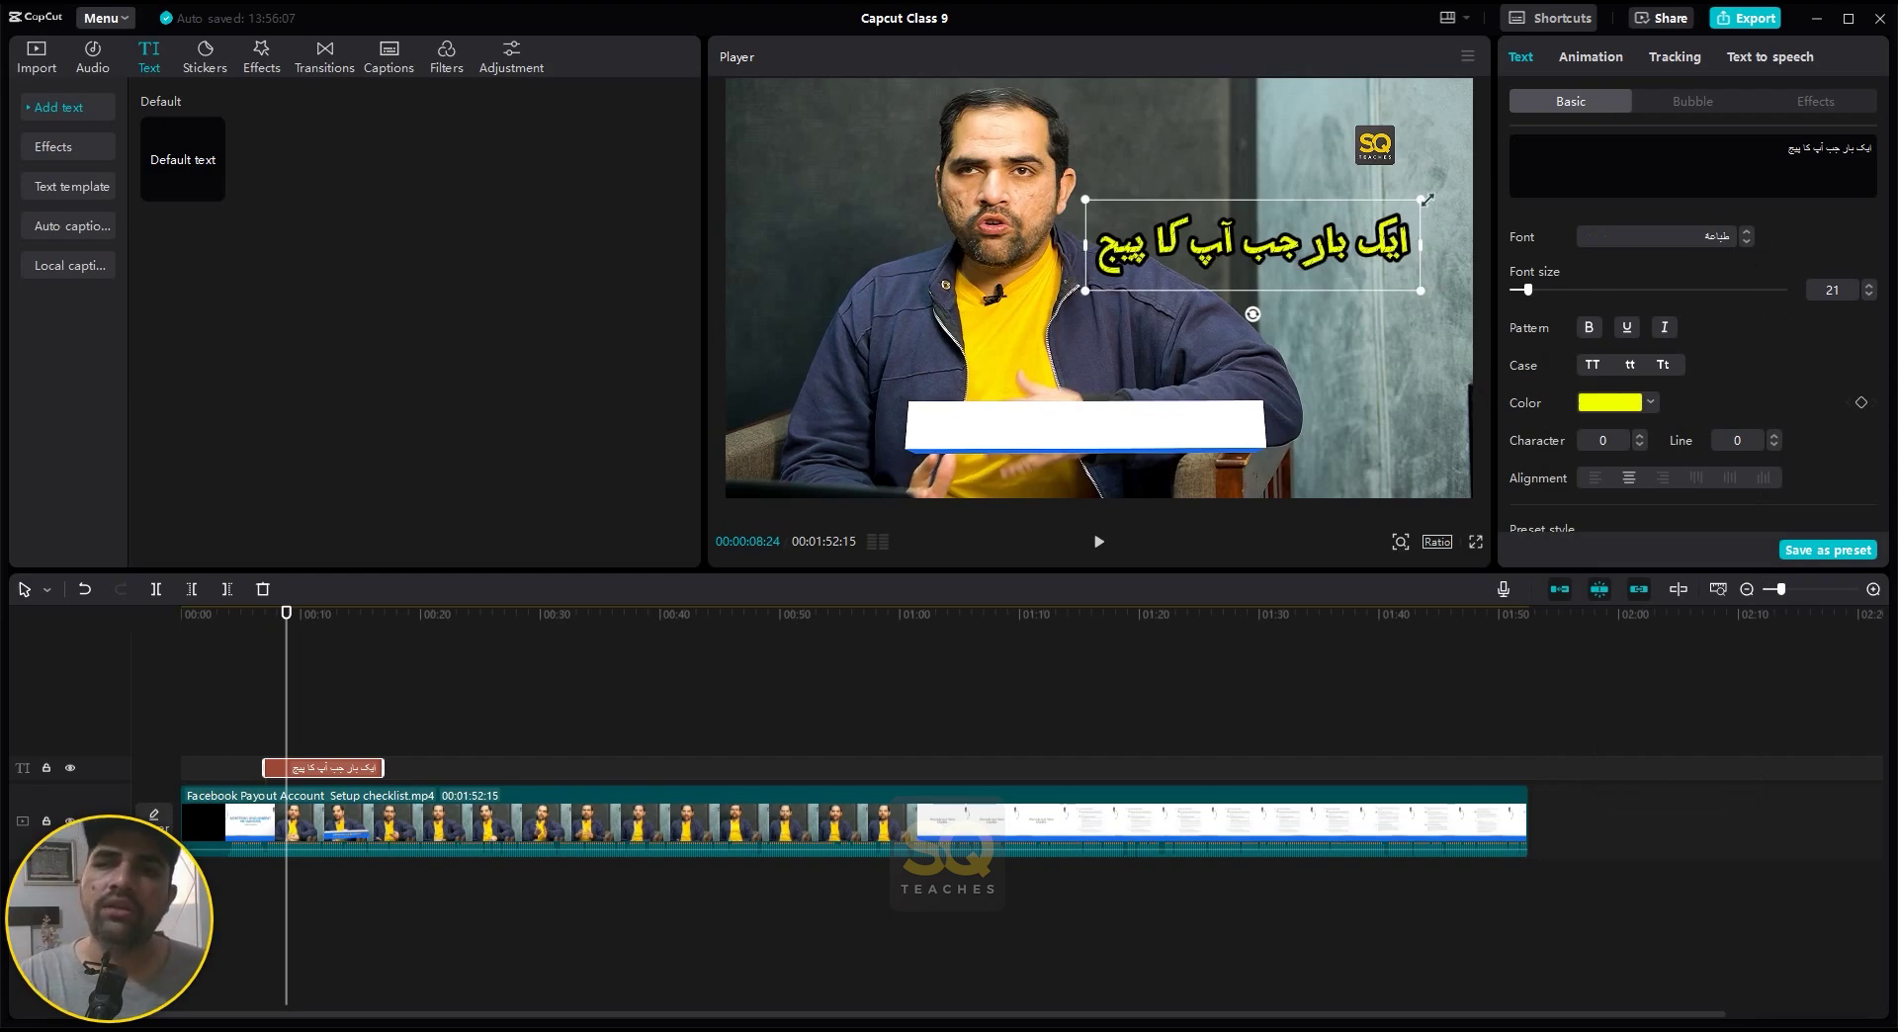
pyautogui.moveTo(1420, 198); pyautogui.dragTo(1410, 205)
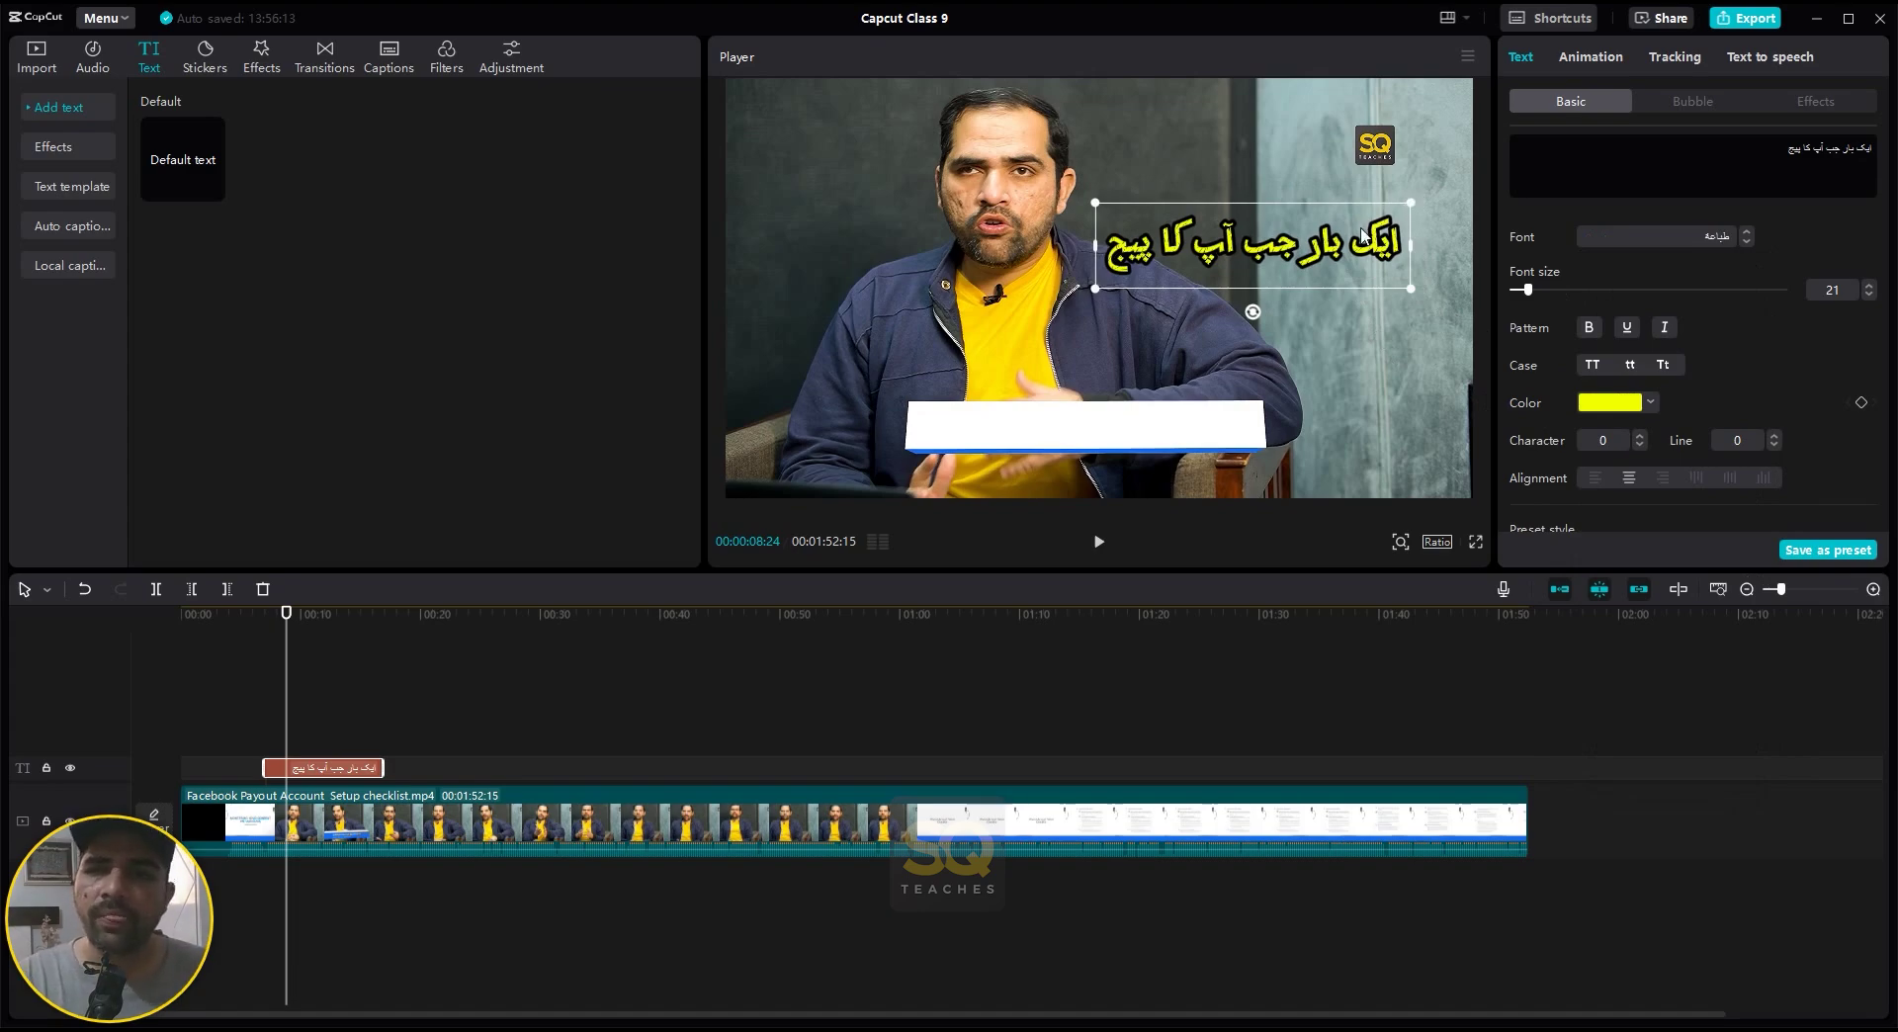
pyautogui.moveTo(1358, 247); pyautogui.dragTo(1349, 269)
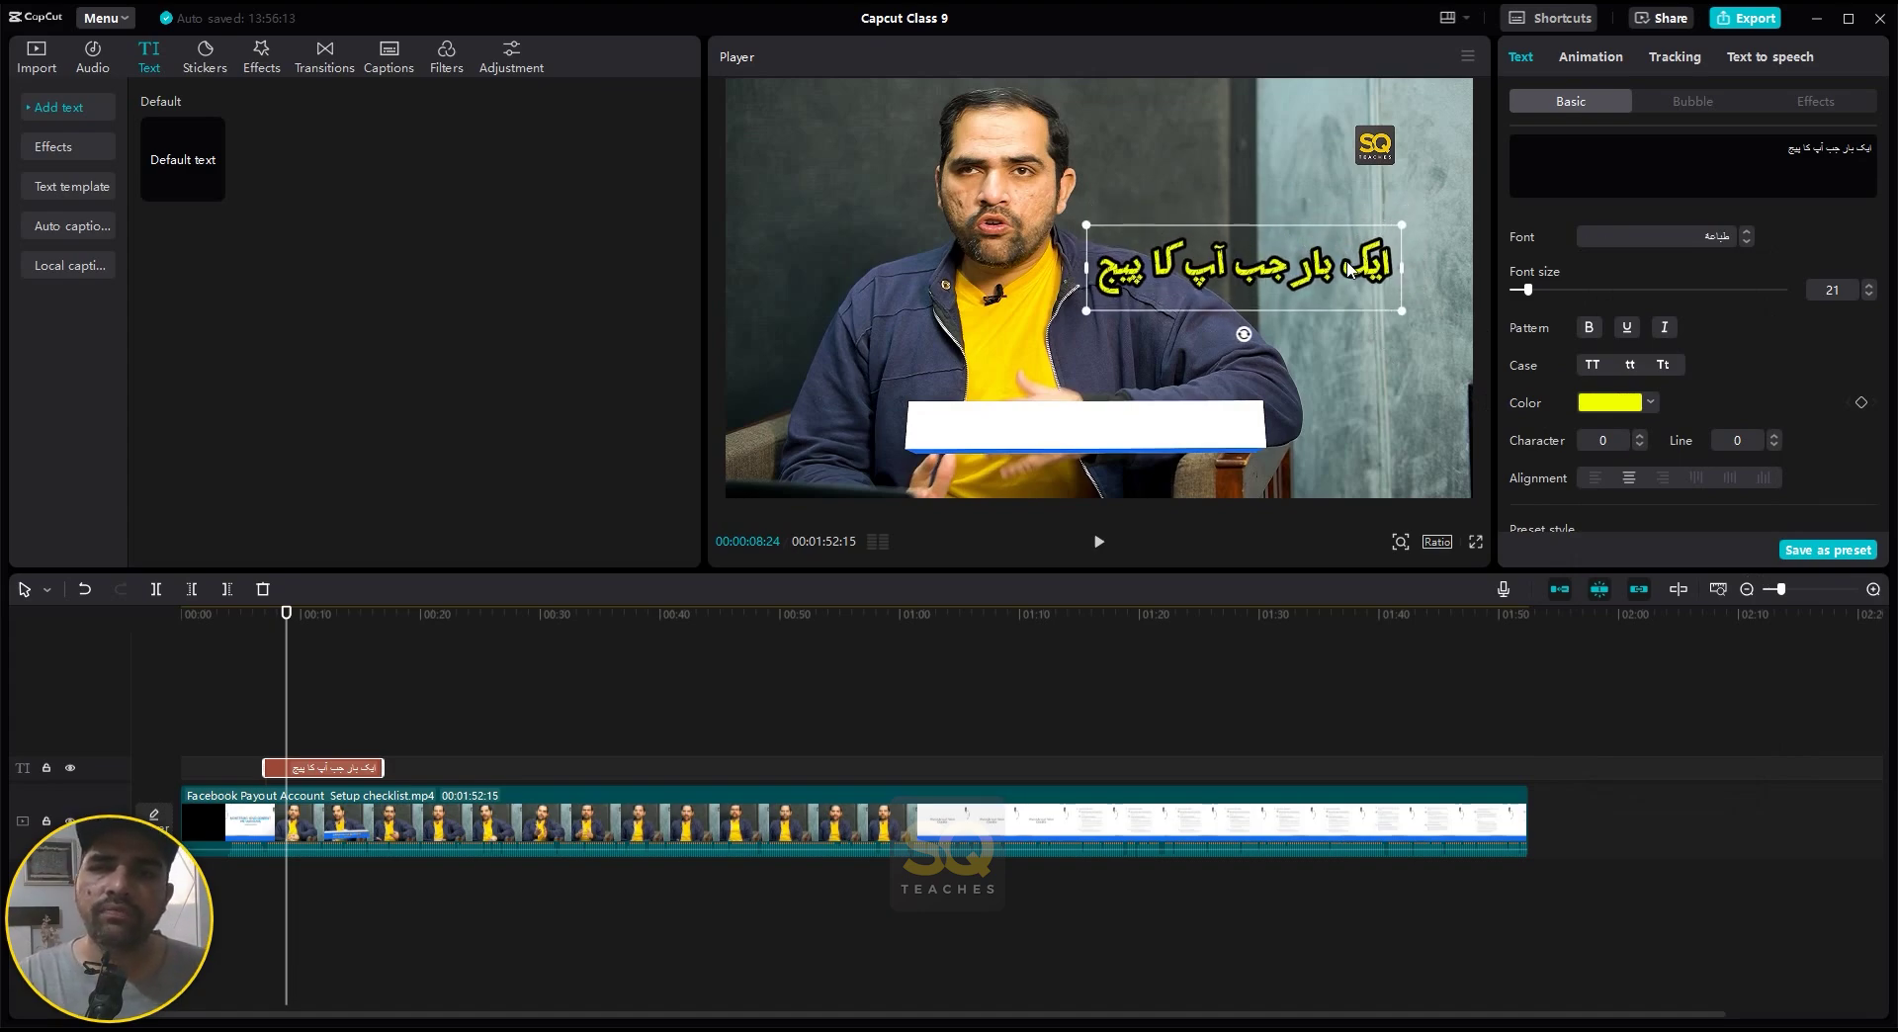
# - Change the Urdu text's font to حديث, enlarge it slightly, and move it over the speaker's chest, just above the white banner
pyautogui.click(1681, 234)
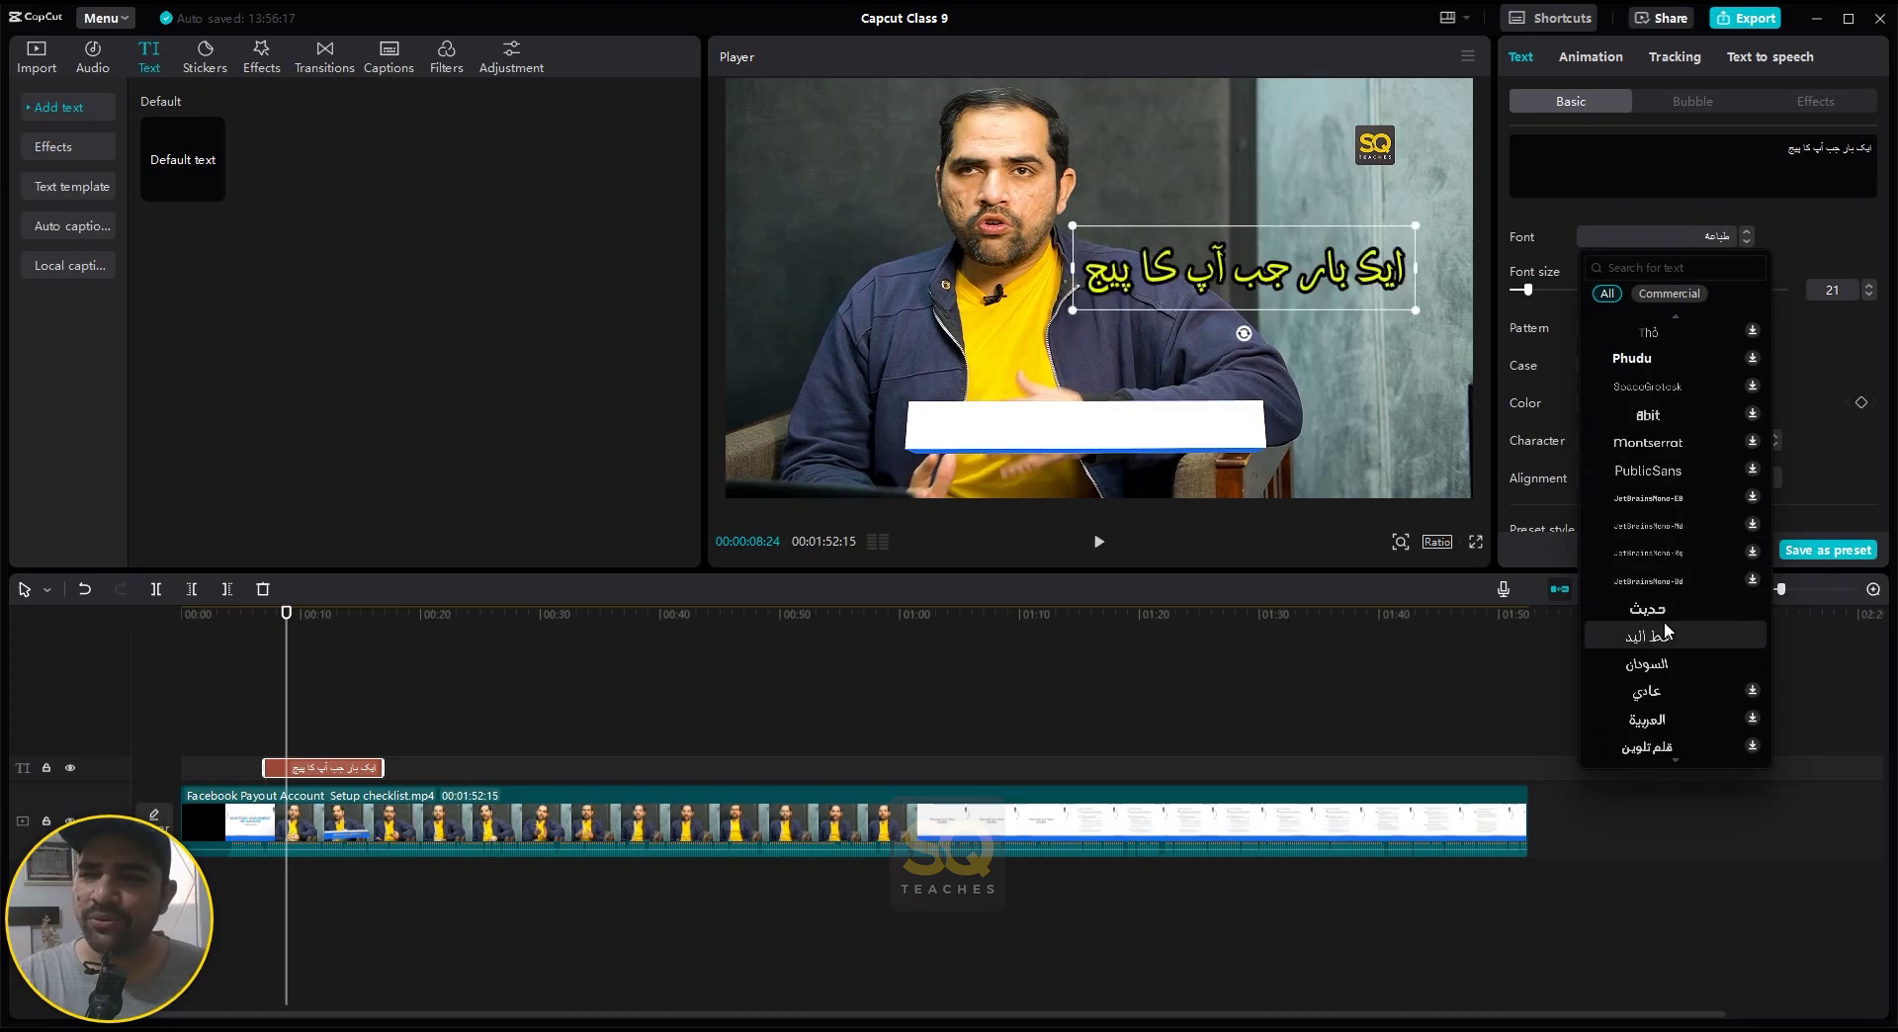
pyautogui.click(1664, 607)
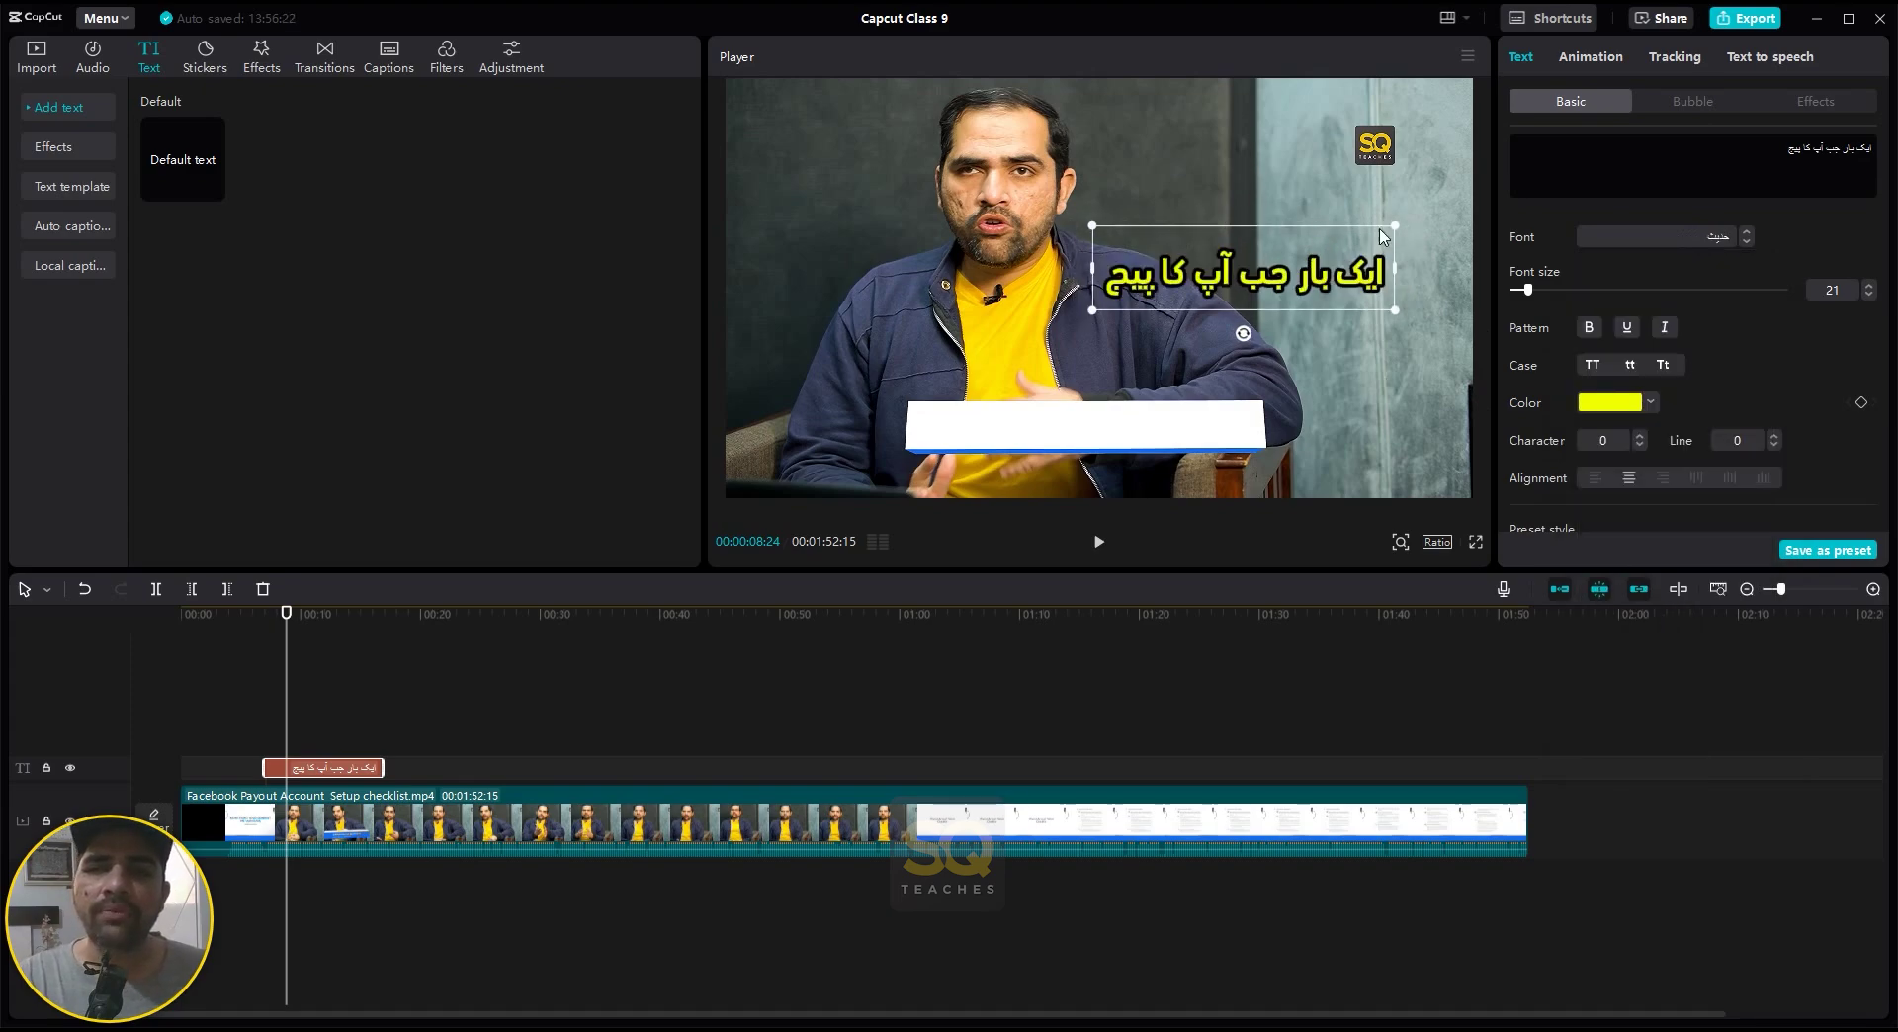
pyautogui.moveTo(1392, 226); pyautogui.dragTo(1407, 222)
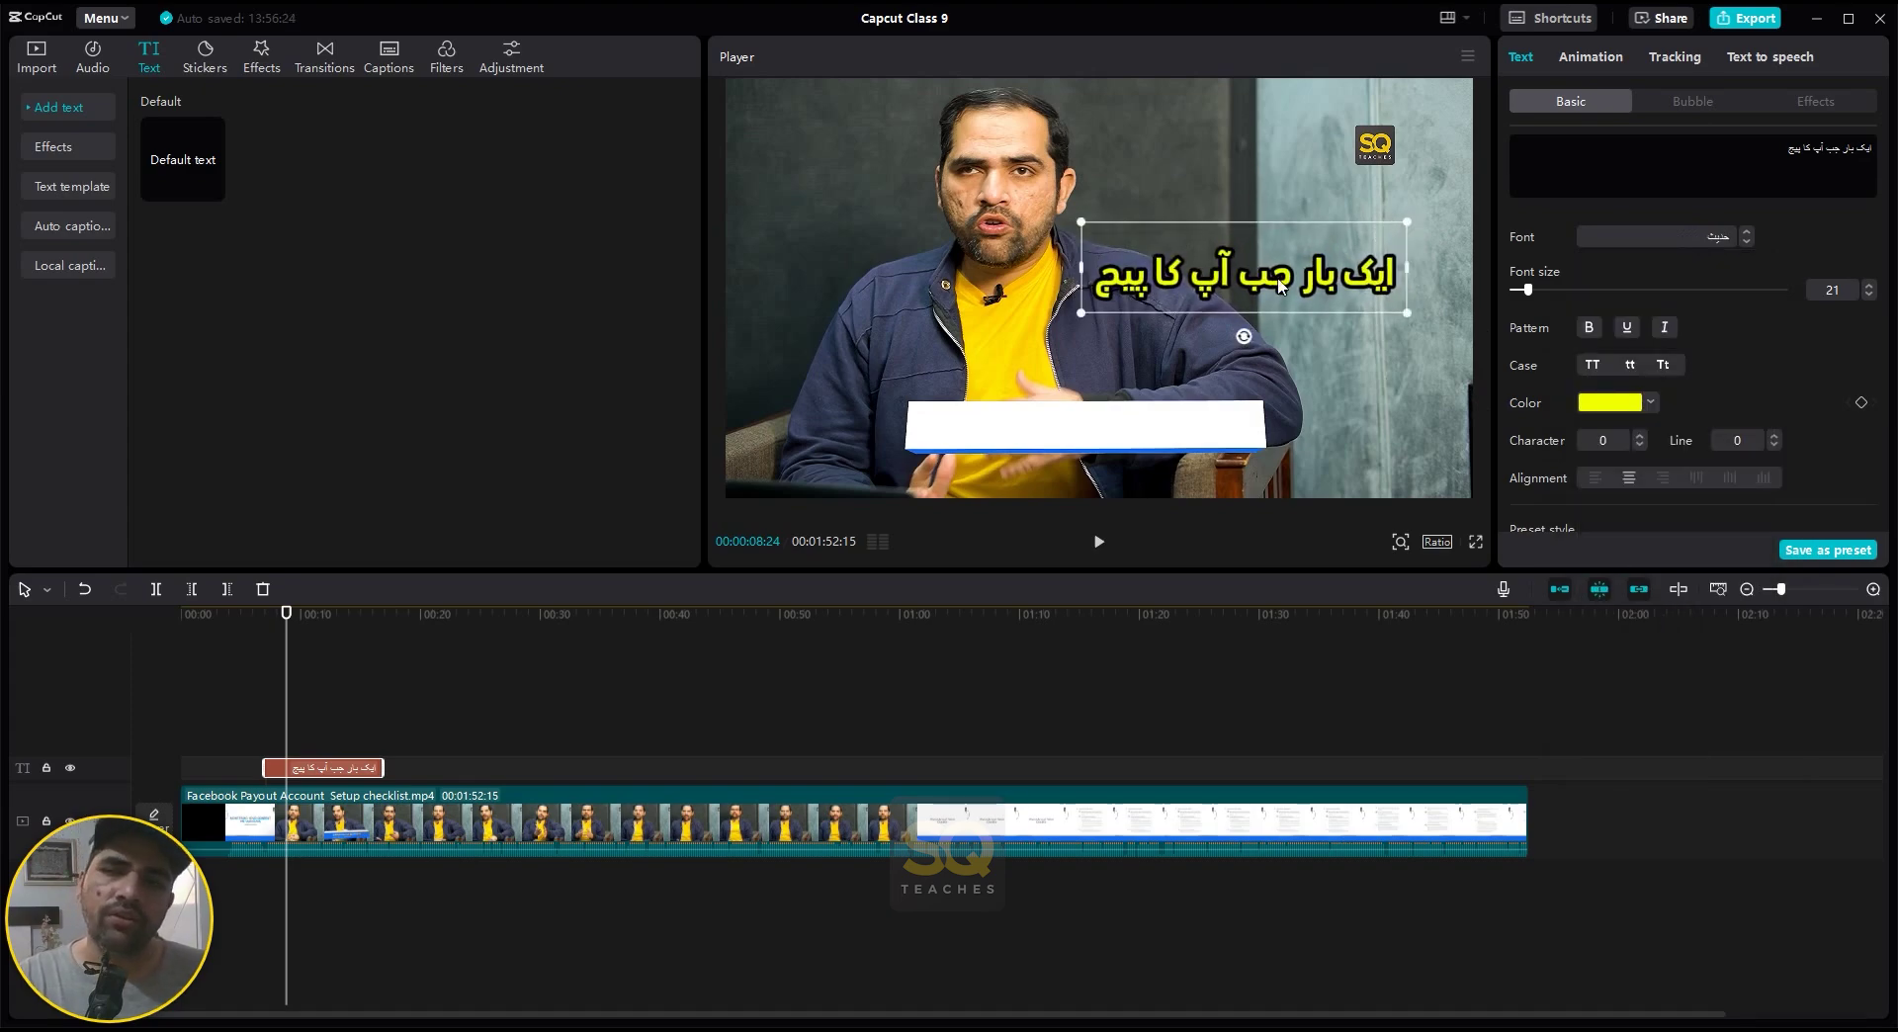
pyautogui.moveTo(1278, 286); pyautogui.dragTo(1144, 361)
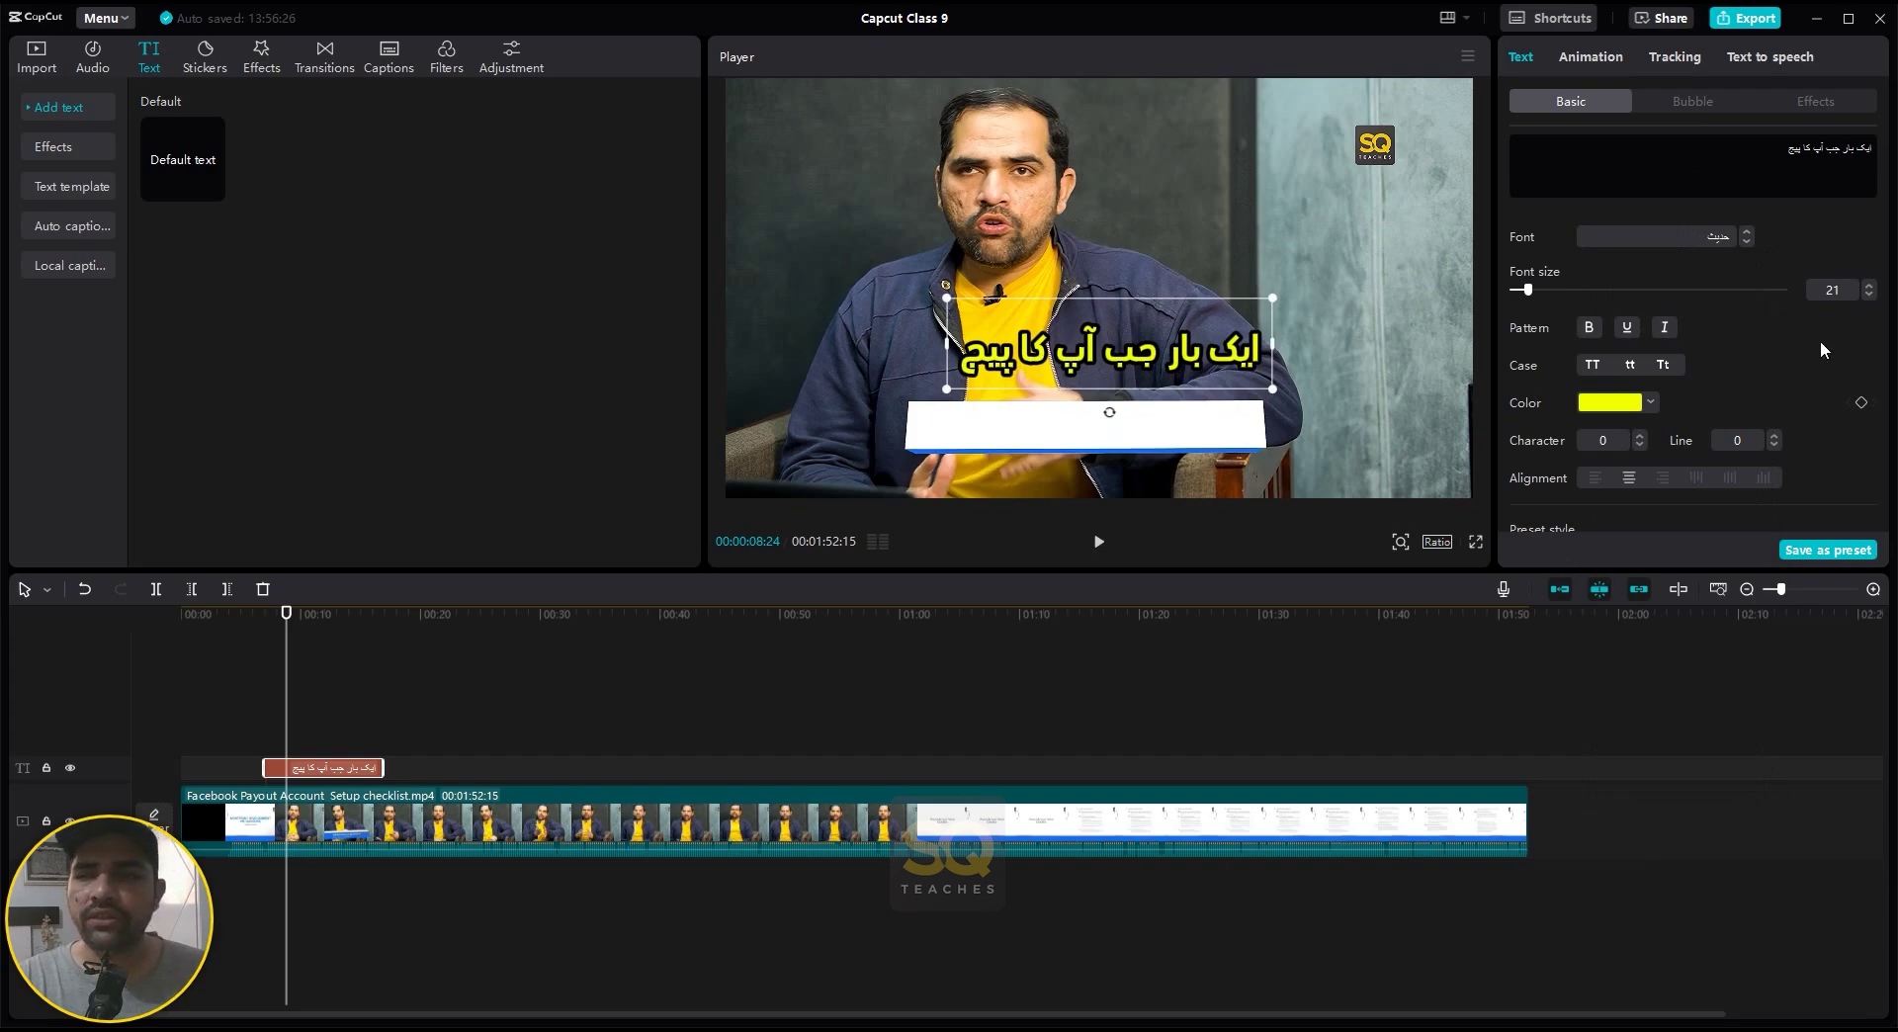
# - Enable a black background behind the Urdu text at 80% opacity, using the second background style
pyautogui.scroll(-10, 1821, 347)
pyautogui.scroll(5, 1822, 348)
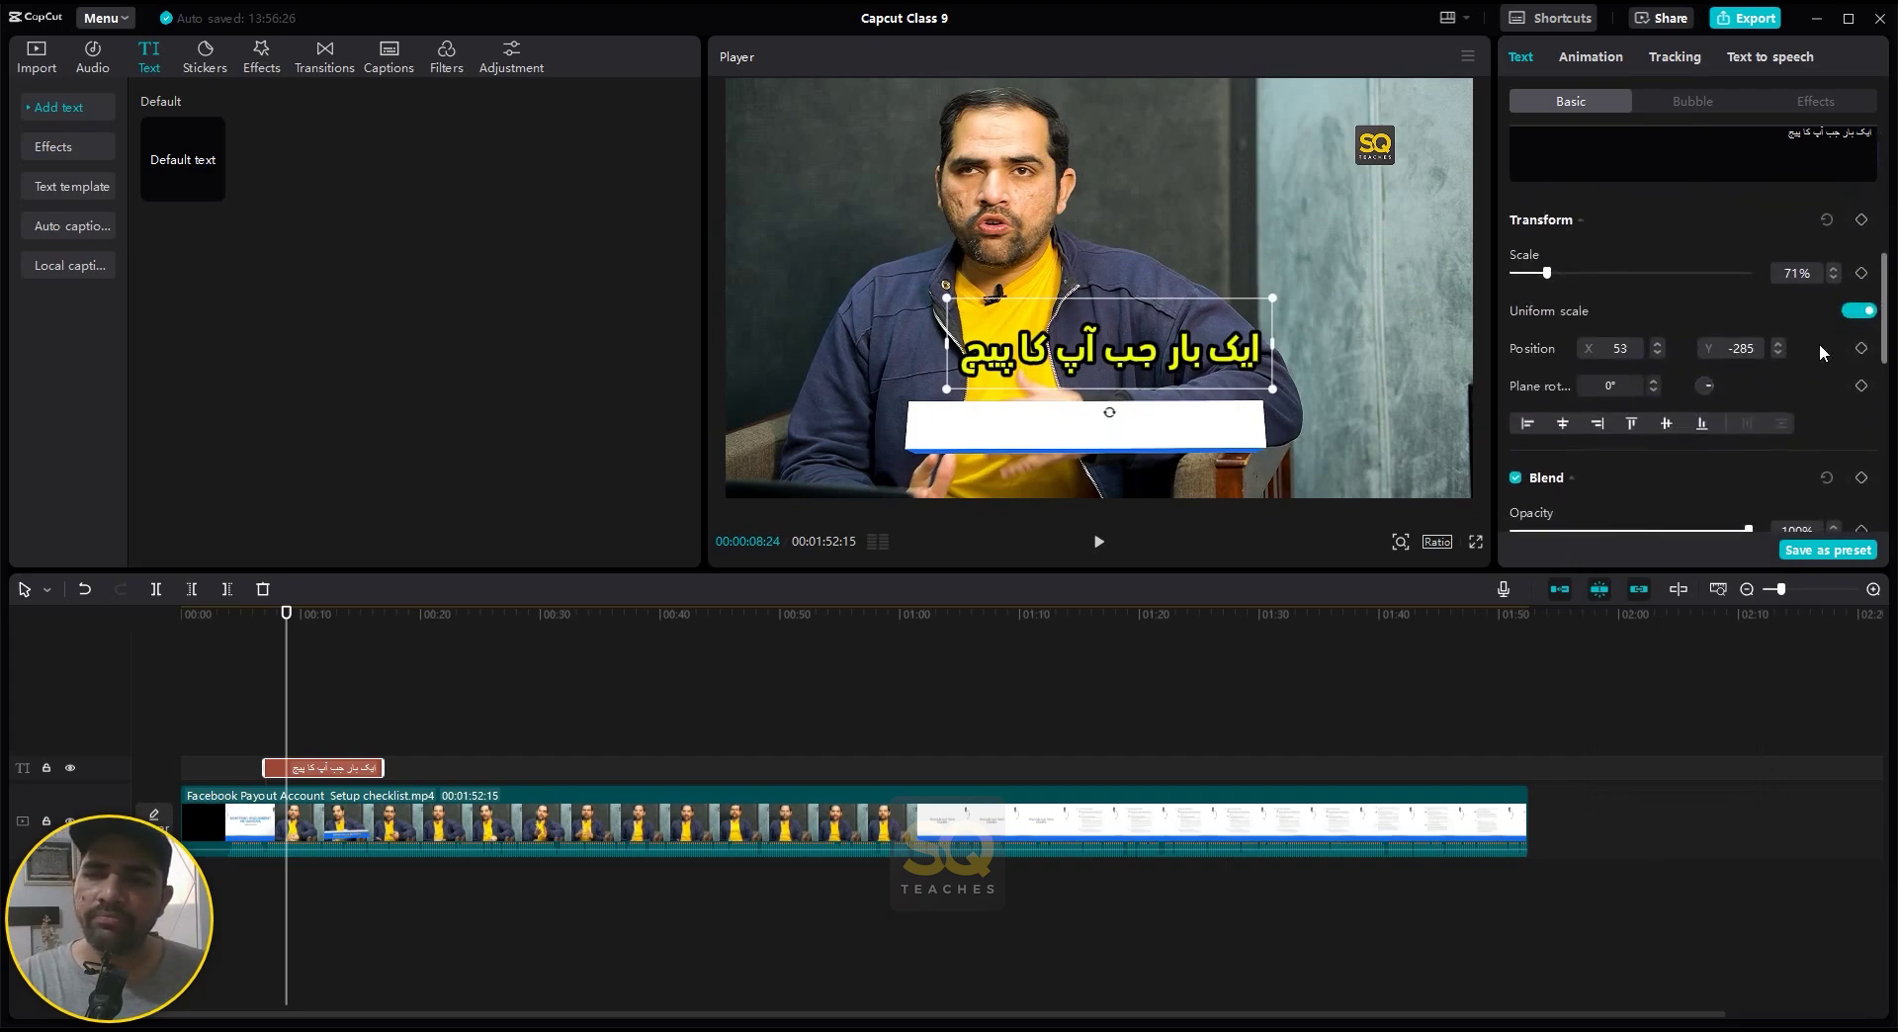
pyautogui.scroll(-5, 1779, 344)
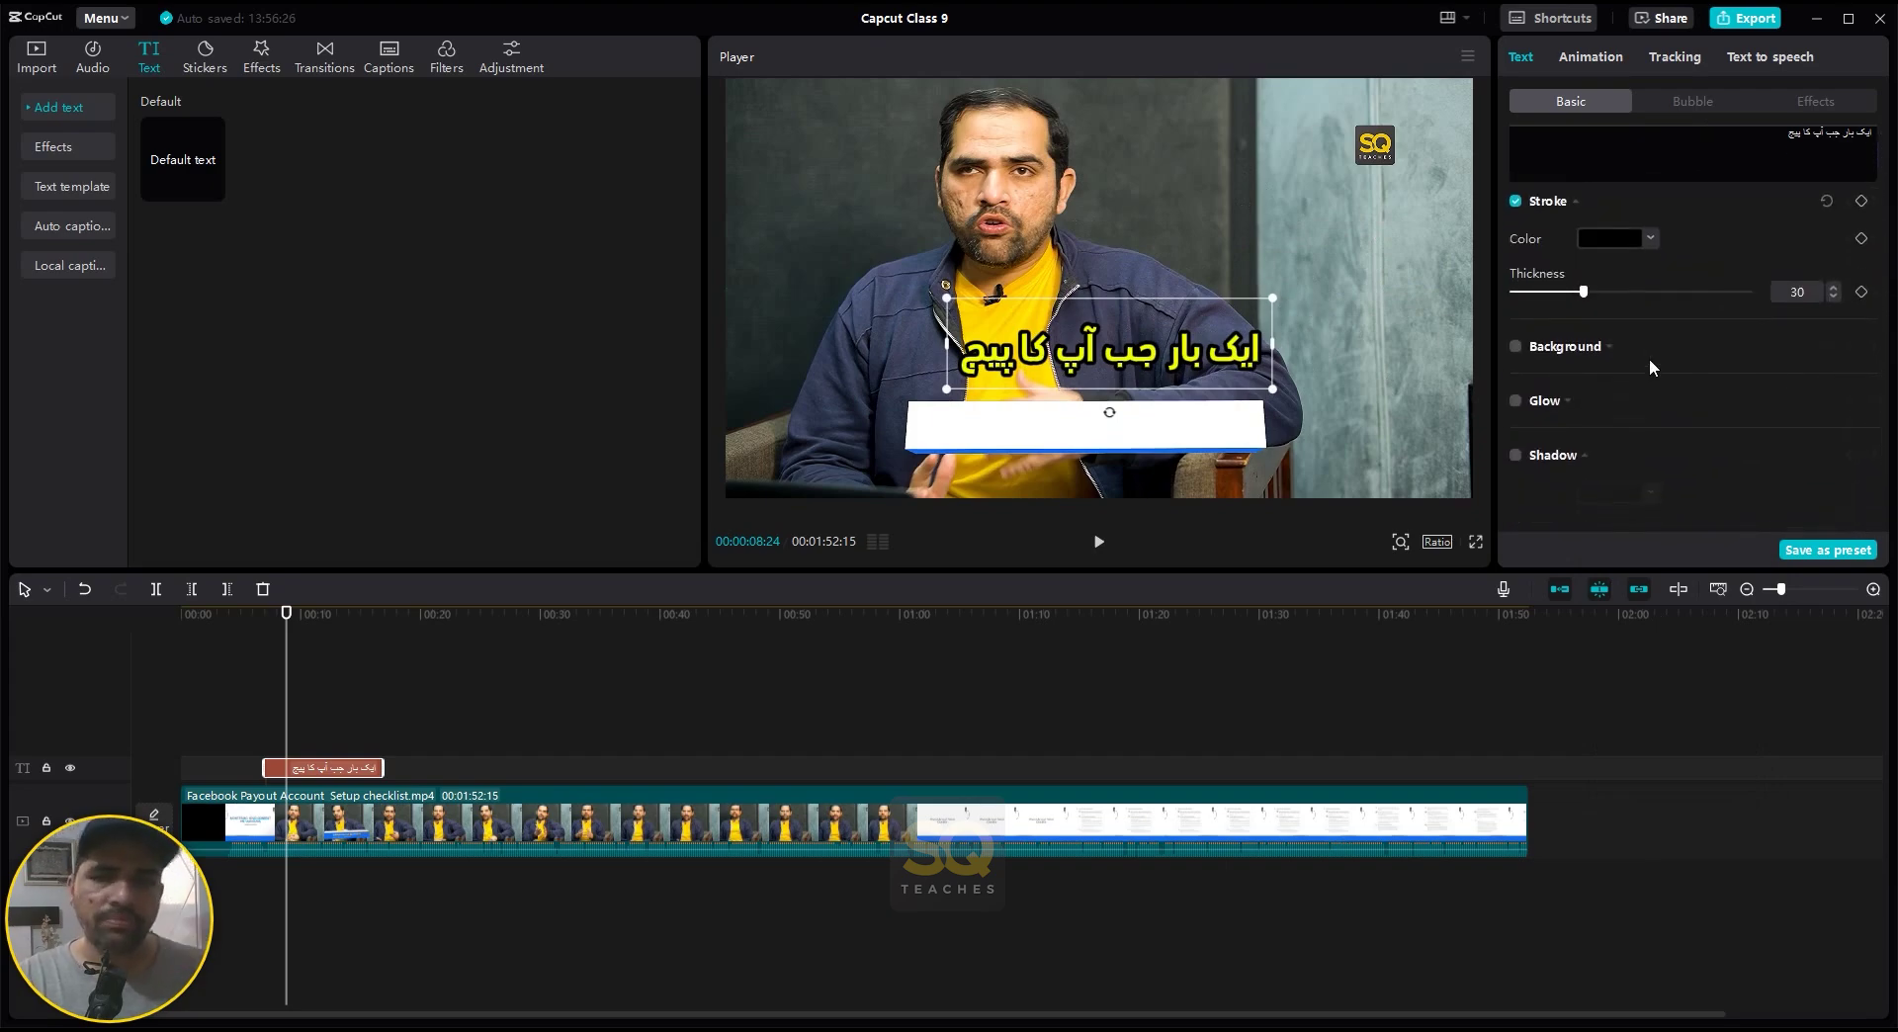
pyautogui.click(1515, 347)
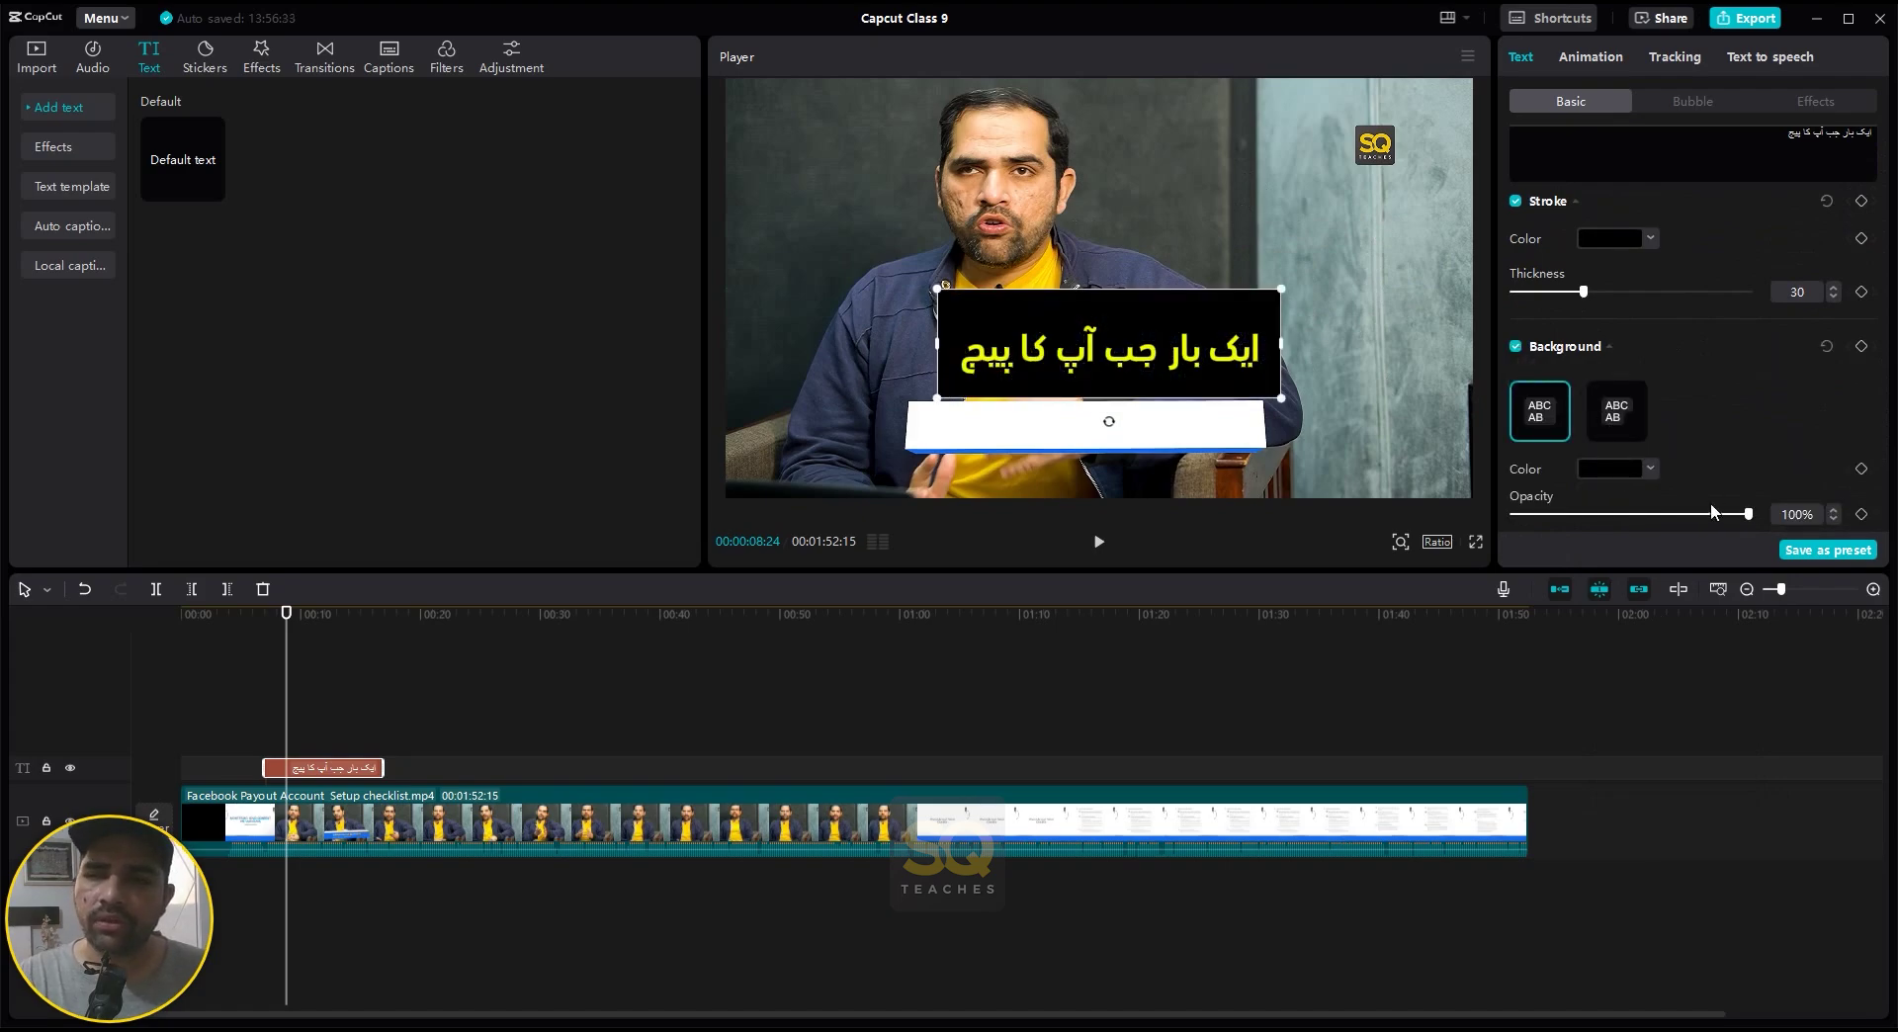
pyautogui.moveTo(1732, 520); pyautogui.dragTo(1706, 519)
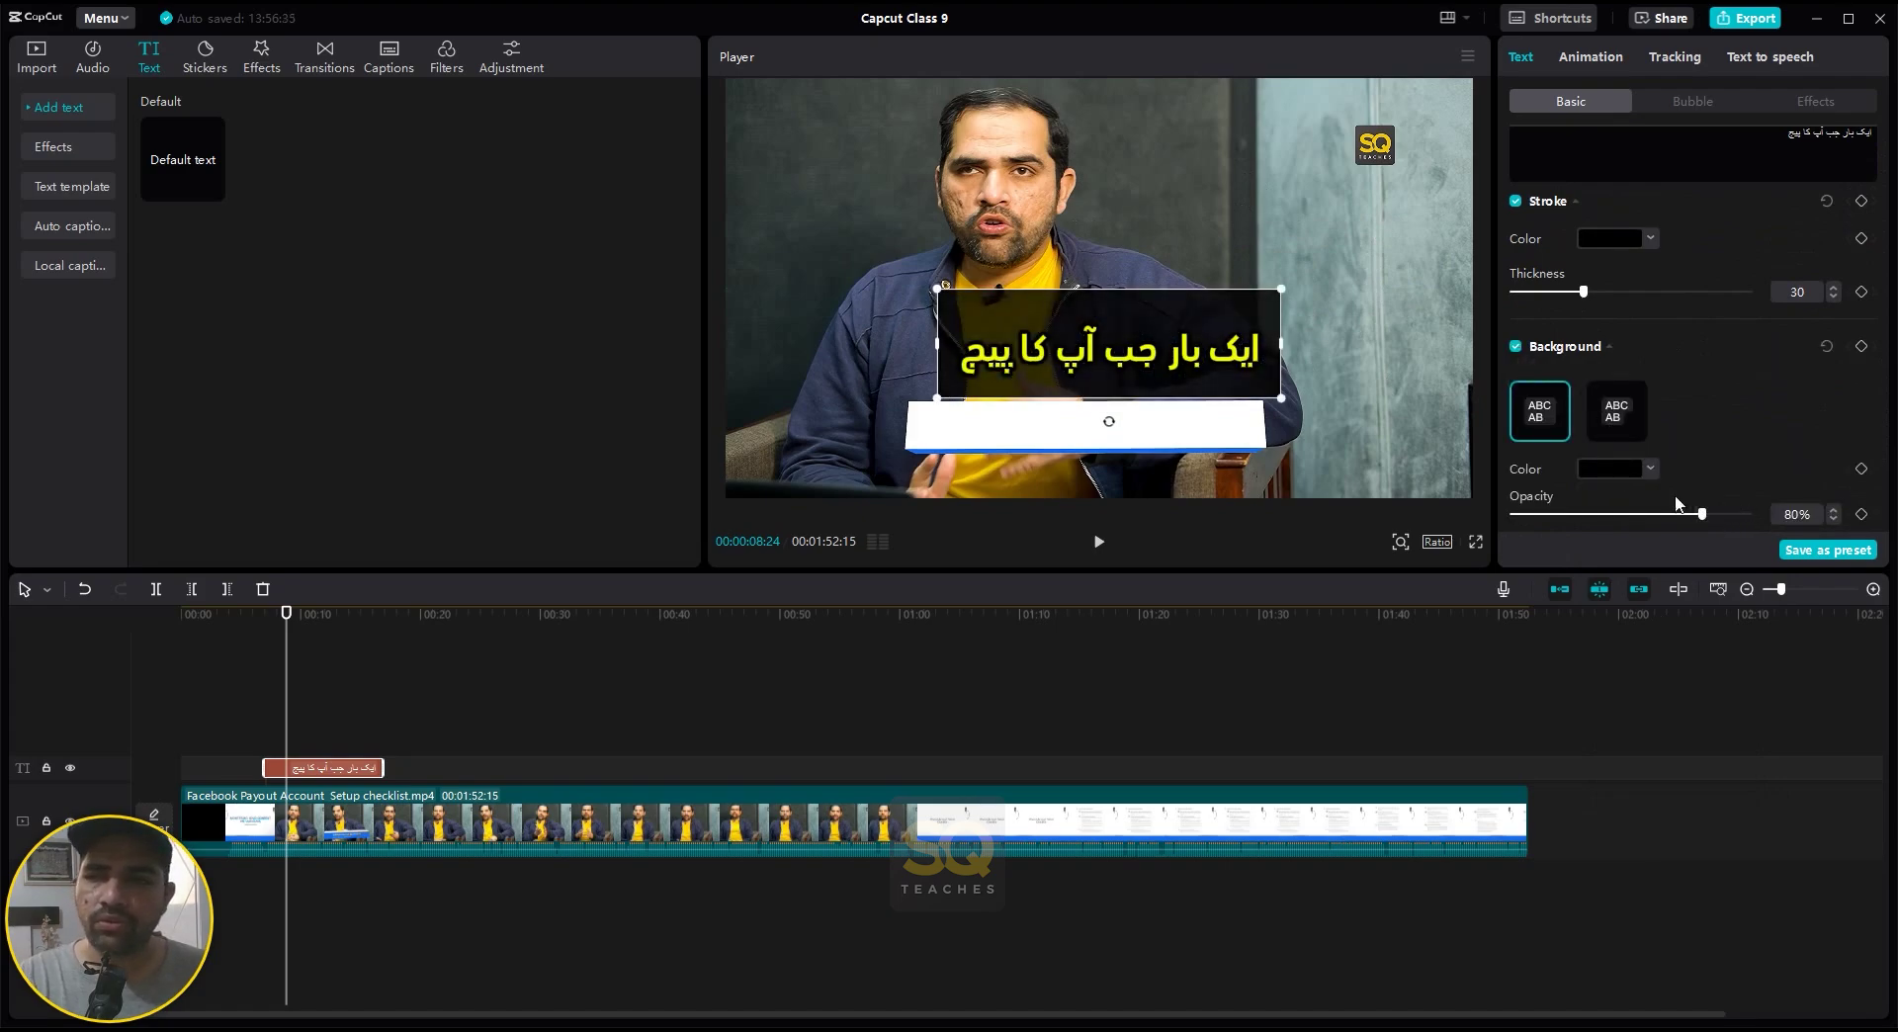
pyautogui.click(1601, 471)
pyautogui.click(1610, 419)
pyautogui.click(1613, 423)
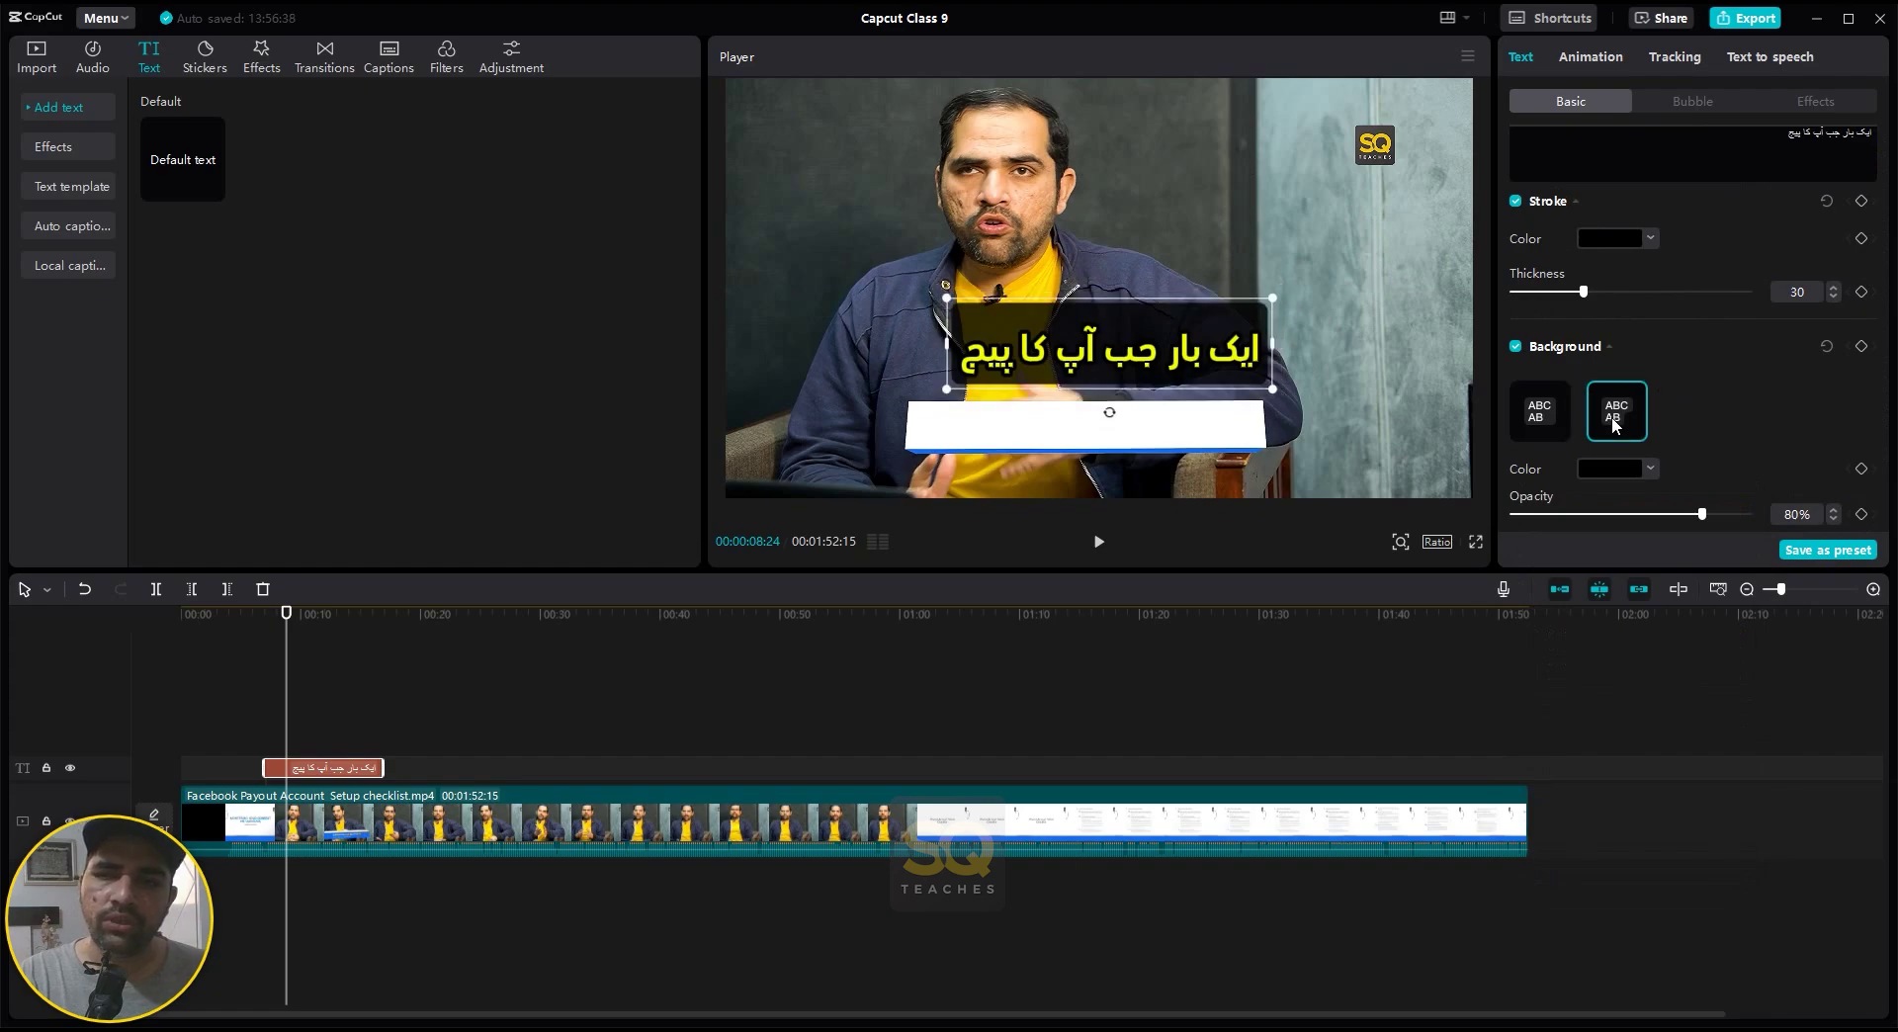
# - Change the Urdu text's font to السودان, scale it down slightly, and shift it a little toward the speaker's center
pyautogui.scroll(5, 1700, 341)
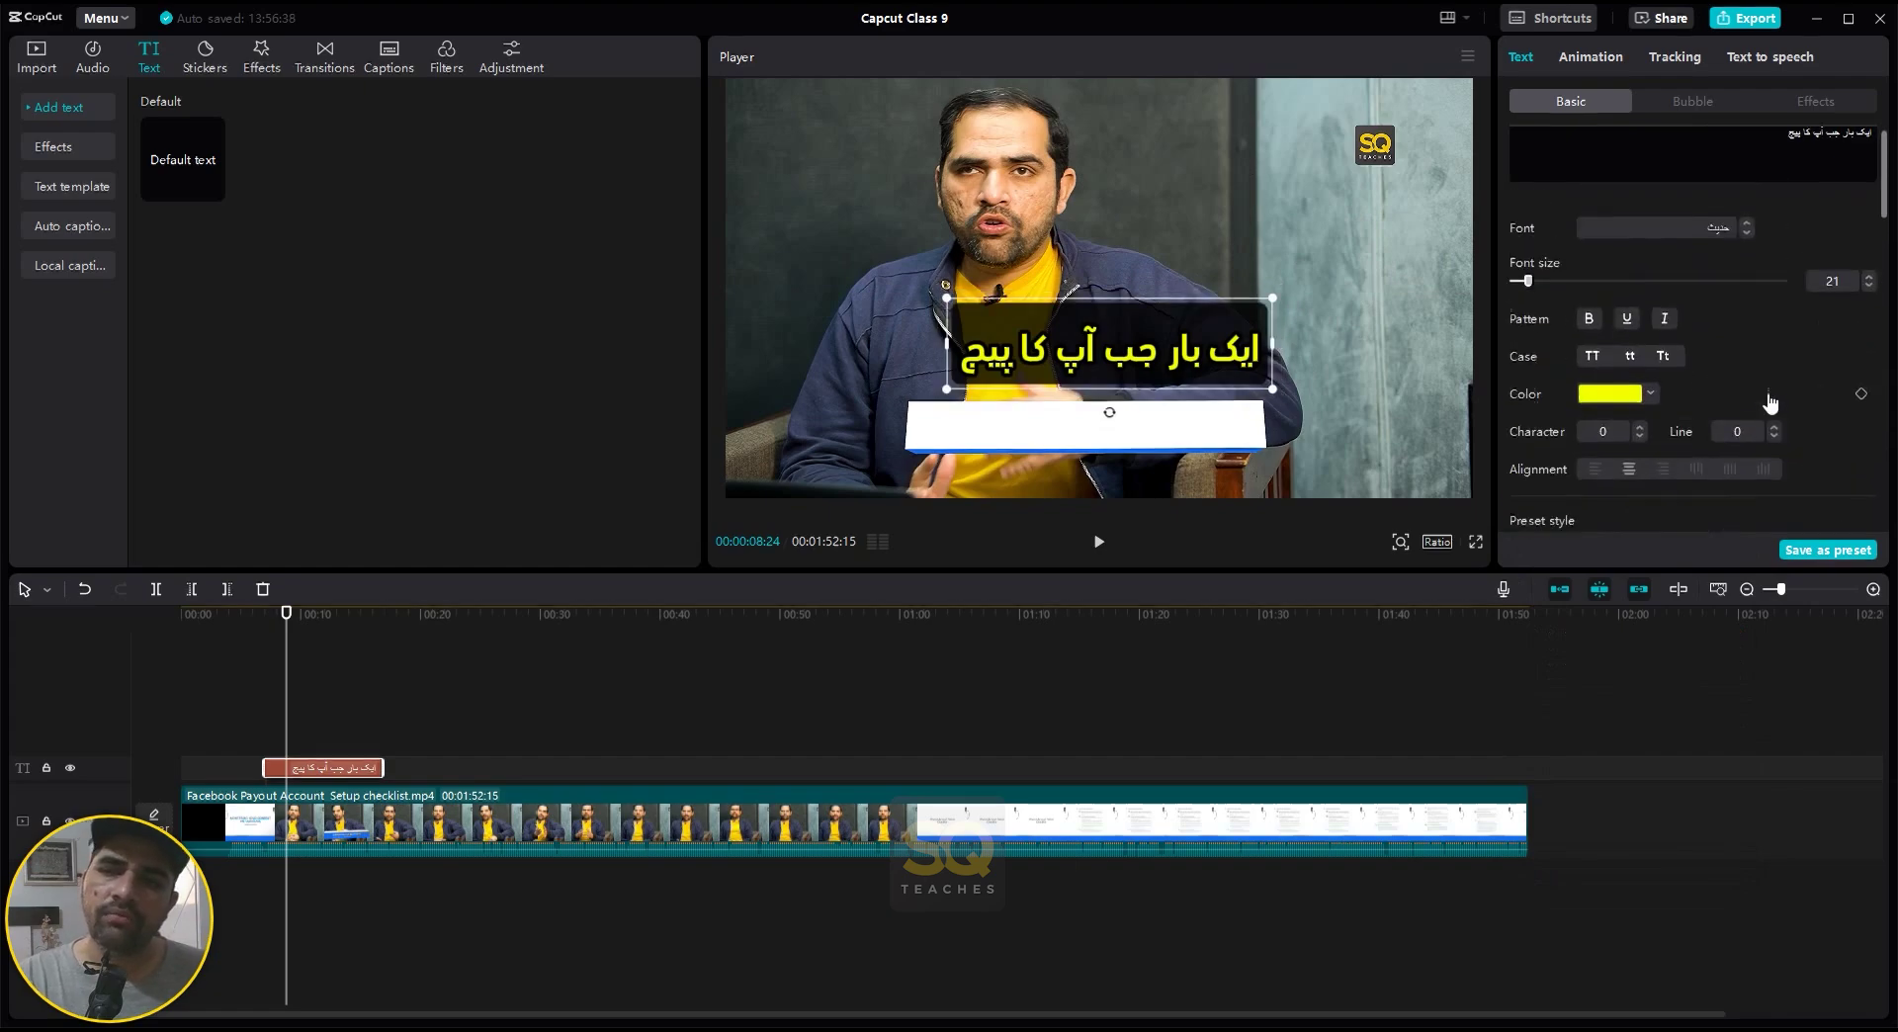
pyautogui.click(1656, 236)
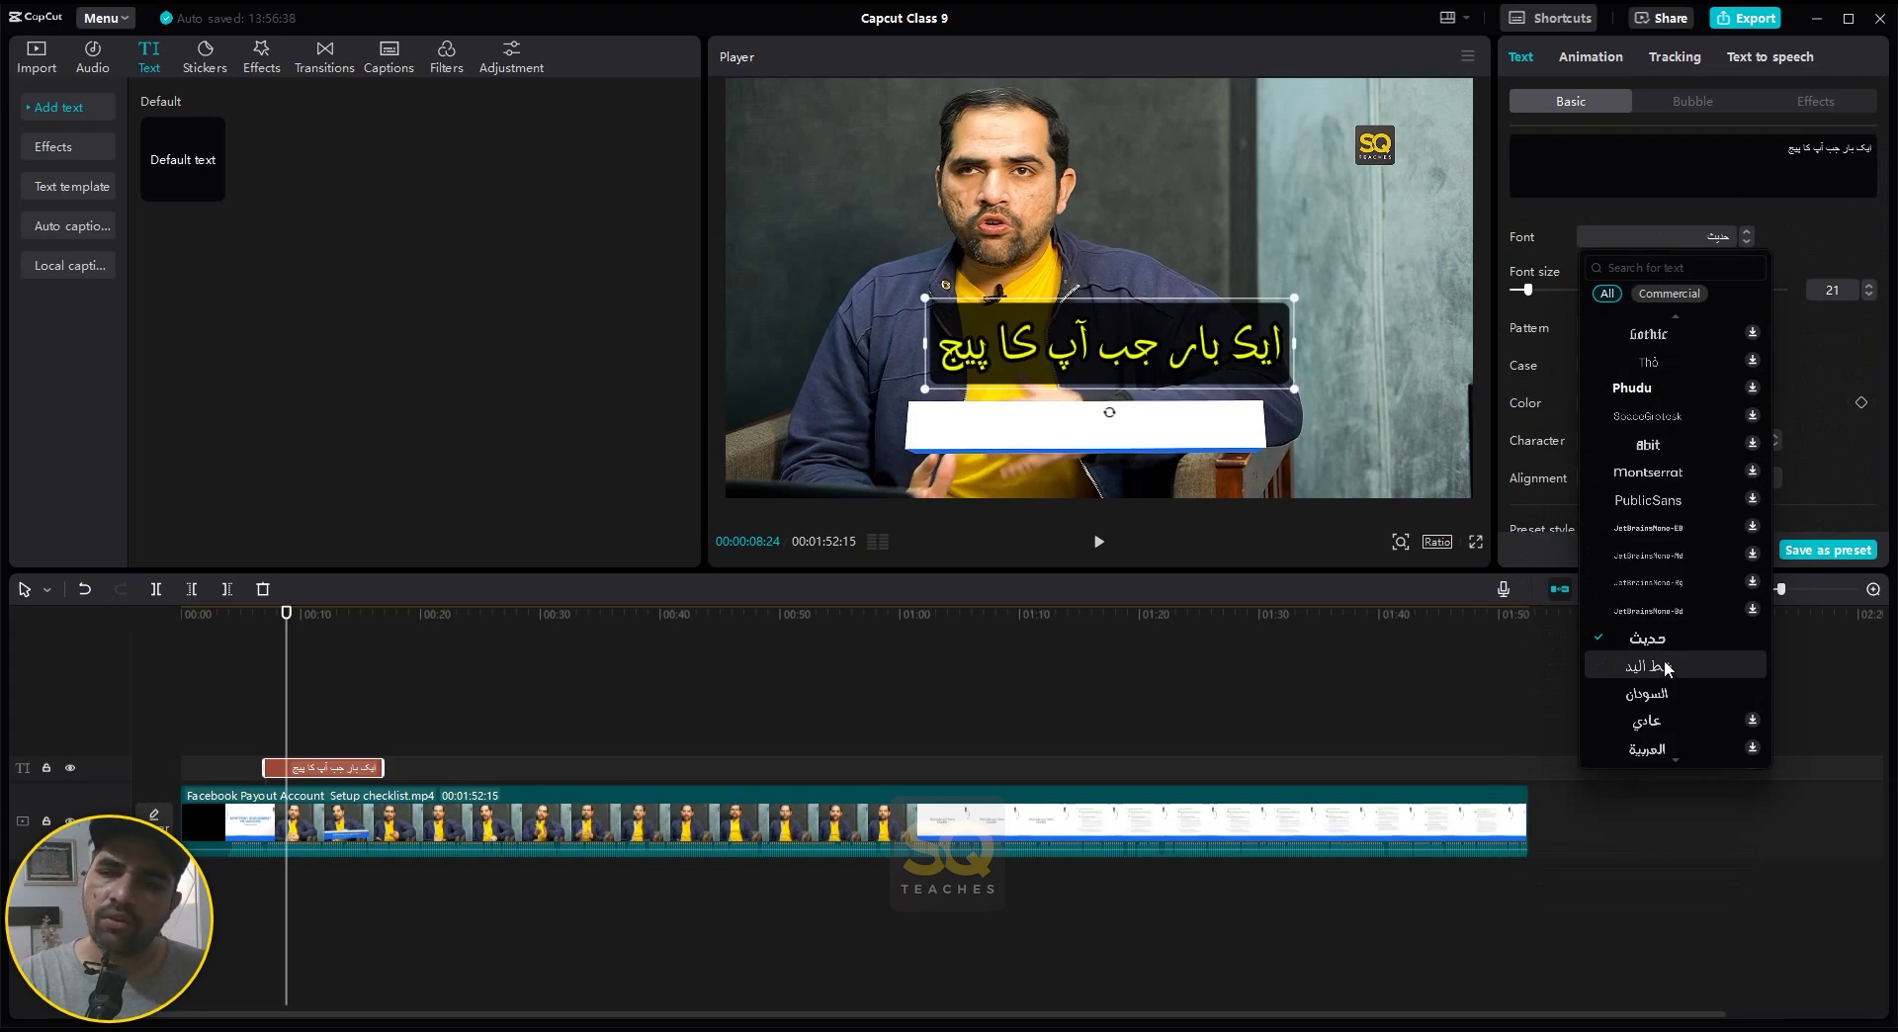
pyautogui.scroll(-1, 1666, 668)
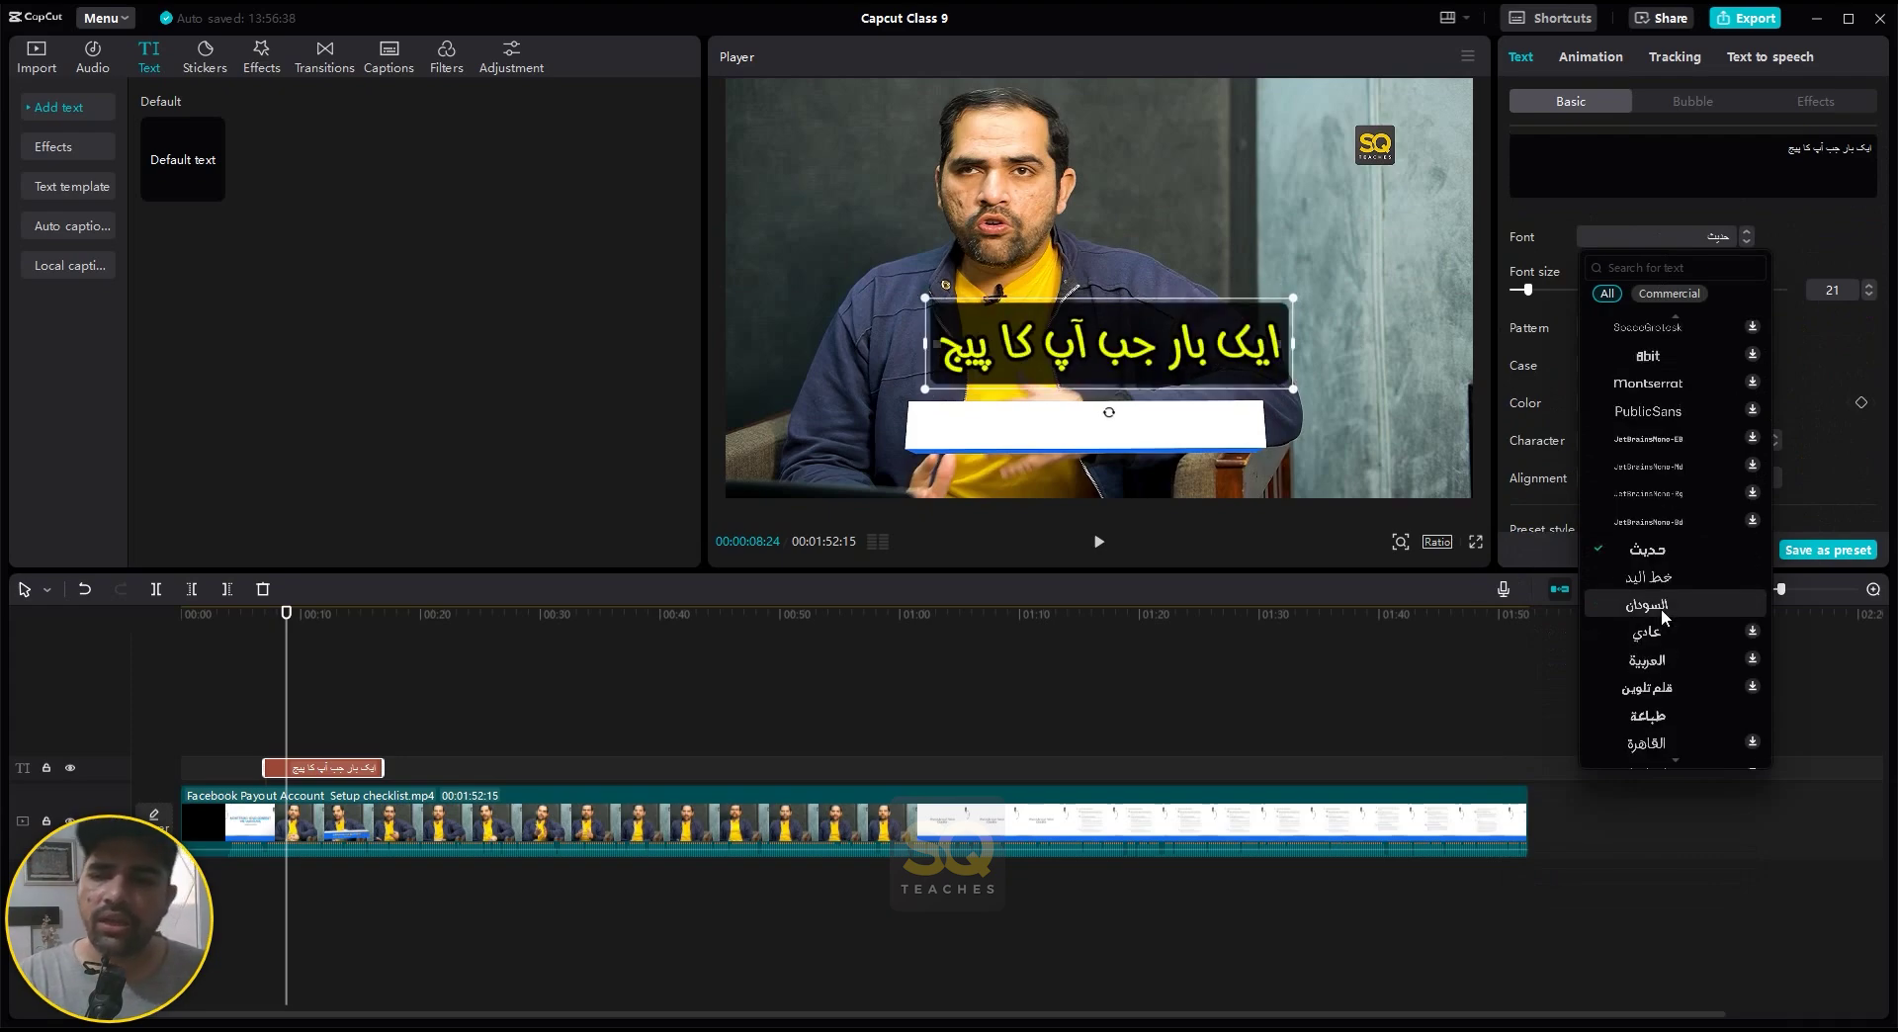
pyautogui.click(1663, 605)
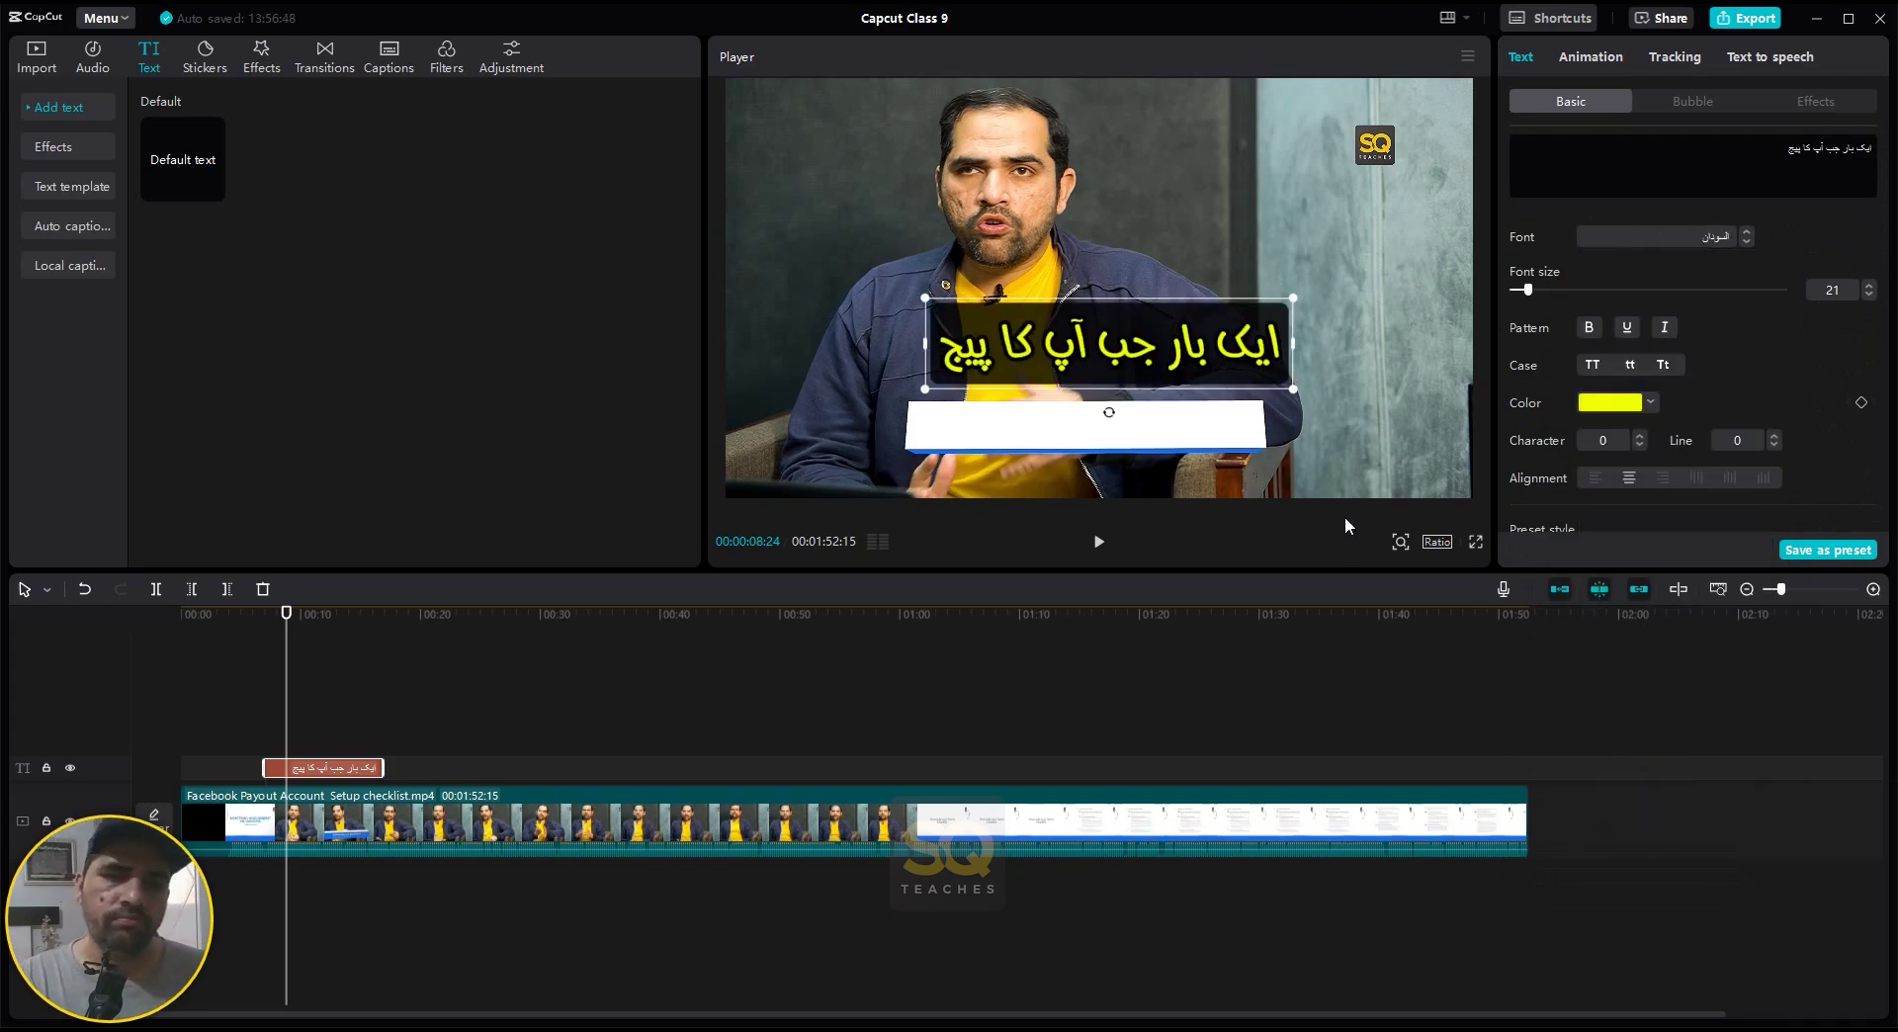
pyautogui.moveTo(1293, 297); pyautogui.dragTo(1268, 316)
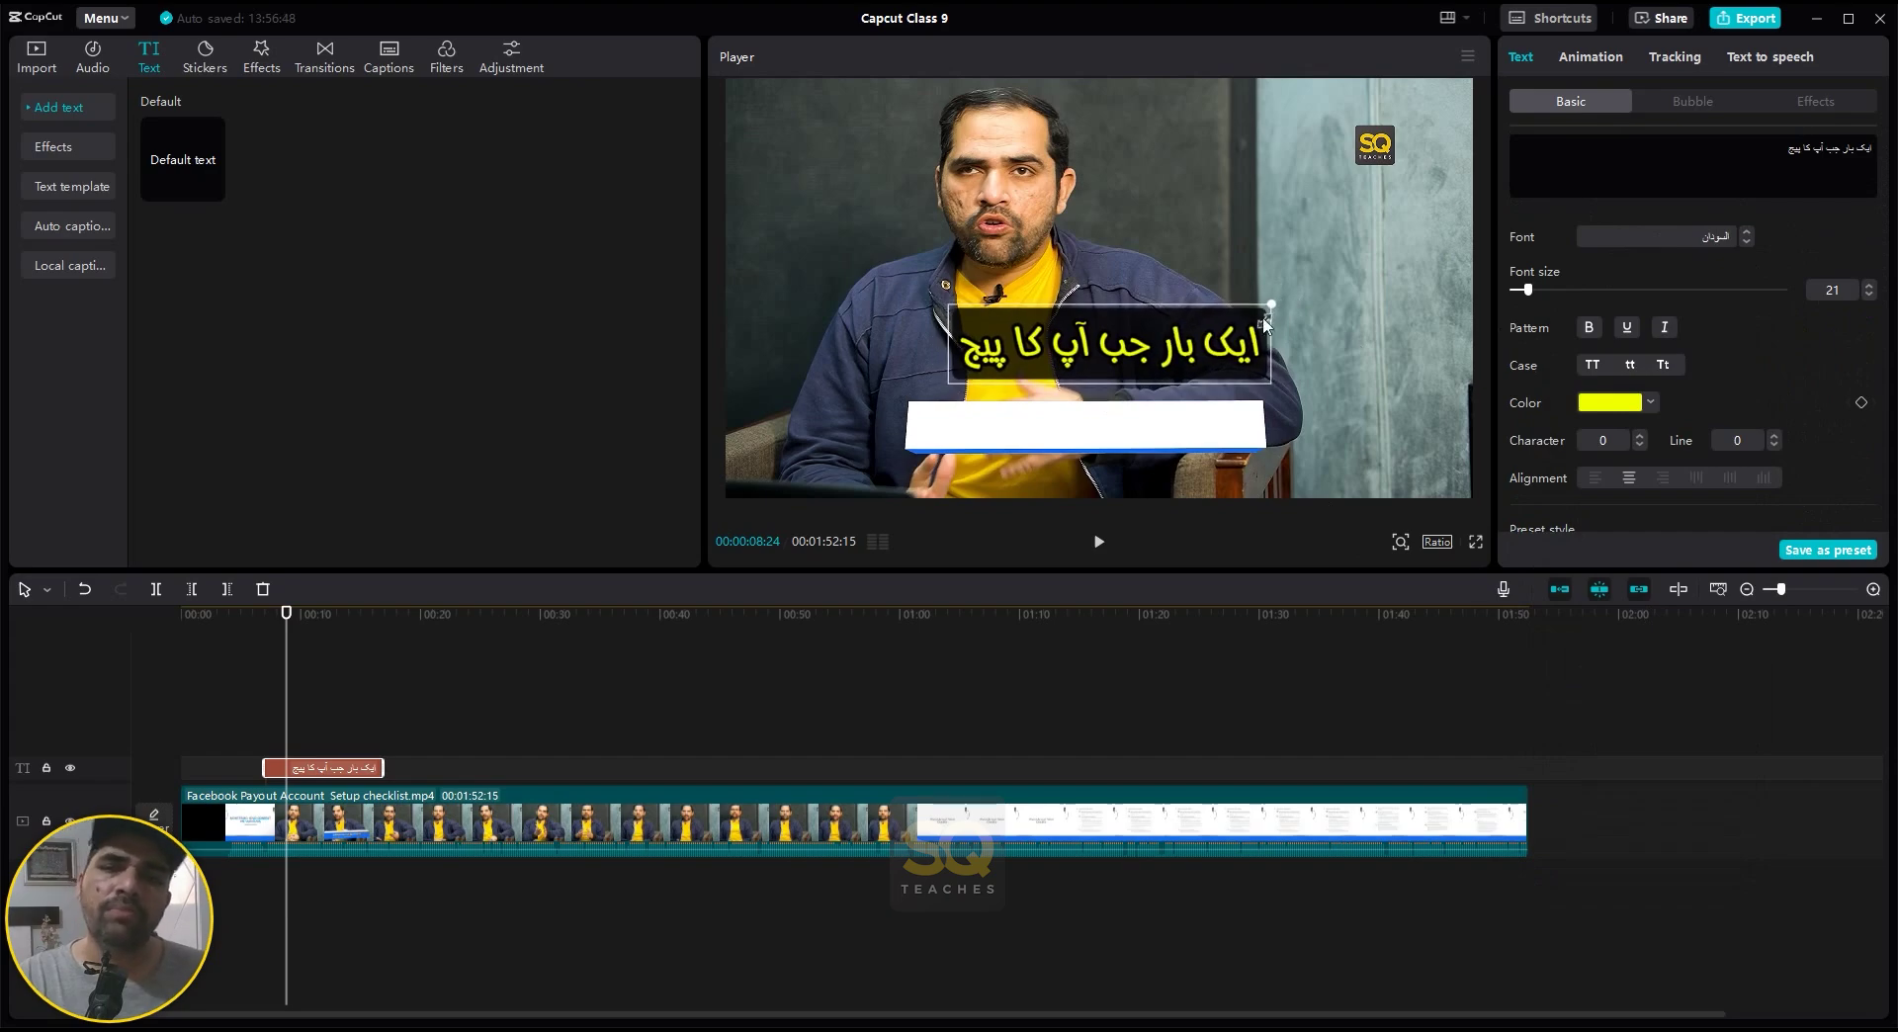
pyautogui.moveTo(1167, 358); pyautogui.dragTo(1151, 359)
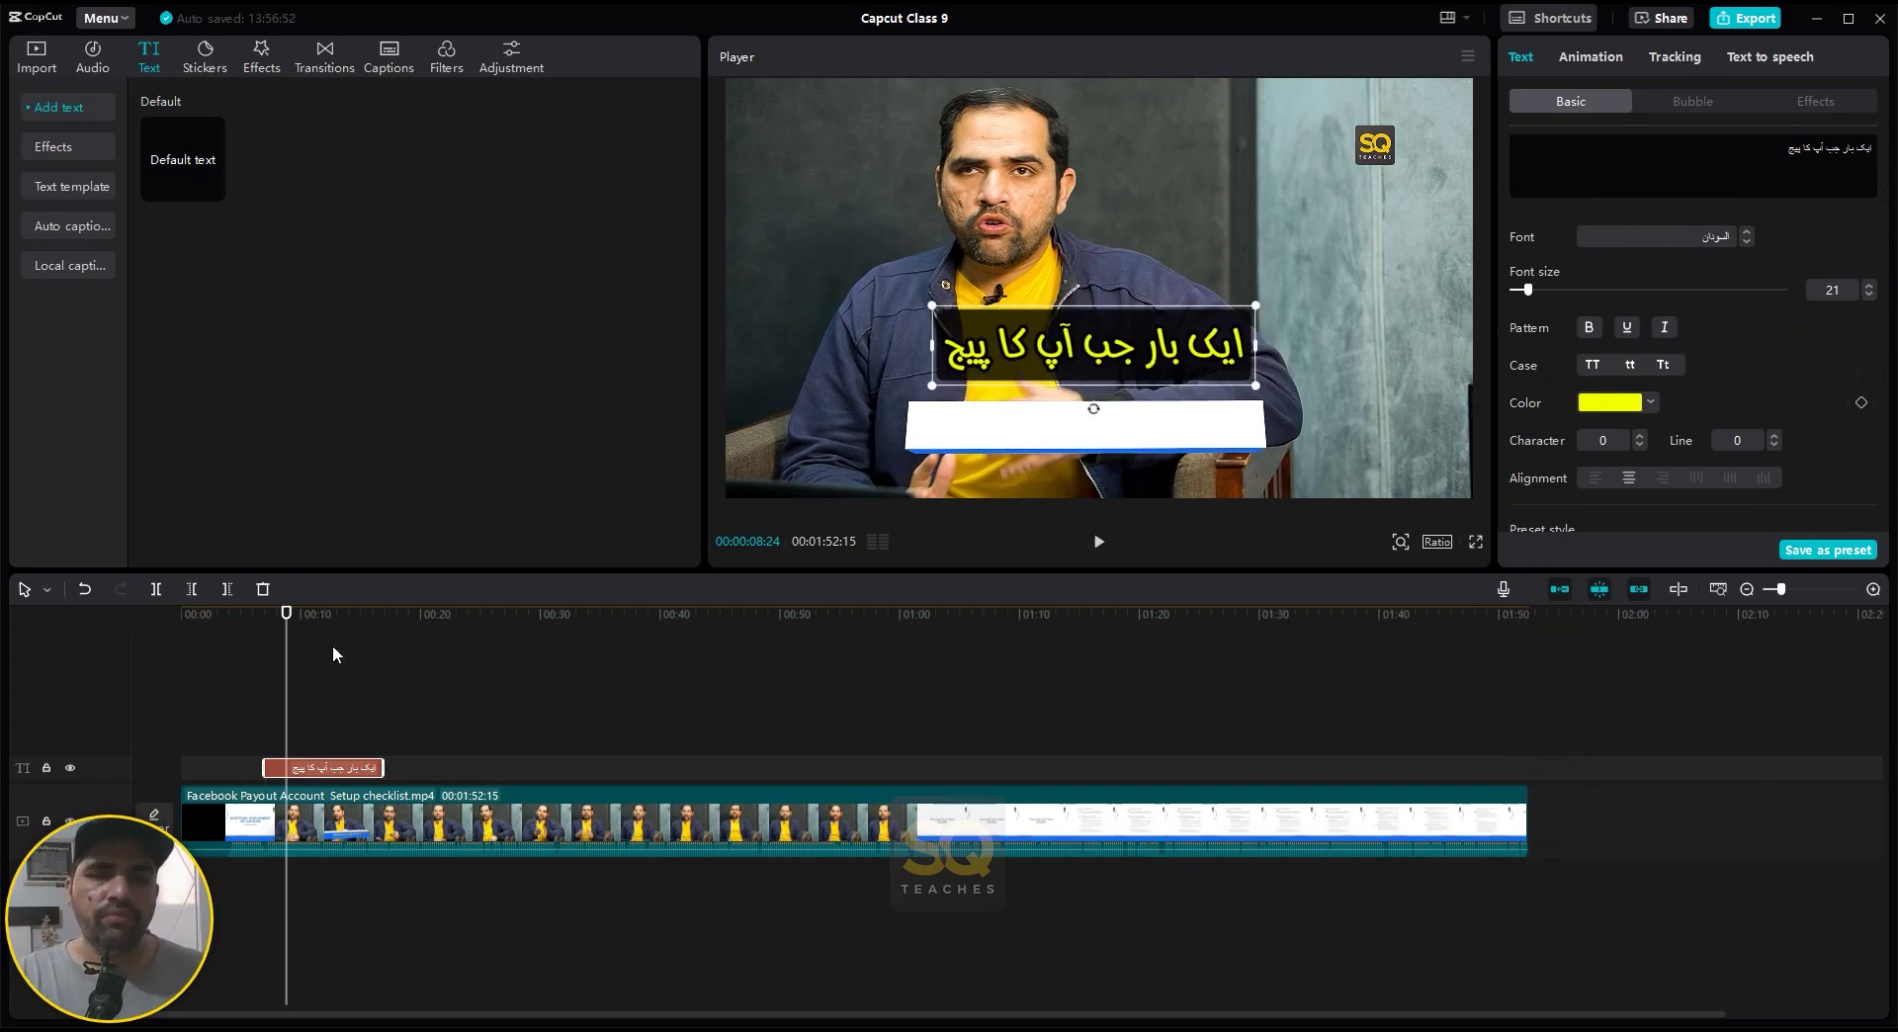
# - Play the first phrase from the start of the text clip and split the clip where it ends, at 00:00:08:17
pyautogui.moveTo(285, 616); pyautogui.dragTo(263, 620)
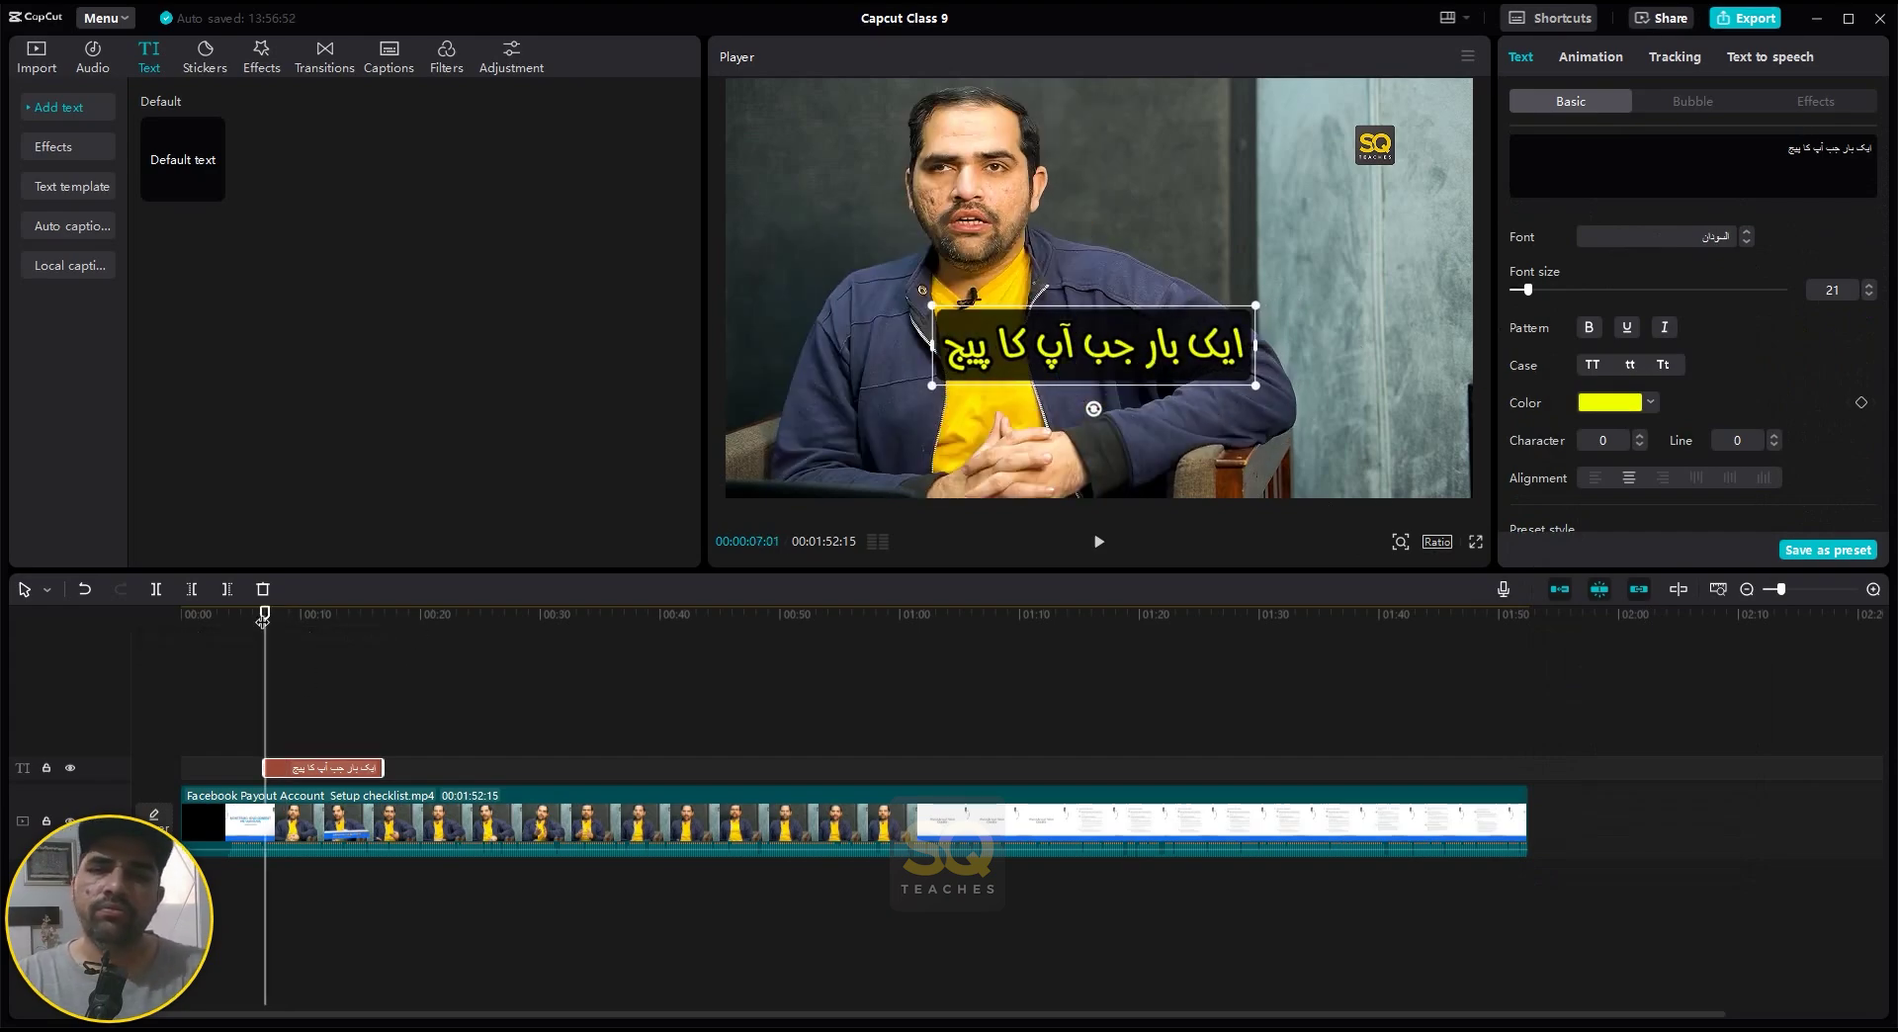
pyautogui.press('space')
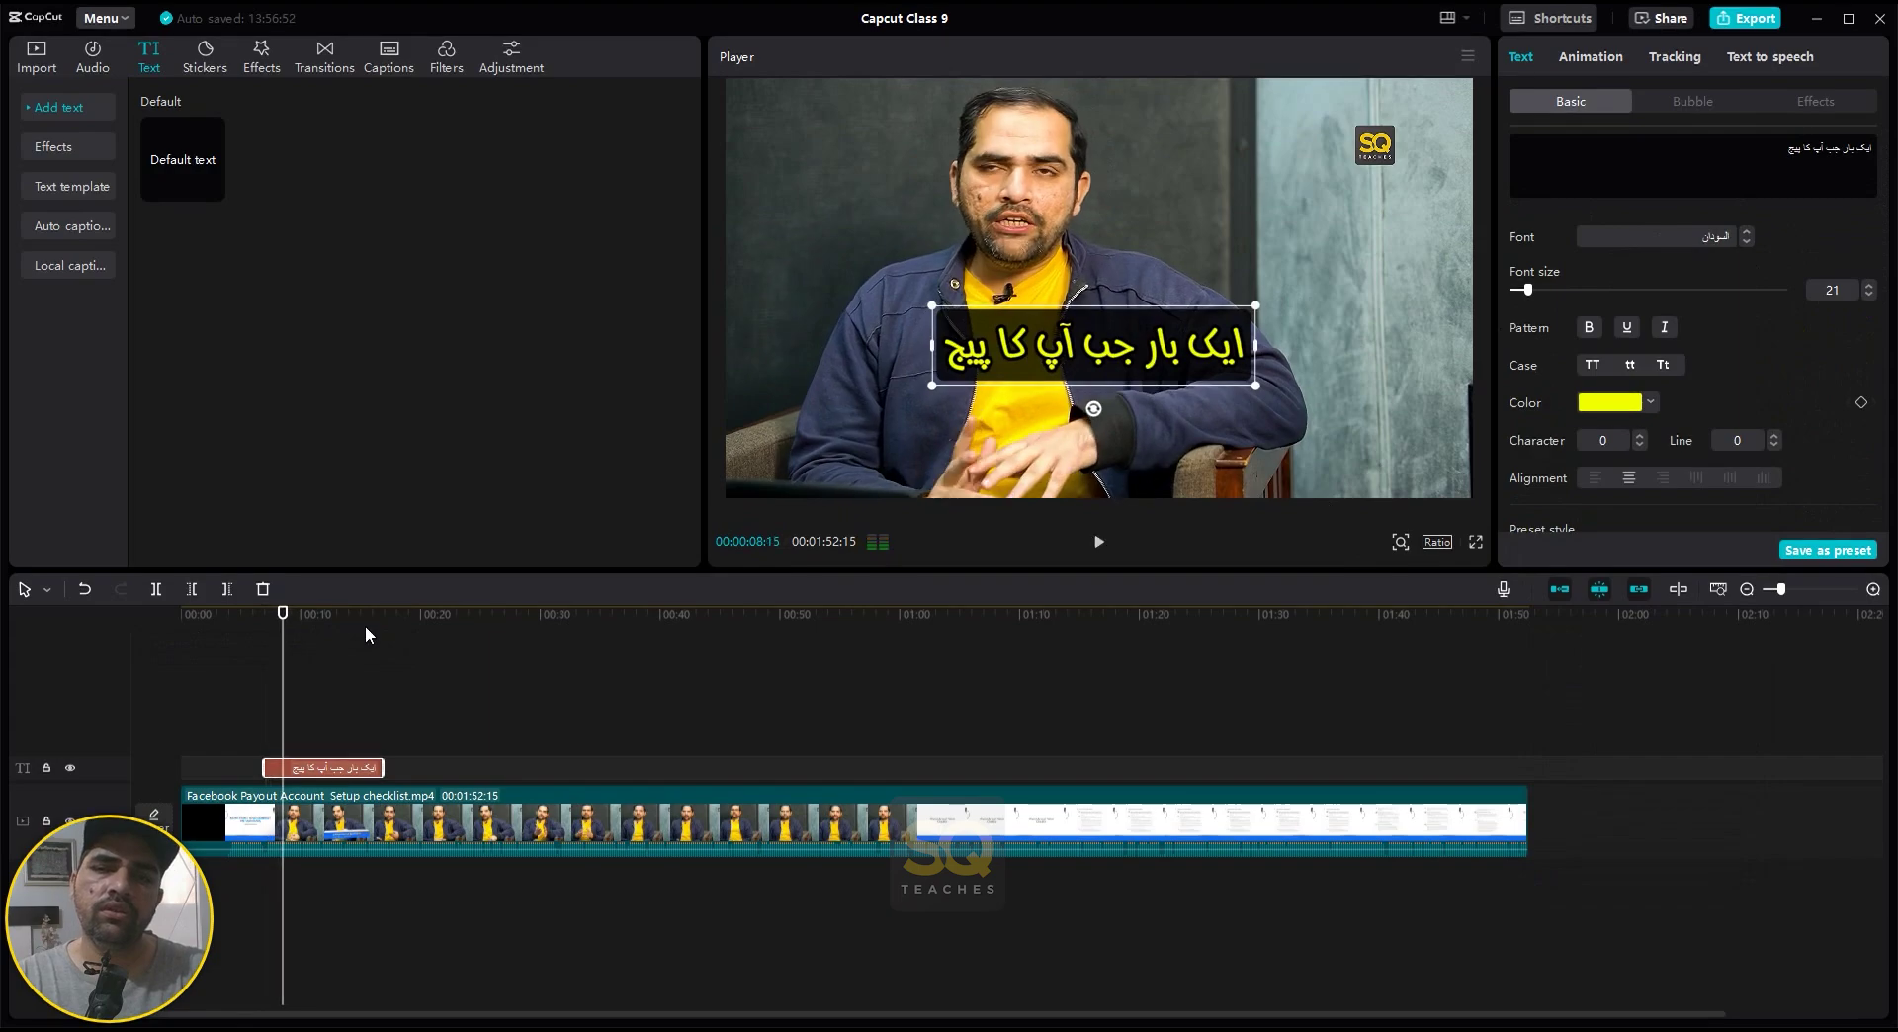
pyautogui.scroll(4, 459, 749)
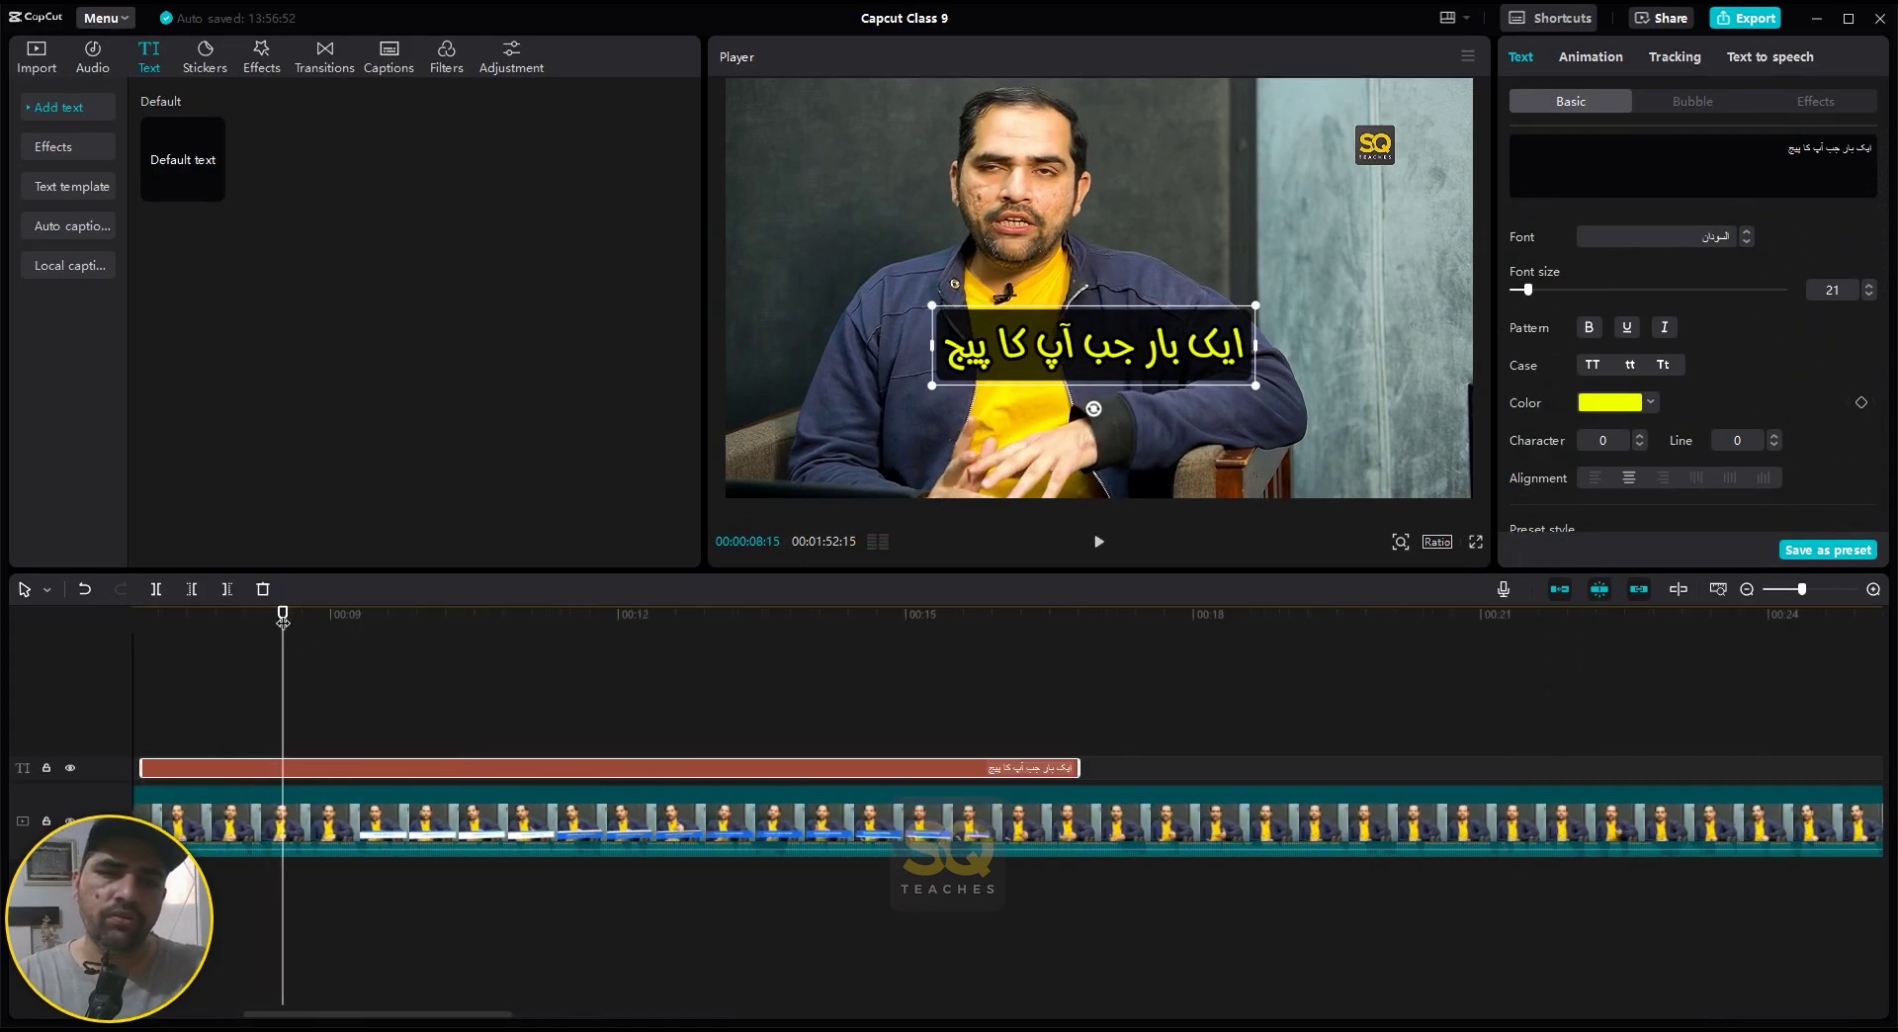
pyautogui.moveTo(283, 619); pyautogui.dragTo(289, 620)
pyautogui.hotkey('ctrl', 'b')
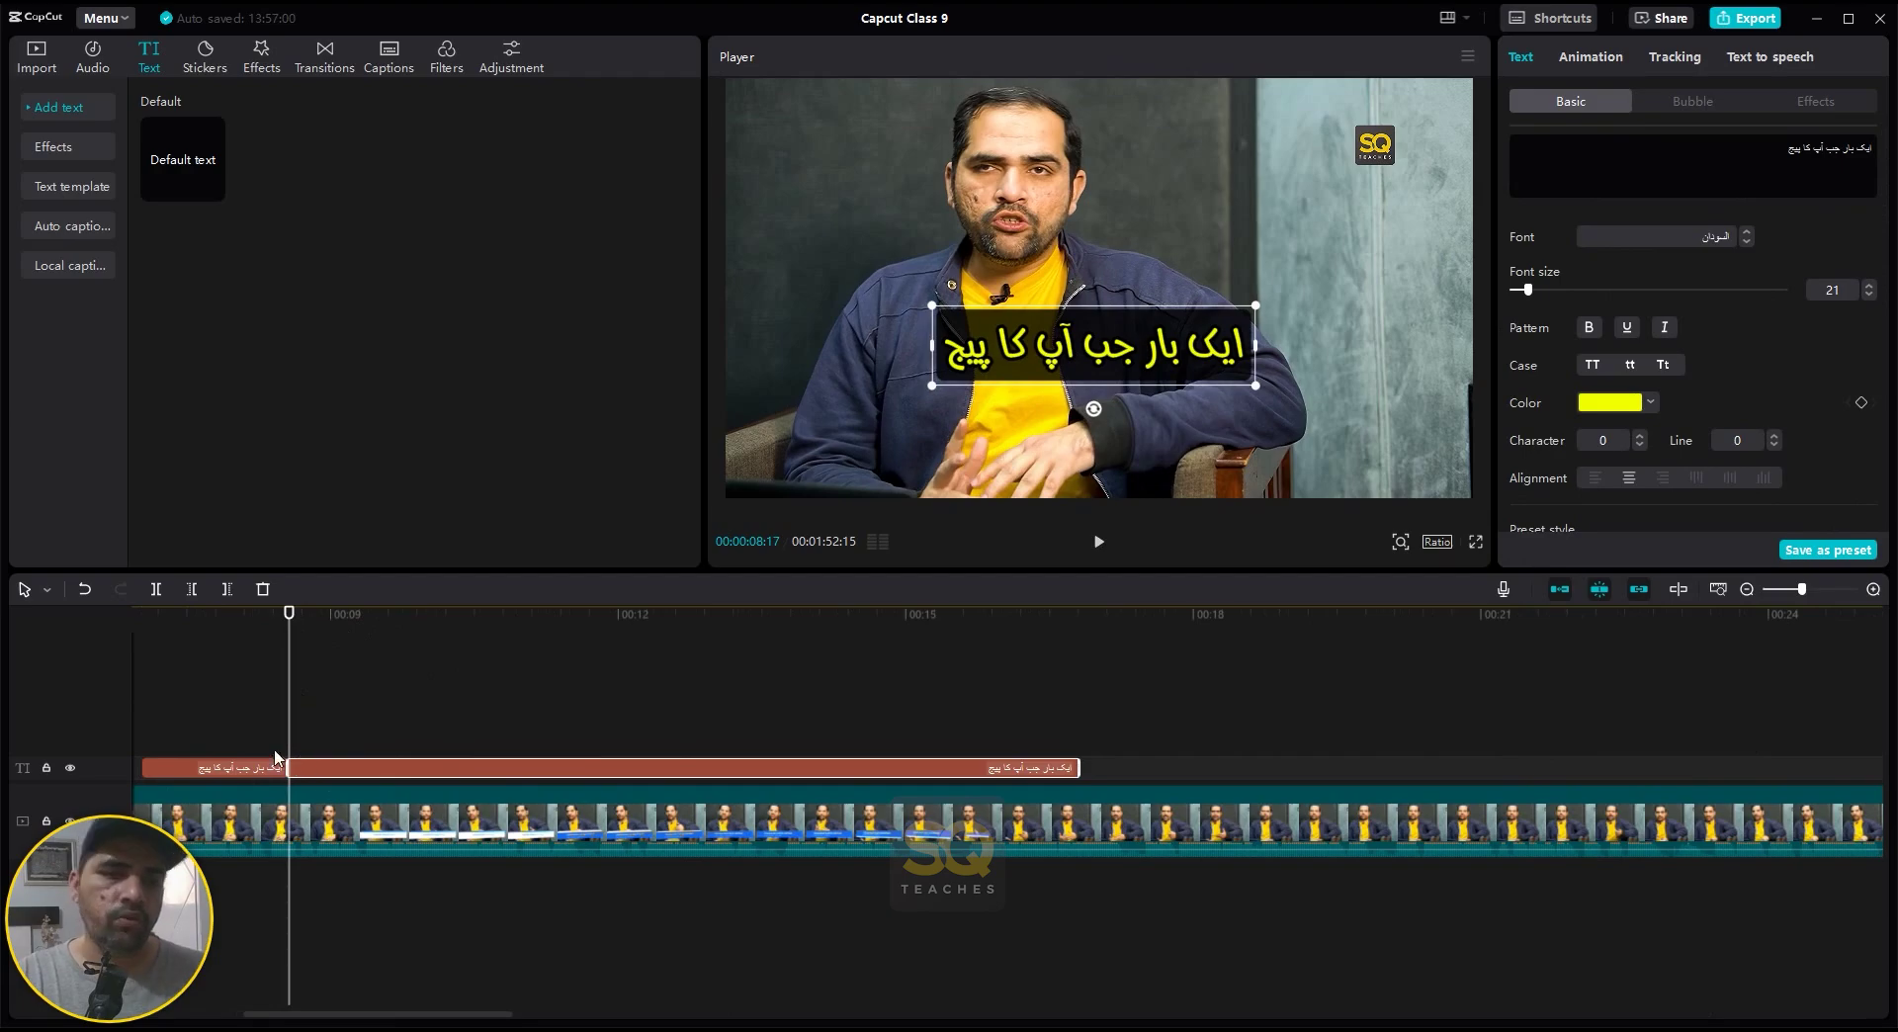
# - Play on through the second phrase and split the remaining text clip shortly after the 00:09 mark
pyautogui.press('space')
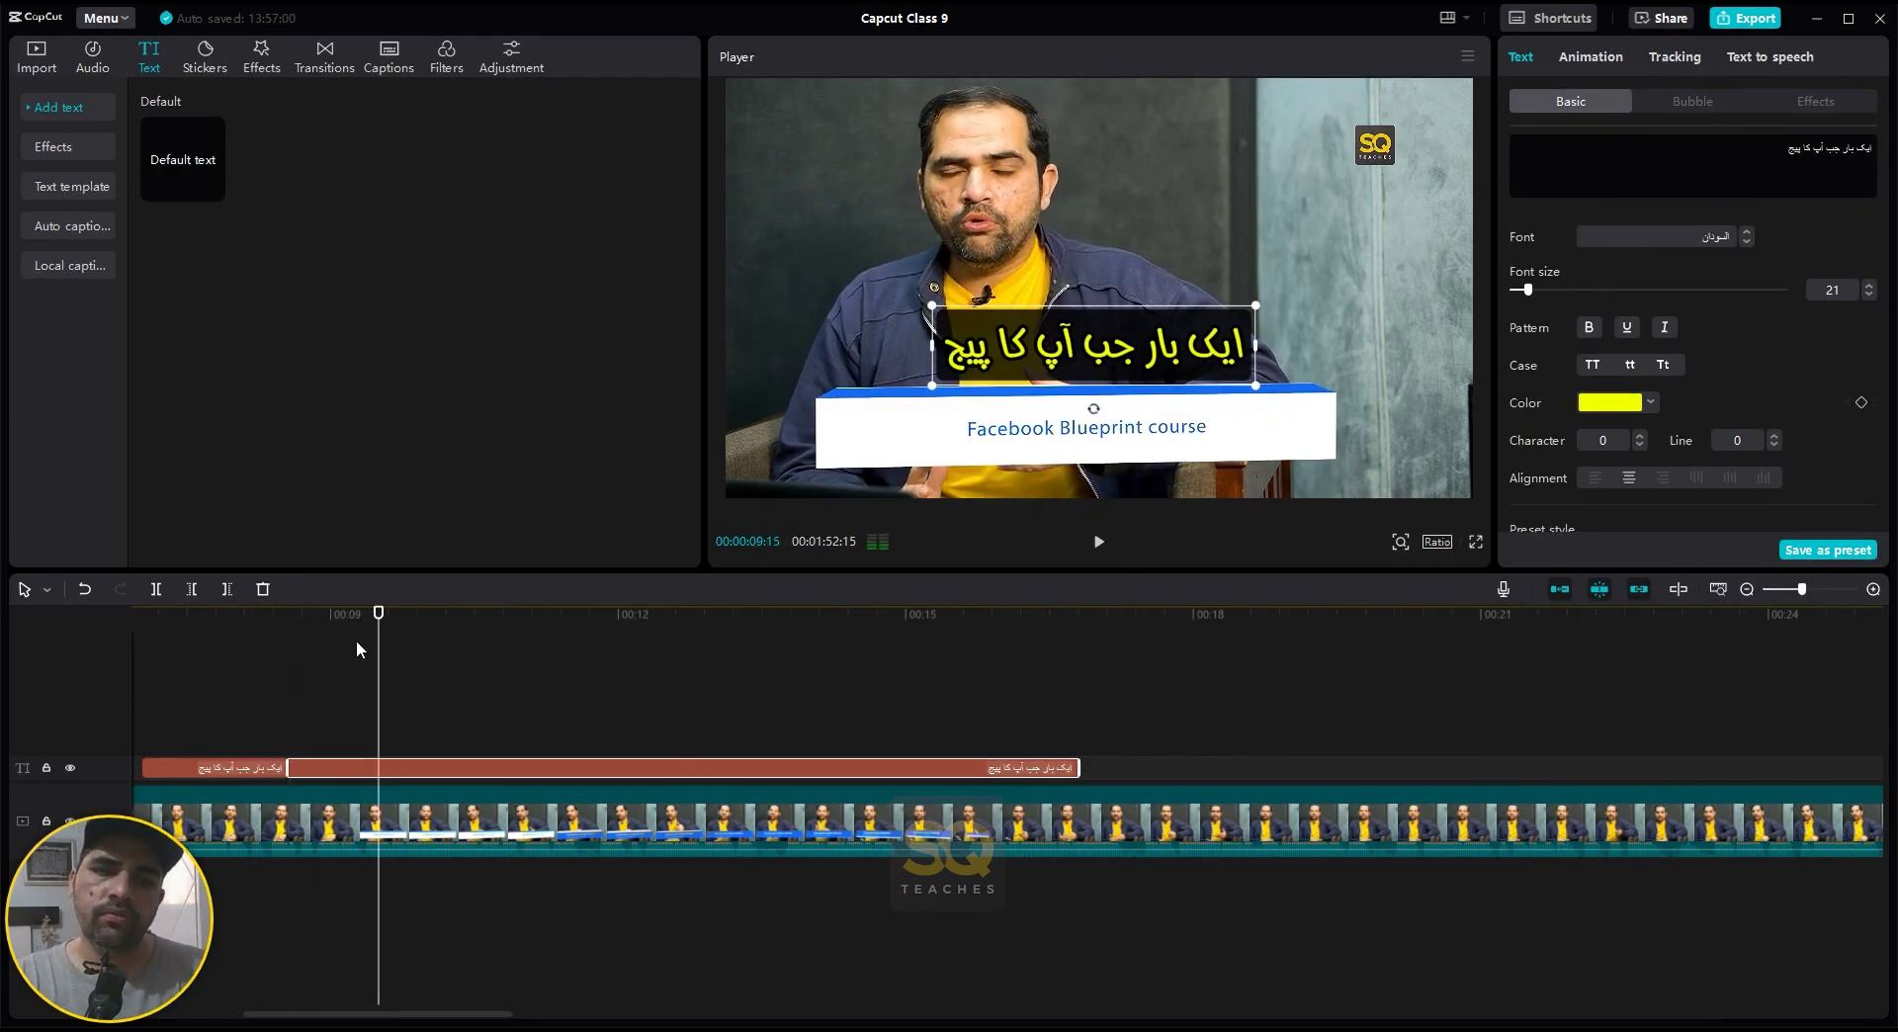
pyautogui.press('space')
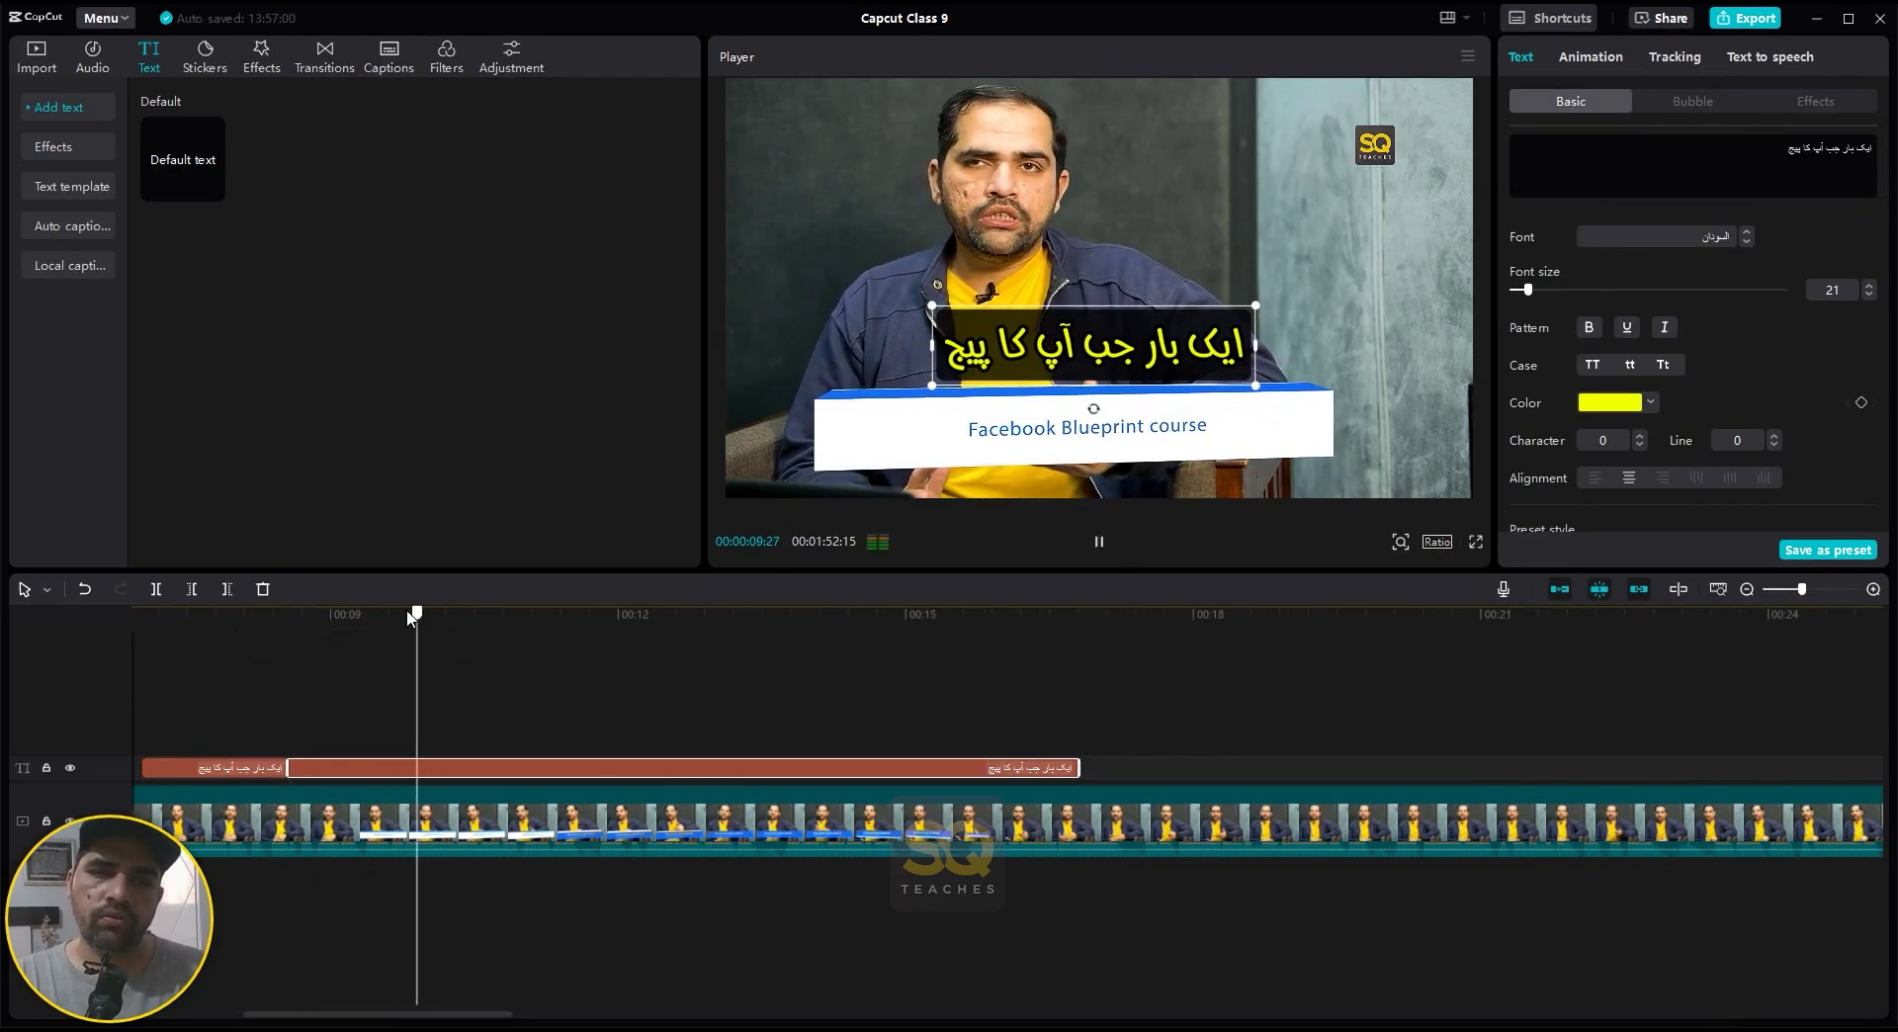
pyautogui.moveTo(420, 615); pyautogui.dragTo(314, 629)
pyautogui.hotkey('ctrl', 'b')
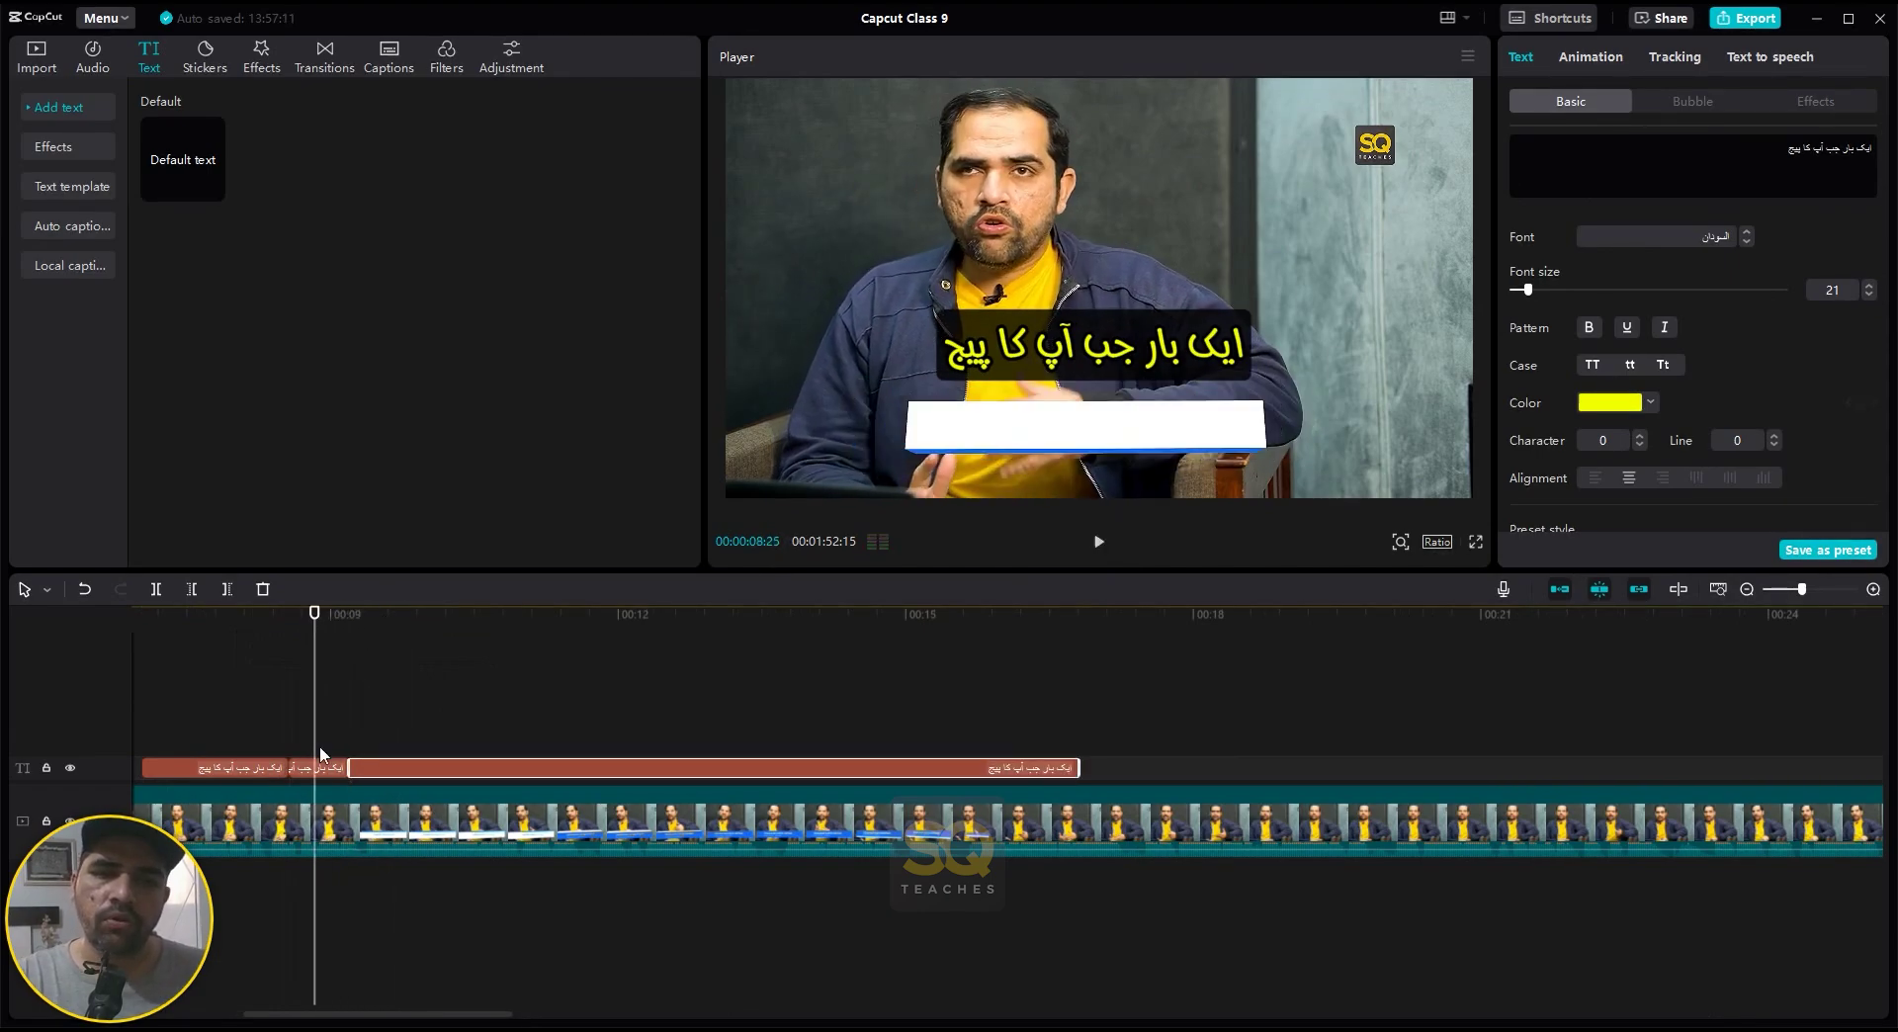
# - Replace the second caption segment's text with اور کانٹینٹ using the Urdu input language
pyautogui.click(309, 772)
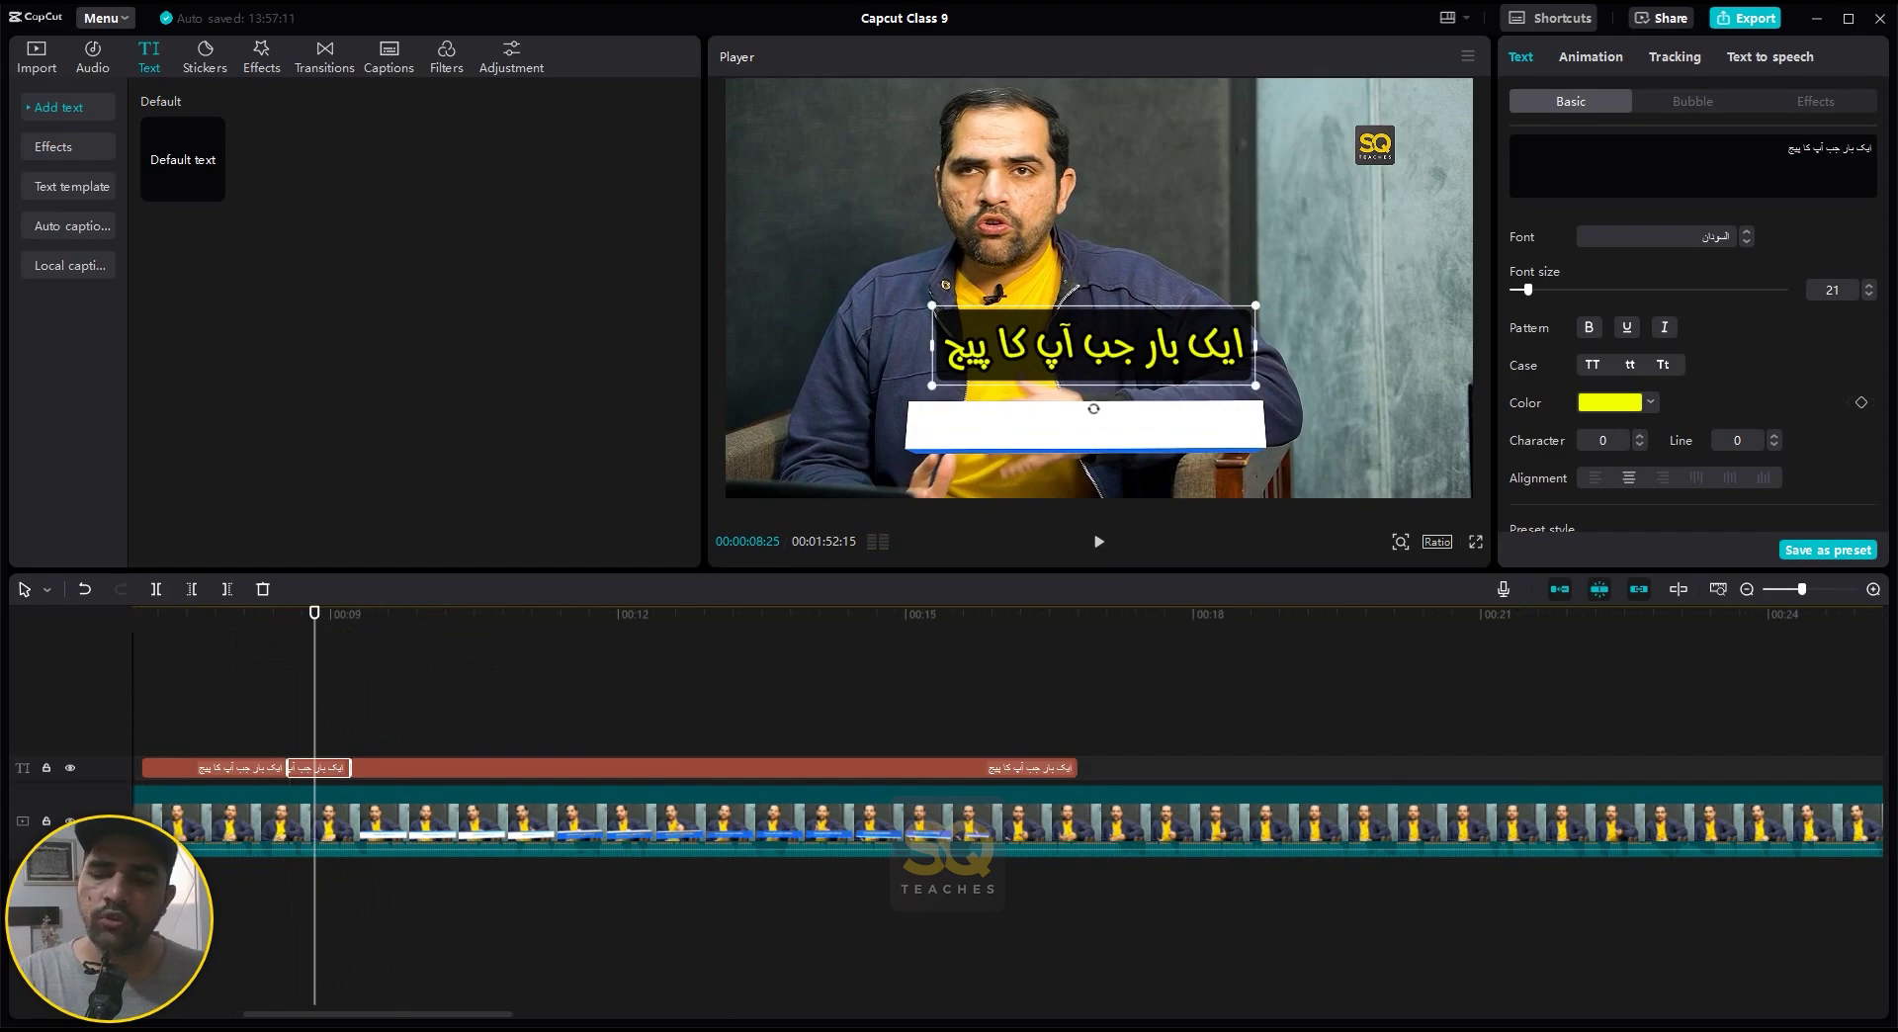
pyautogui.hotkey('alt', 'shift')
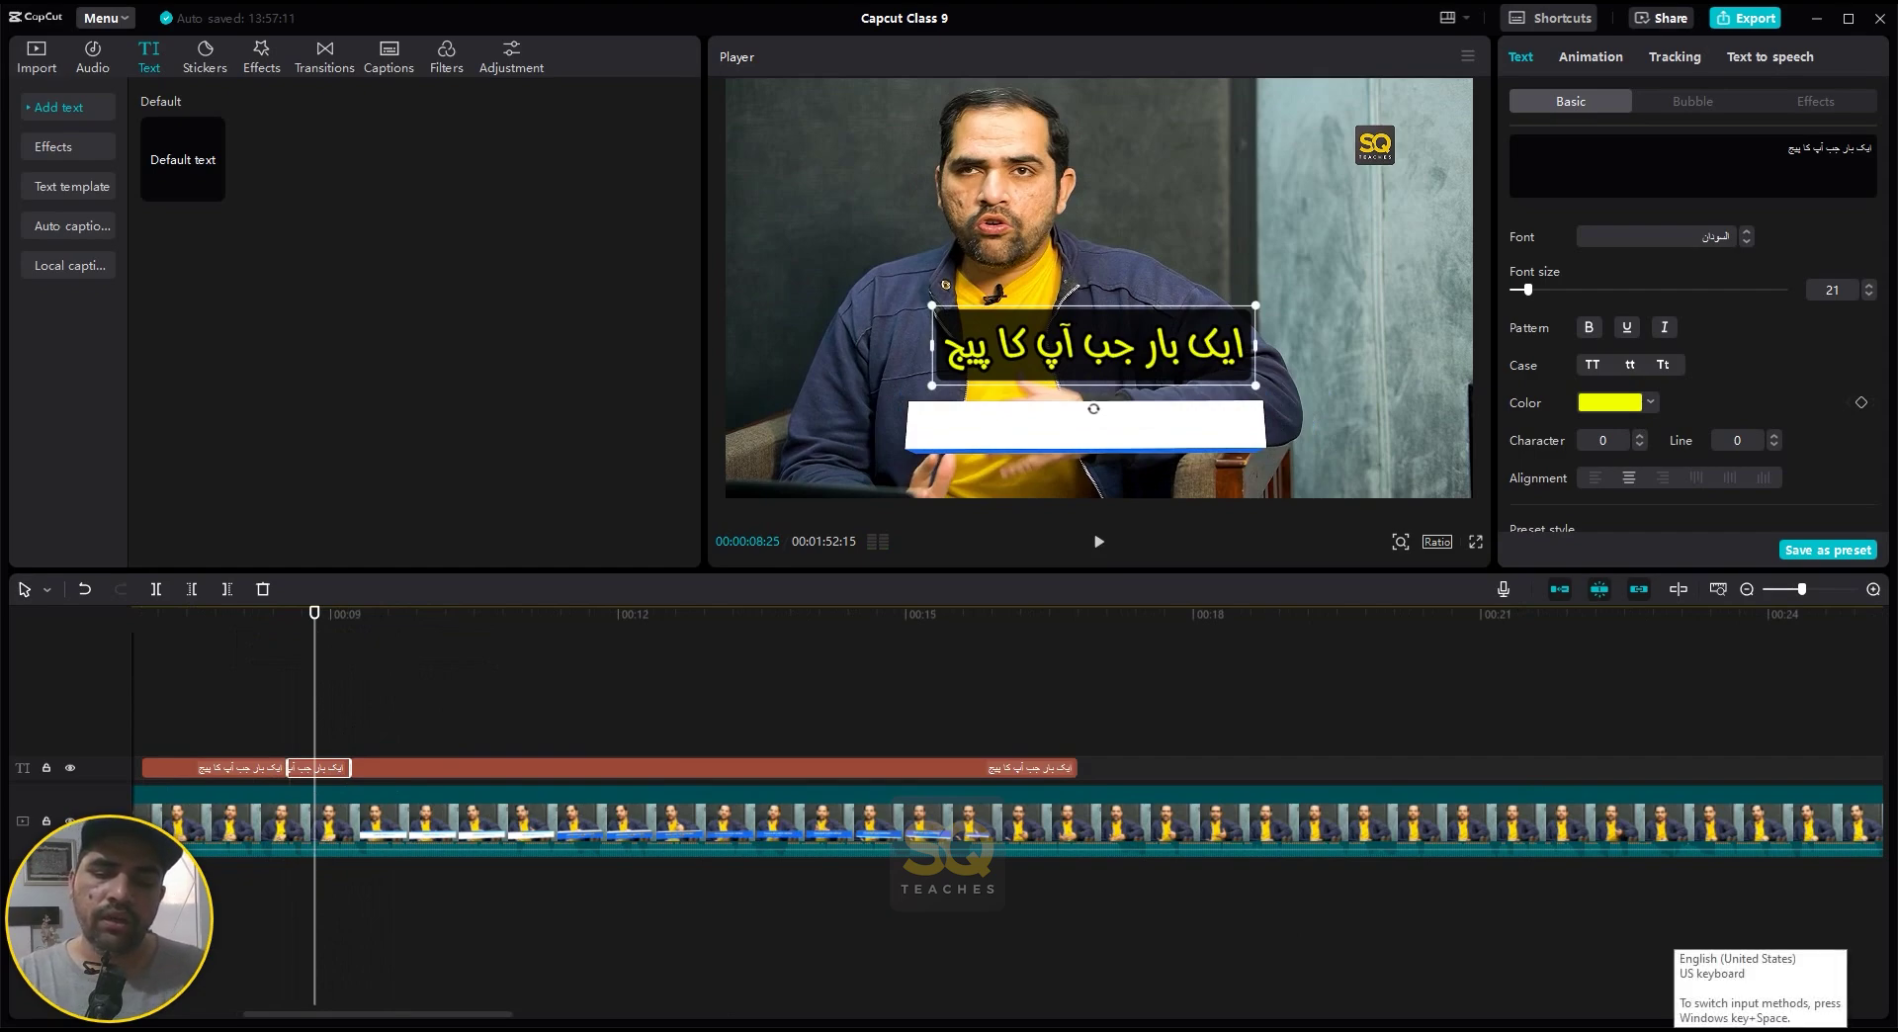
pyautogui.press('super+space')
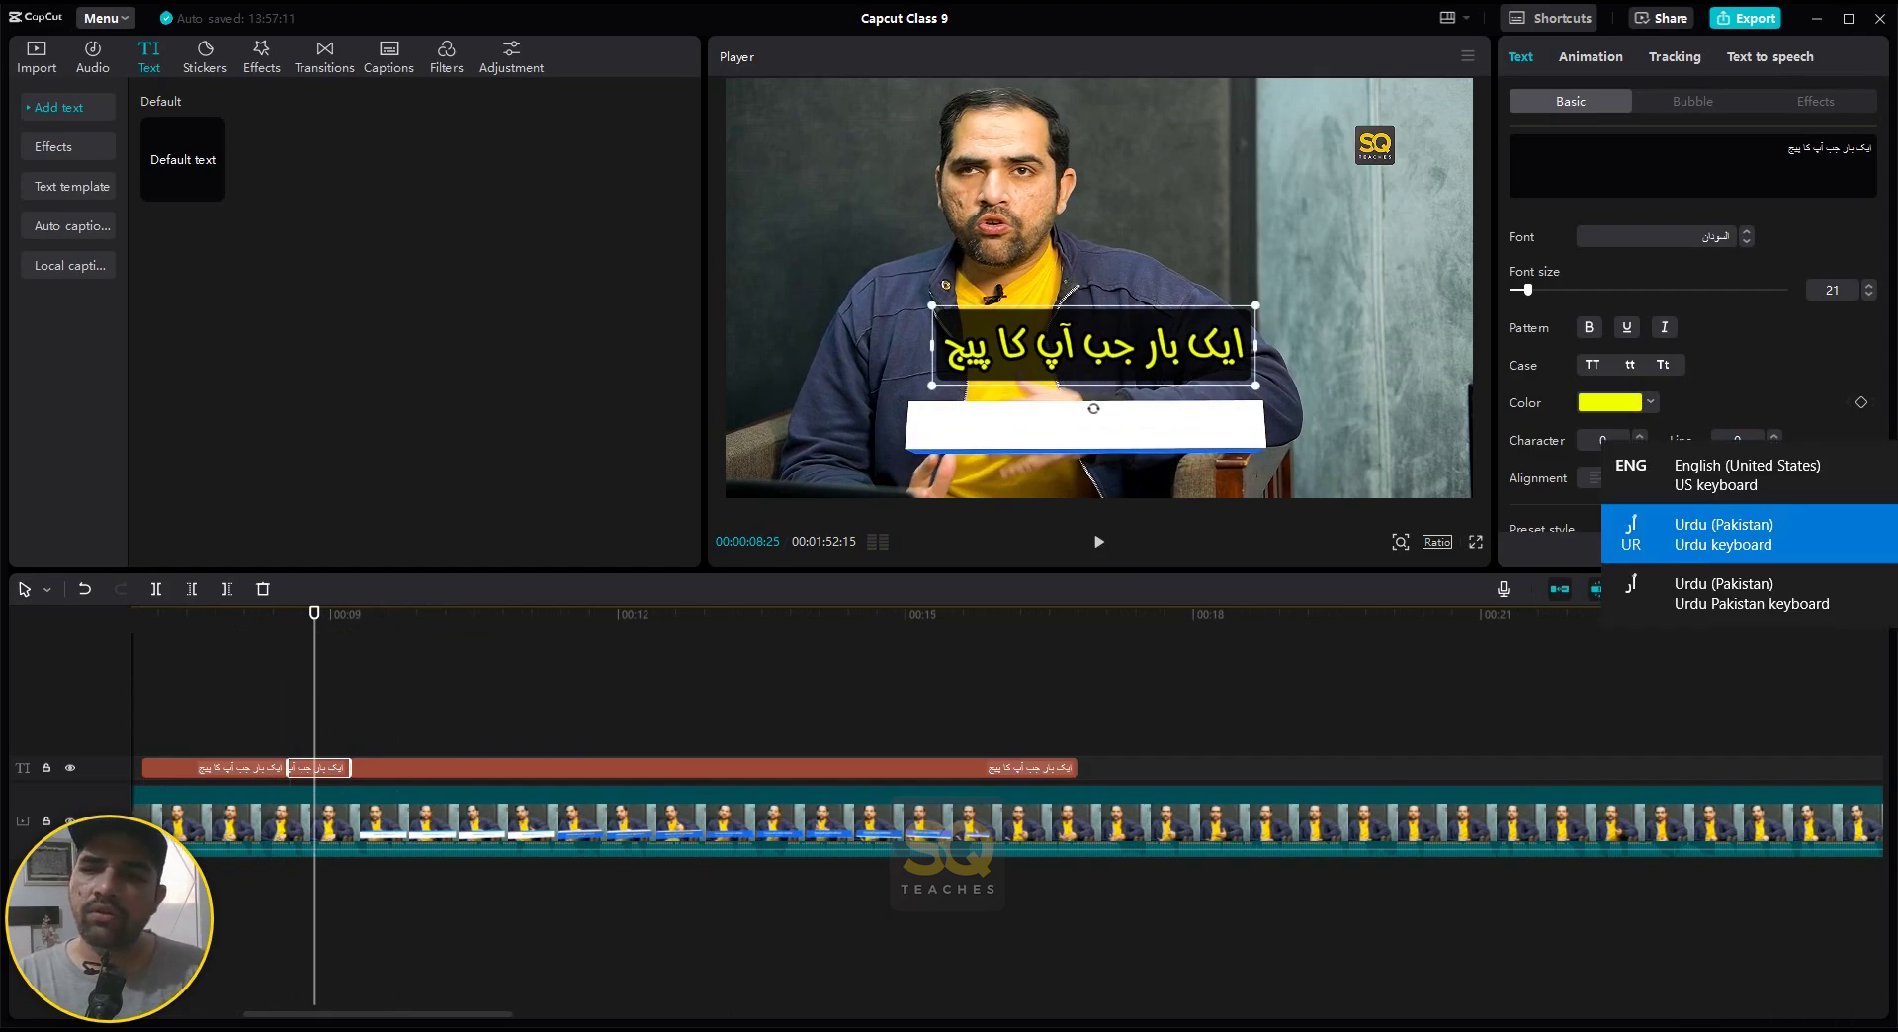
pyautogui.press('super+space')
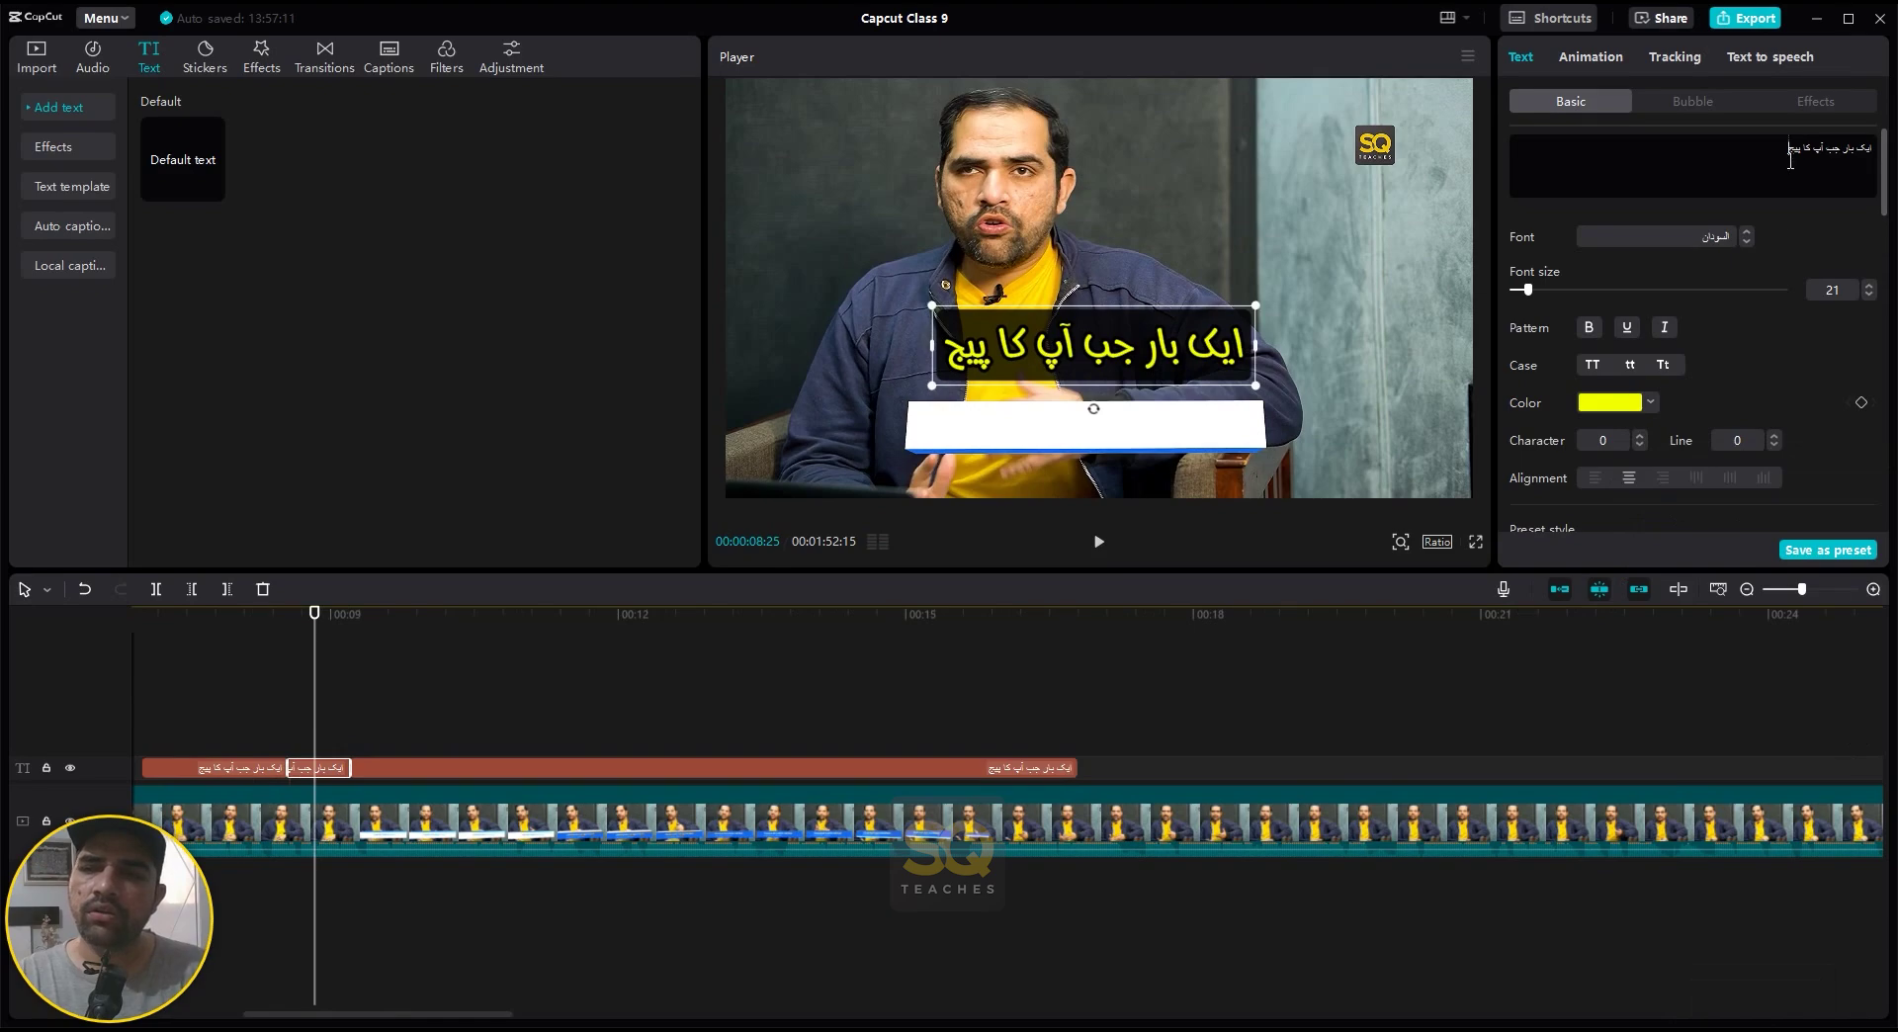
pyautogui.hotkey('ctrl', 'a')
pyautogui.write('اور')
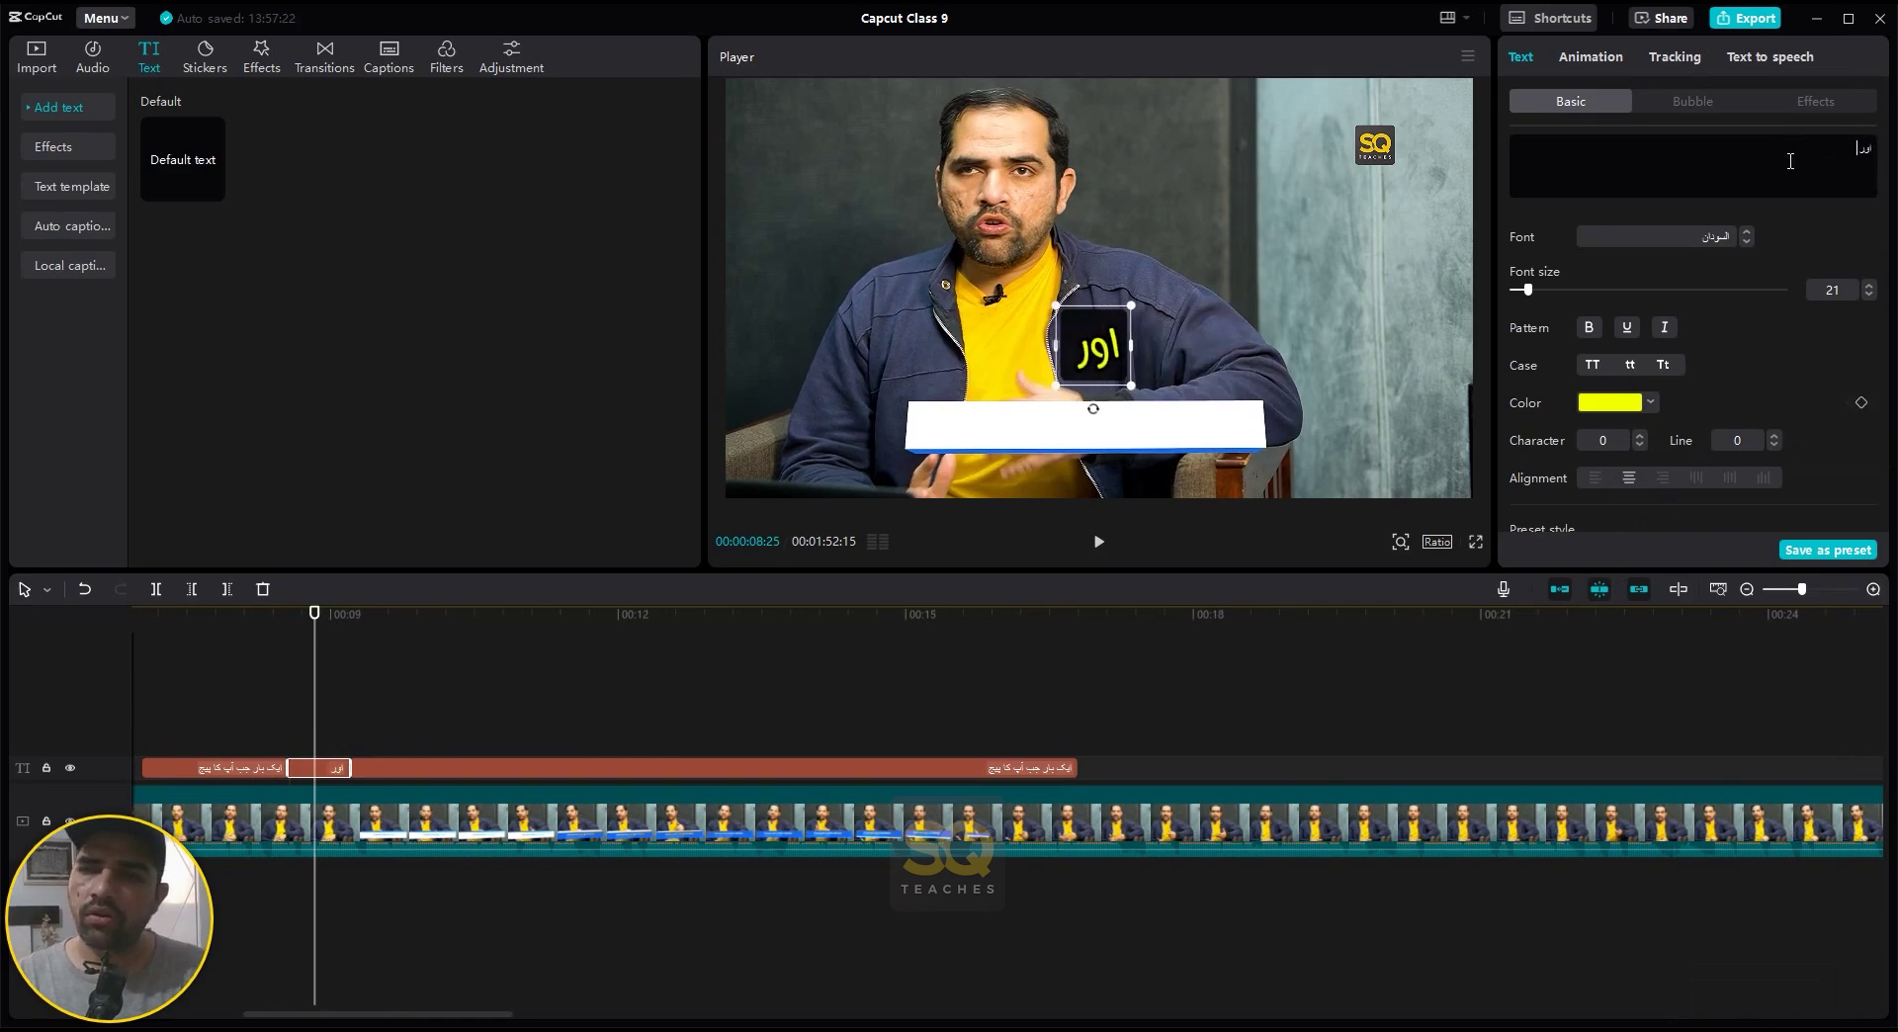
pyautogui.write(' کانٹینٹ')
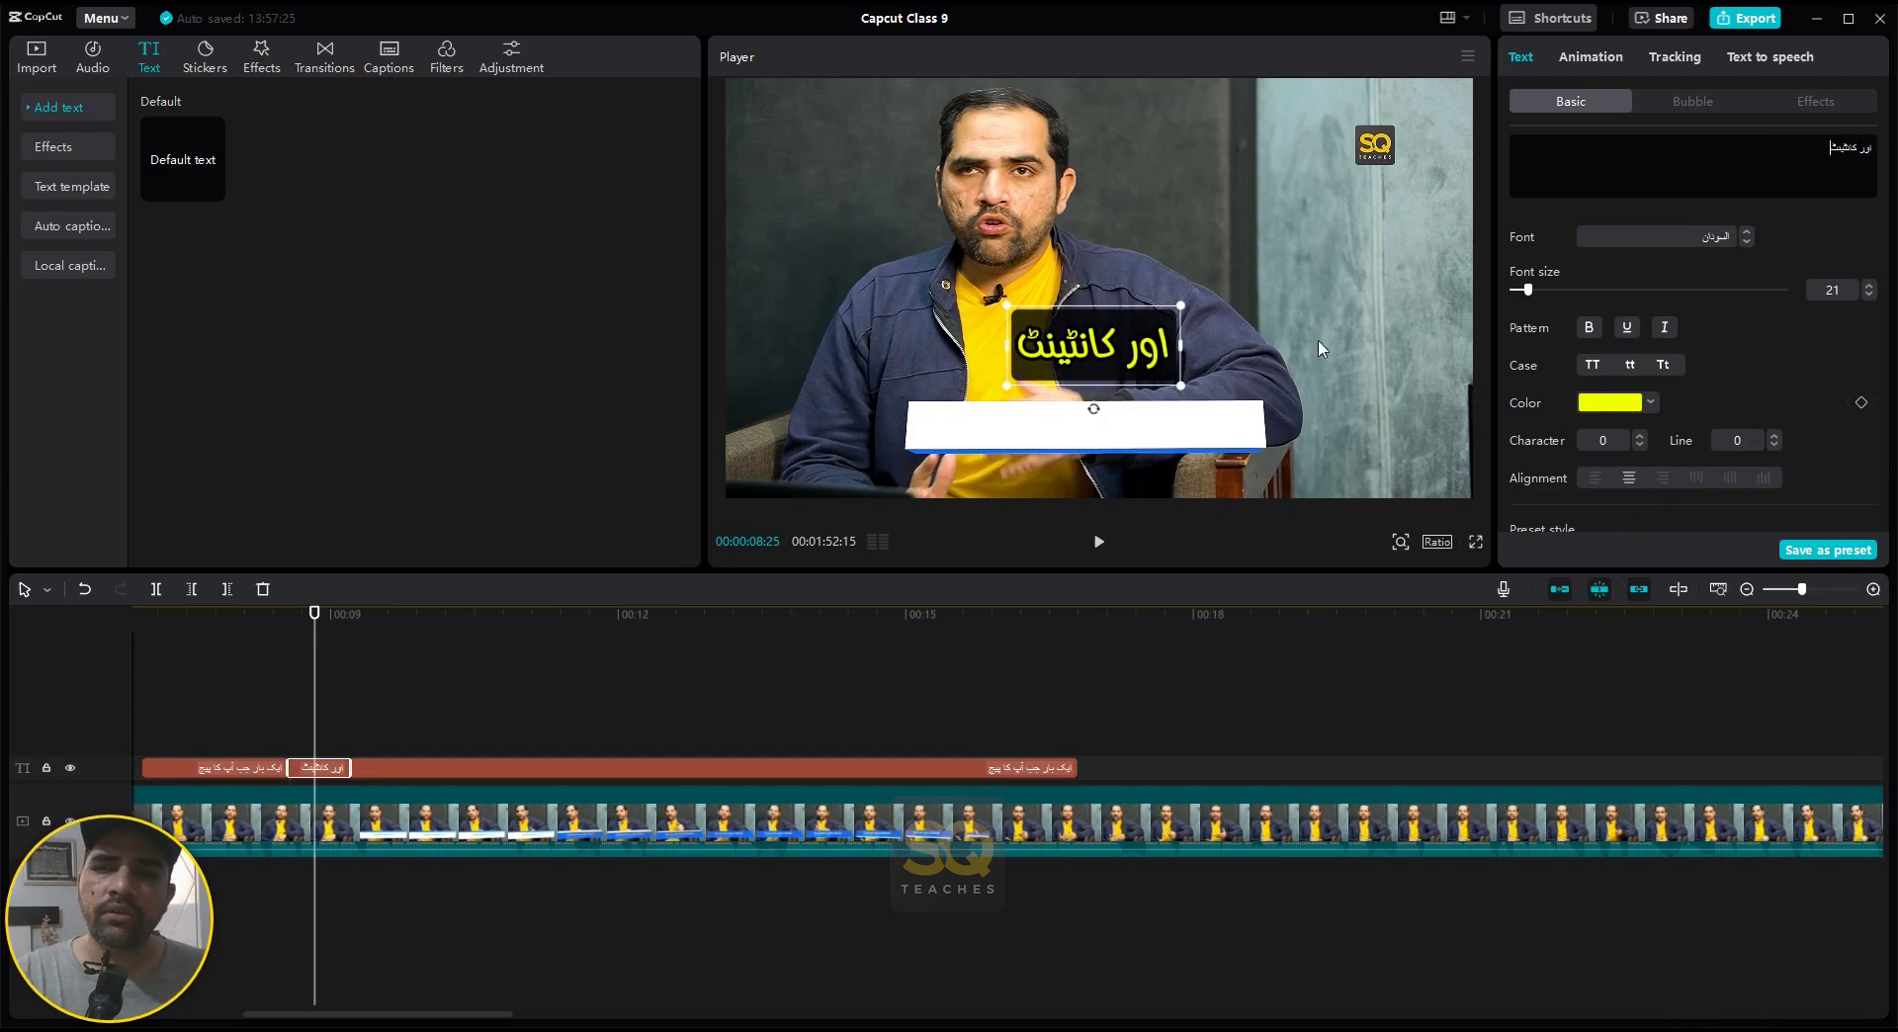
# - Play the speech from 00:00:08:00 through the third phrase and split the remaining text clip at 00:00:11:03
pyautogui.moveTo(314, 622); pyautogui.dragTo(235, 636)
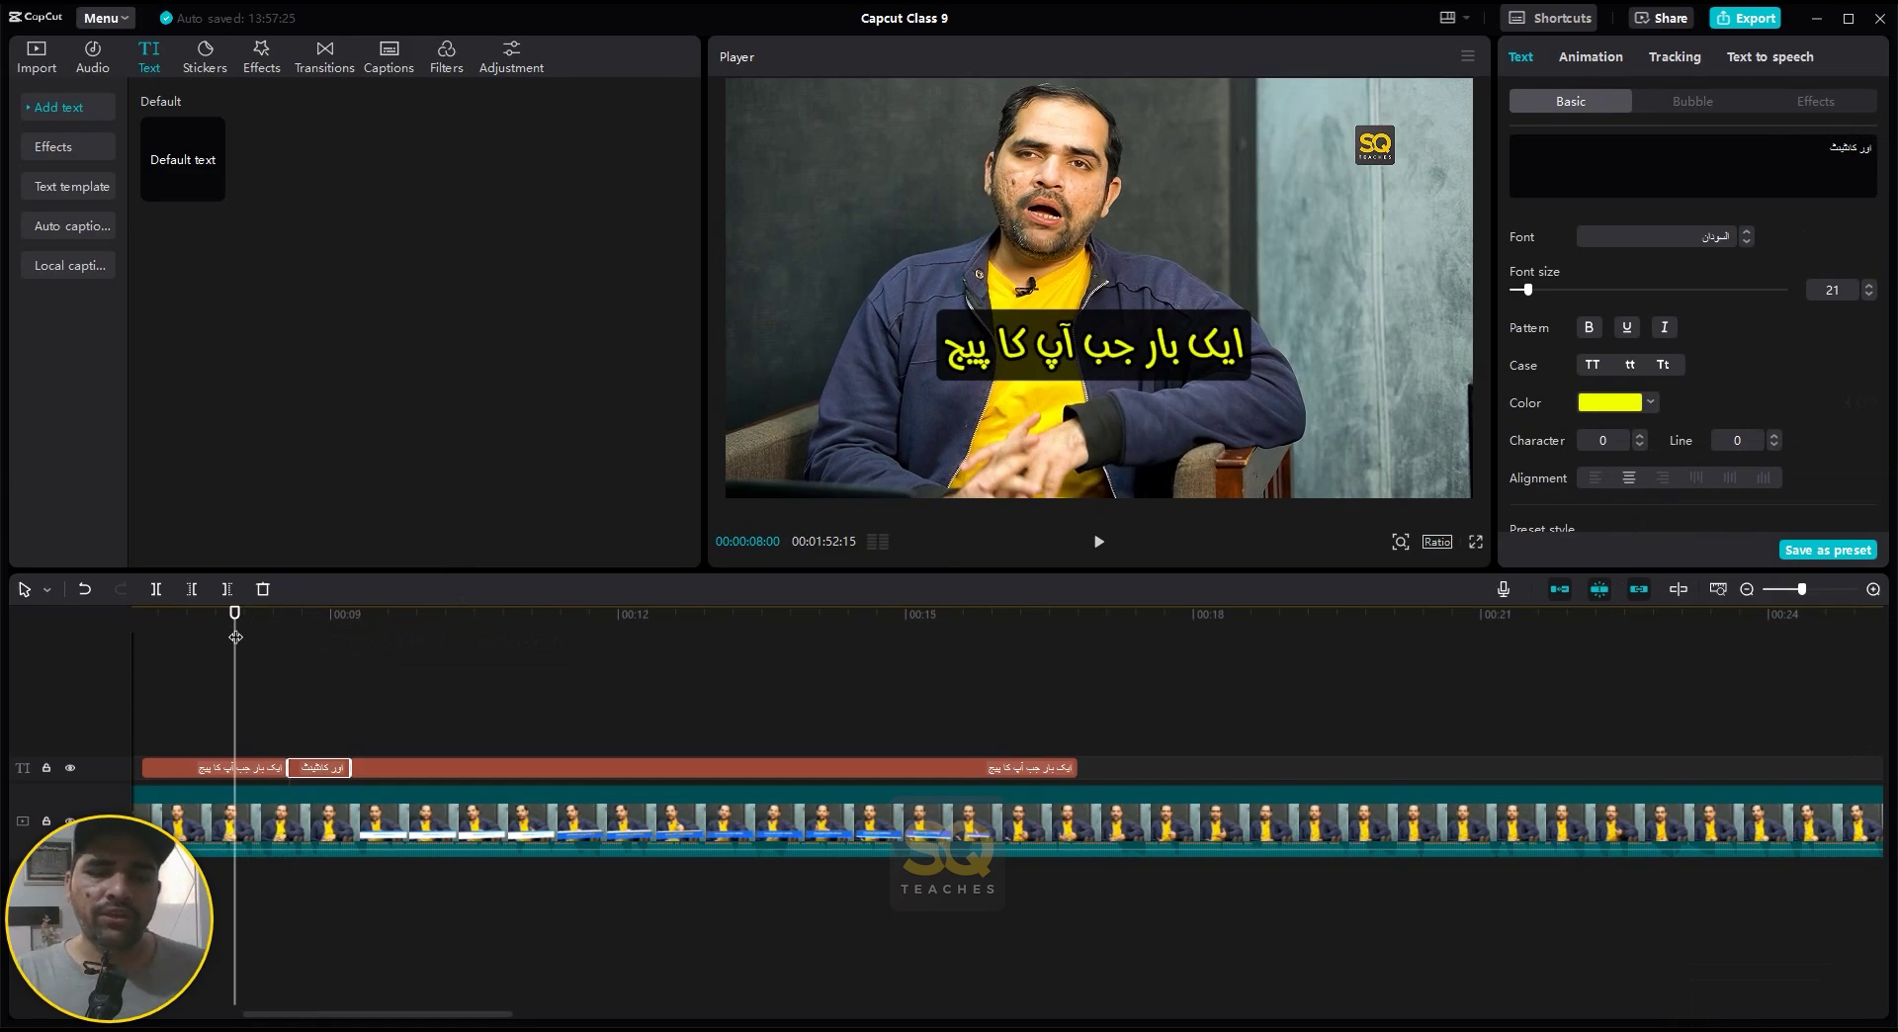
pyautogui.press('space')
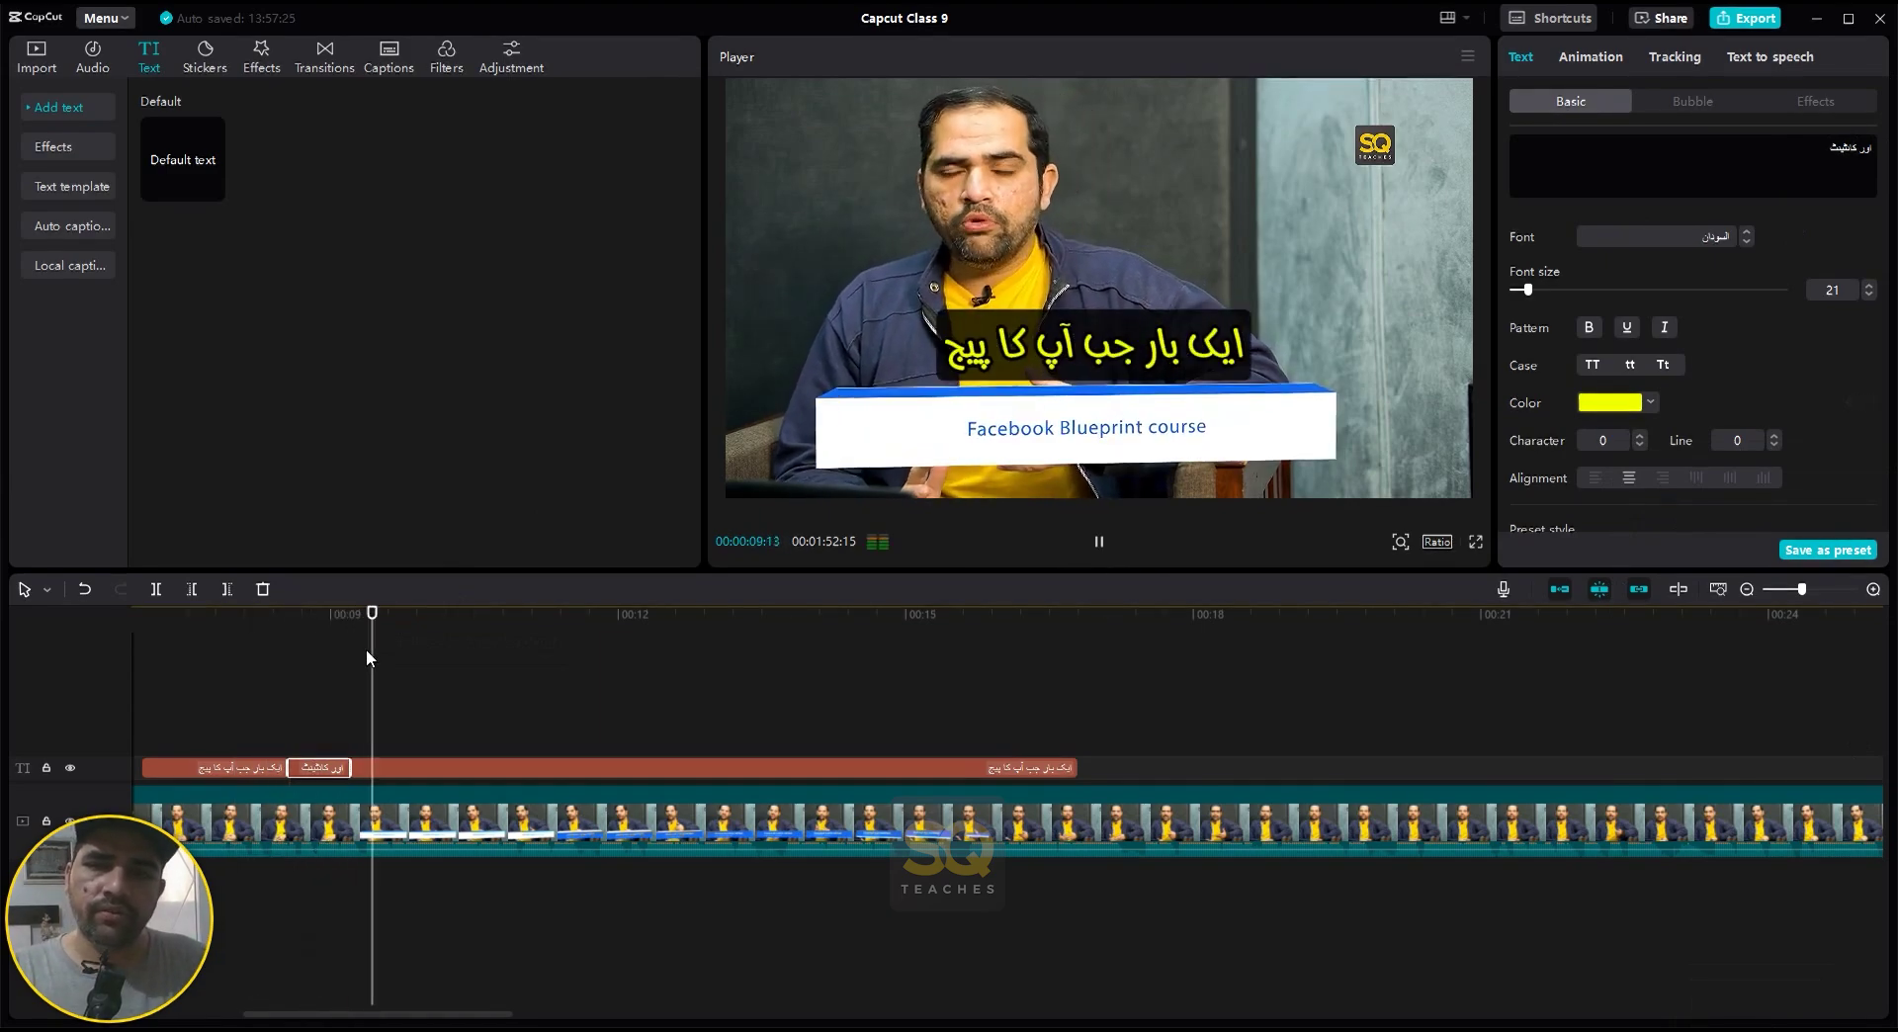
pyautogui.press('space')
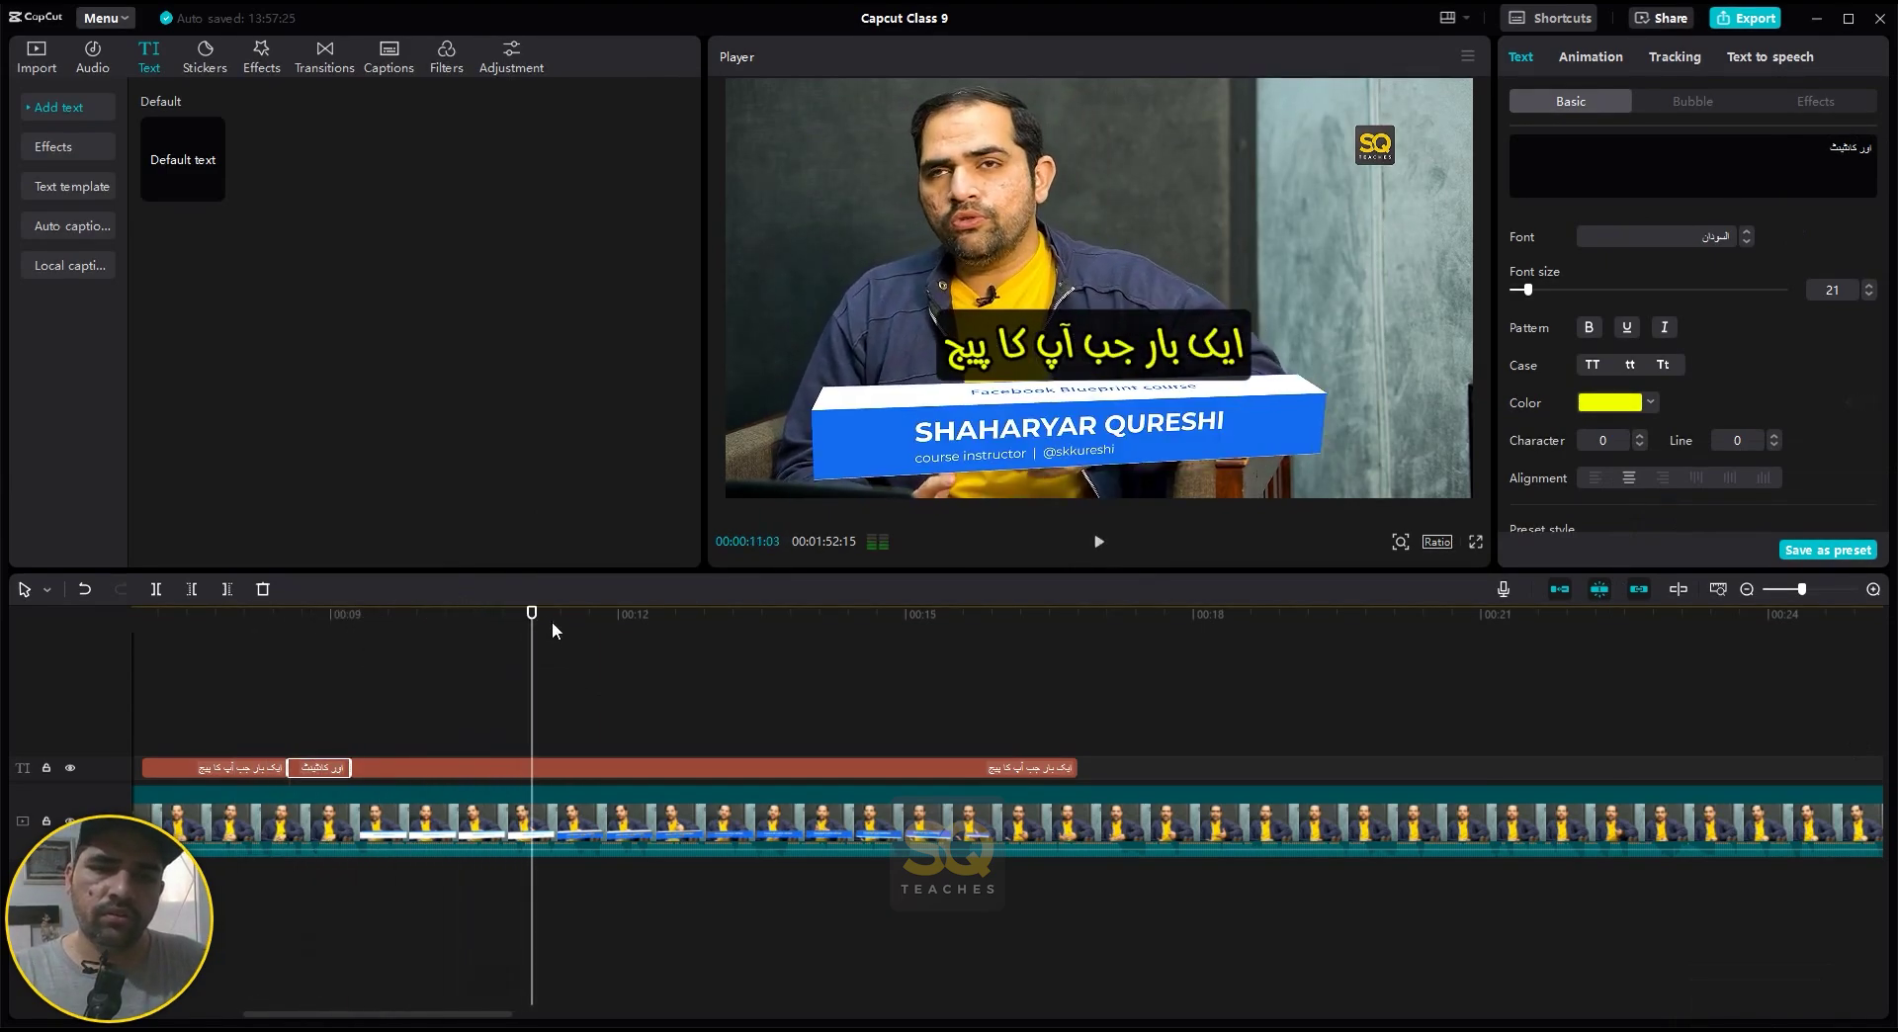
pyautogui.click(571, 768)
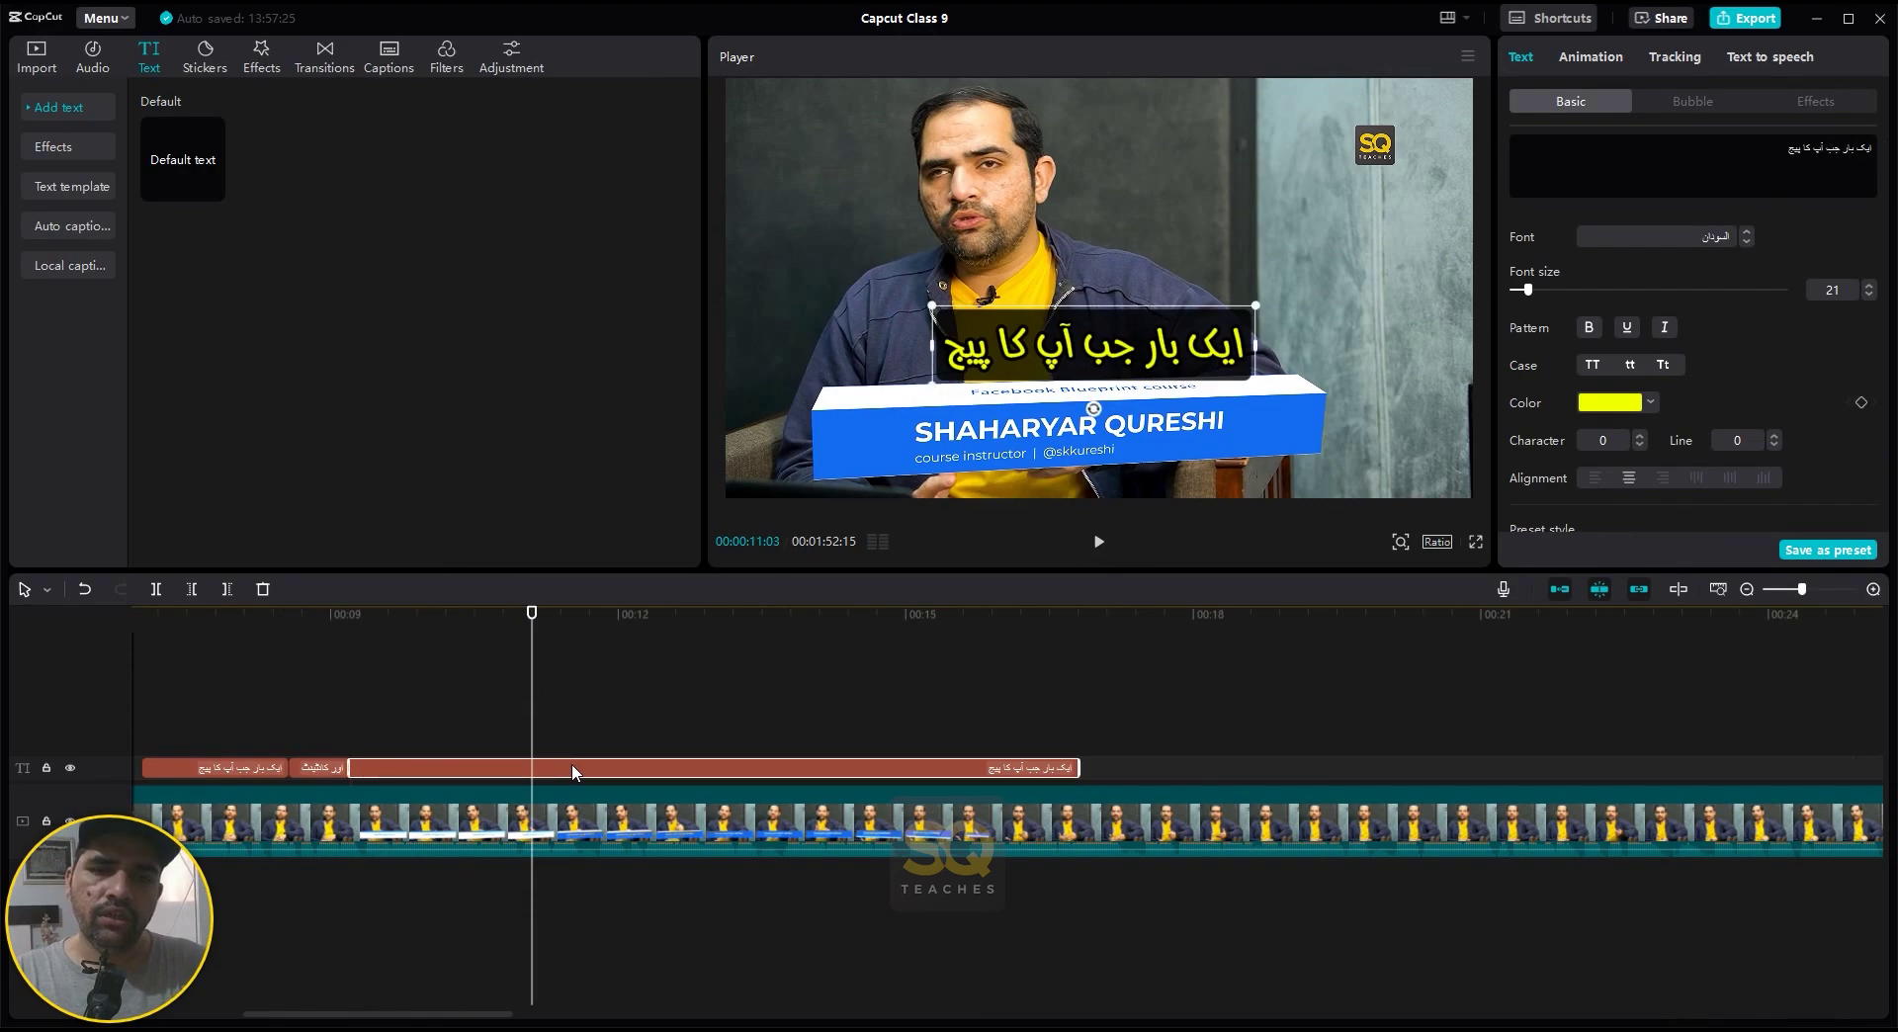
pyautogui.hotkey('ctrl', 'b')
# - Replace the third caption segment's text with the Urdu phrase مونیٹاءزیشن کے لیے
pyautogui.click(462, 722)
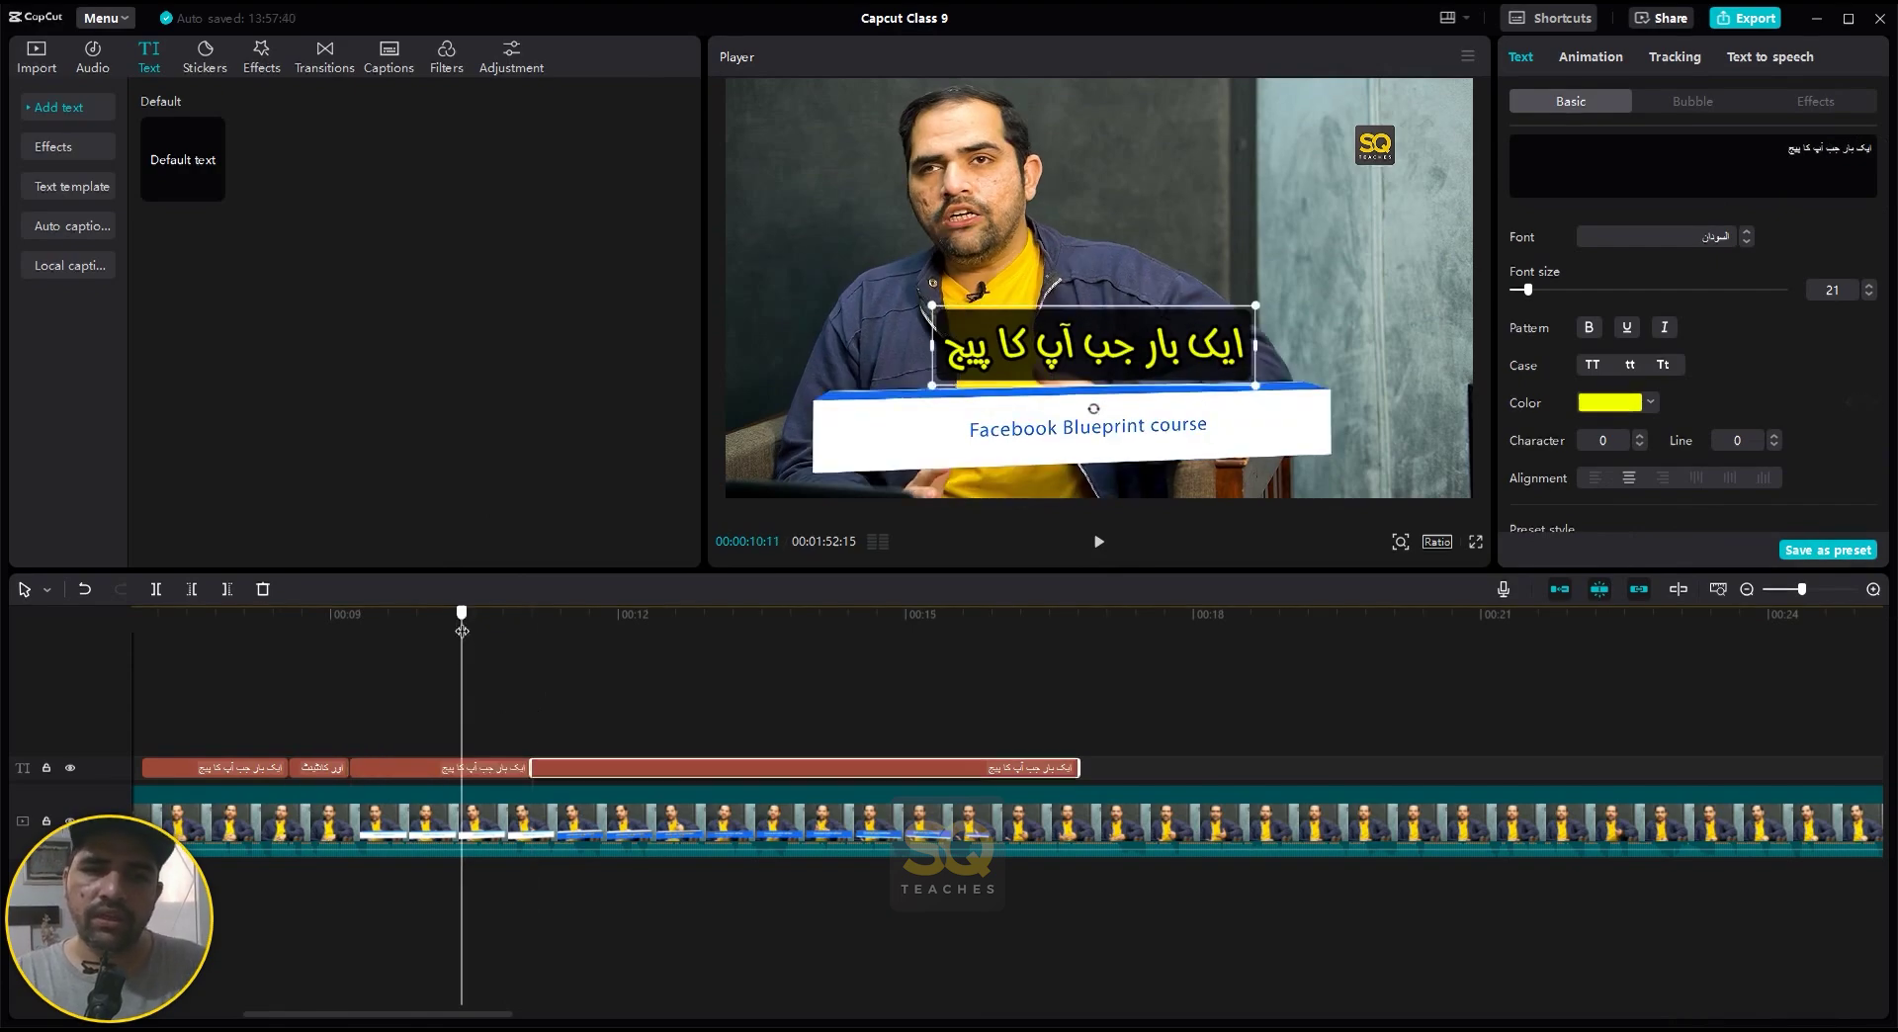
pyautogui.click(460, 767)
pyautogui.tripleClick(1720, 149)
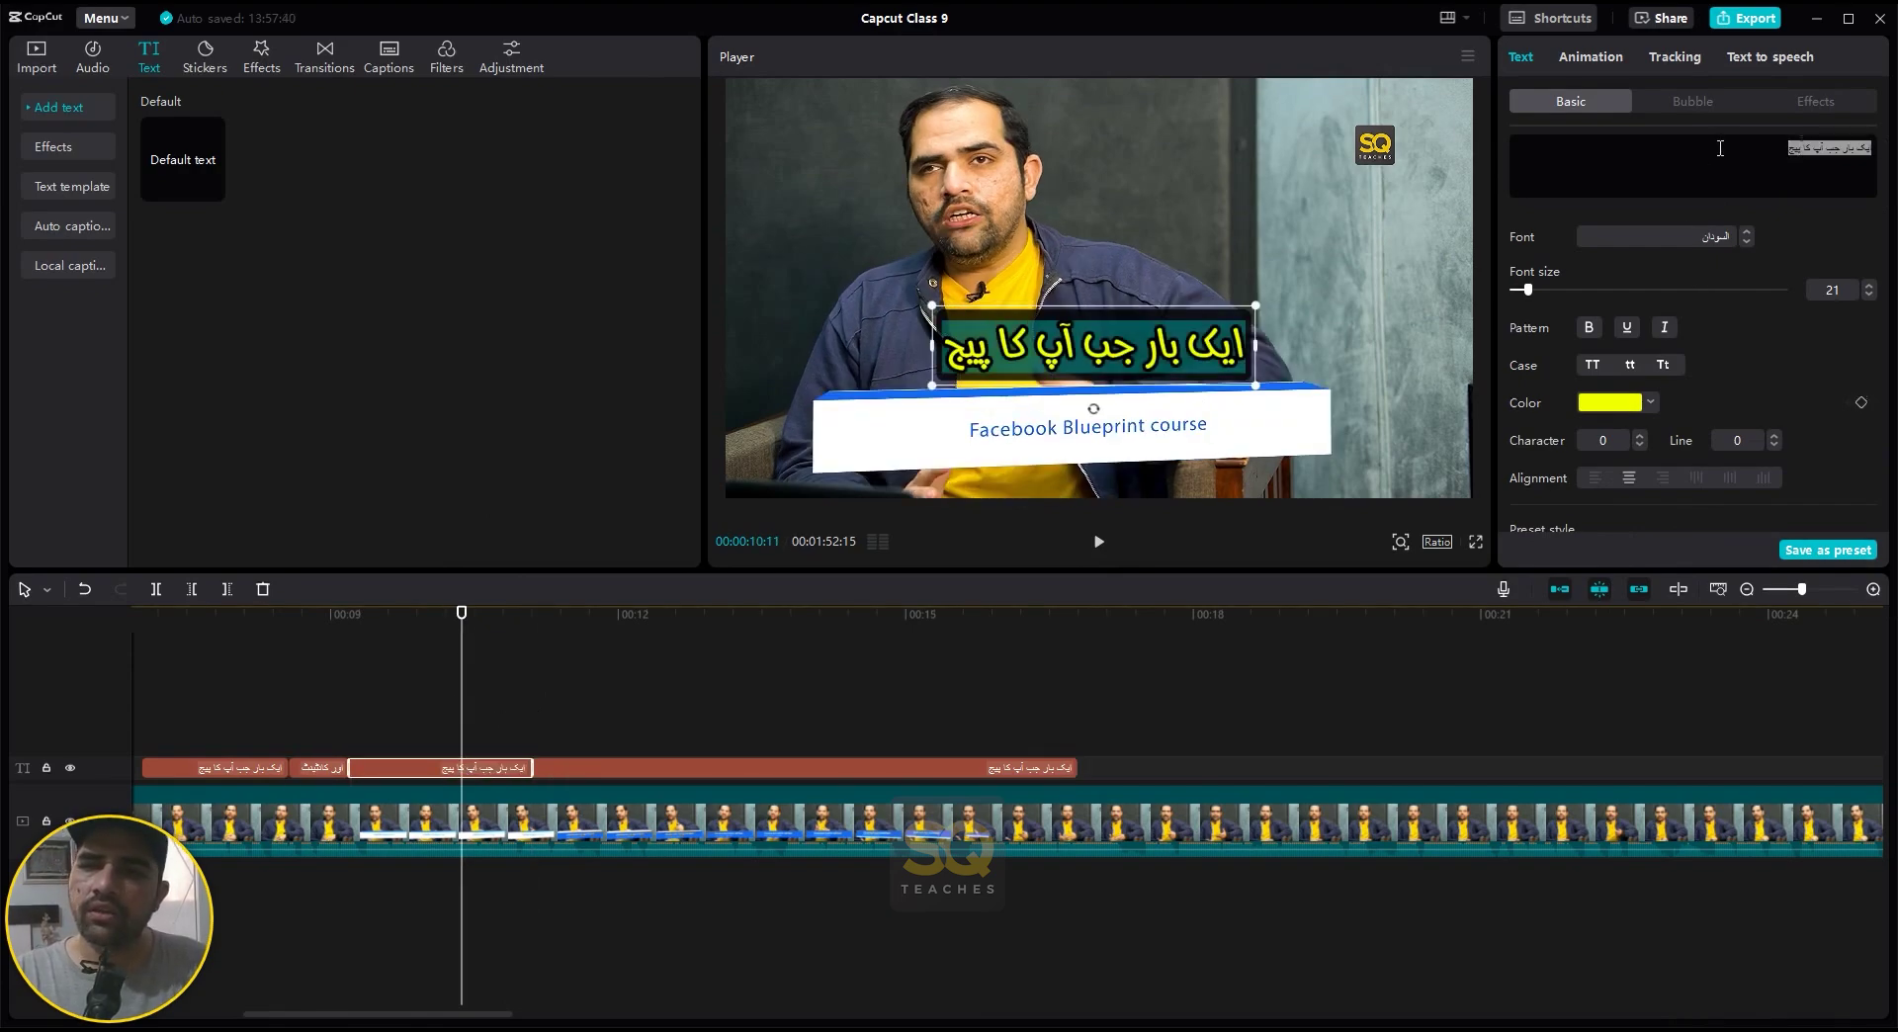
pyautogui.write('مو')
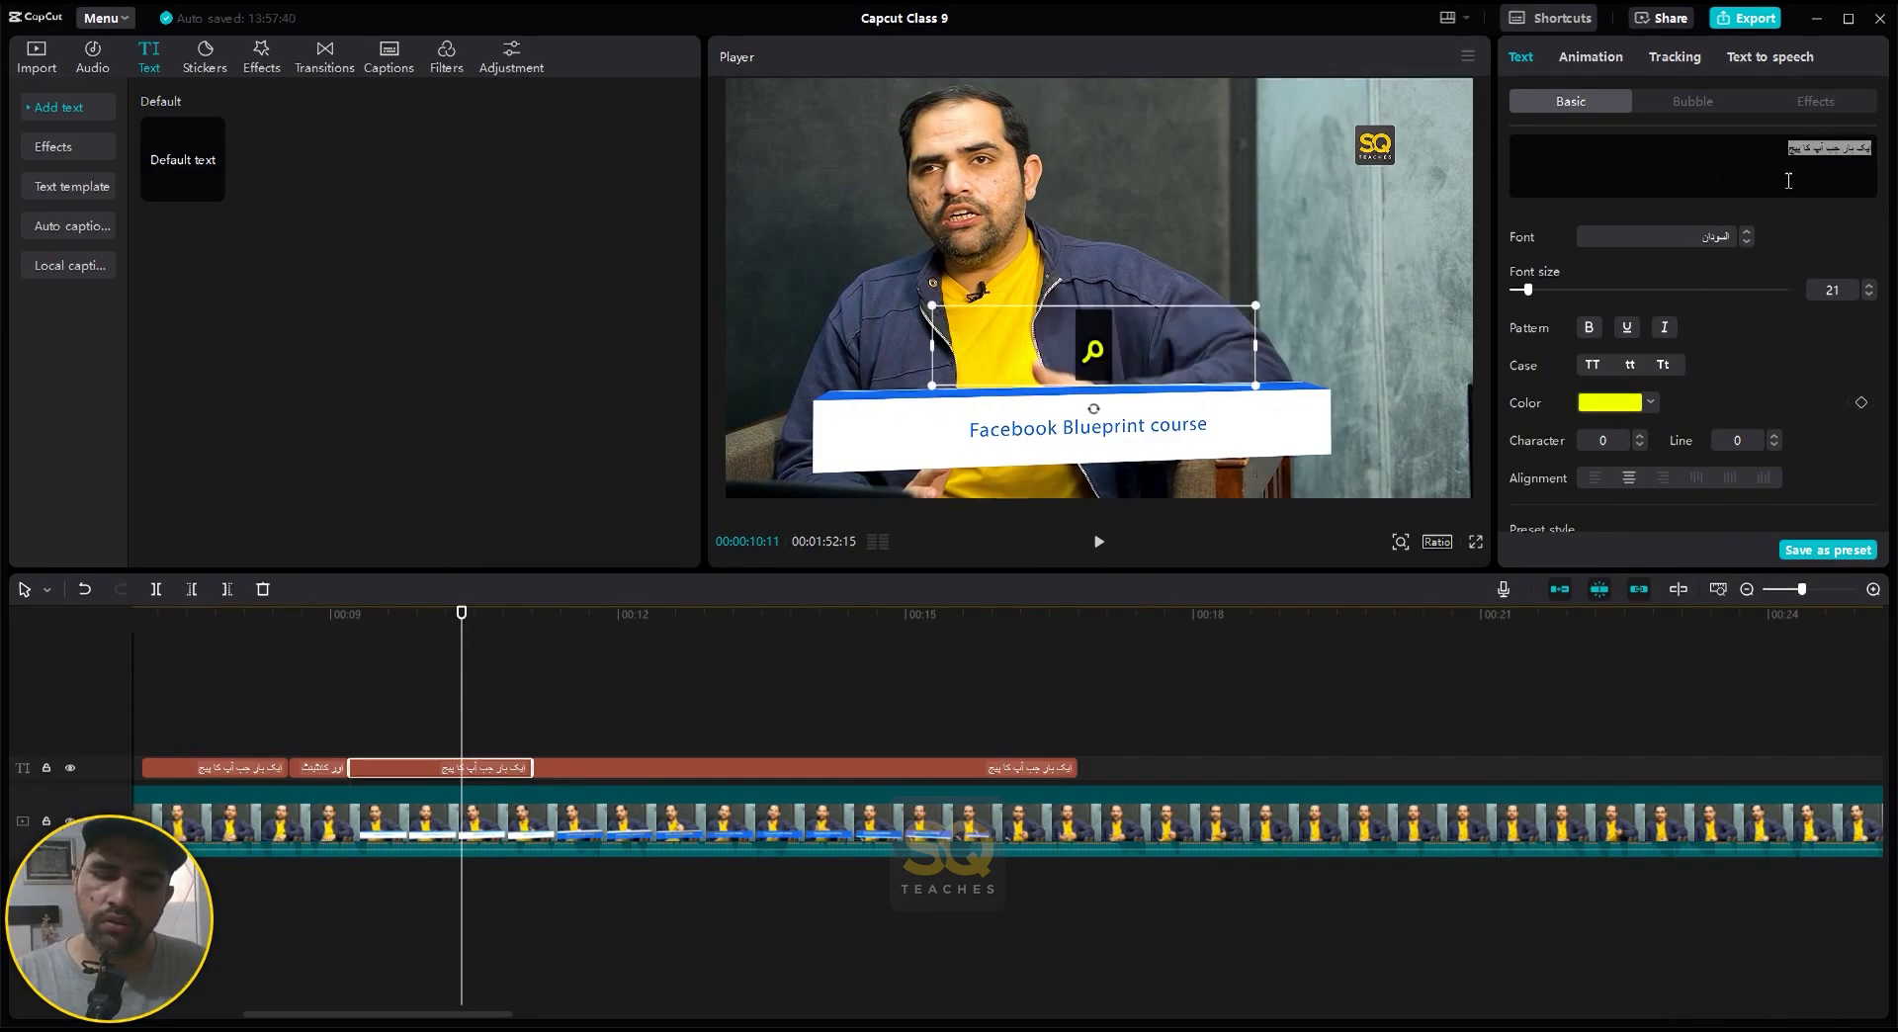
pyautogui.write('نیٹا')
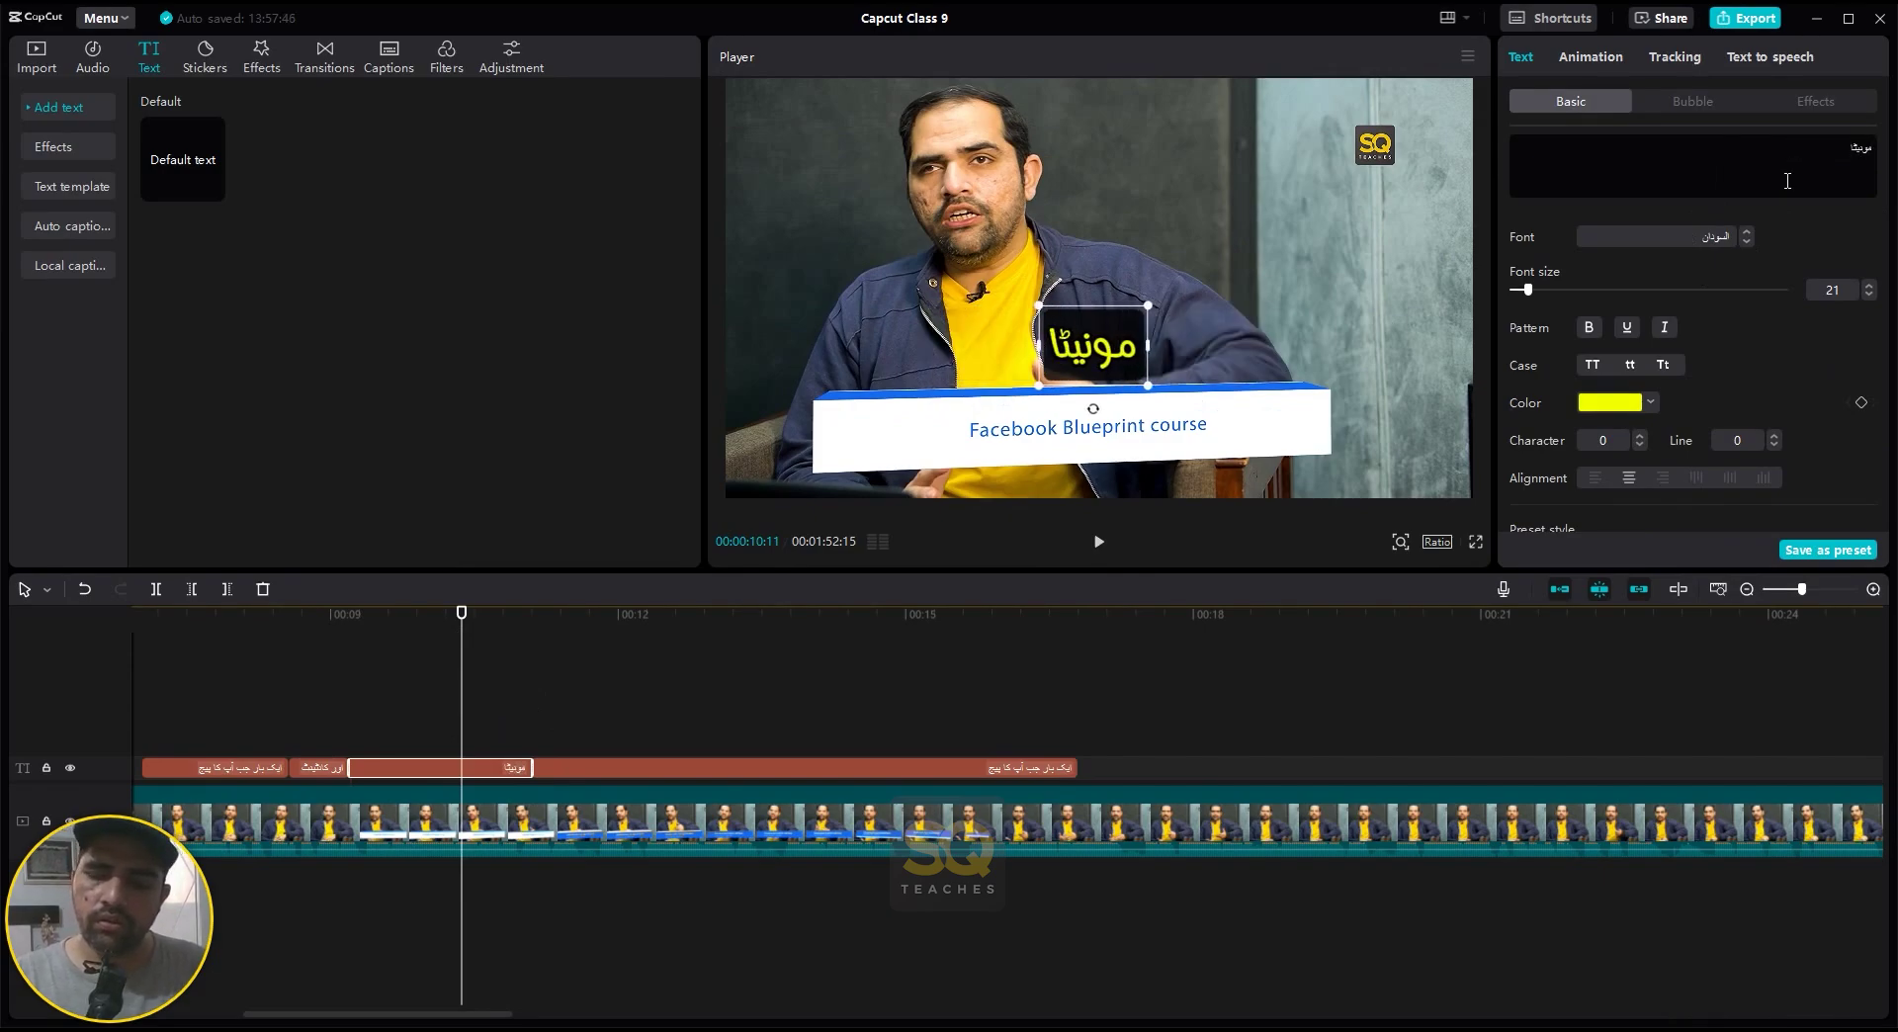
pyautogui.write('ءی')
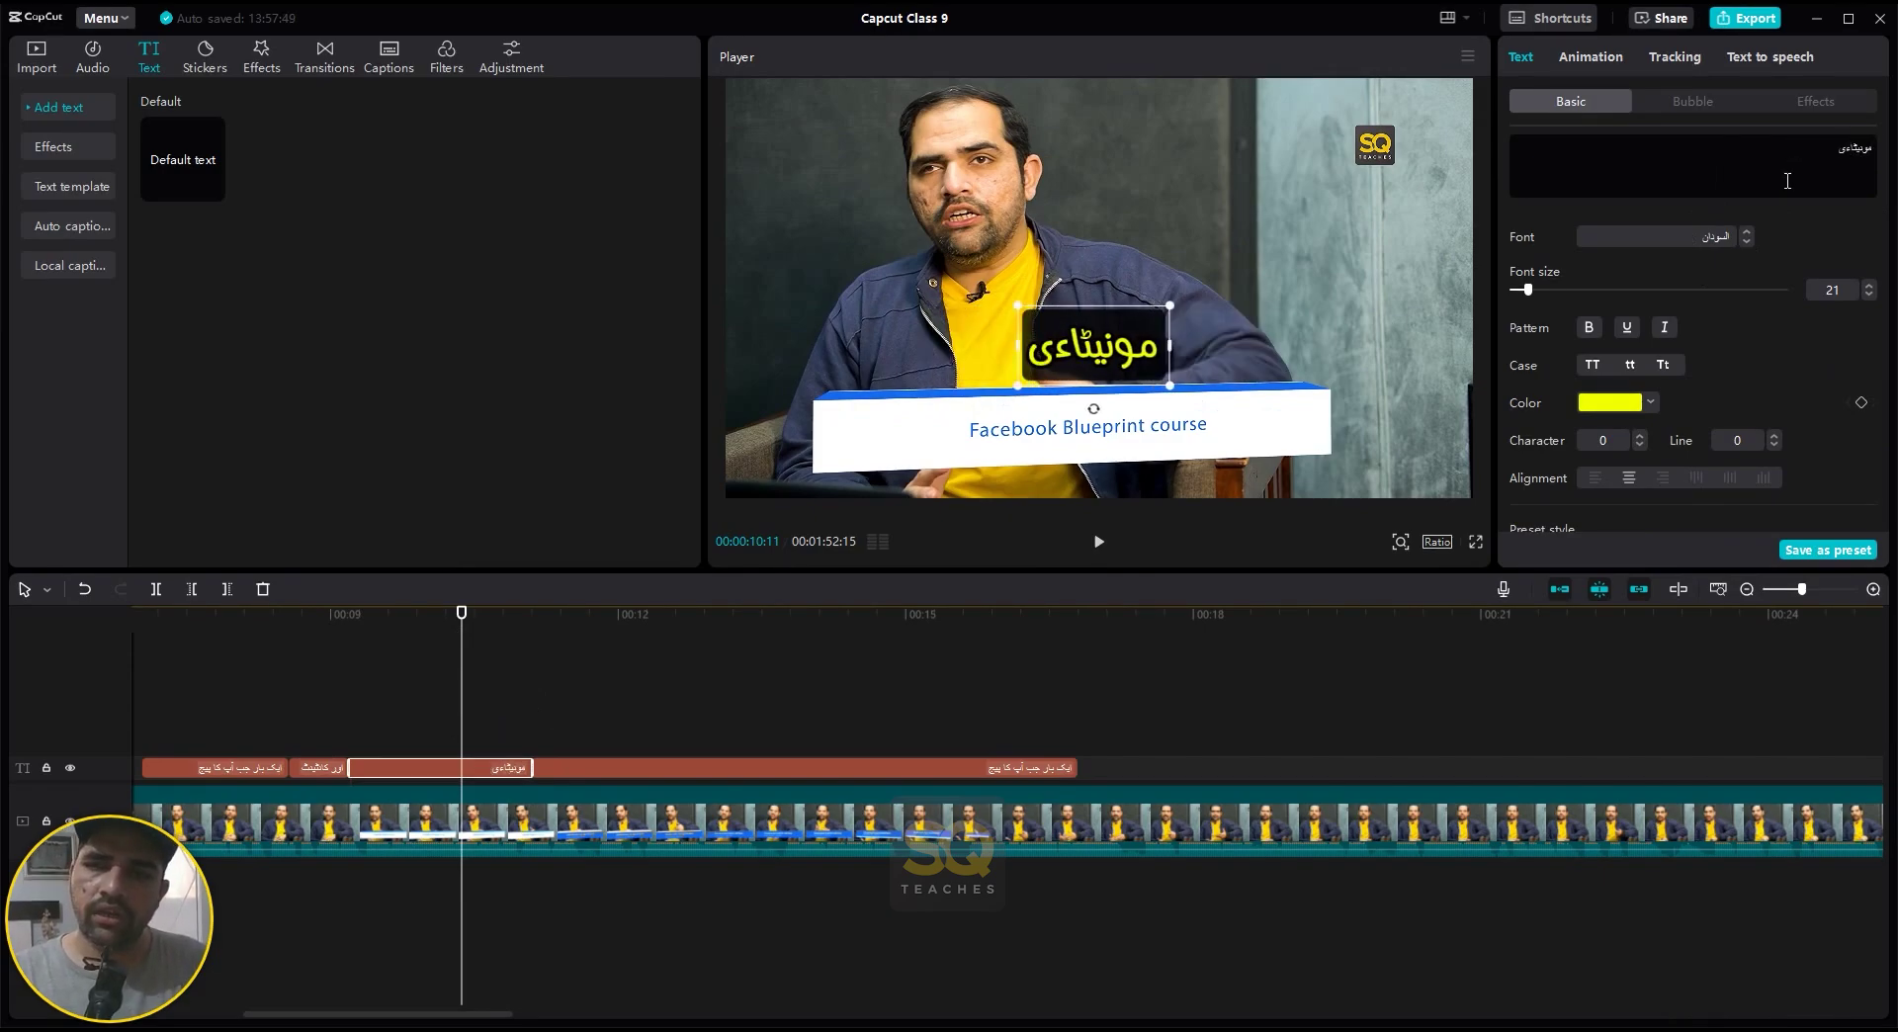
pyautogui.press('BackSpace')
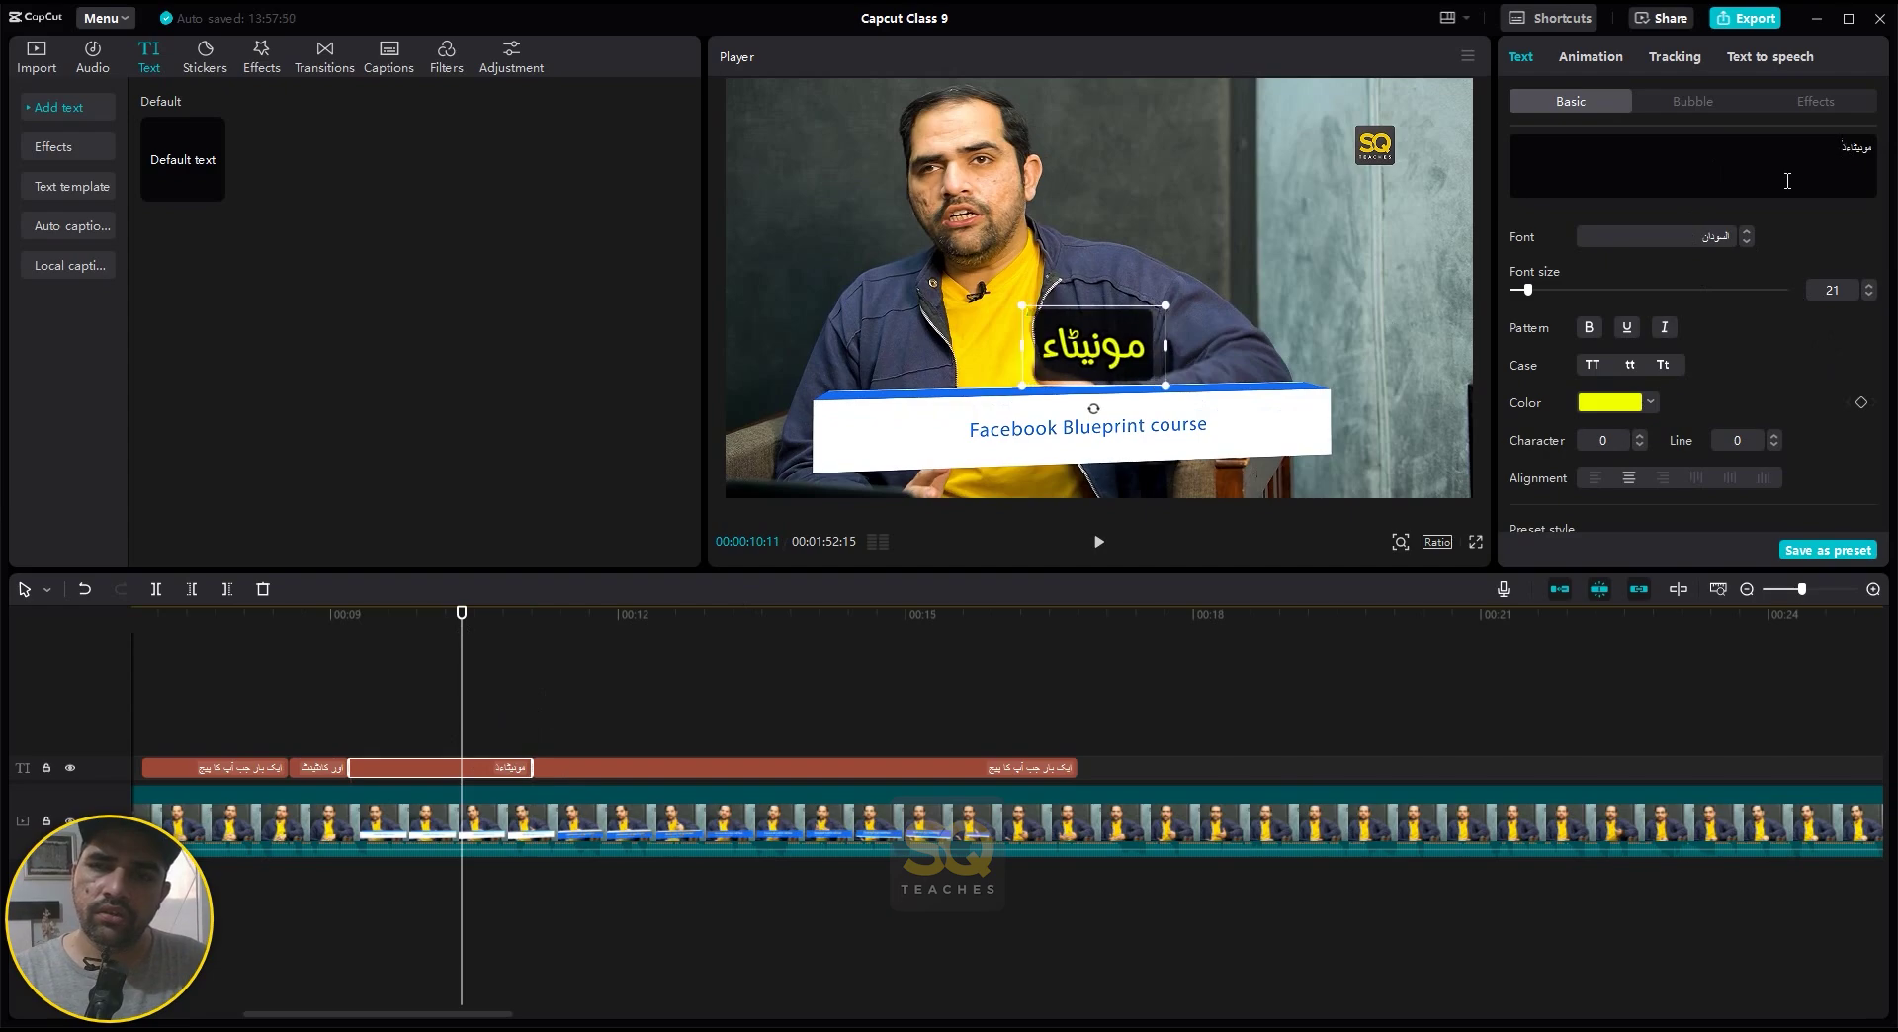
pyautogui.press('BackSpace')
pyautogui.write('ءز')
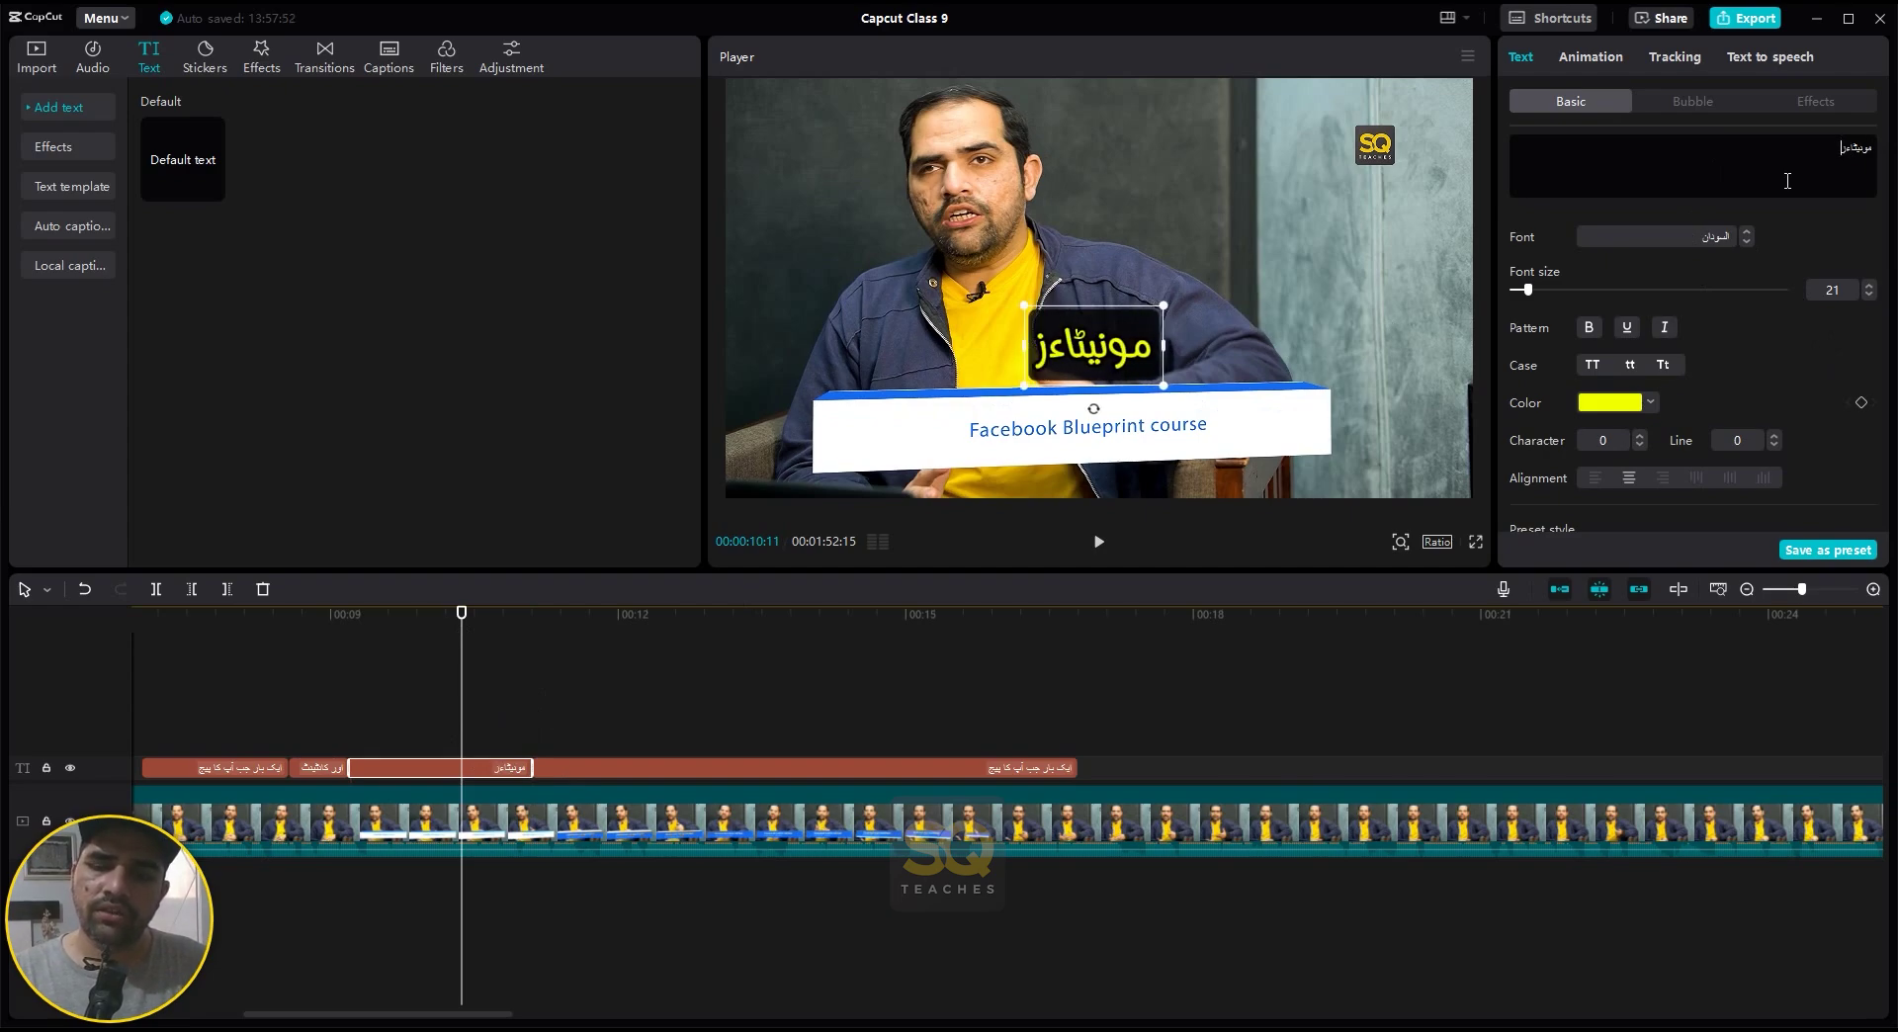
pyautogui.write('یشن')
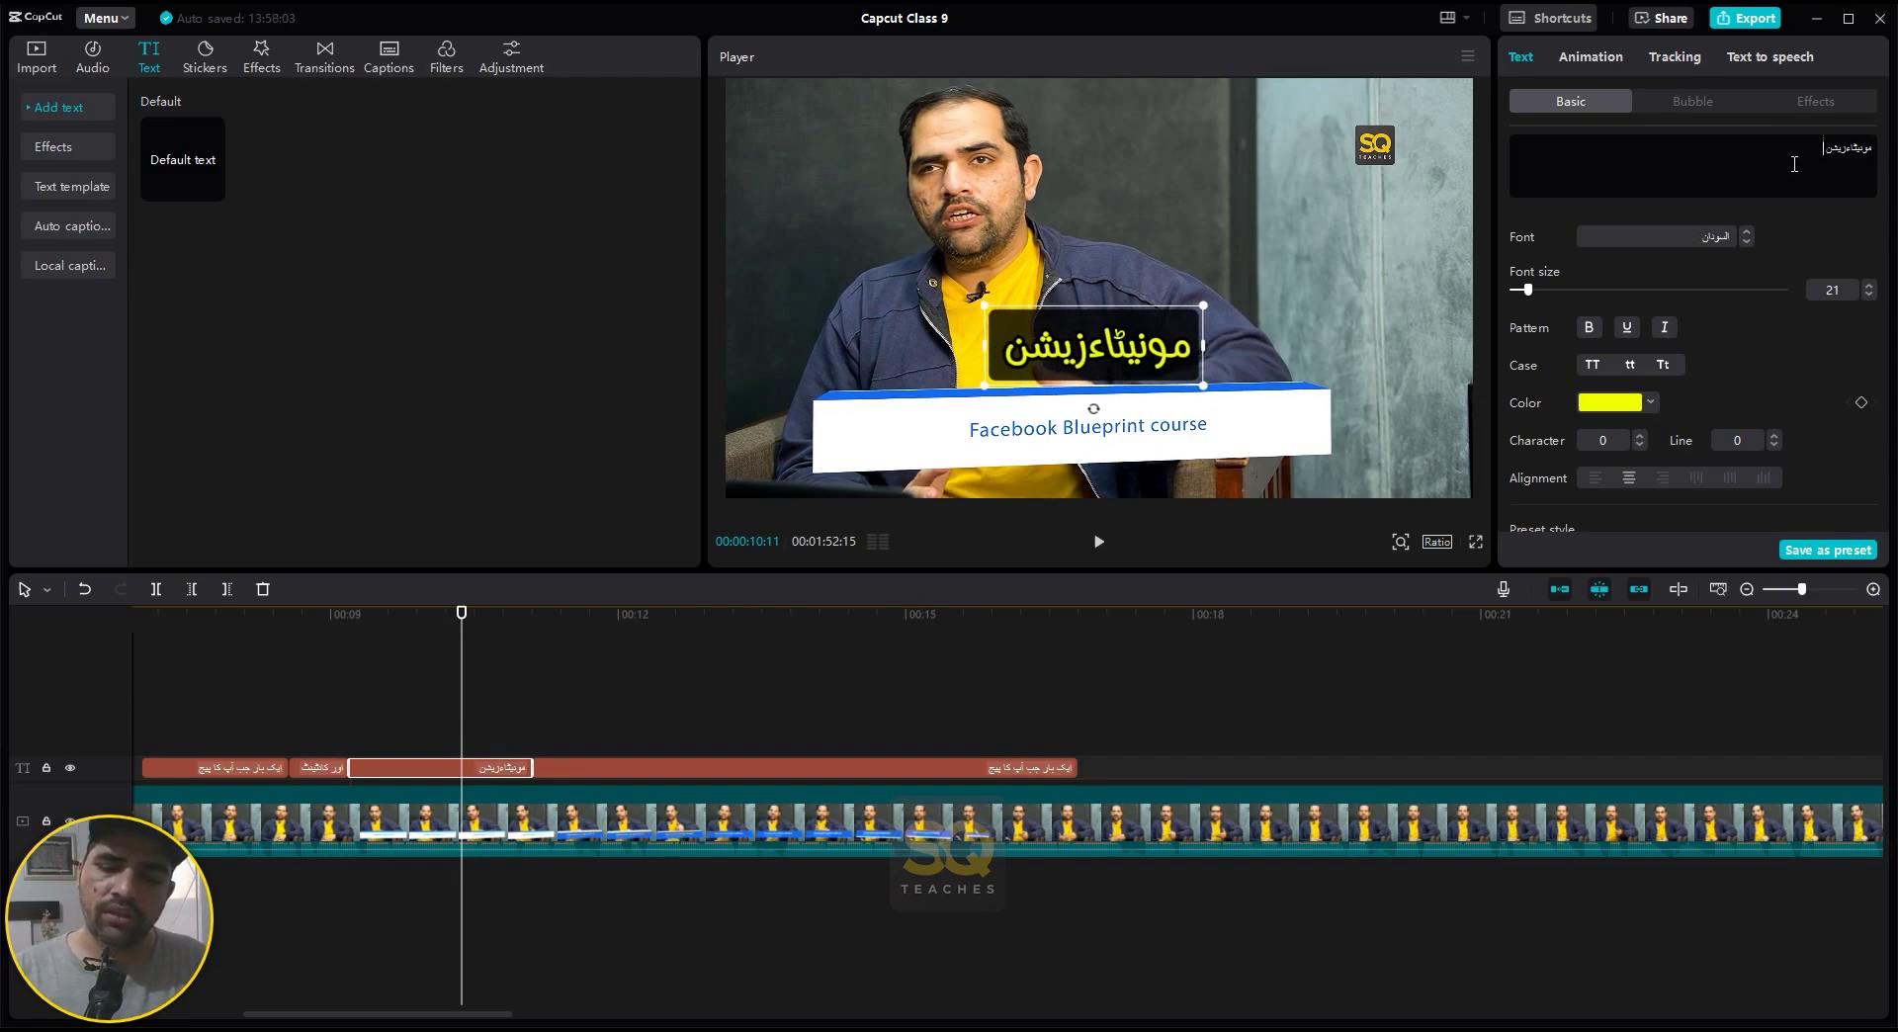
pyautogui.write('کے لیے')
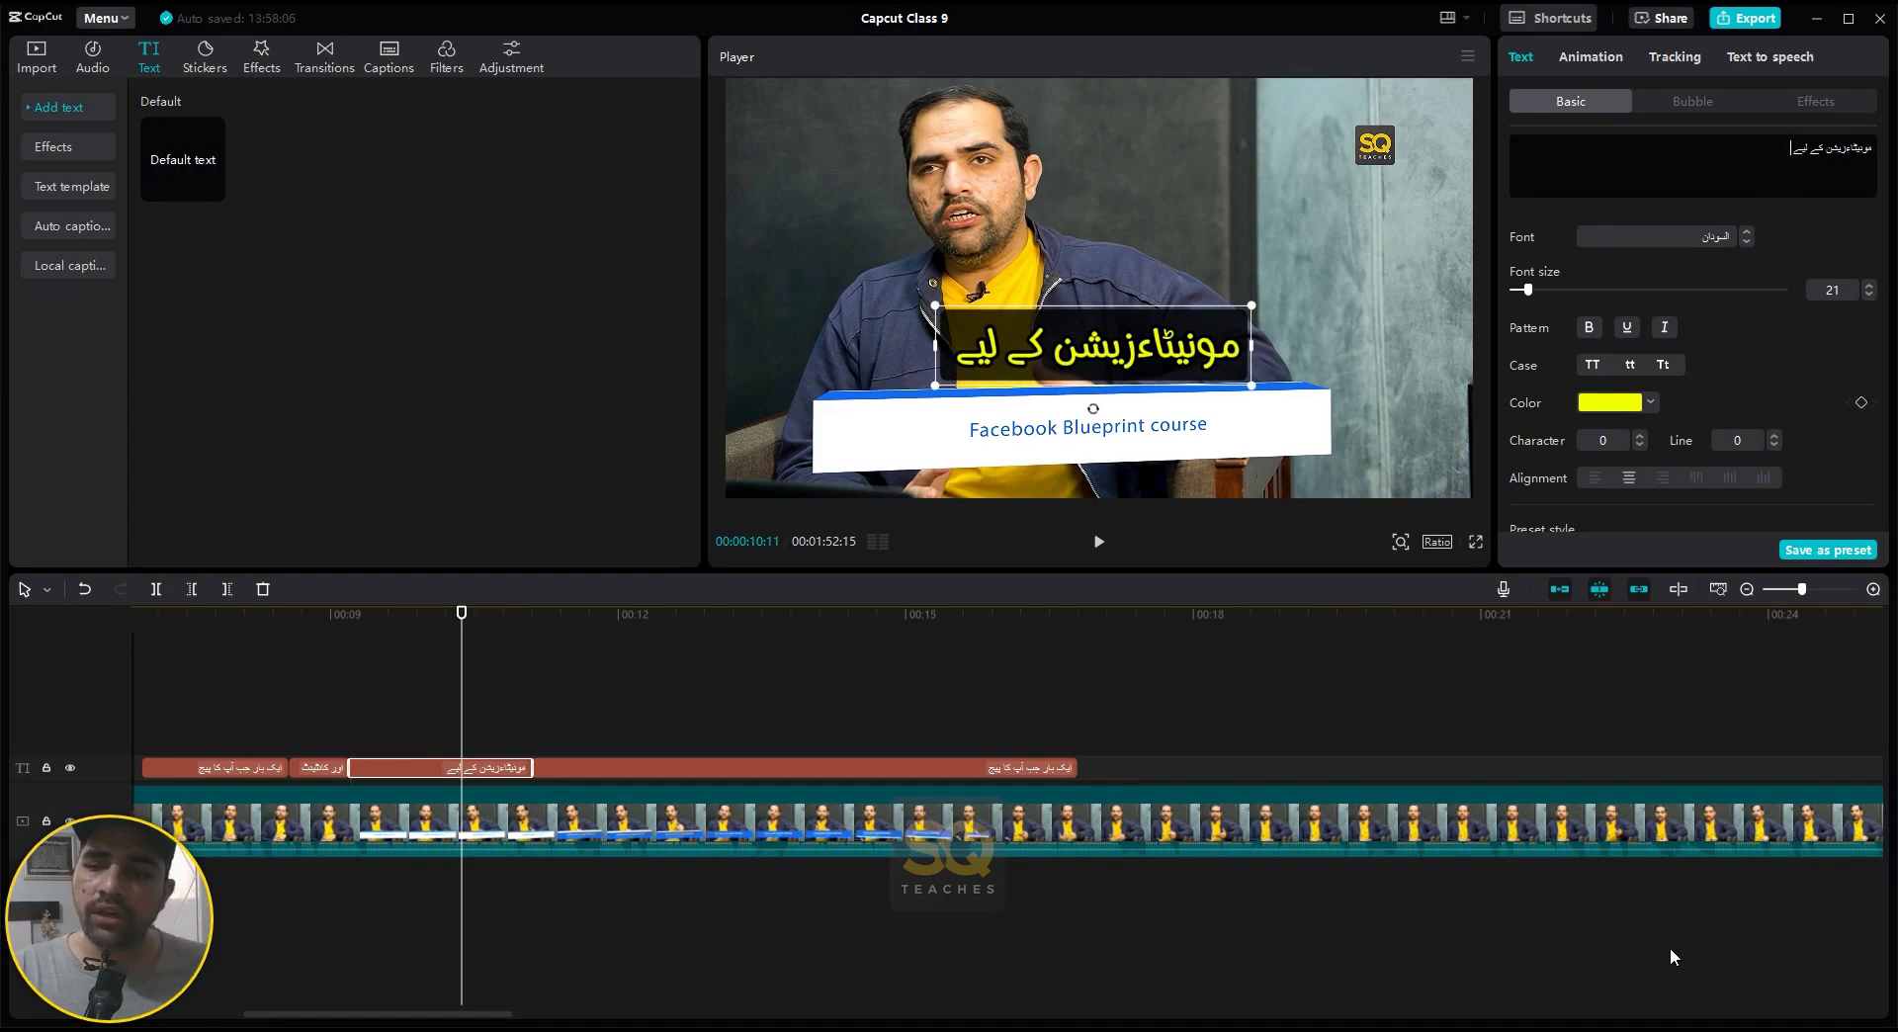
# - Continue the third caption with the English word eligible, followed by ہو جاتا ہے with the Urdu Pakistan keyboard
pyautogui.click(1769, 1029)
pyautogui.click(1755, 828)
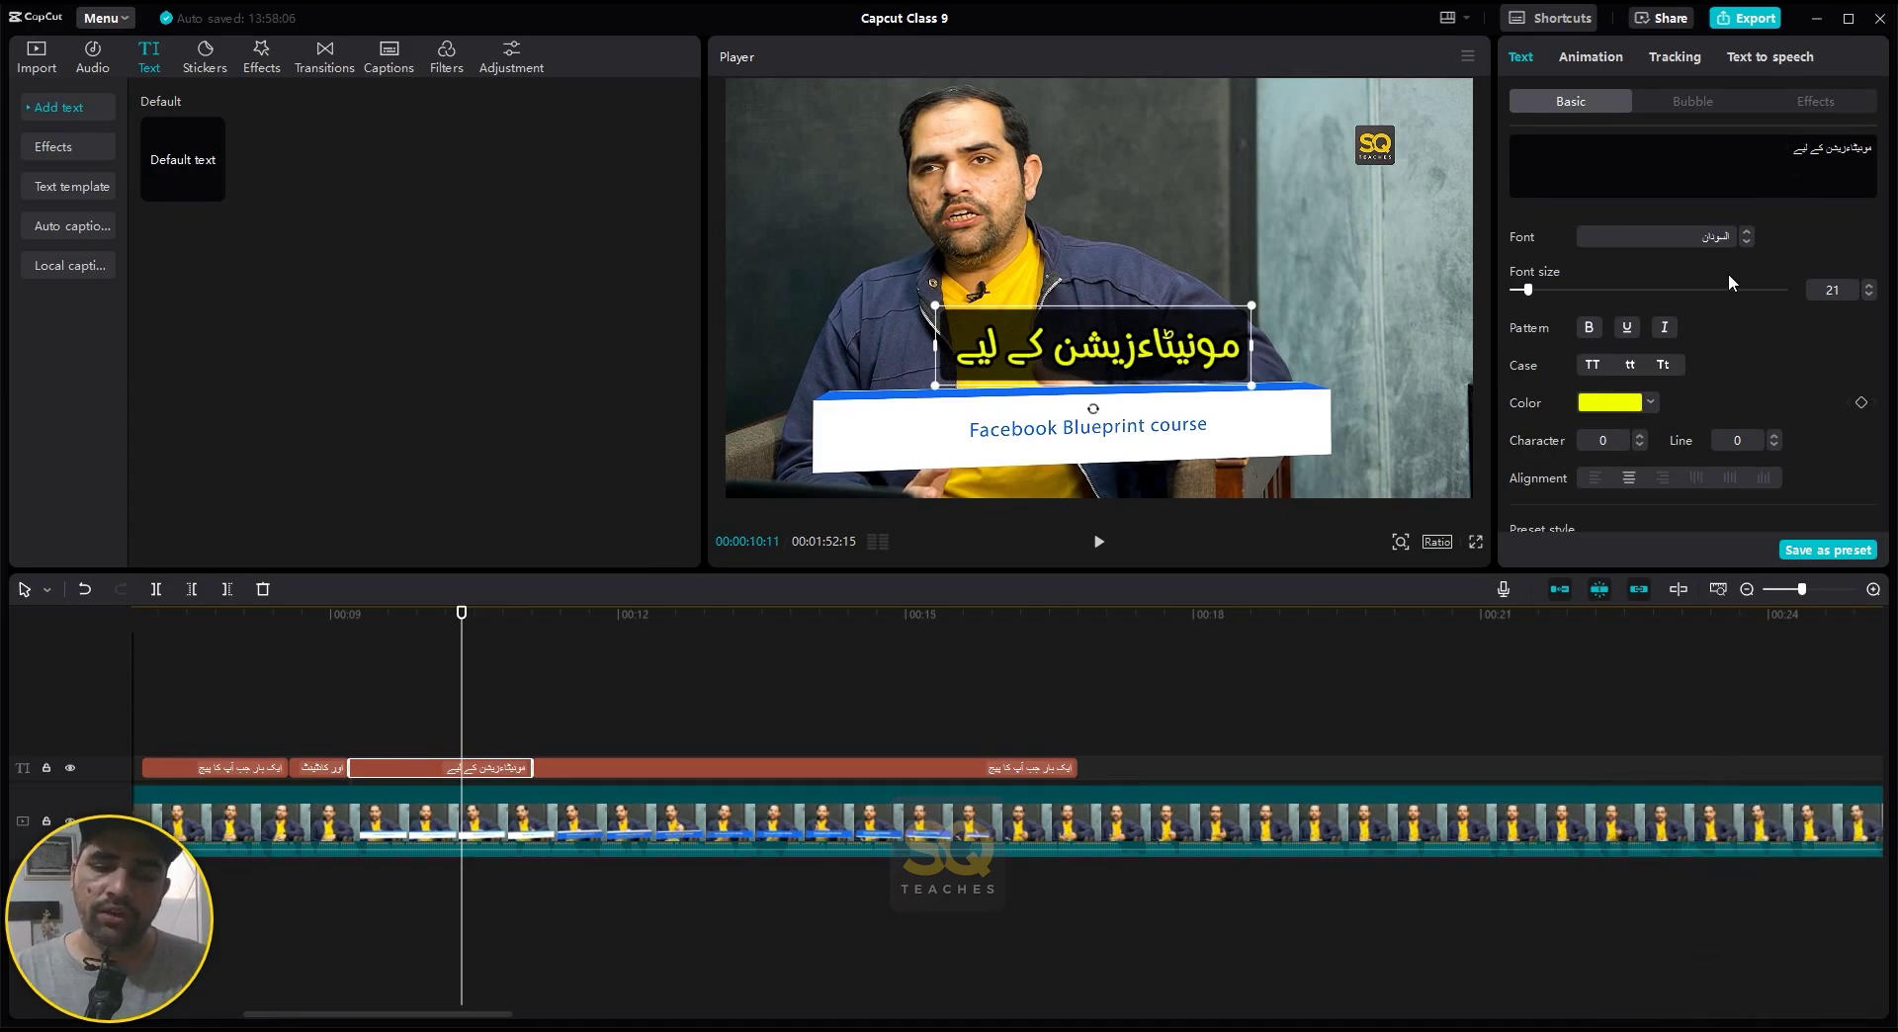
pyautogui.write('eligible')
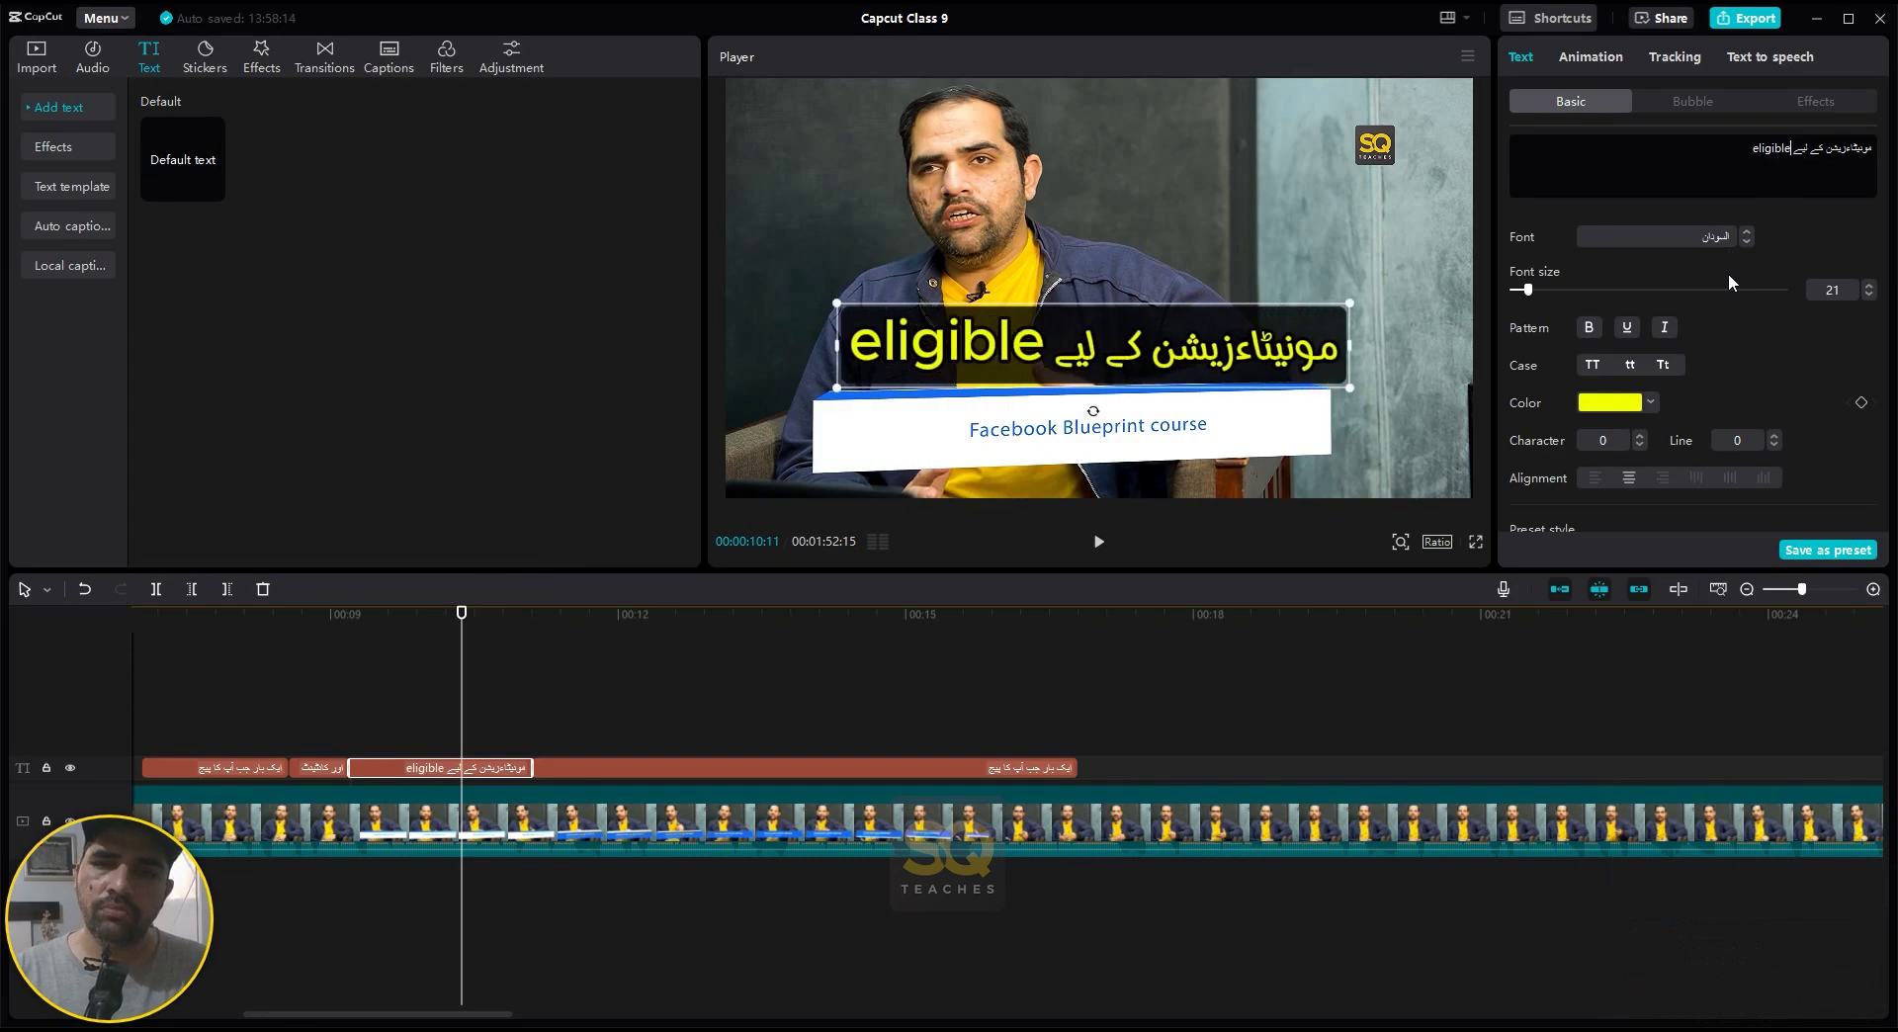
pyautogui.click(1769, 1029)
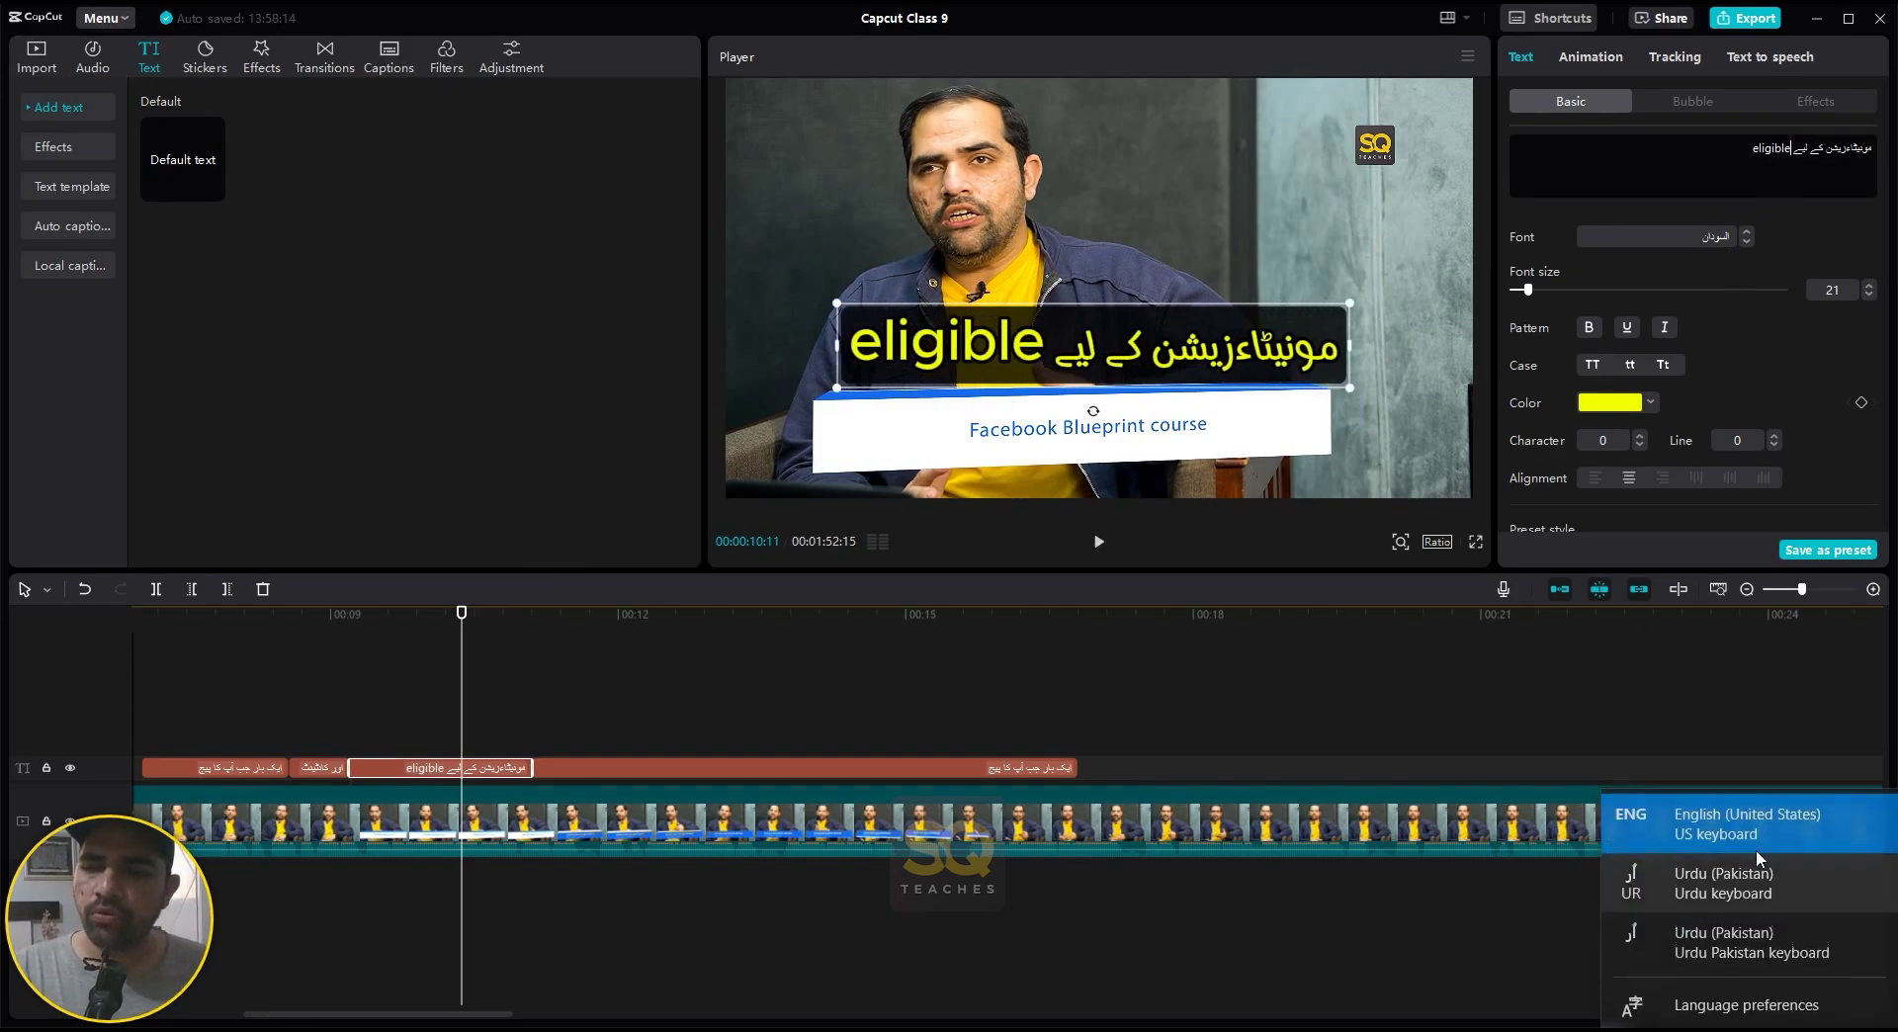
pyautogui.click(1733, 941)
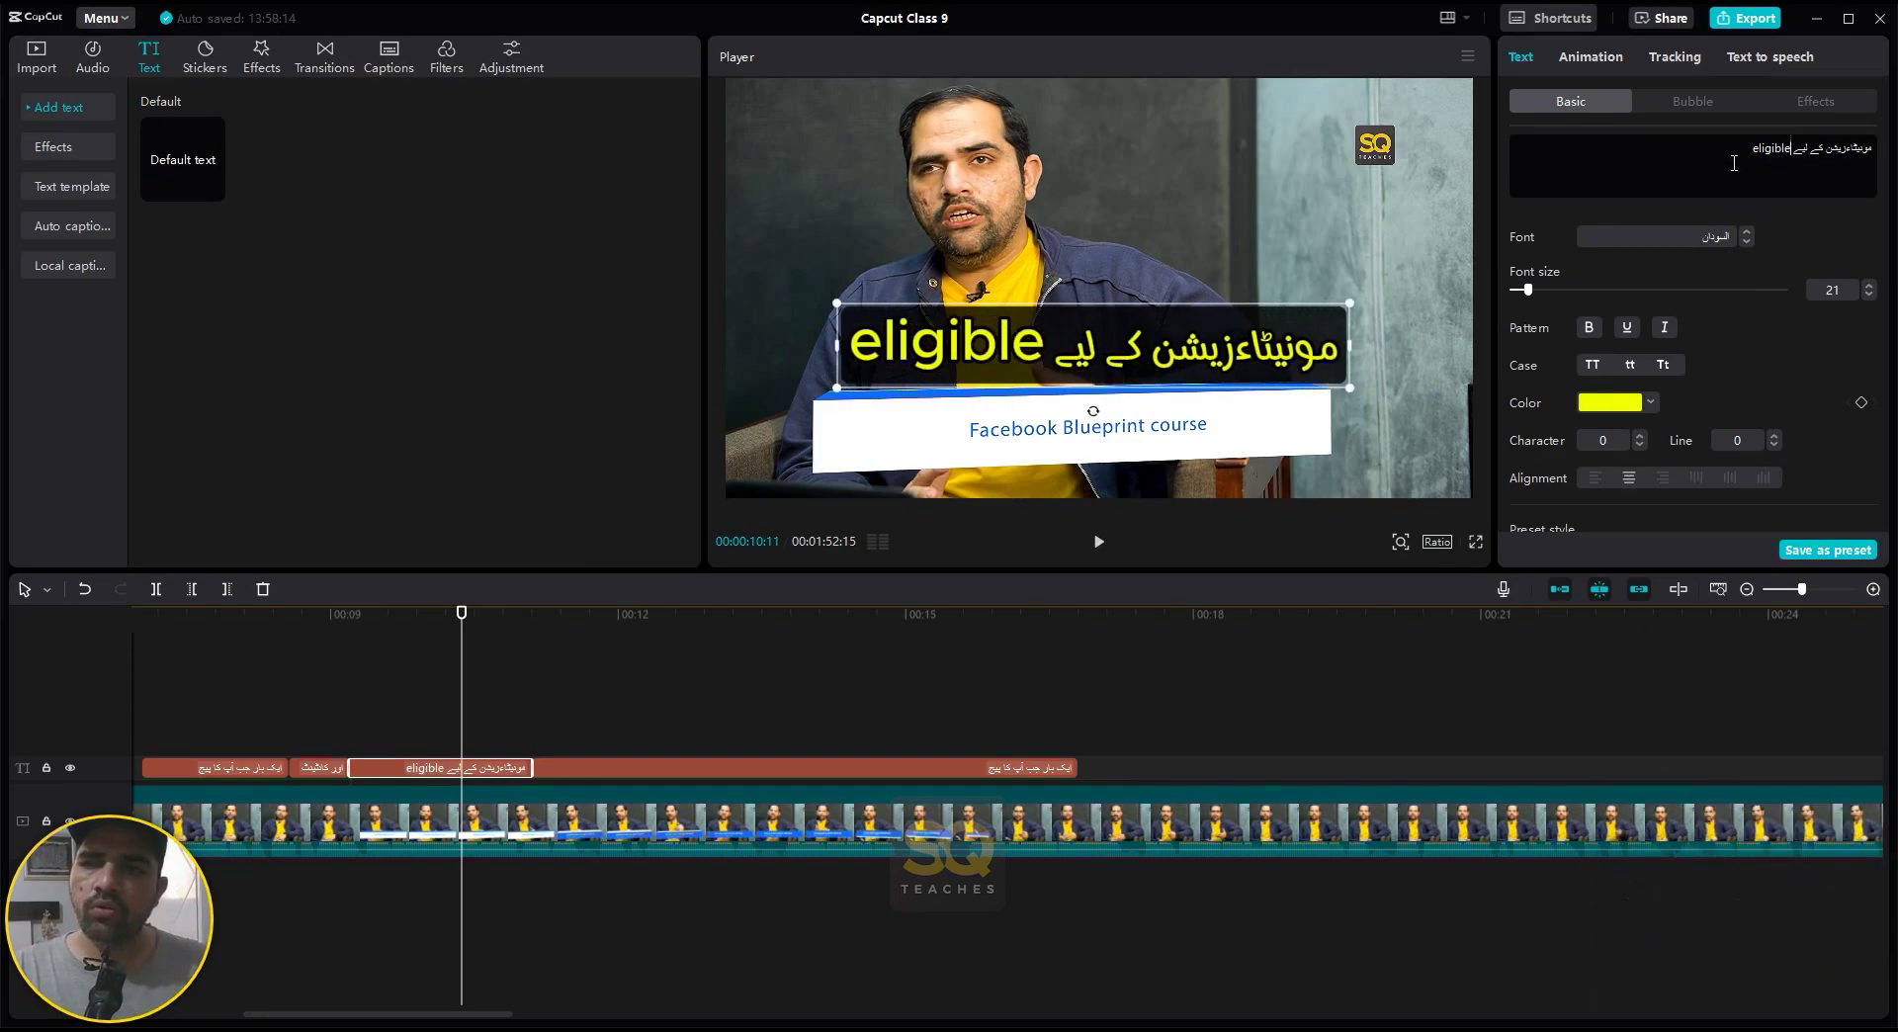
pyautogui.write('ہو جاتا ہ')
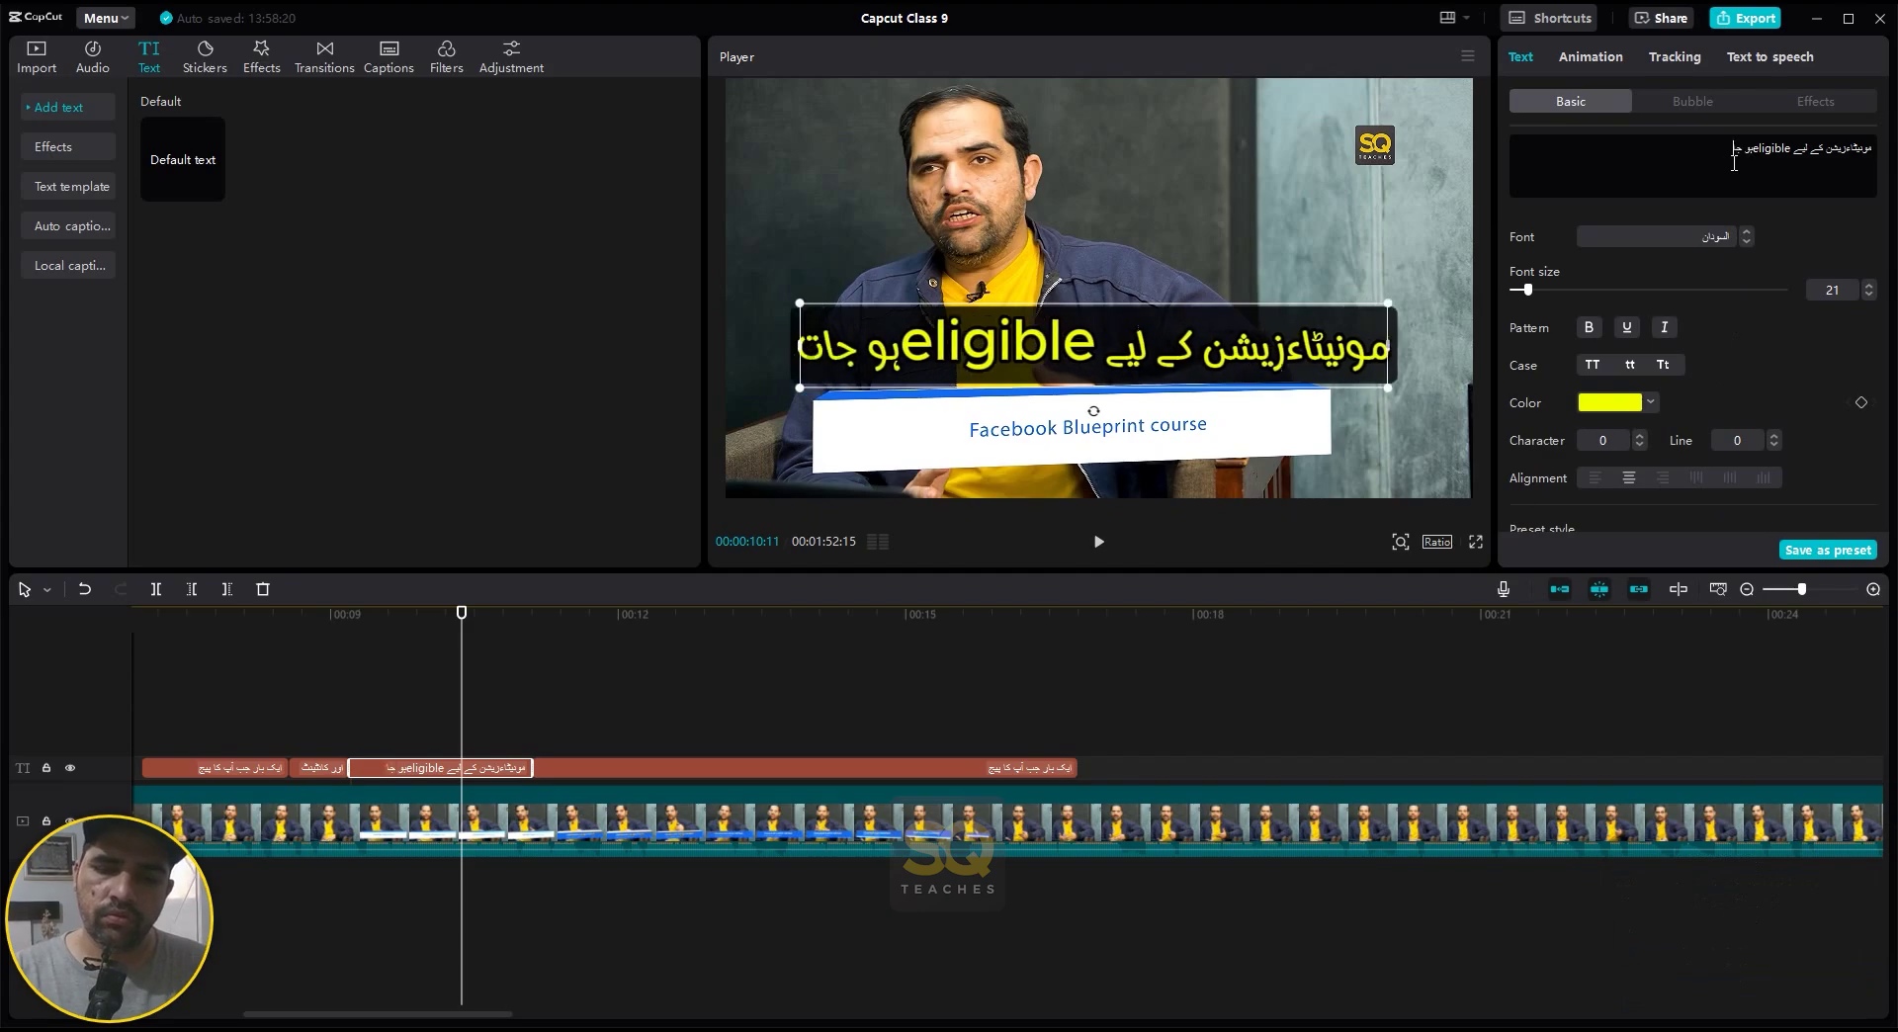
pyautogui.write('ے')
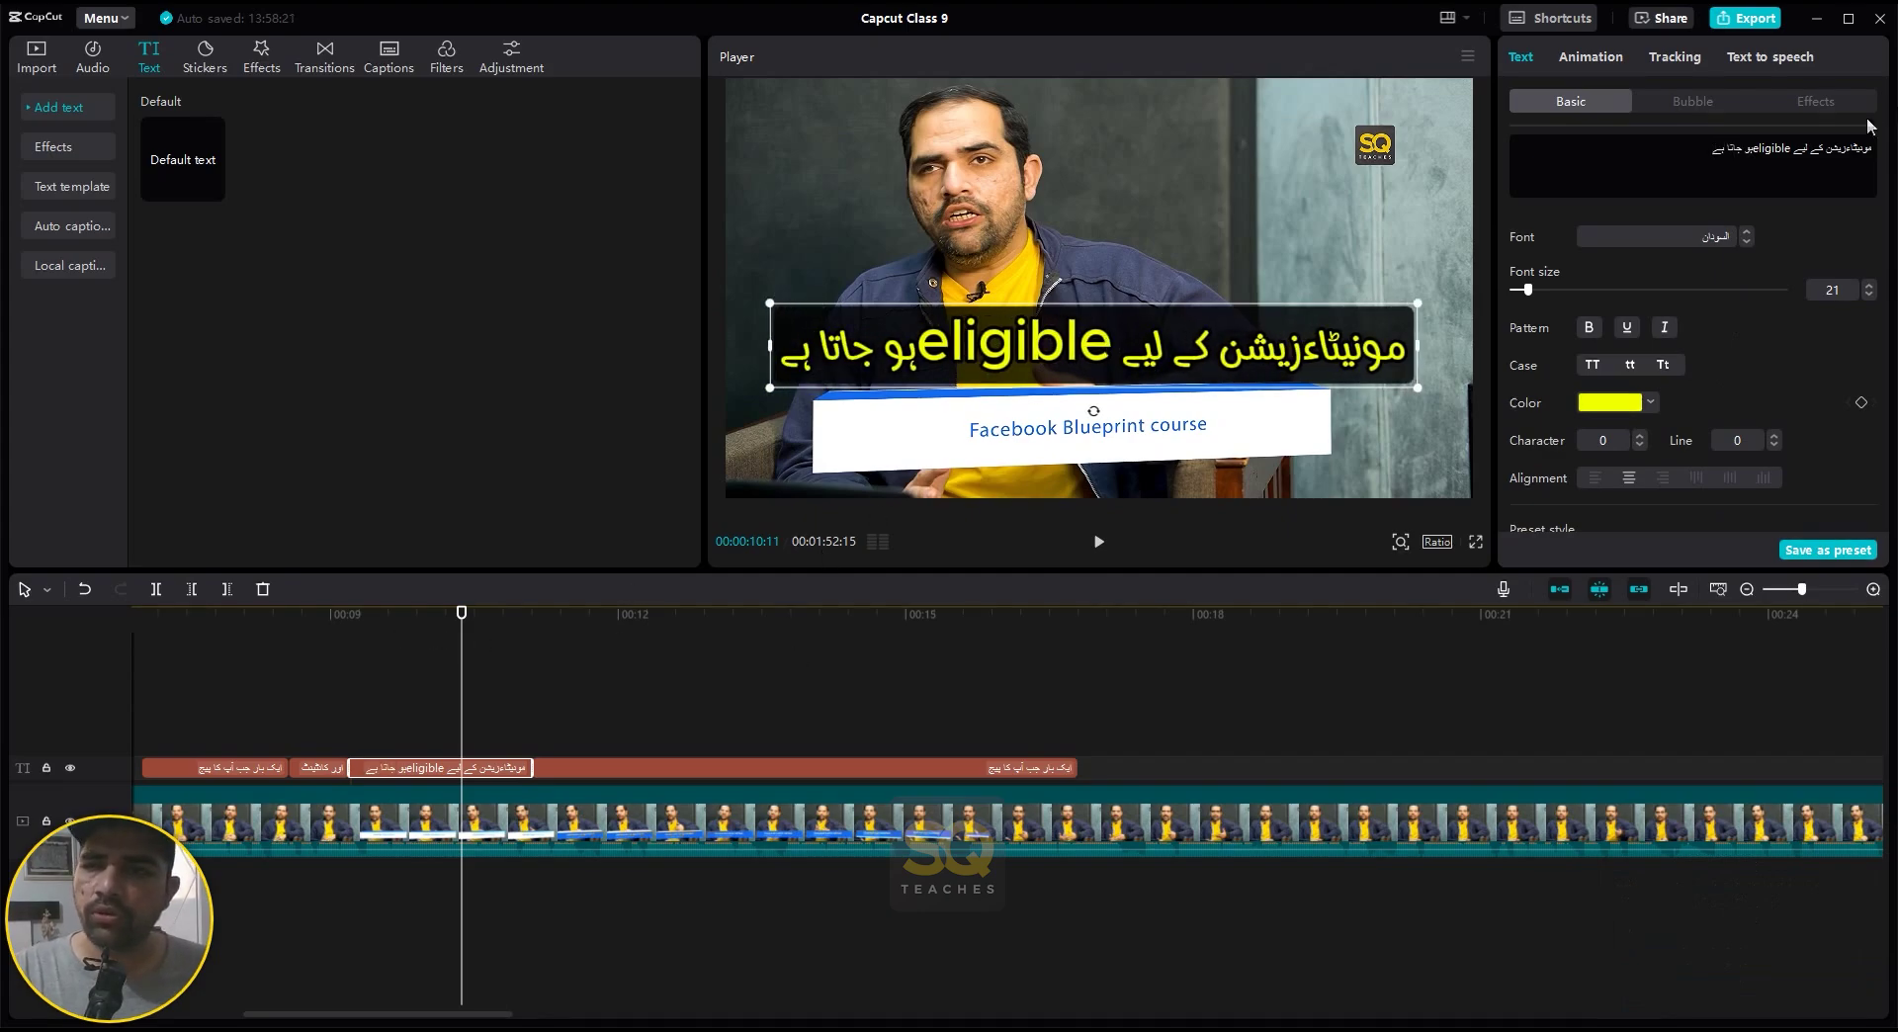
# - Reduce the font size of only the word eligible in the third caption to 14
pyautogui.moveTo(1763, 147)
pyautogui.mouseDown()
pyautogui.moveTo(1794, 156)
pyautogui.moveTo(1756, 147)
pyautogui.mouseUp()
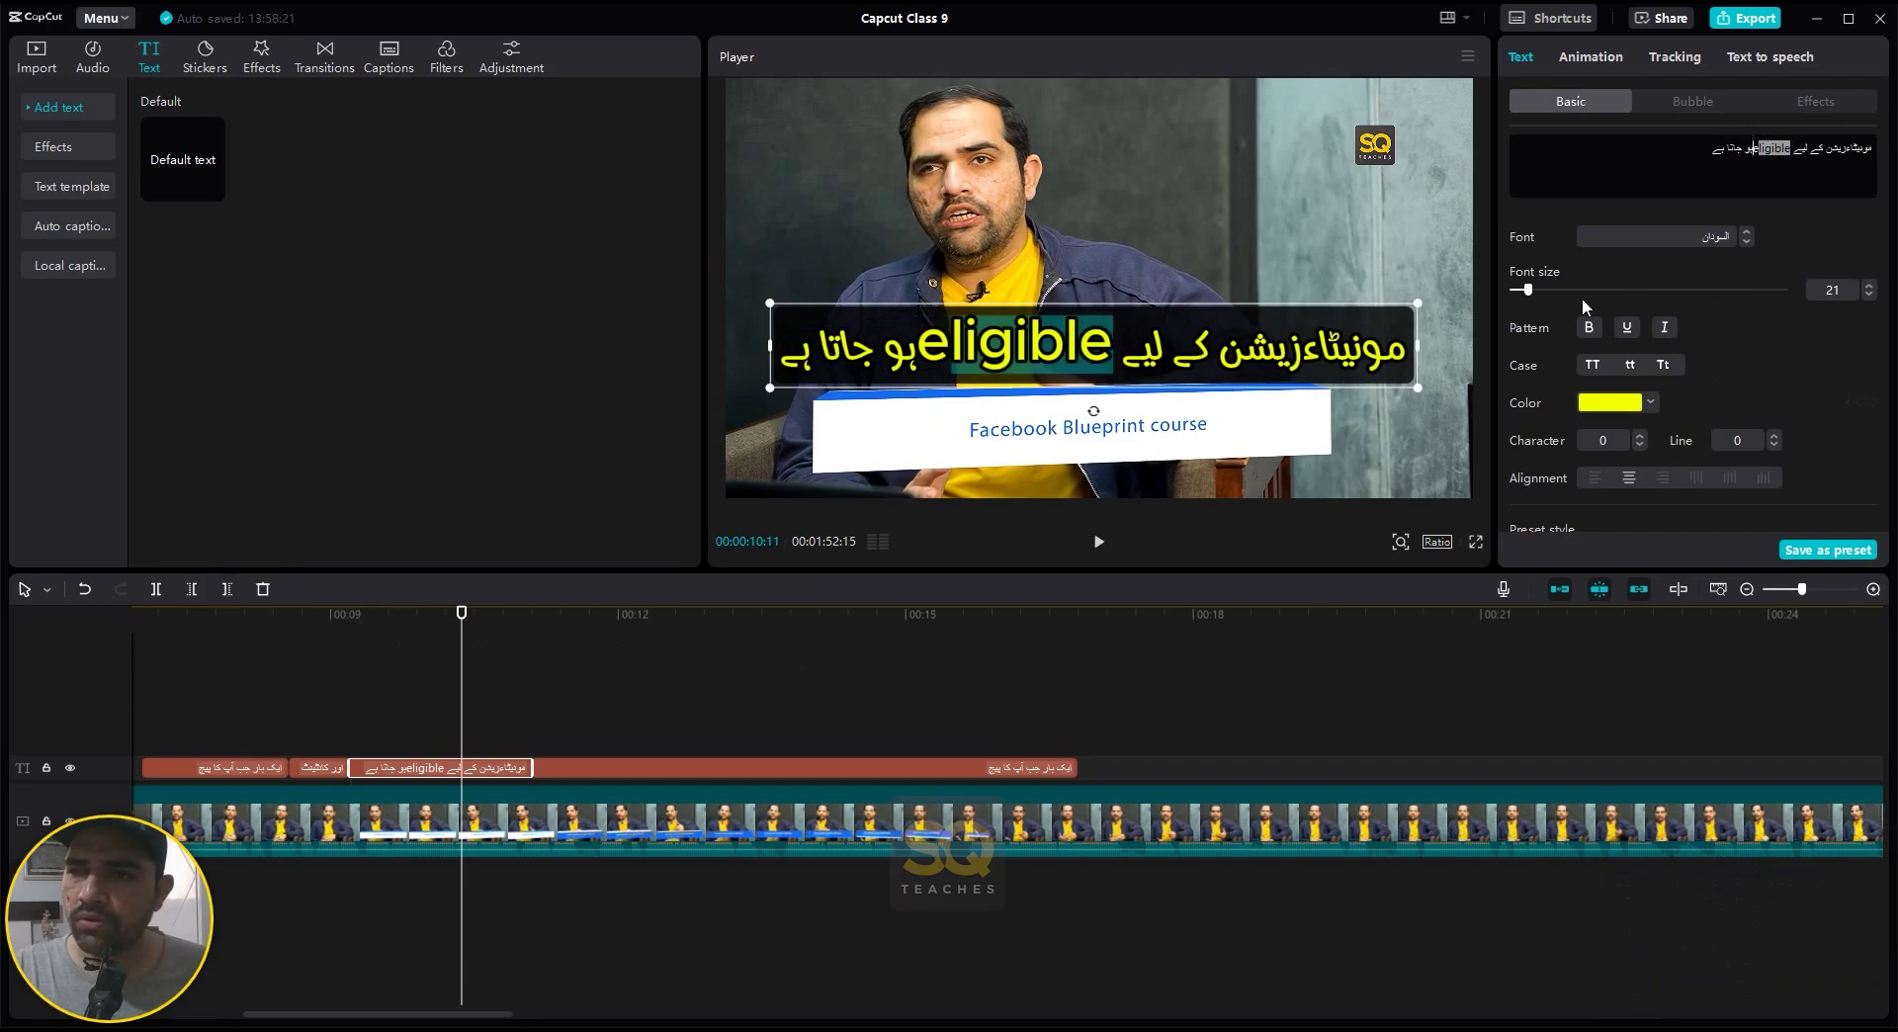
pyautogui.moveTo(1532, 294); pyautogui.dragTo(1527, 290)
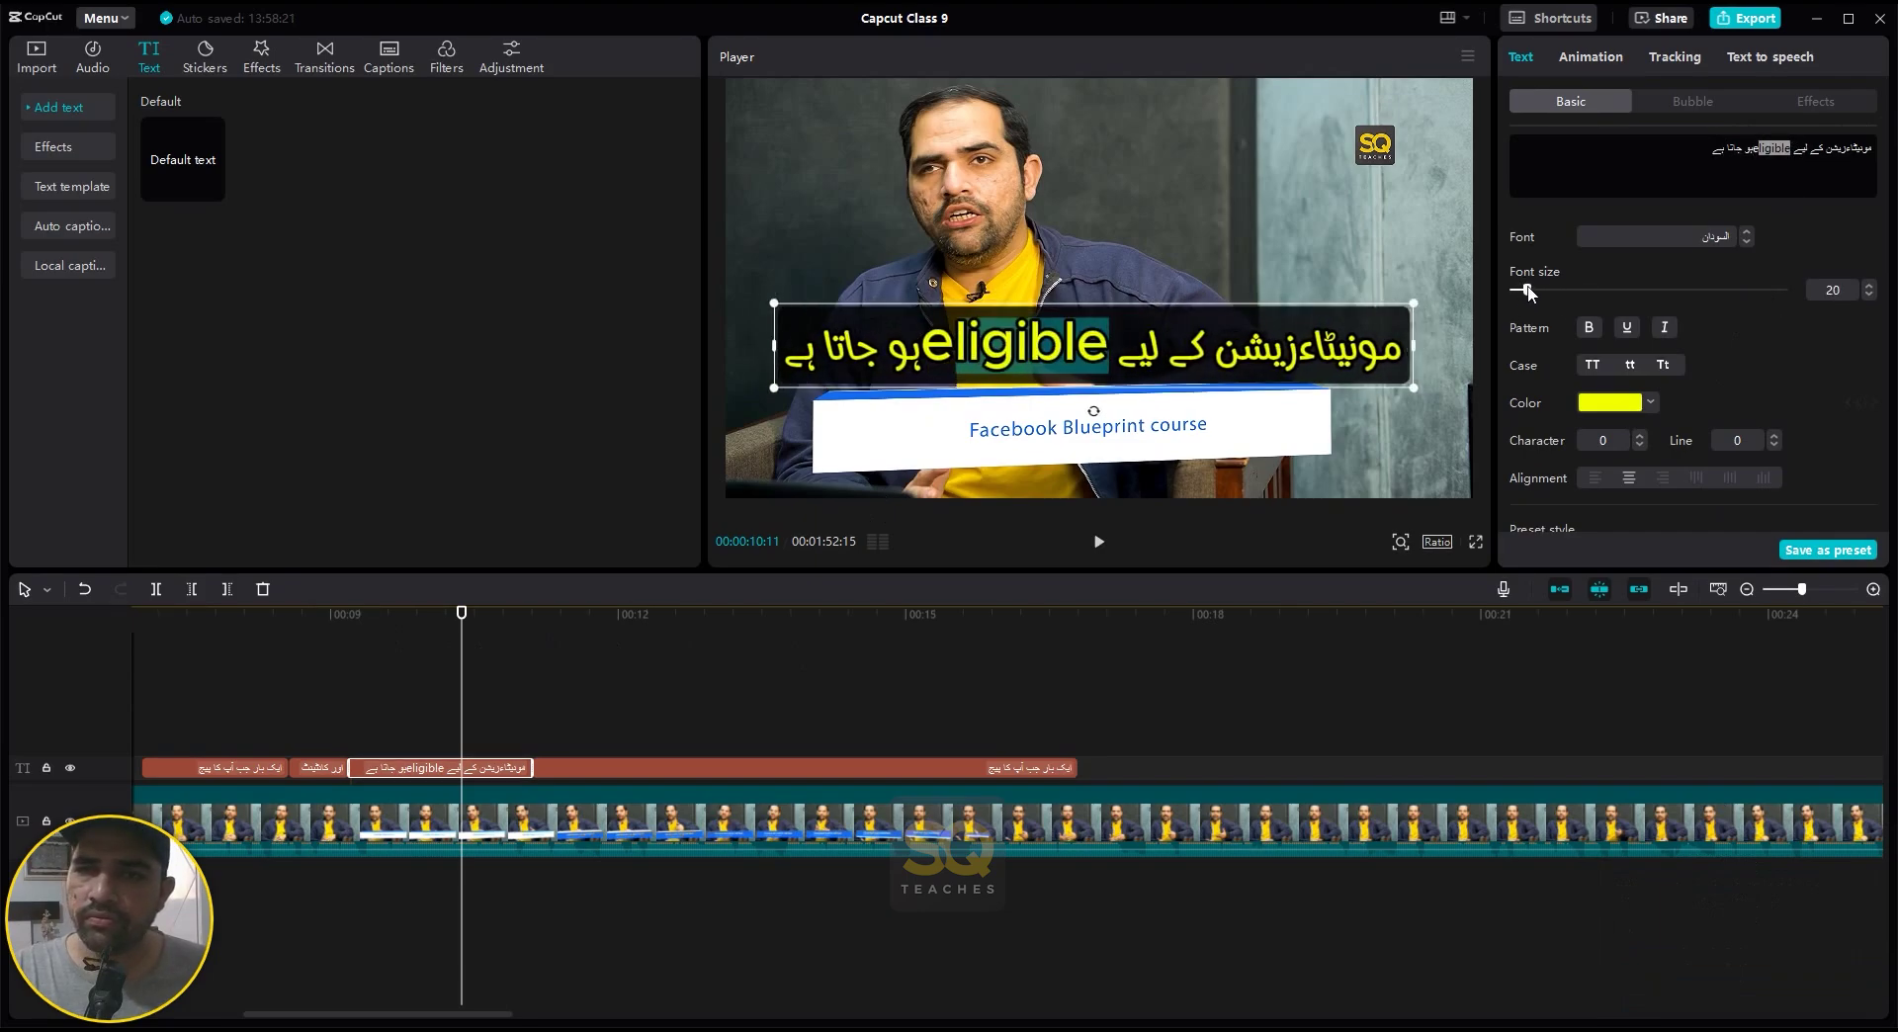
pyautogui.doubleClick(1756, 150)
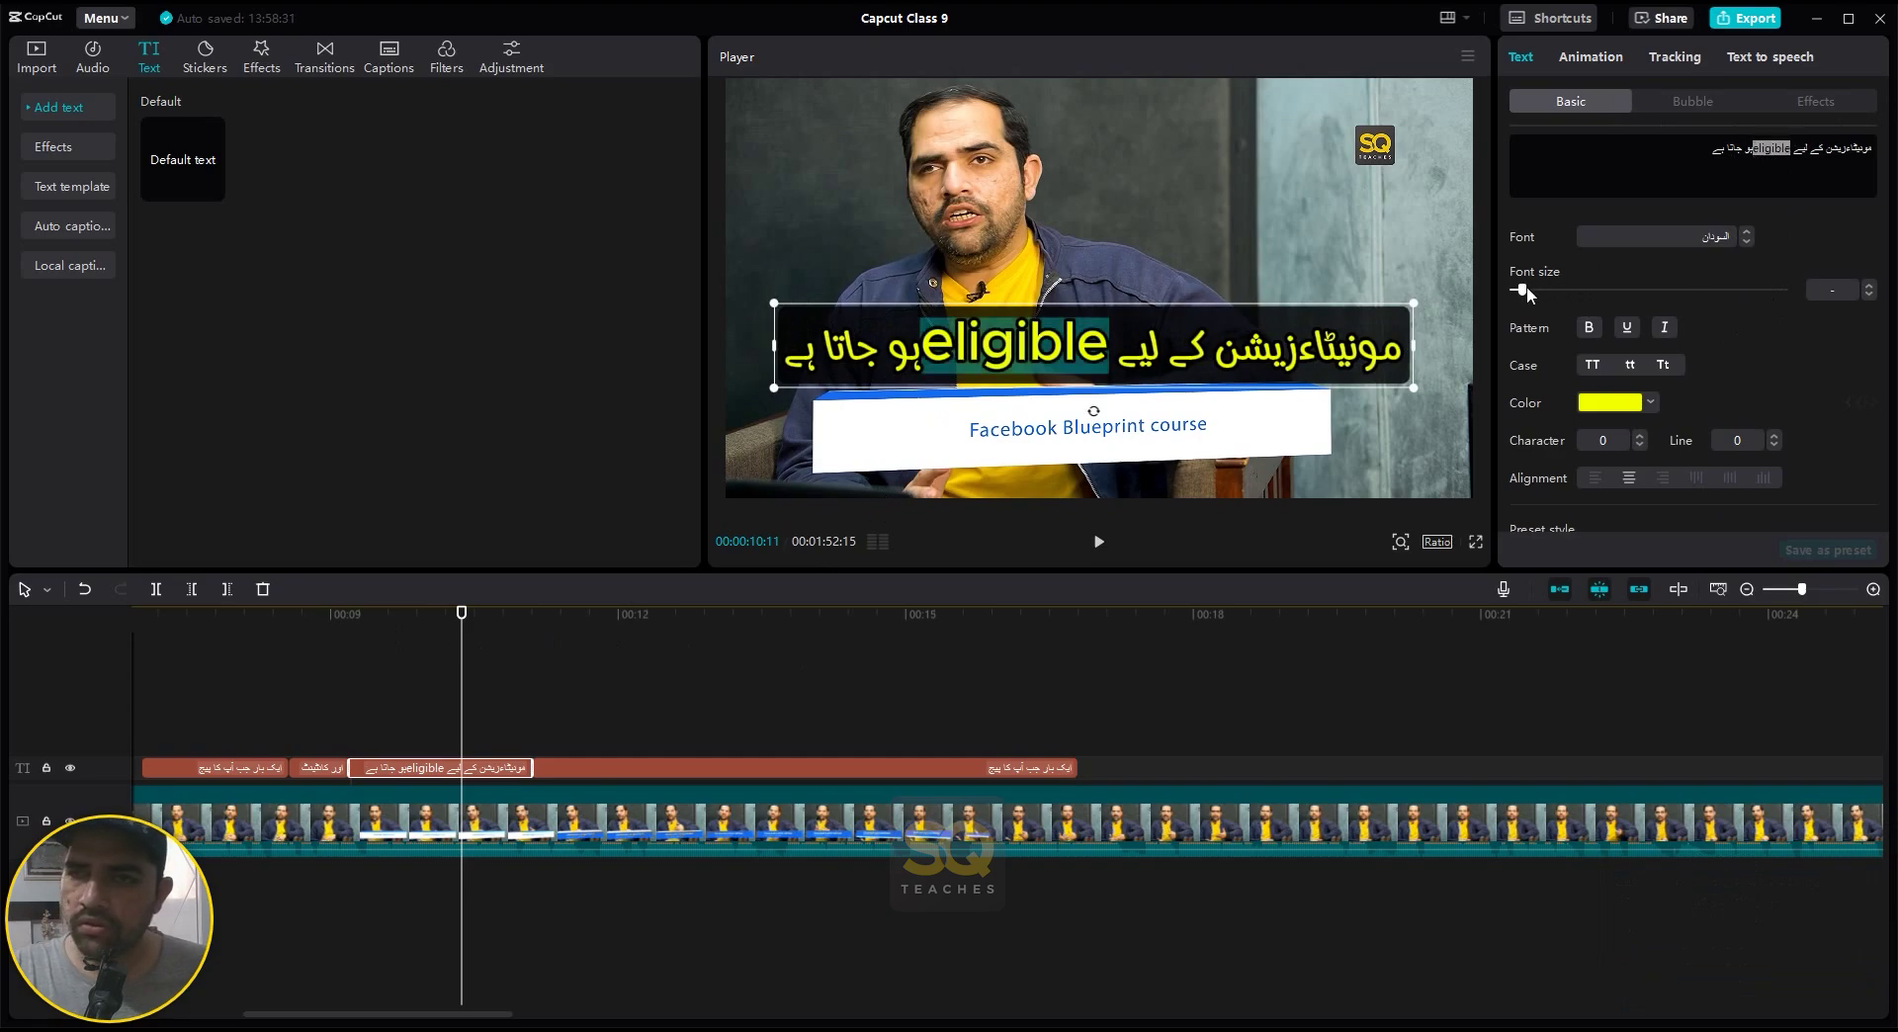
pyautogui.moveTo(1526, 286); pyautogui.dragTo(1524, 289)
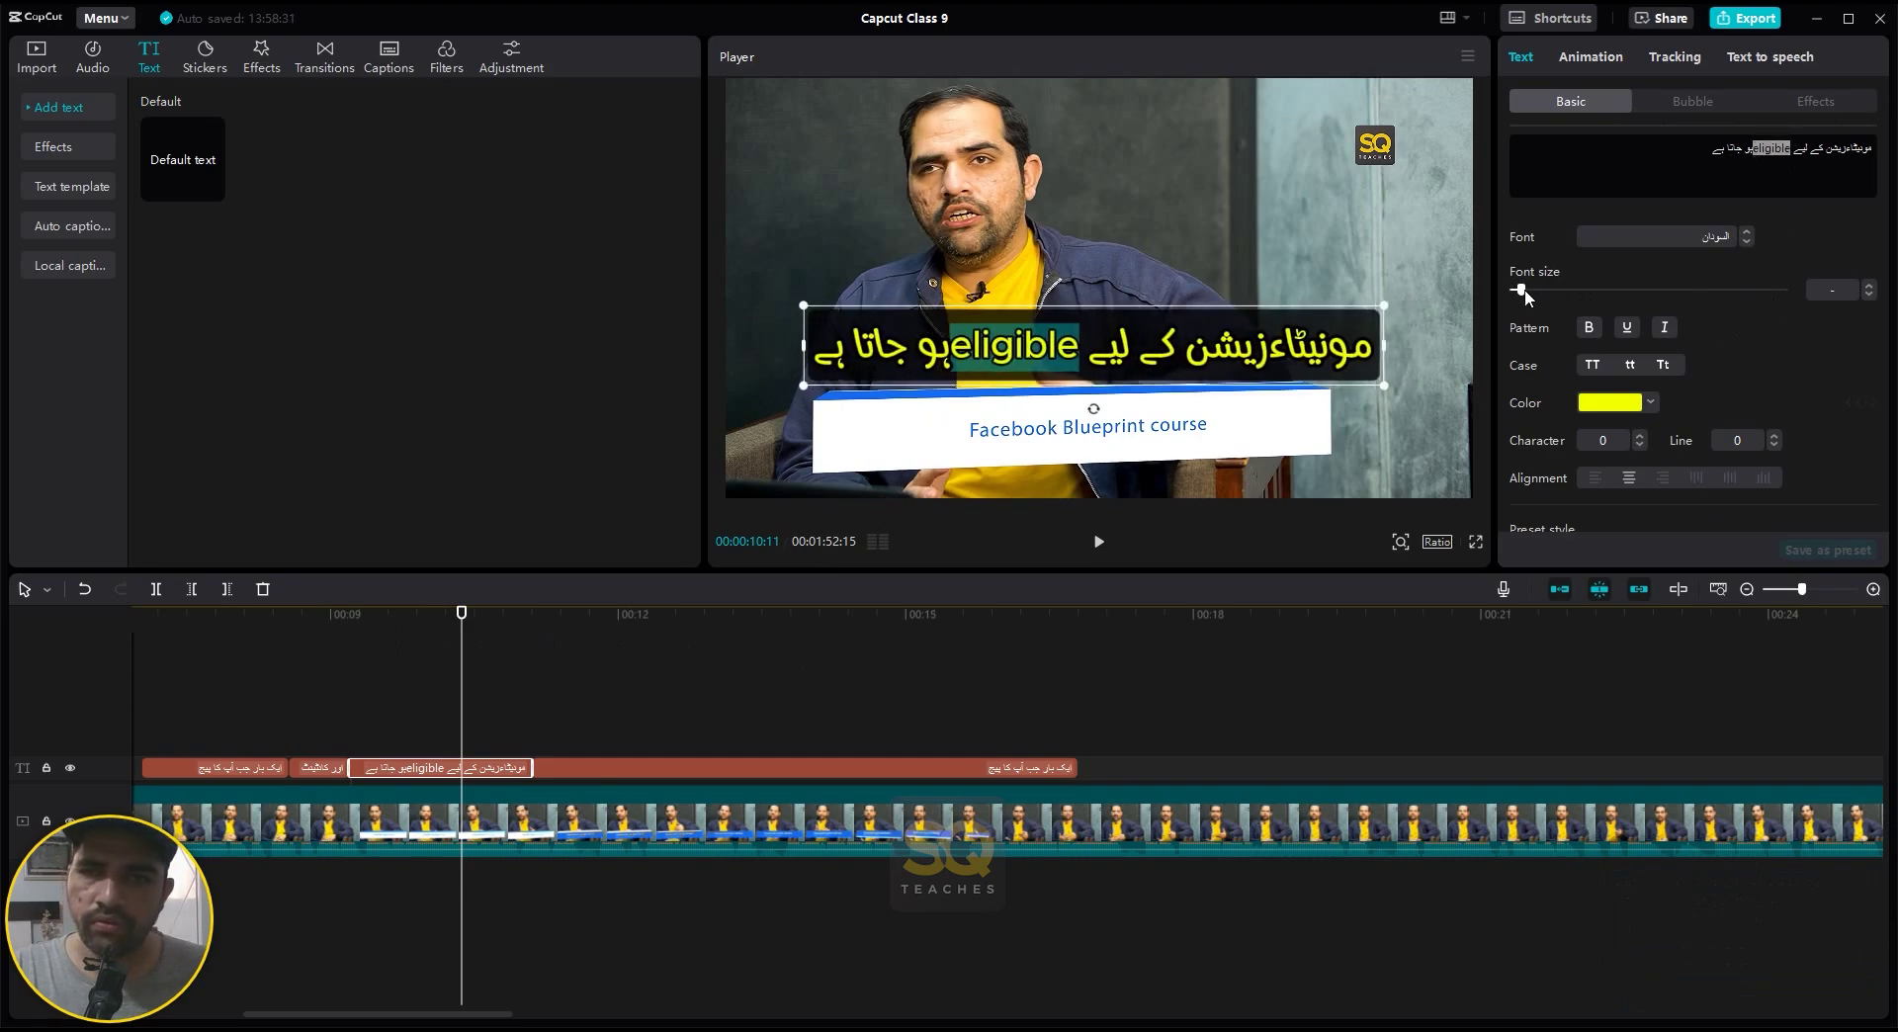
# - Play back the captions to check their timing, ending at the close of the third caption at 00:00:11:03
pyautogui.click(188, 626)
pyautogui.press('space')
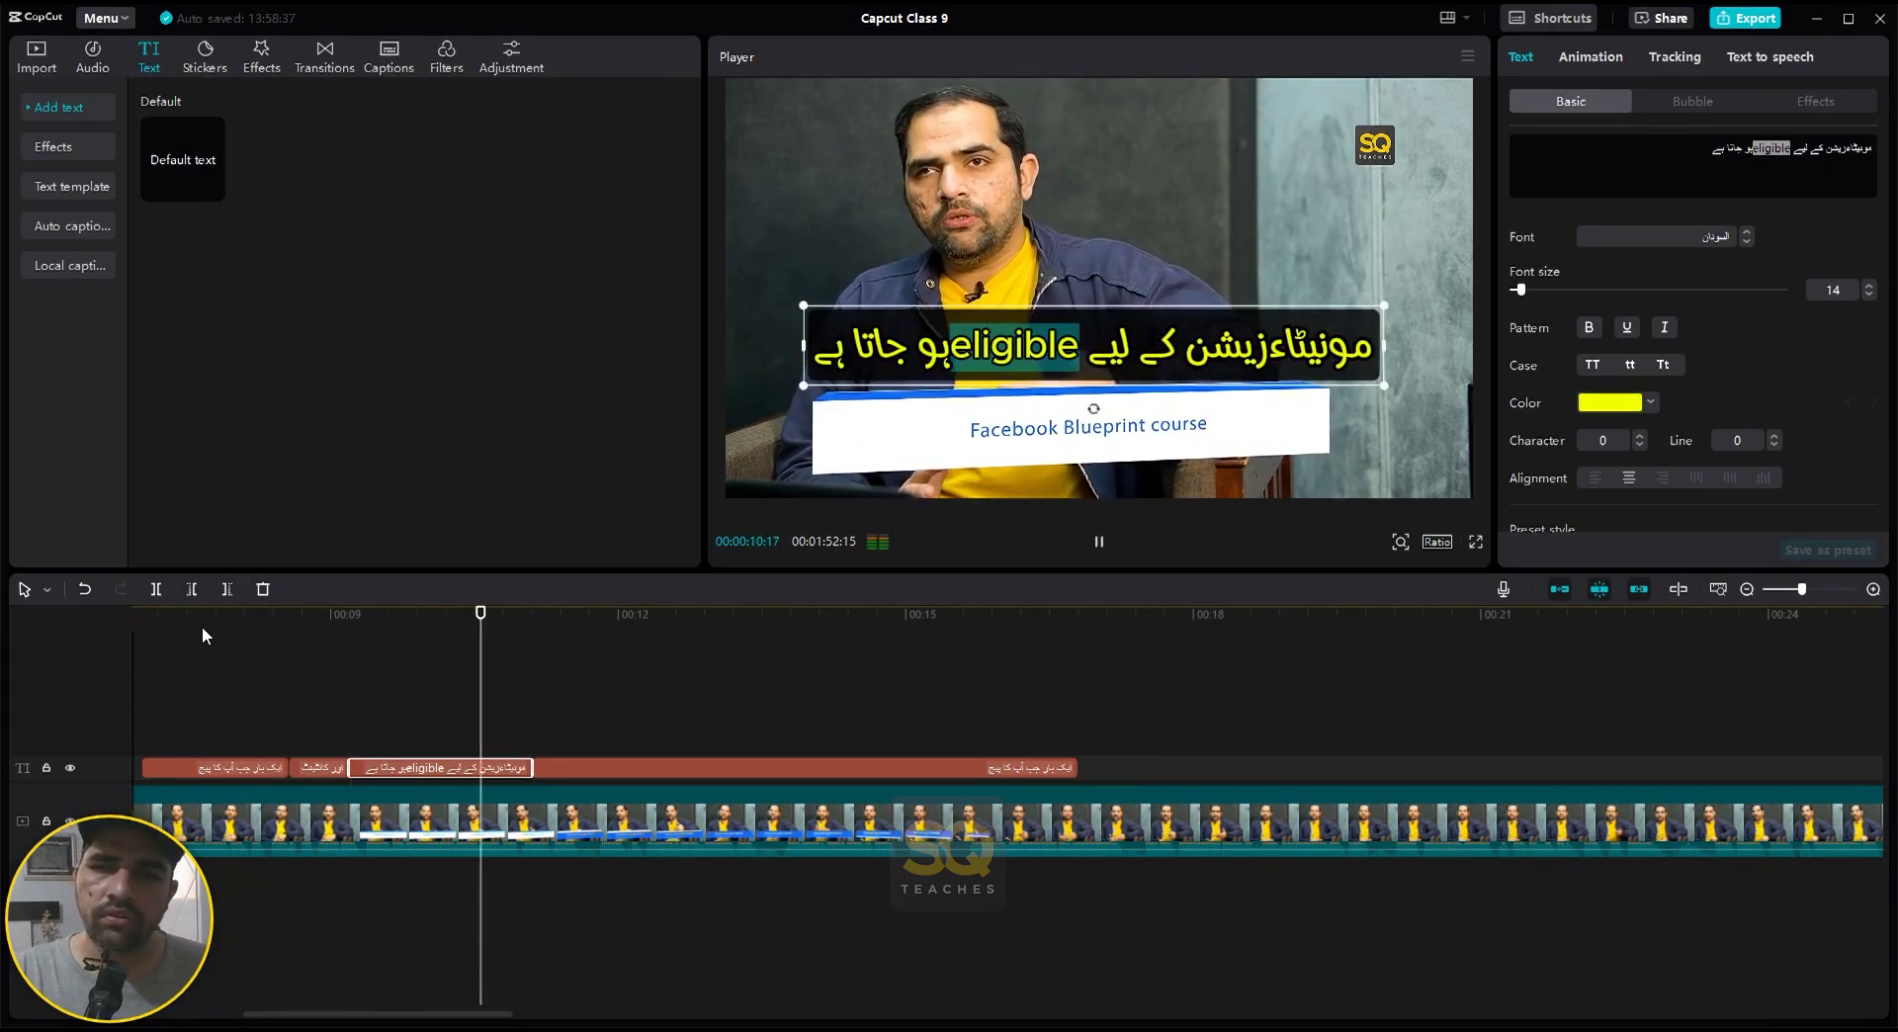
pyautogui.click(531, 613)
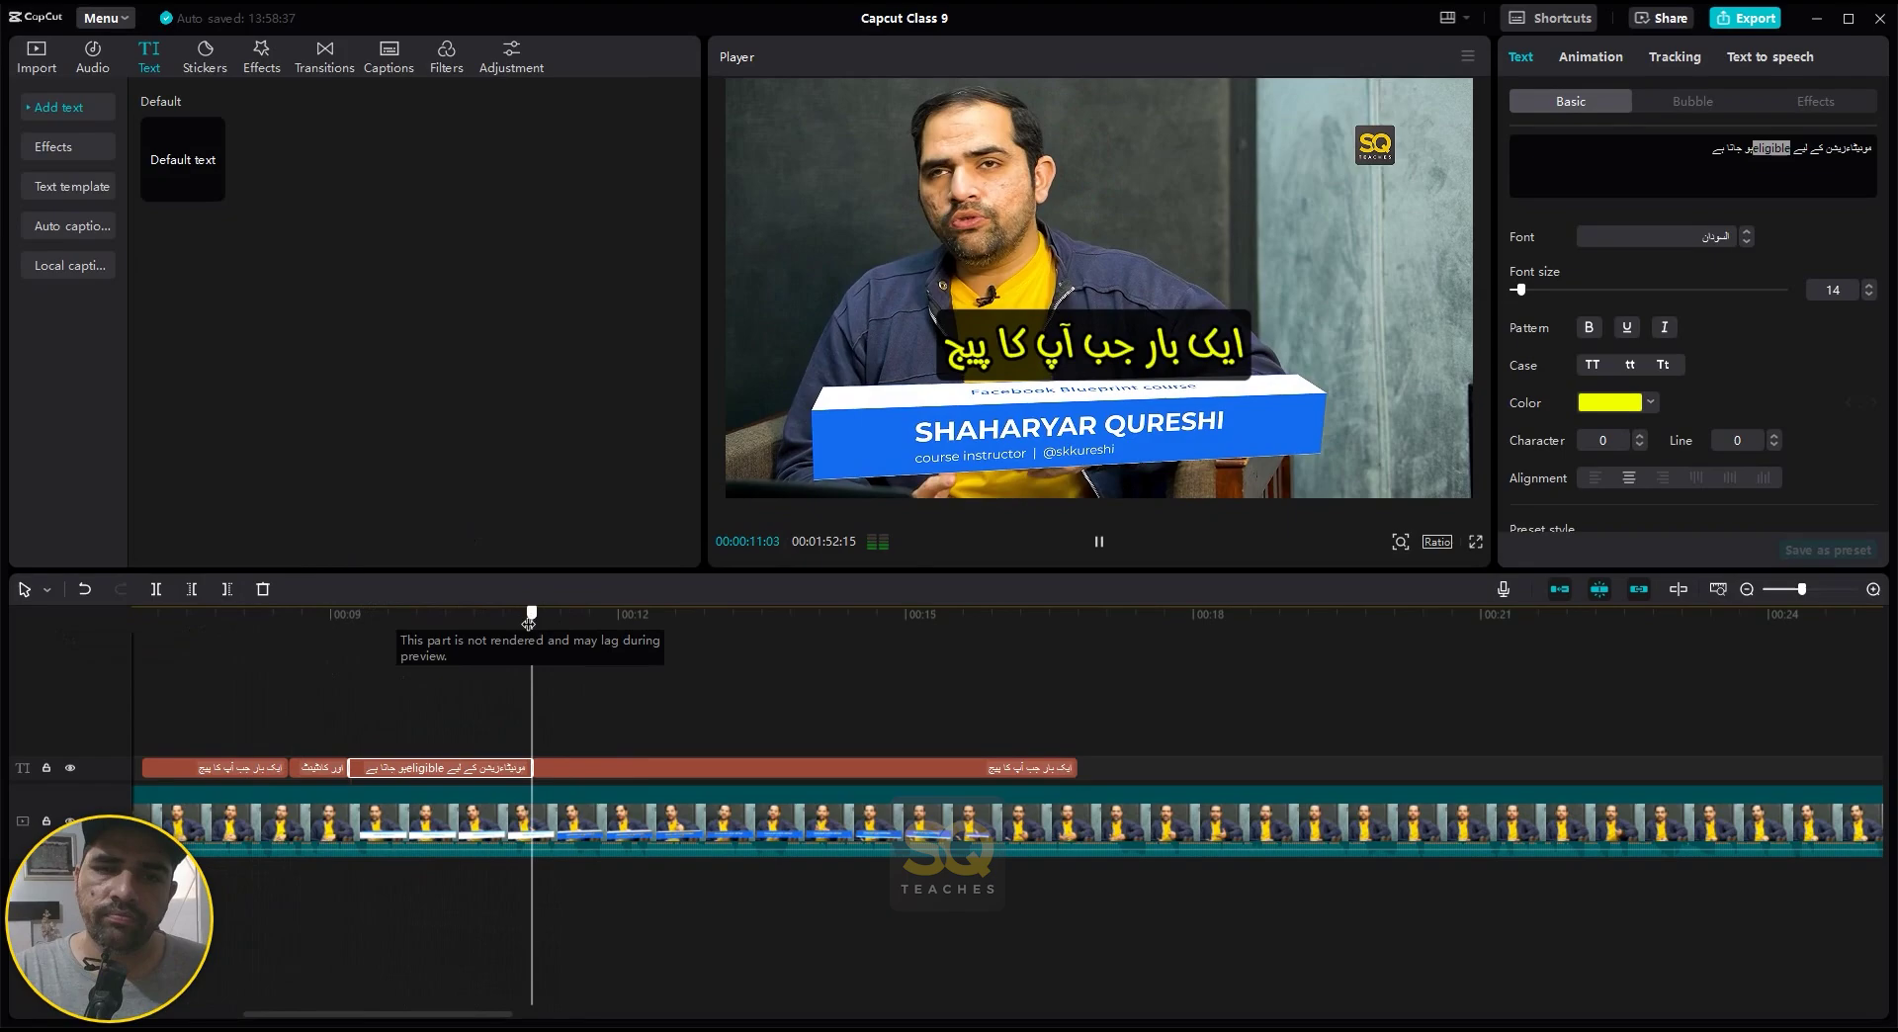
# - Delete the leftover text clip after the third caption and extend the third caption's end by about half a second
pyautogui.click(607, 768)
pyautogui.press('Delete')
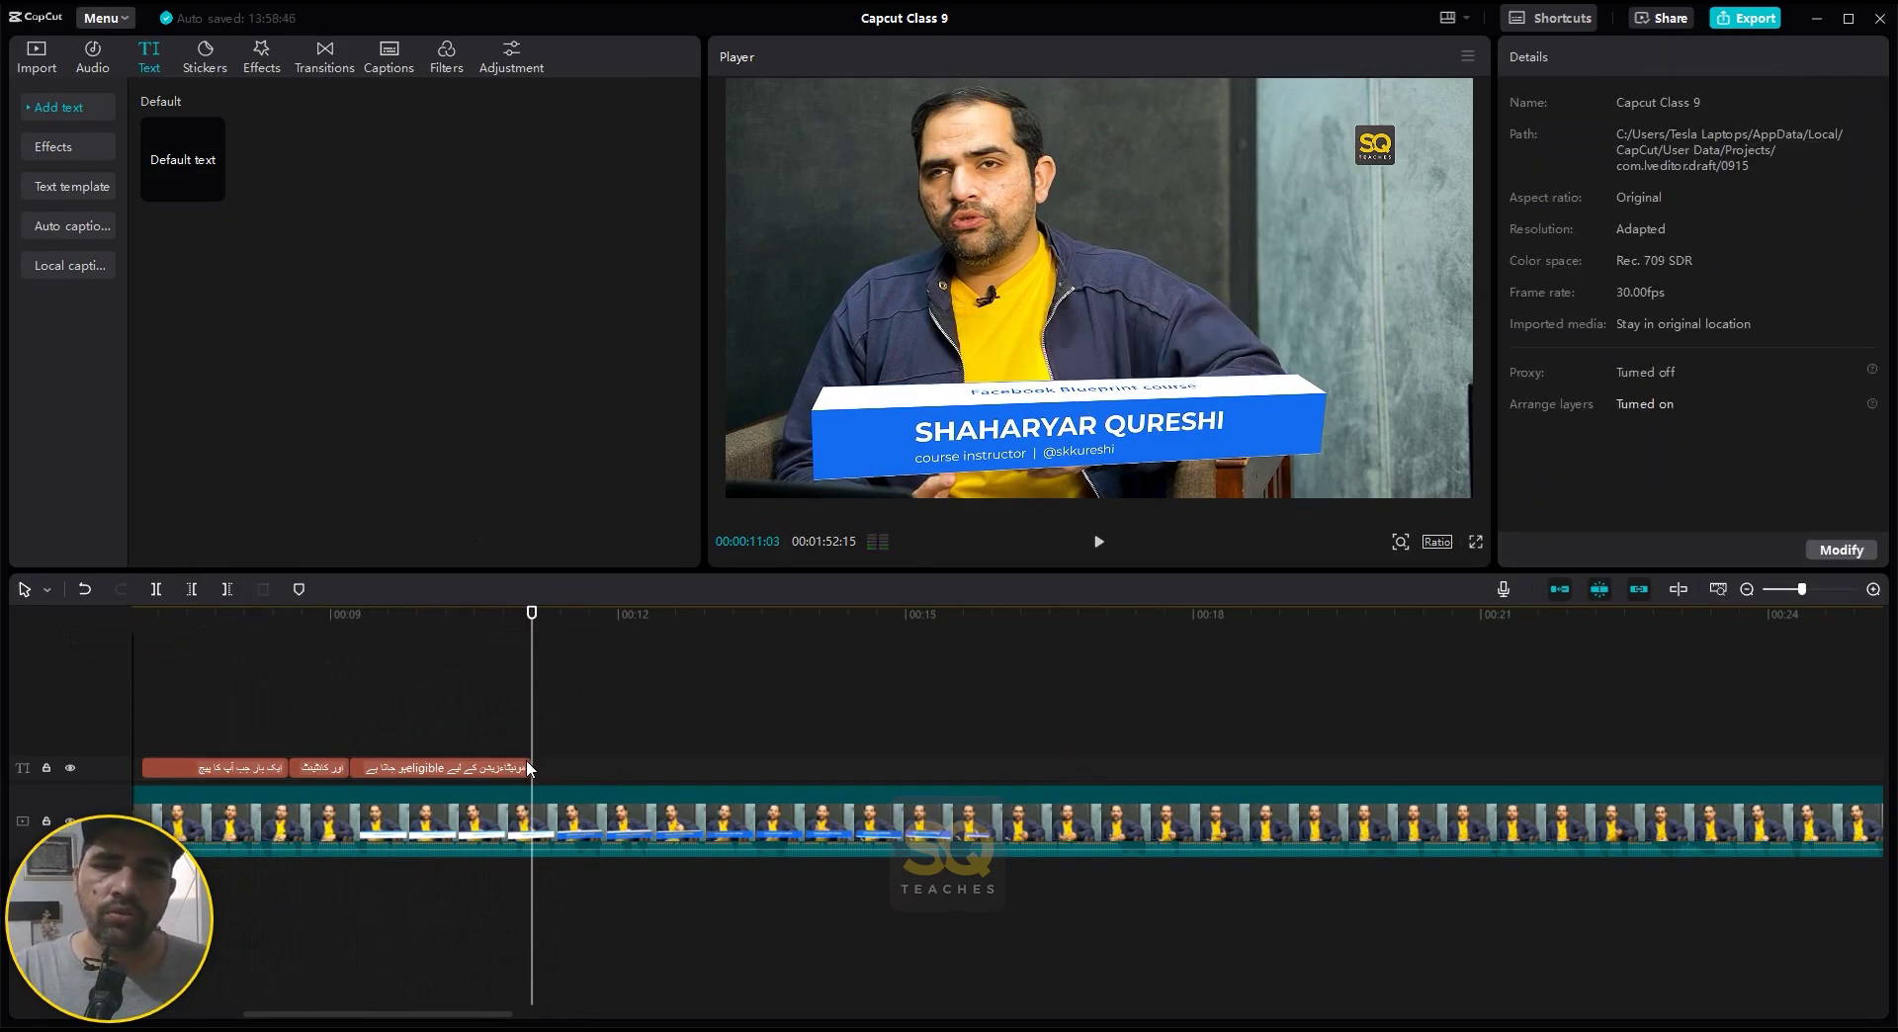
pyautogui.moveTo(529, 768); pyautogui.dragTo(576, 768)
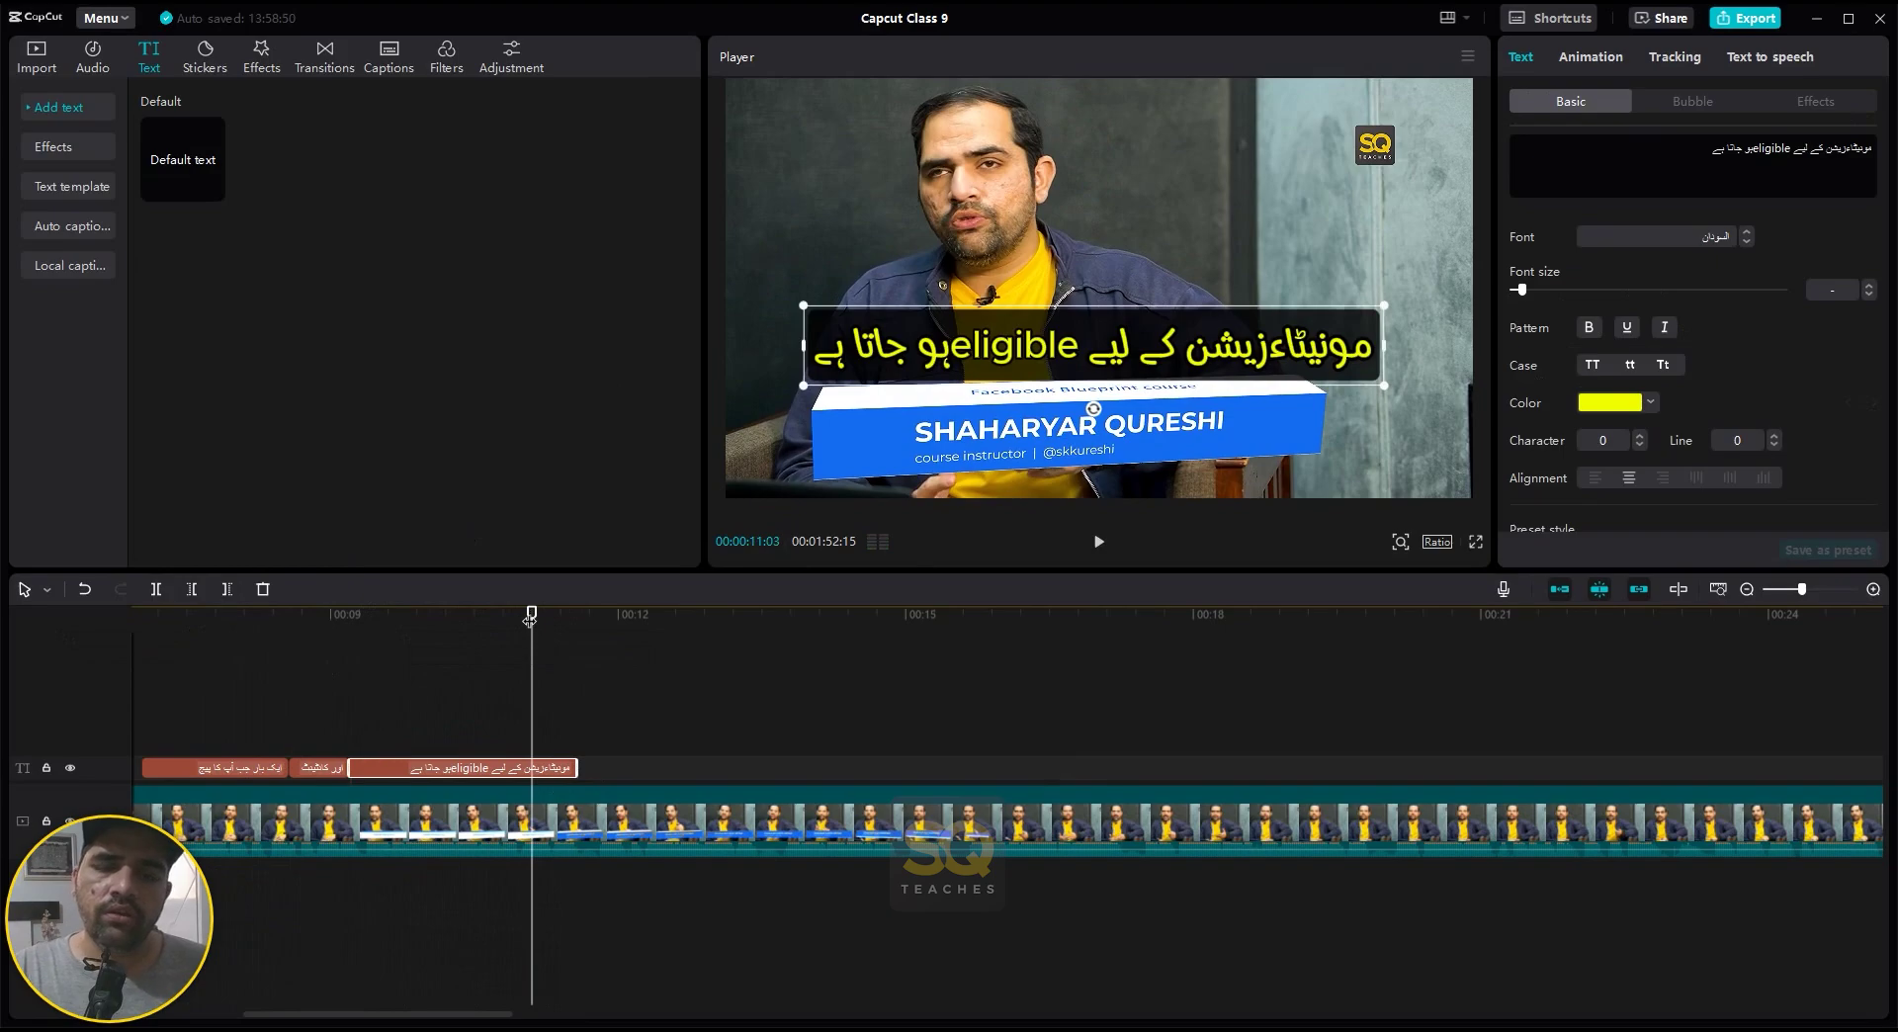
pyautogui.moveTo(531, 619); pyautogui.dragTo(516, 620)
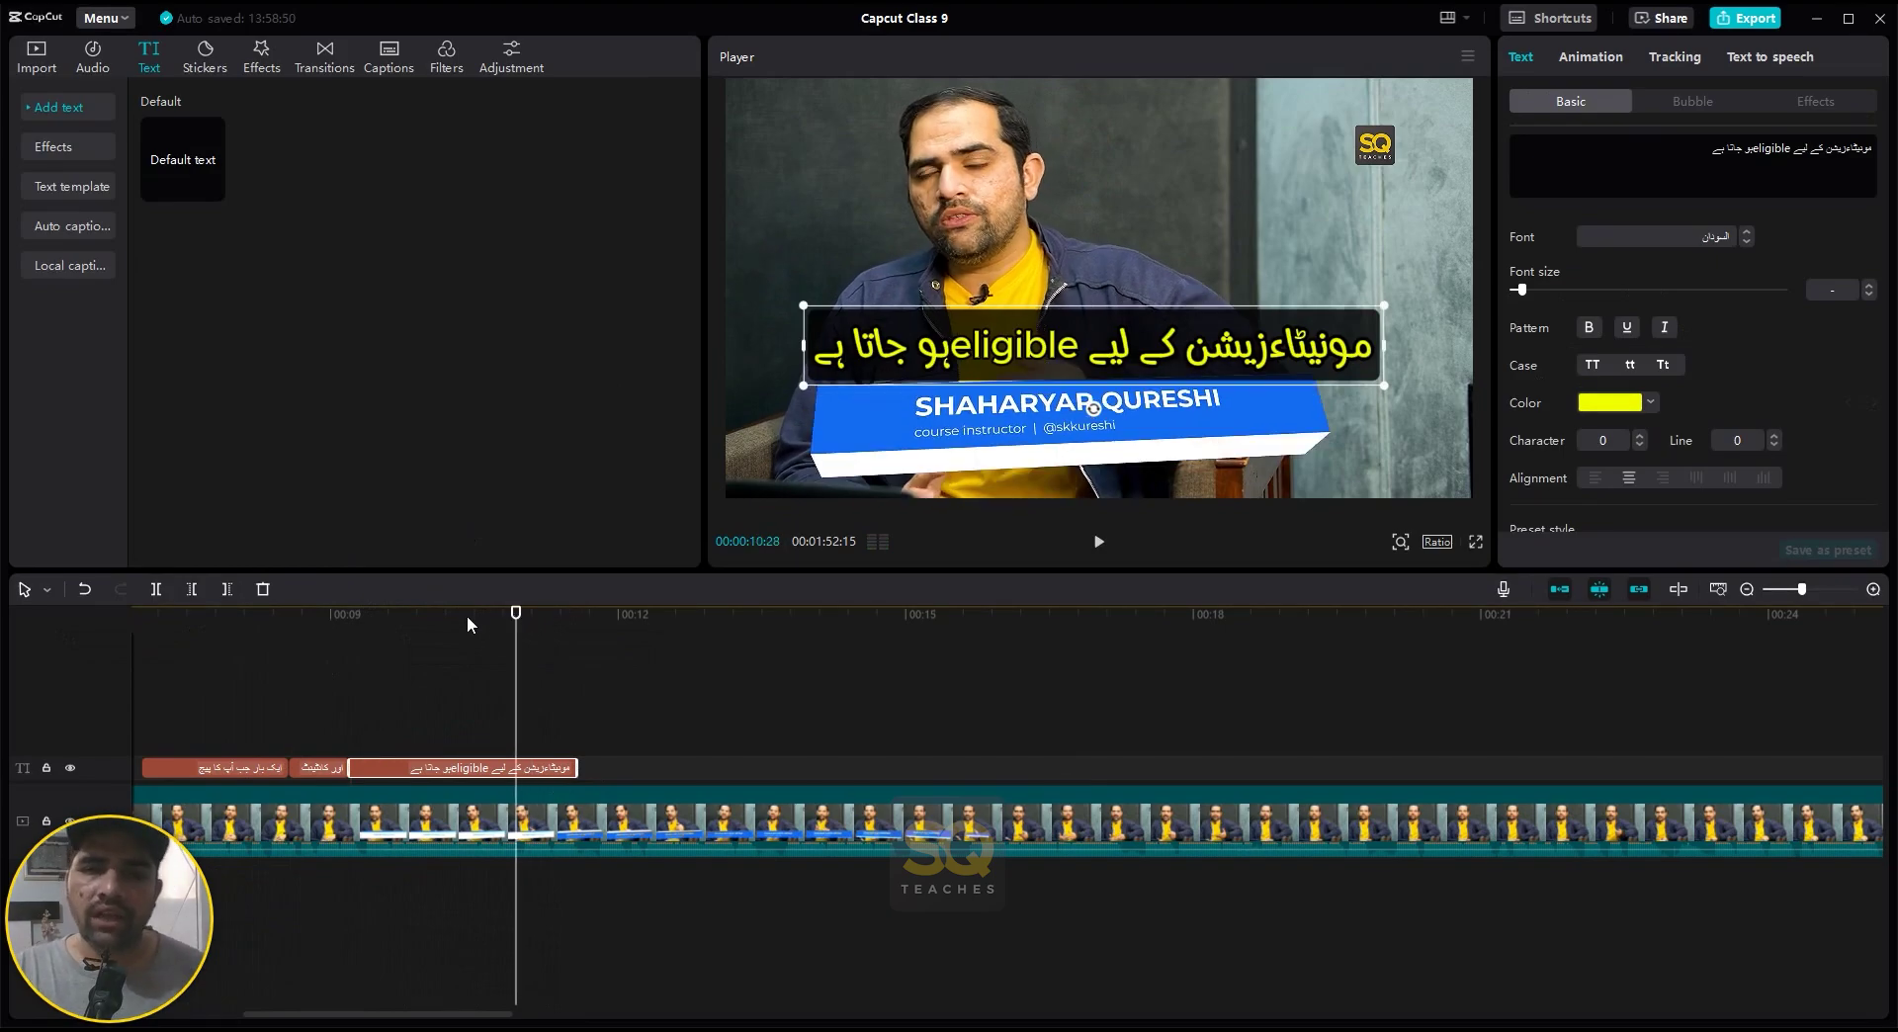
pyautogui.click(1581, 51)
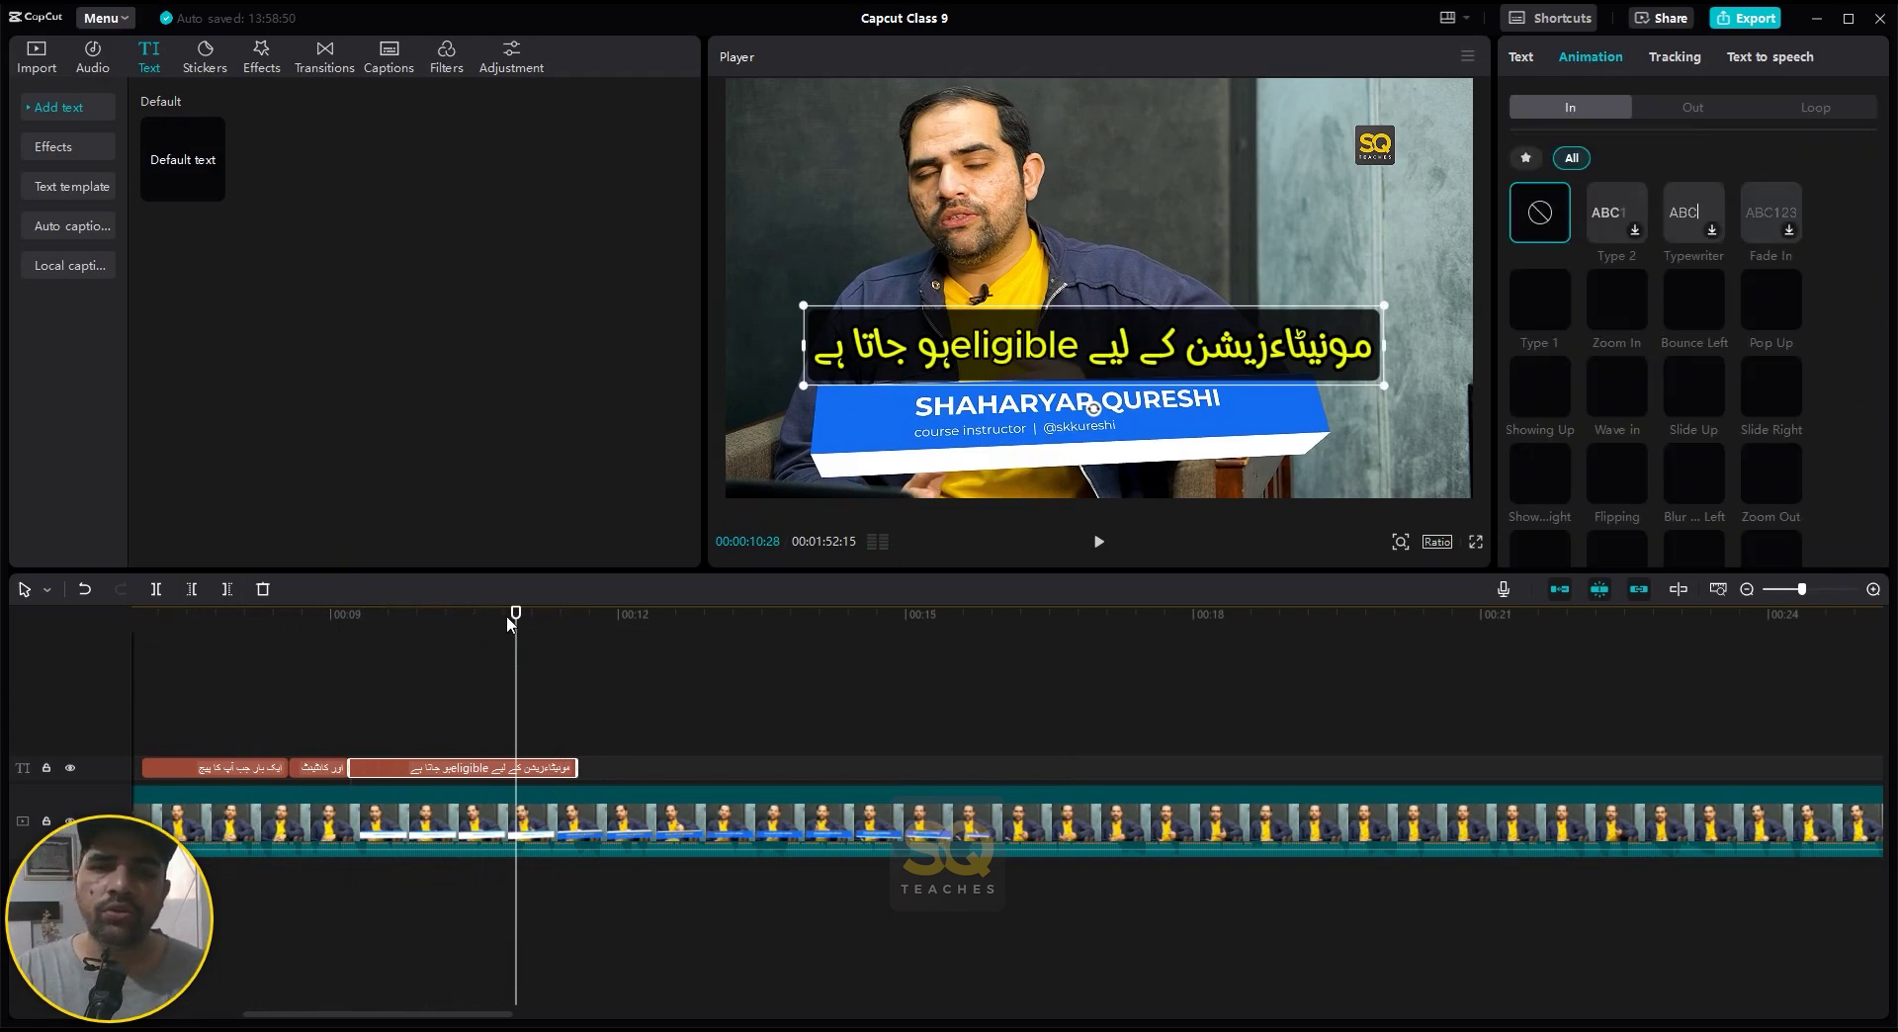
pyautogui.moveTo(506, 615); pyautogui.dragTo(497, 623)
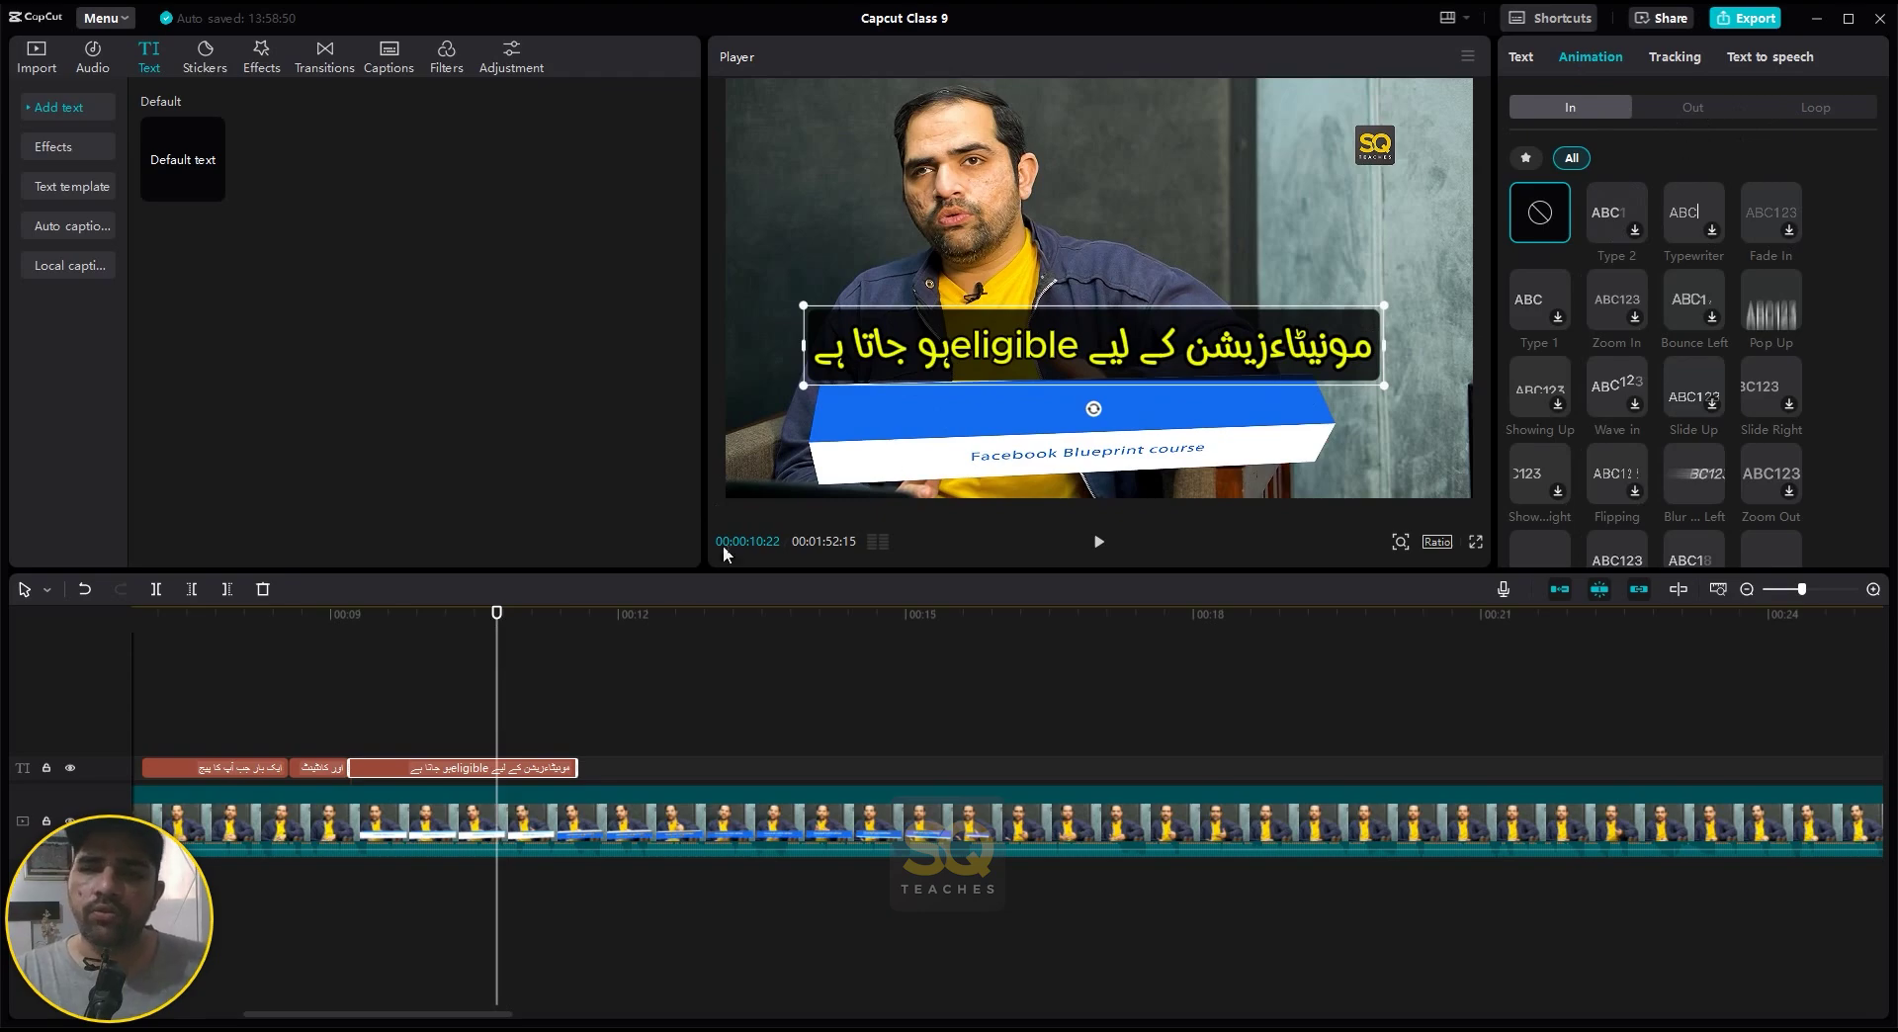
# - Try the yellow glow preset style on the first caption, and replace it with the green glow preset
pyautogui.click(161, 682)
pyautogui.click(198, 770)
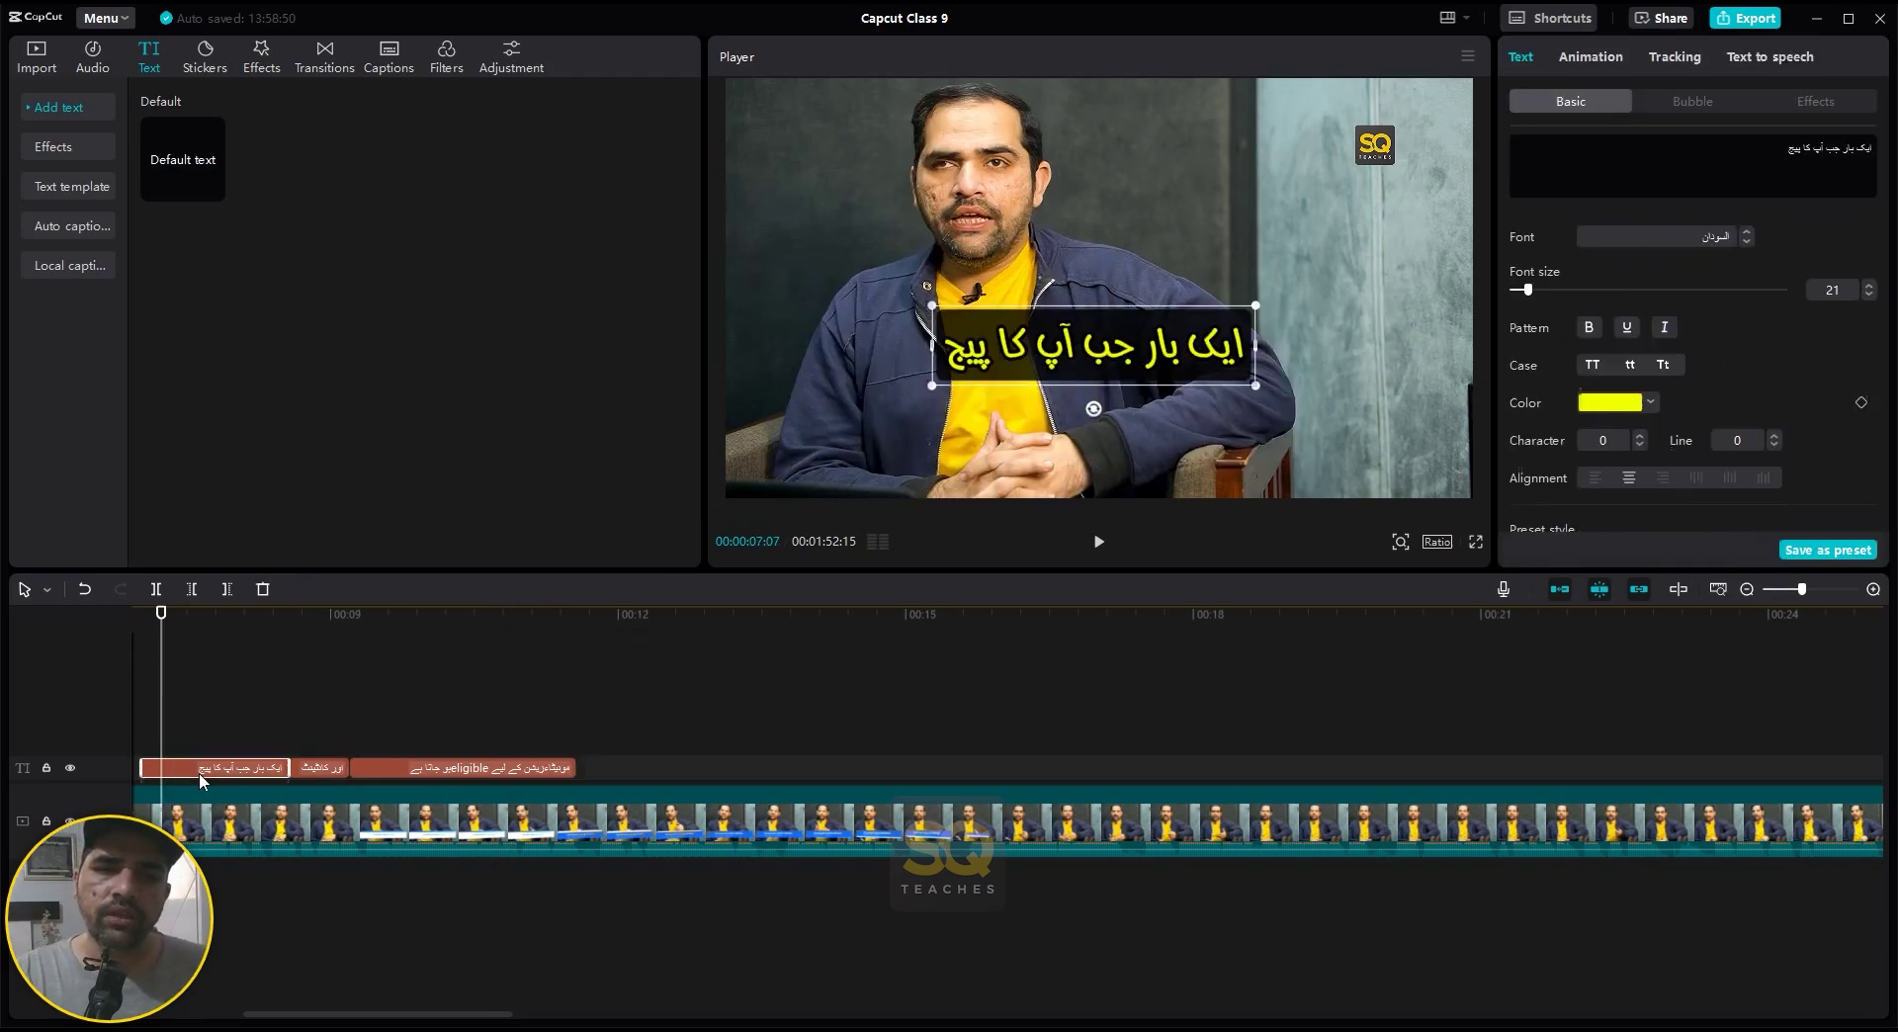
pyautogui.click(1603, 57)
pyautogui.click(1536, 57)
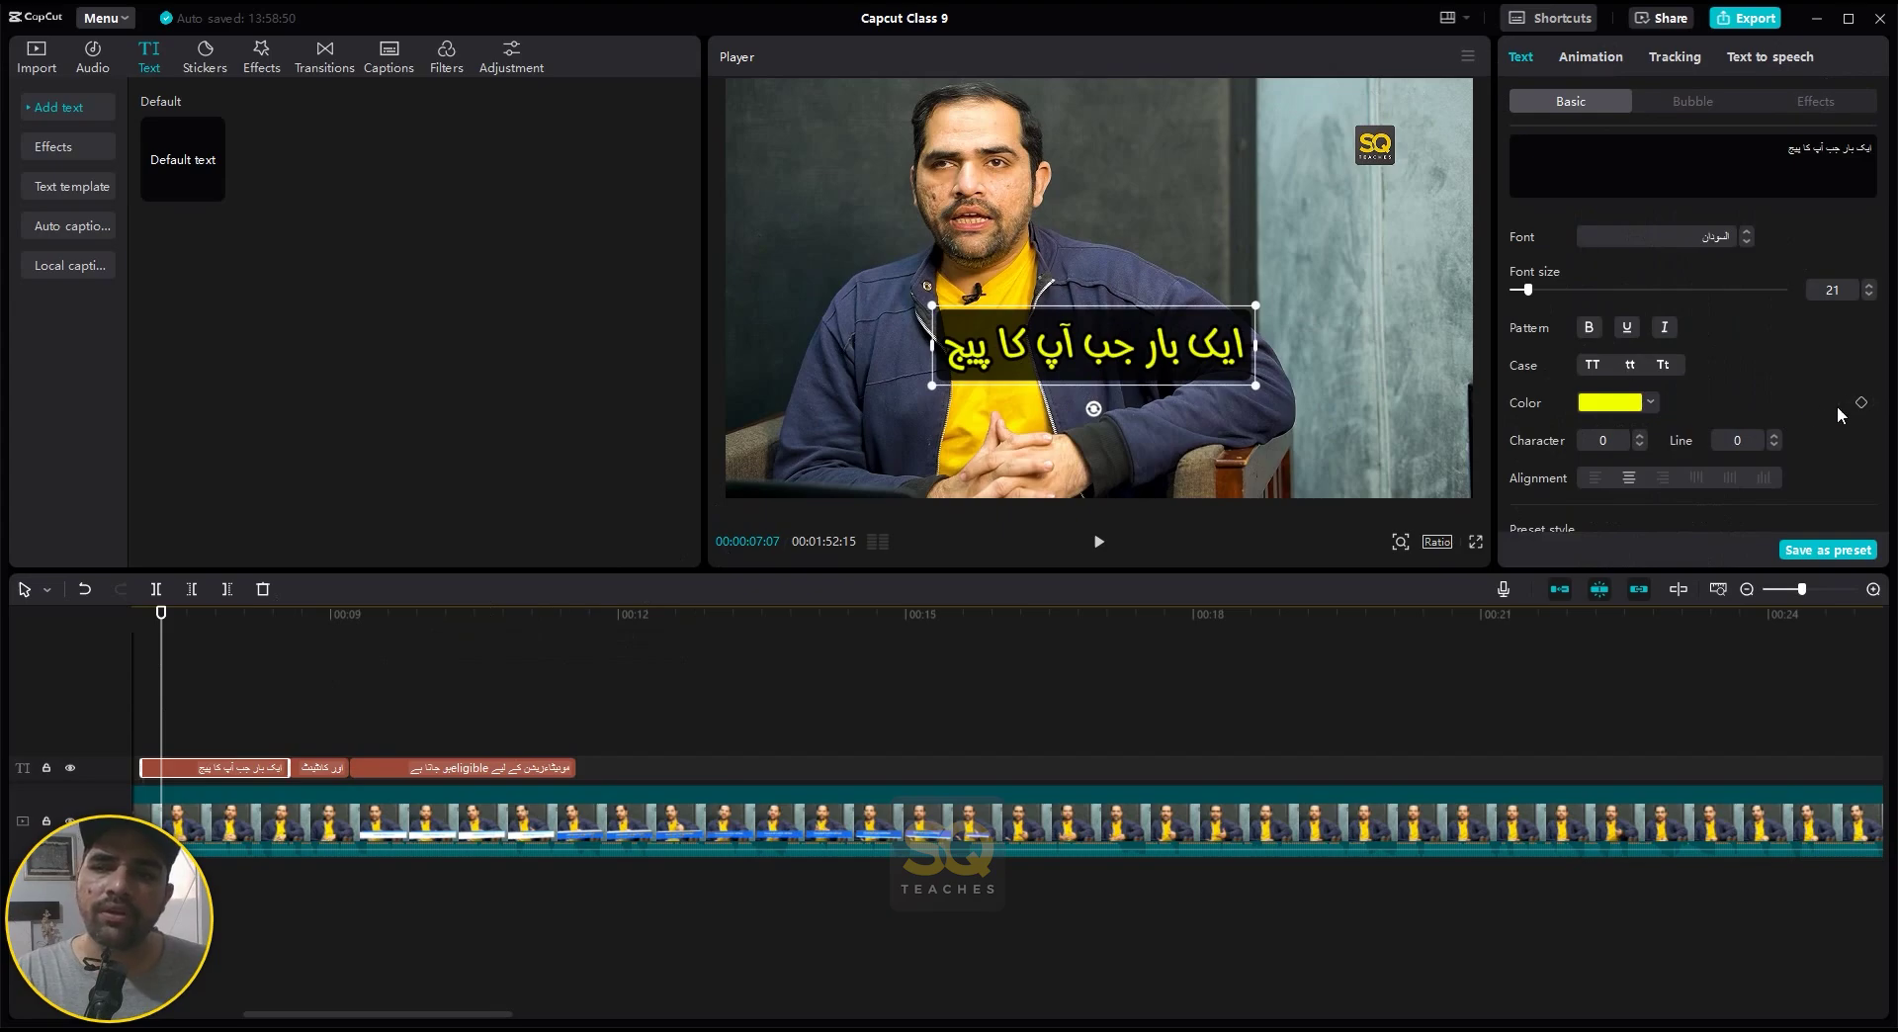
pyautogui.scroll(-6, 1834, 407)
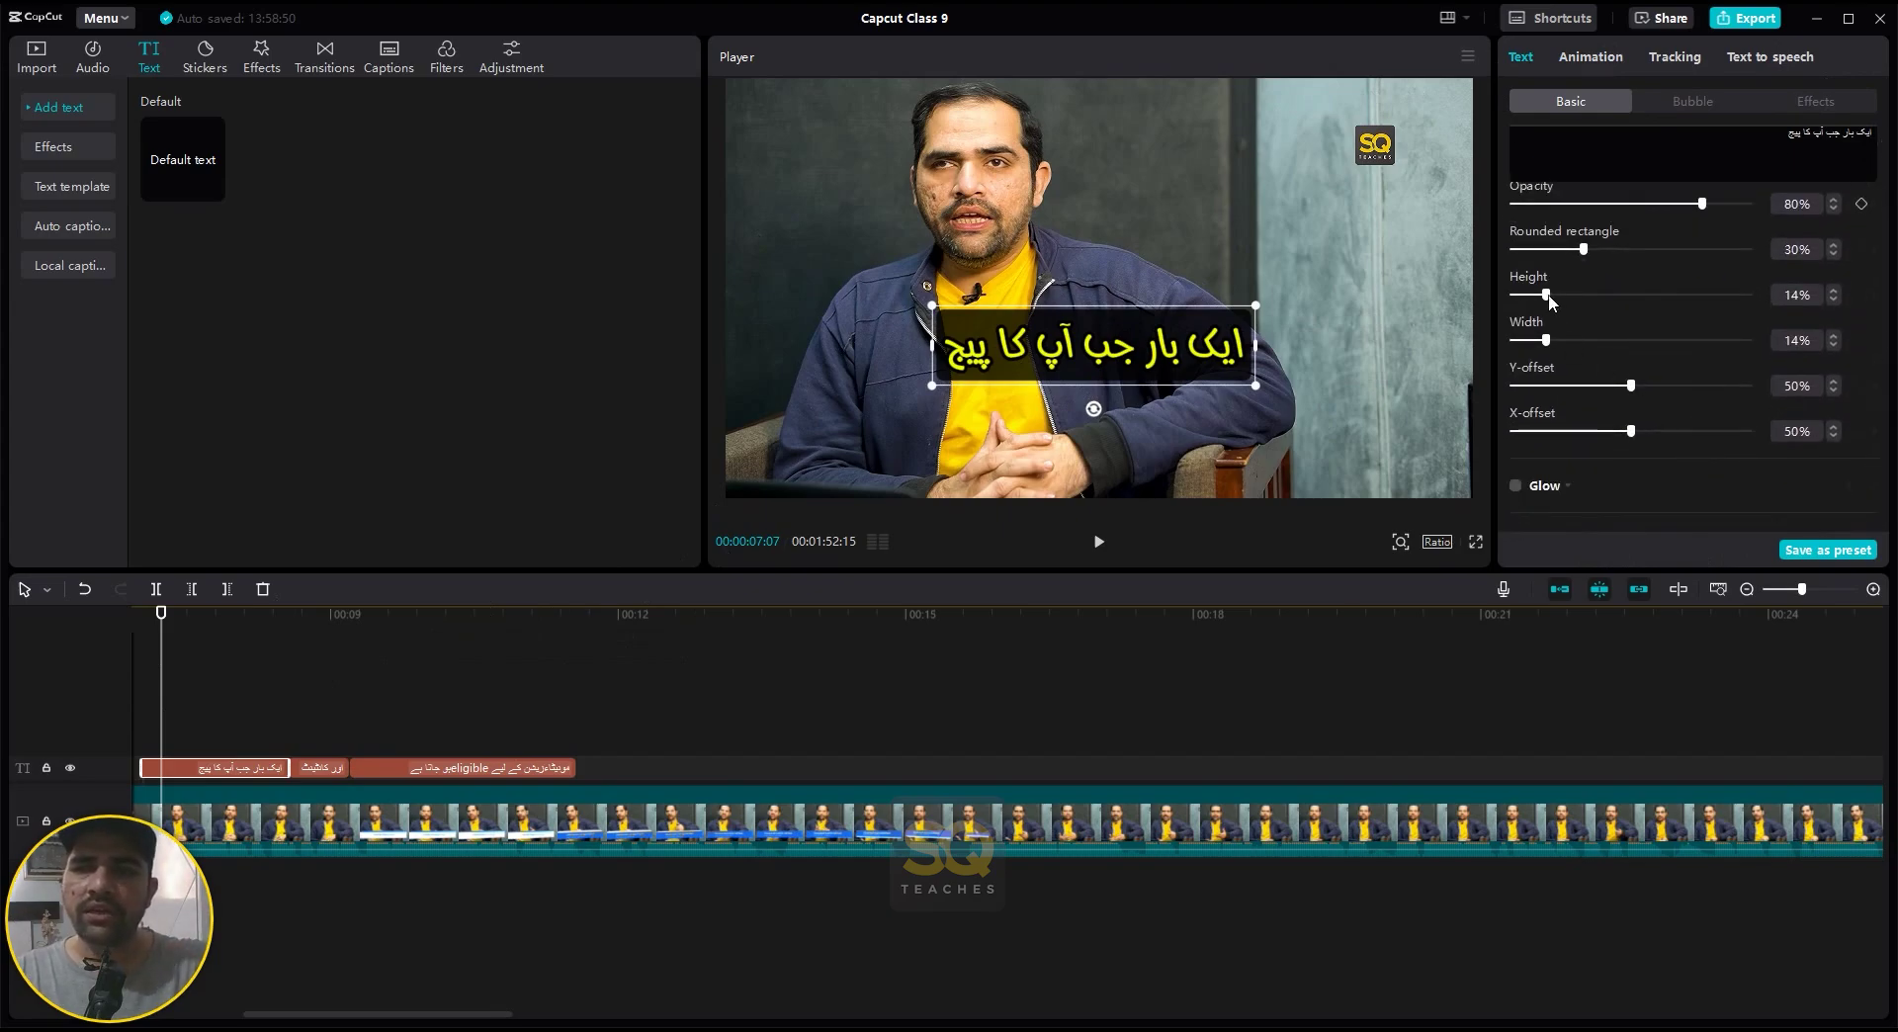
pyautogui.scroll(5, 1674, 364)
pyautogui.scroll(5, 1674, 365)
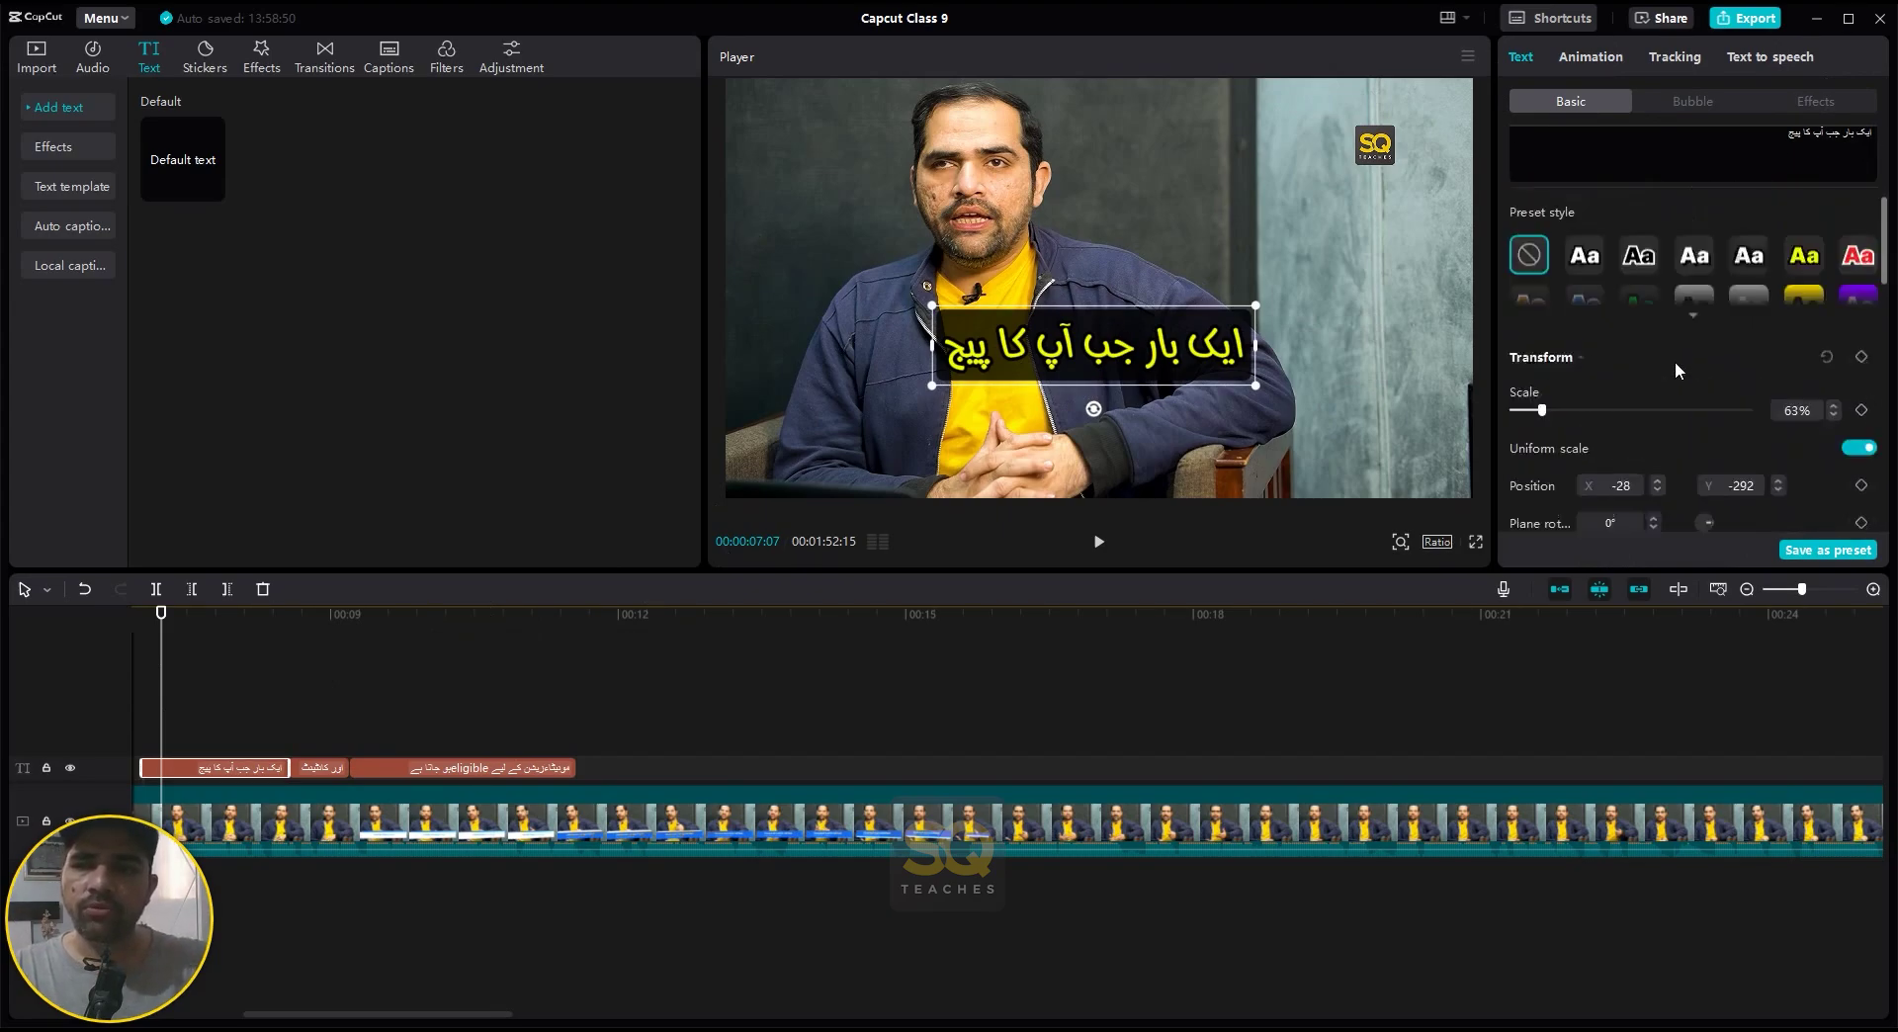
pyautogui.scroll(-5, 1698, 412)
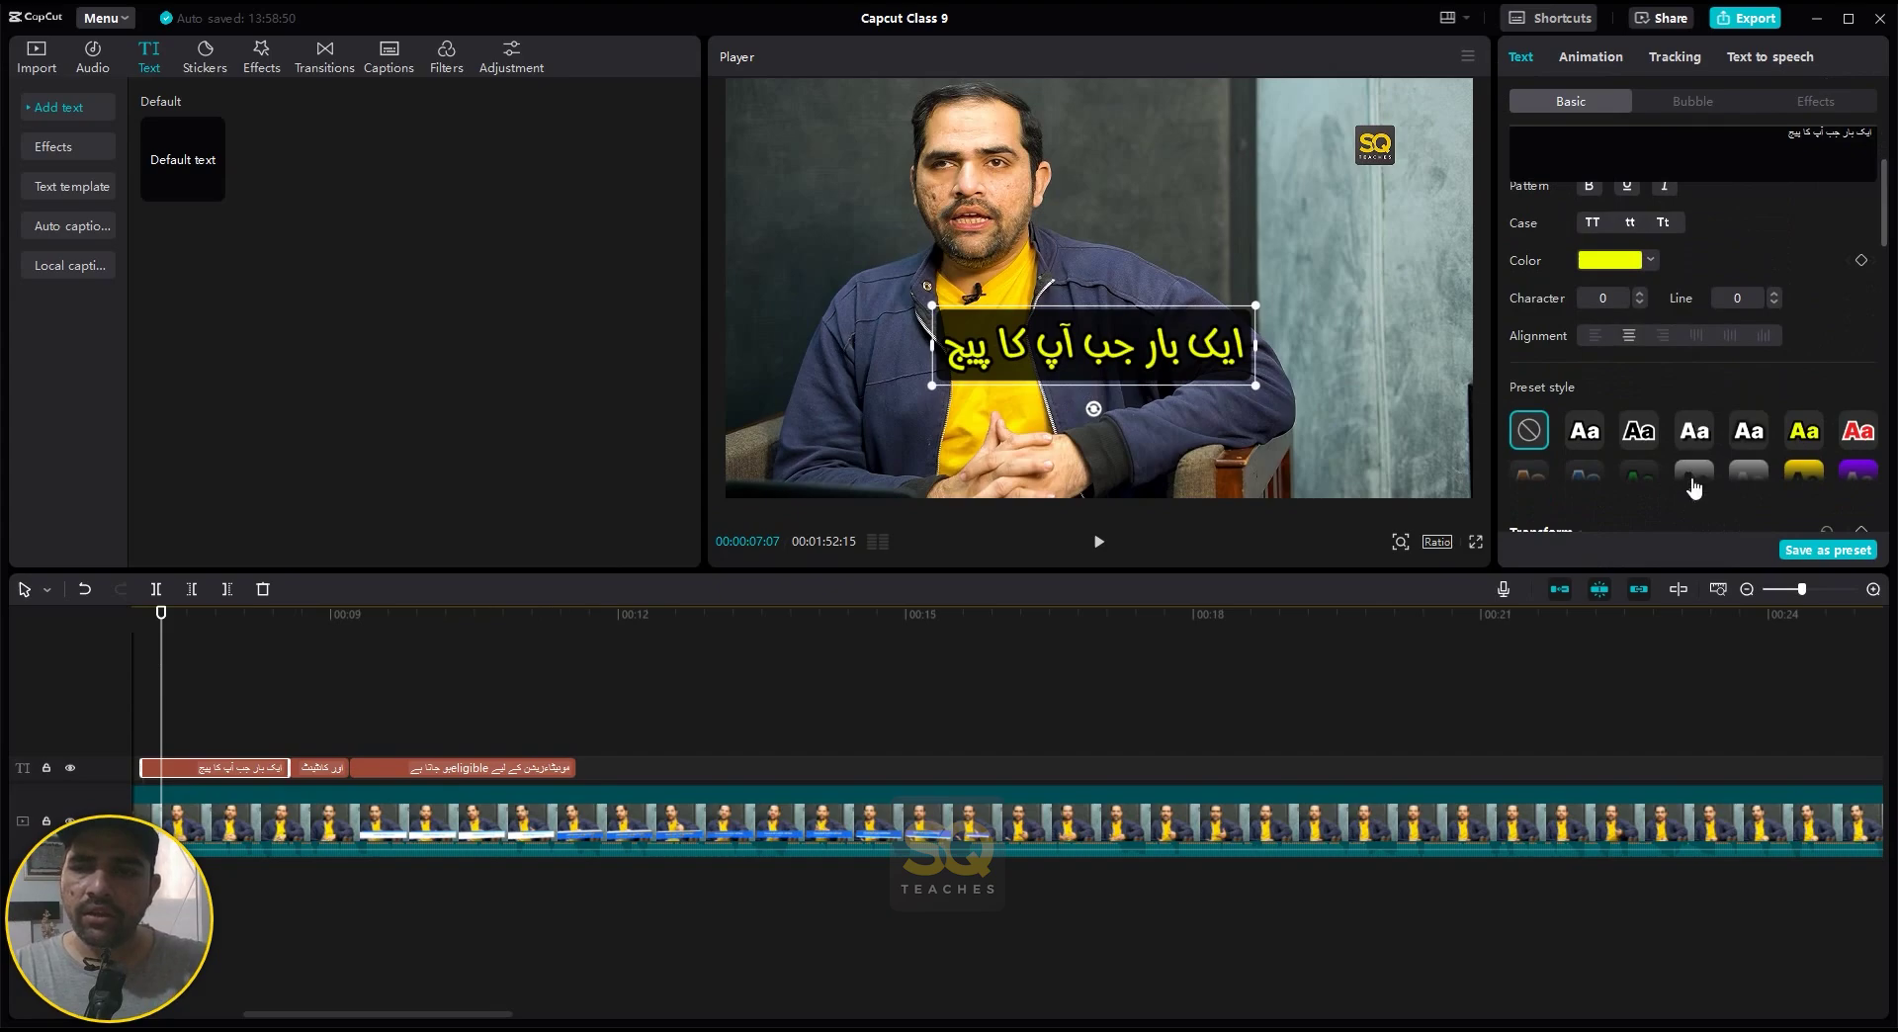
pyautogui.scroll(-2, 1688, 368)
pyautogui.scroll(5, 1688, 368)
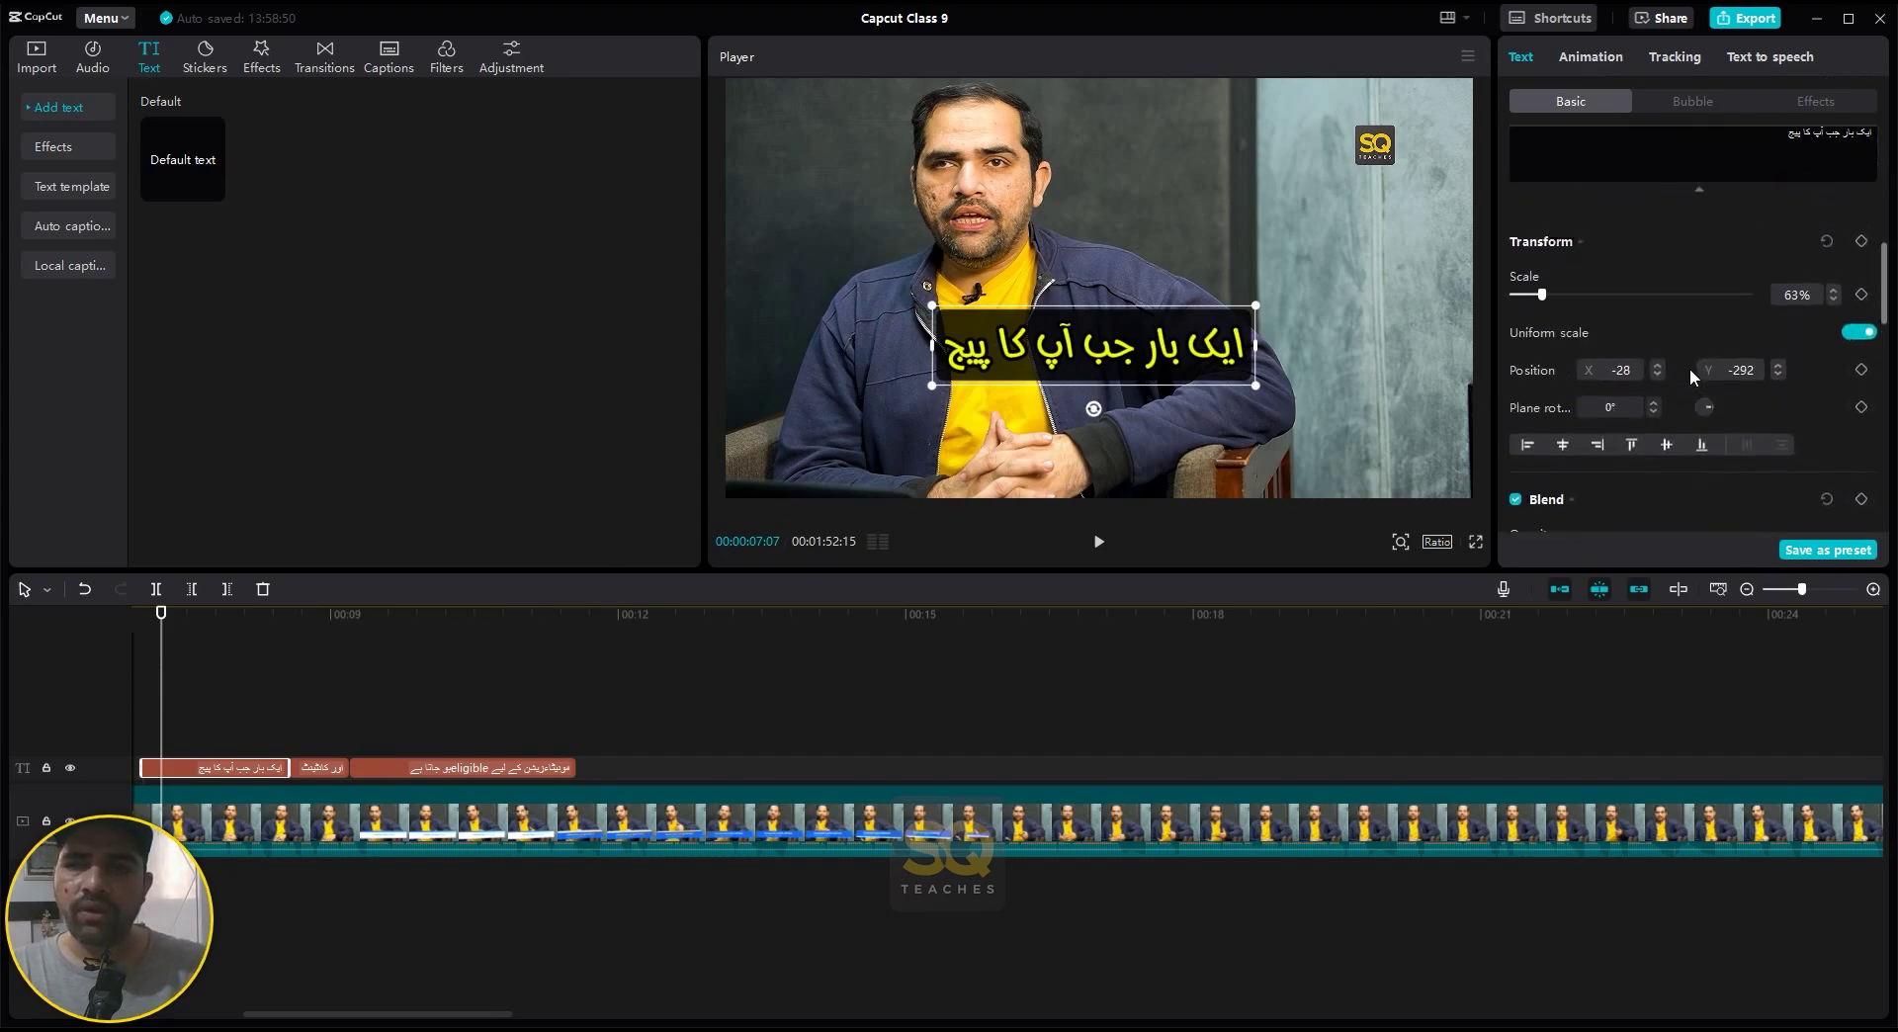
pyautogui.scroll(3, 1688, 368)
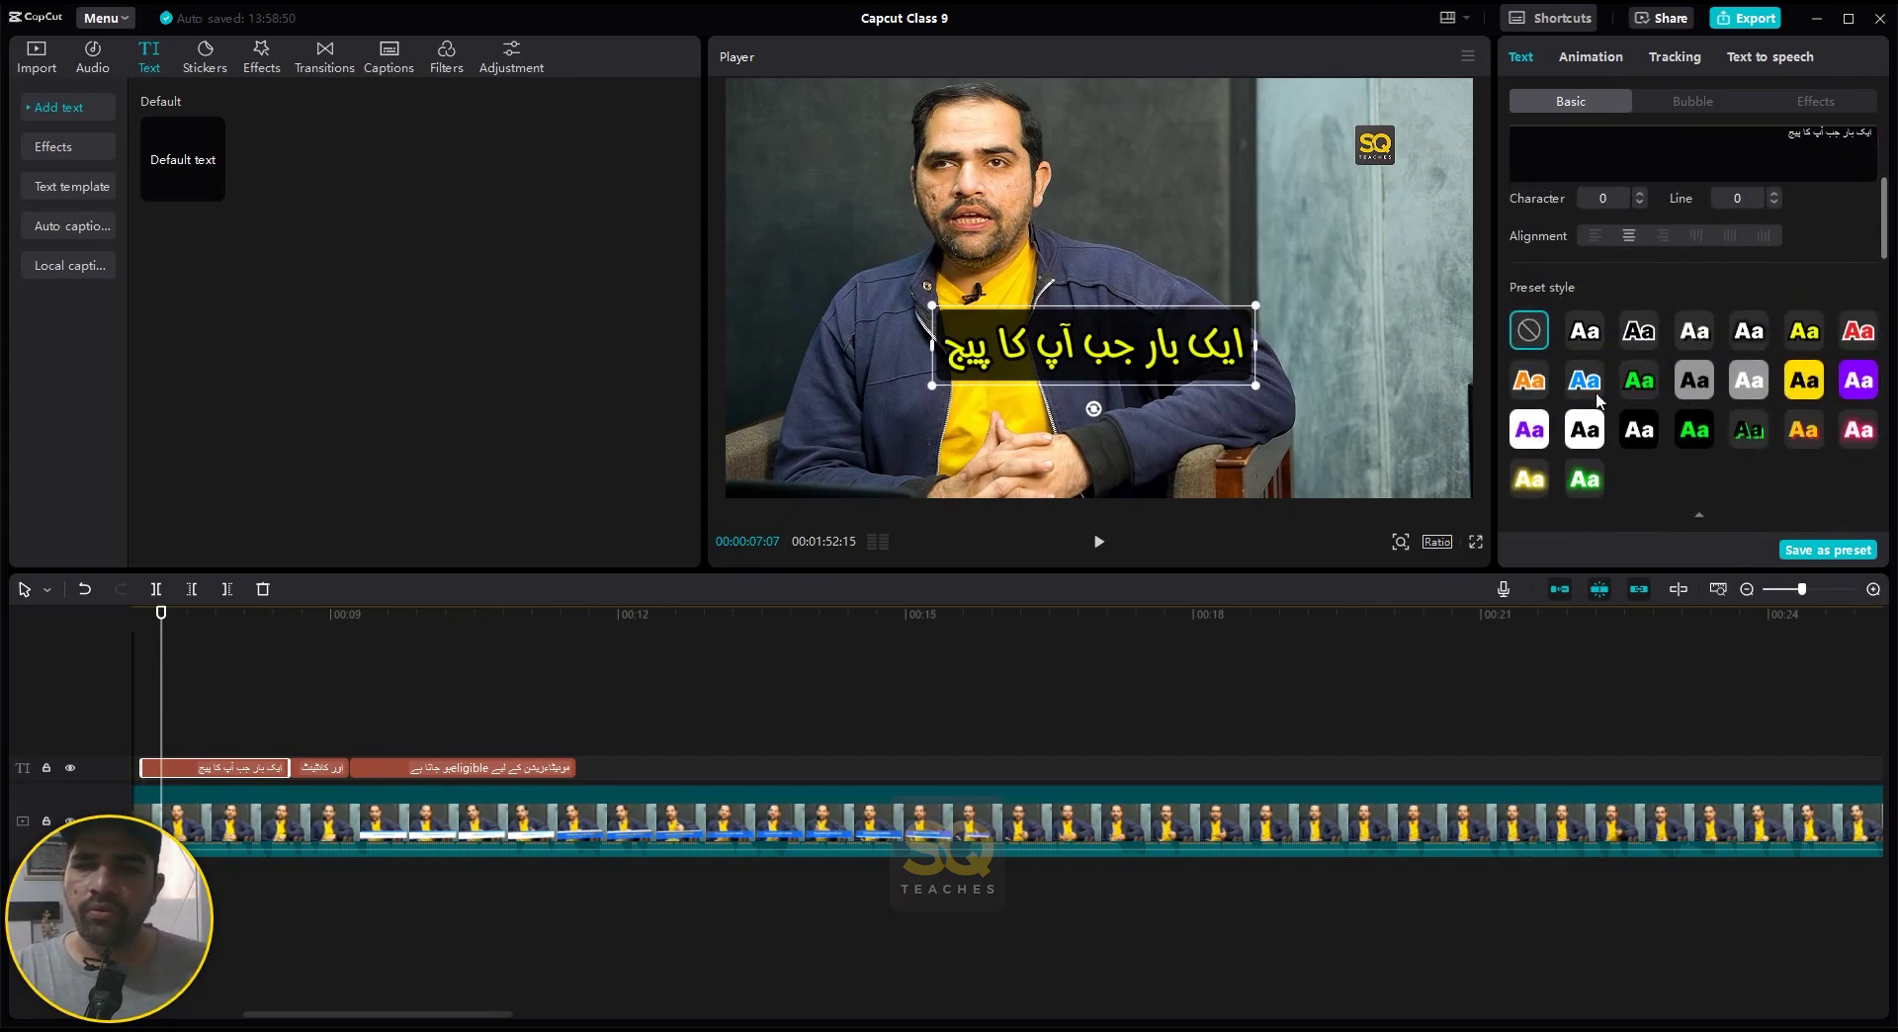
pyautogui.click(1529, 481)
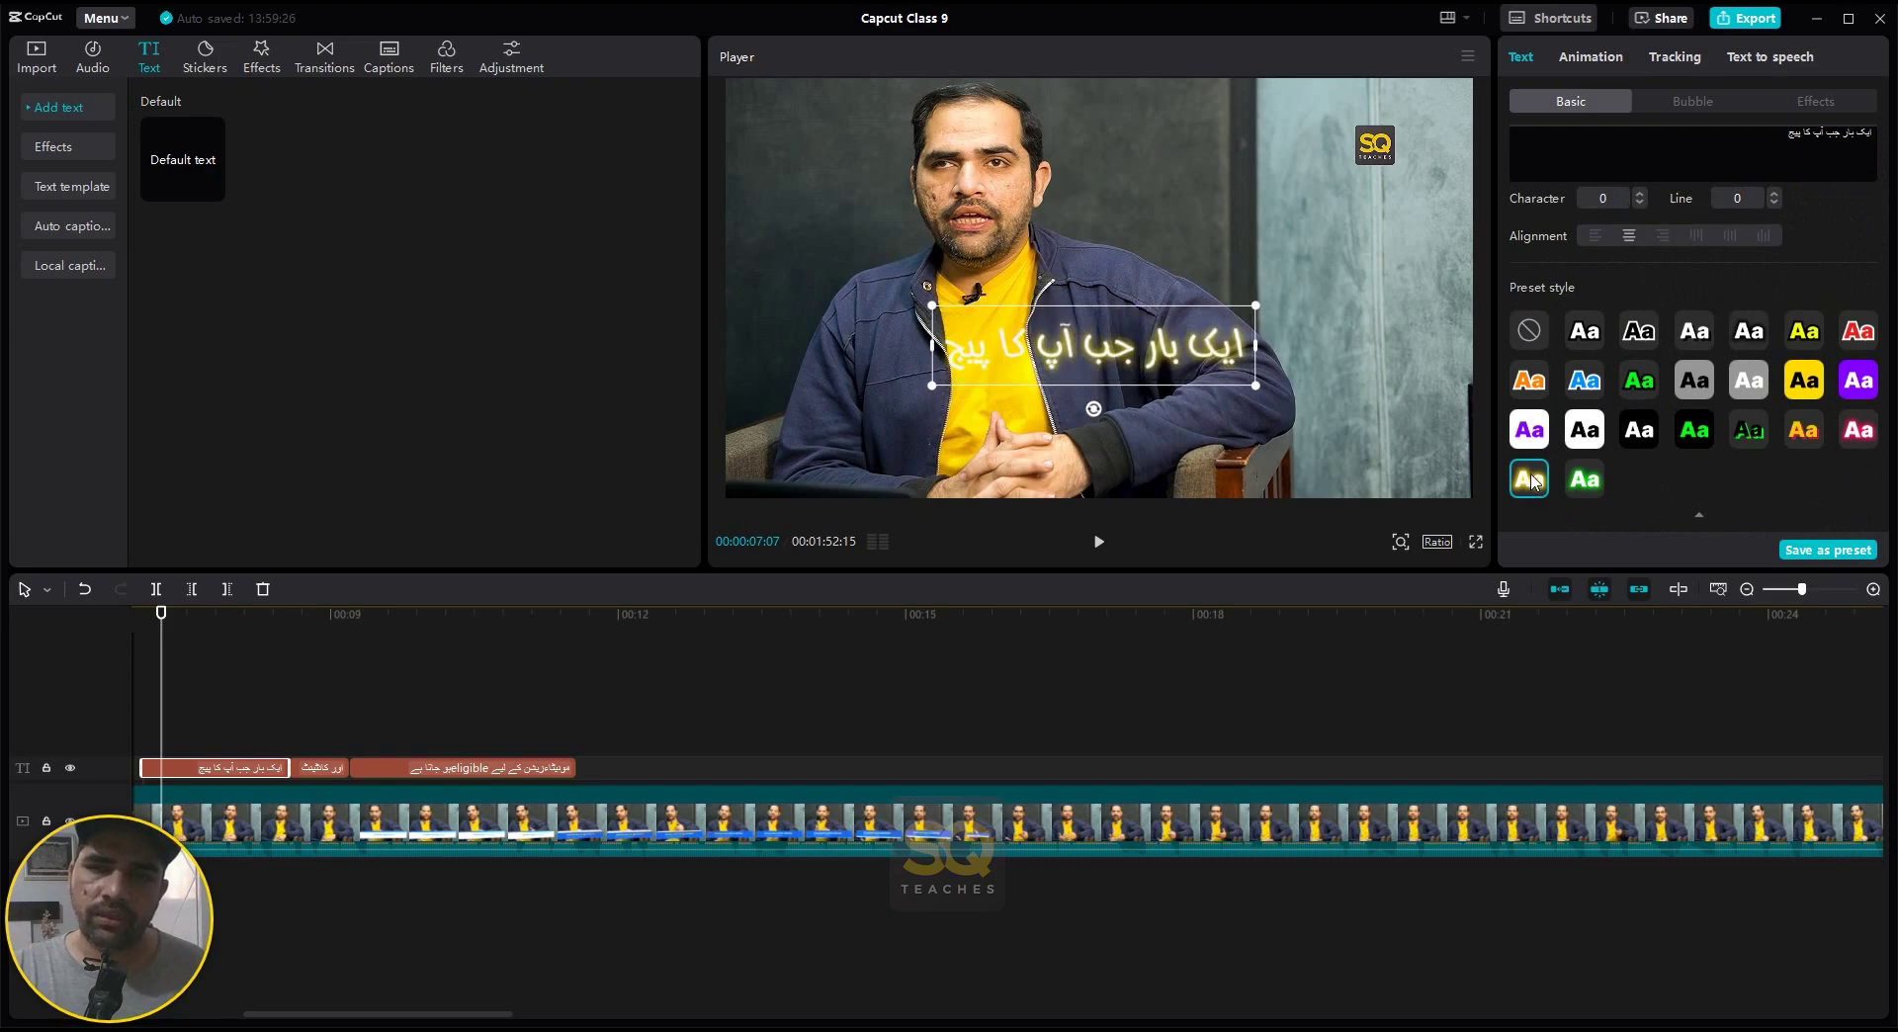
pyautogui.click(1584, 481)
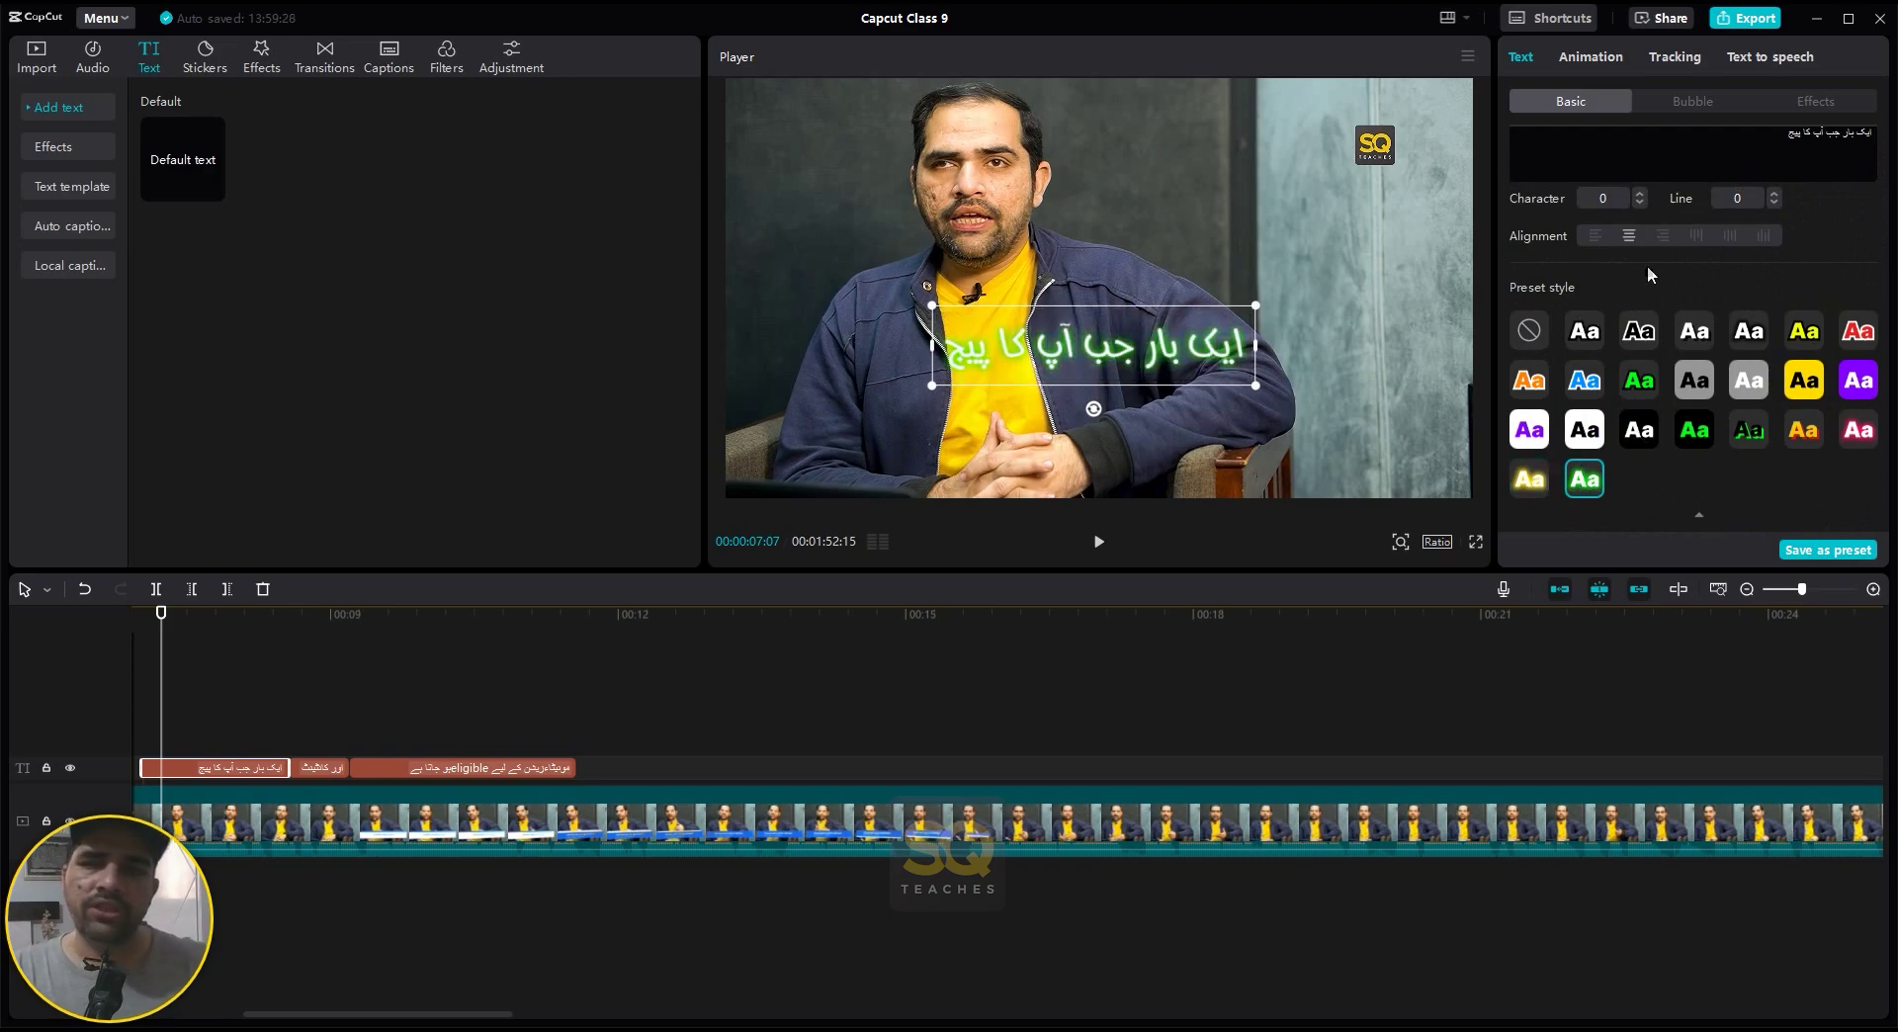
# - Try the Pop Up, Typewriter, Wave in and Slide Up entrance animations on the first caption, settling on the leftward blur entrance
pyautogui.click(1599, 59)
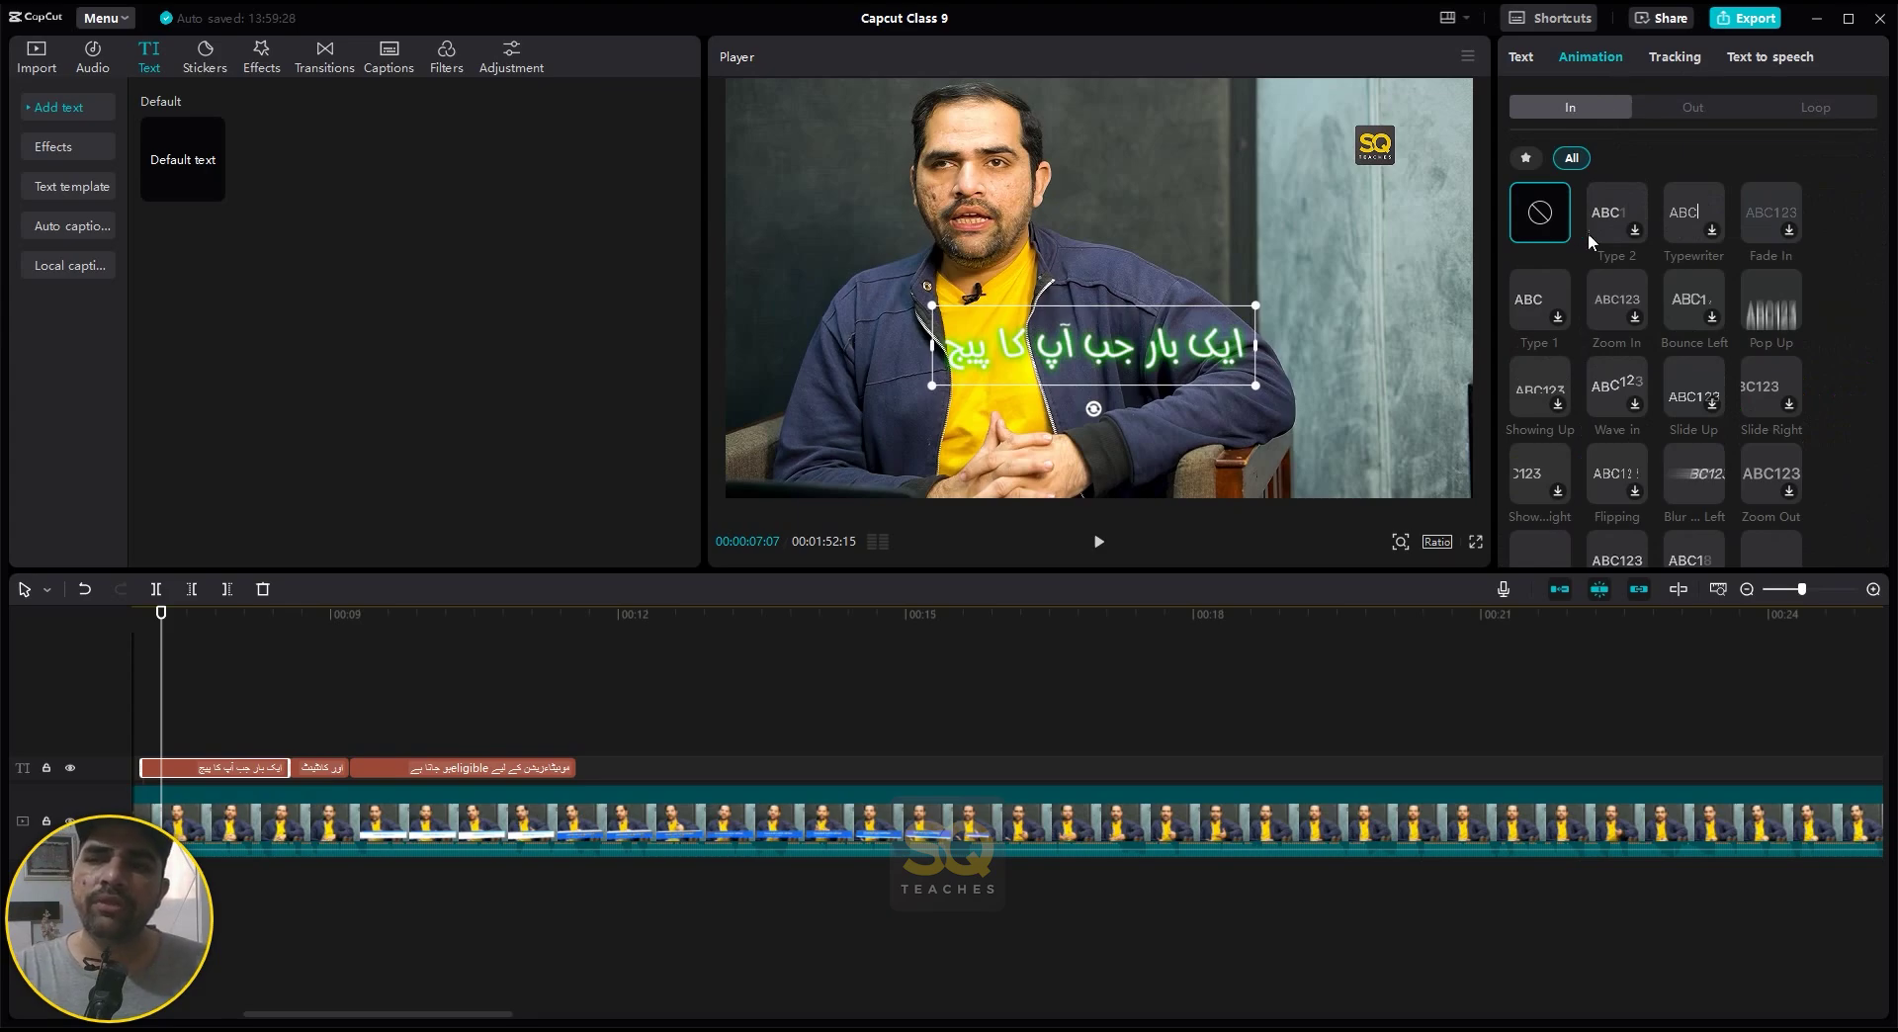
pyautogui.click(1787, 306)
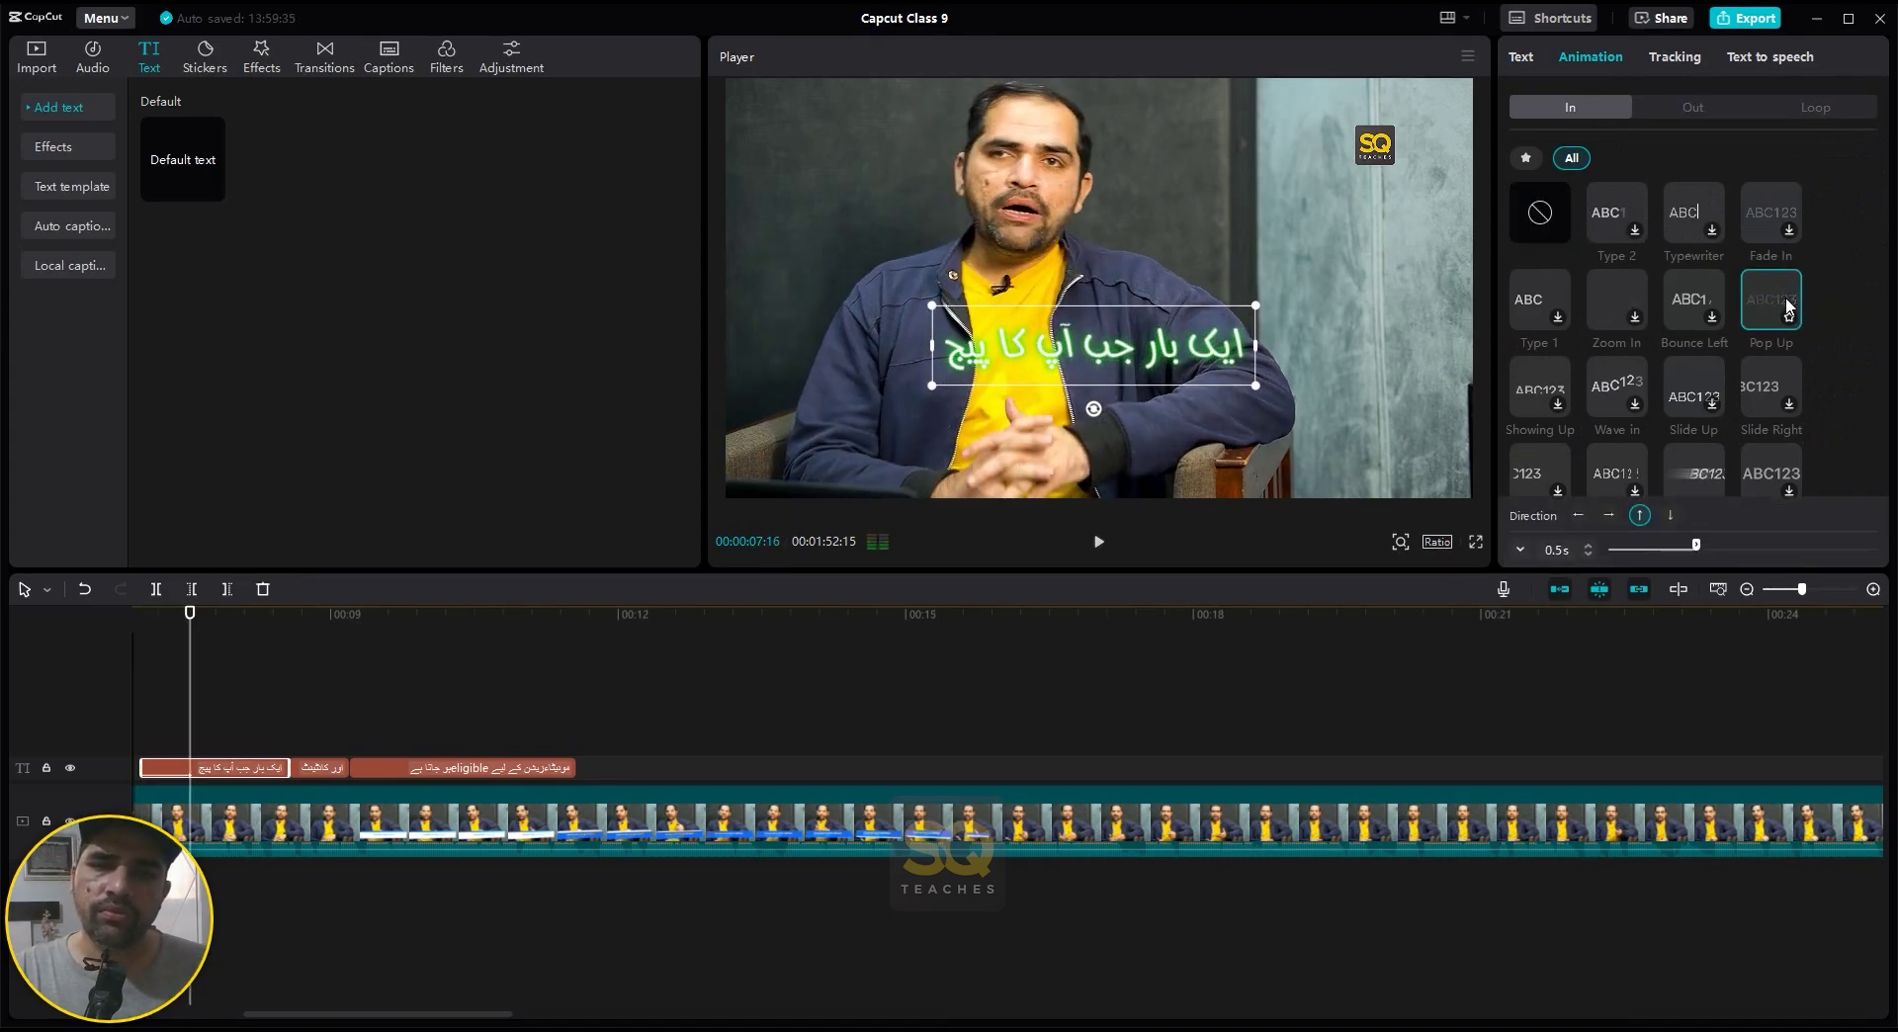
pyautogui.click(1702, 212)
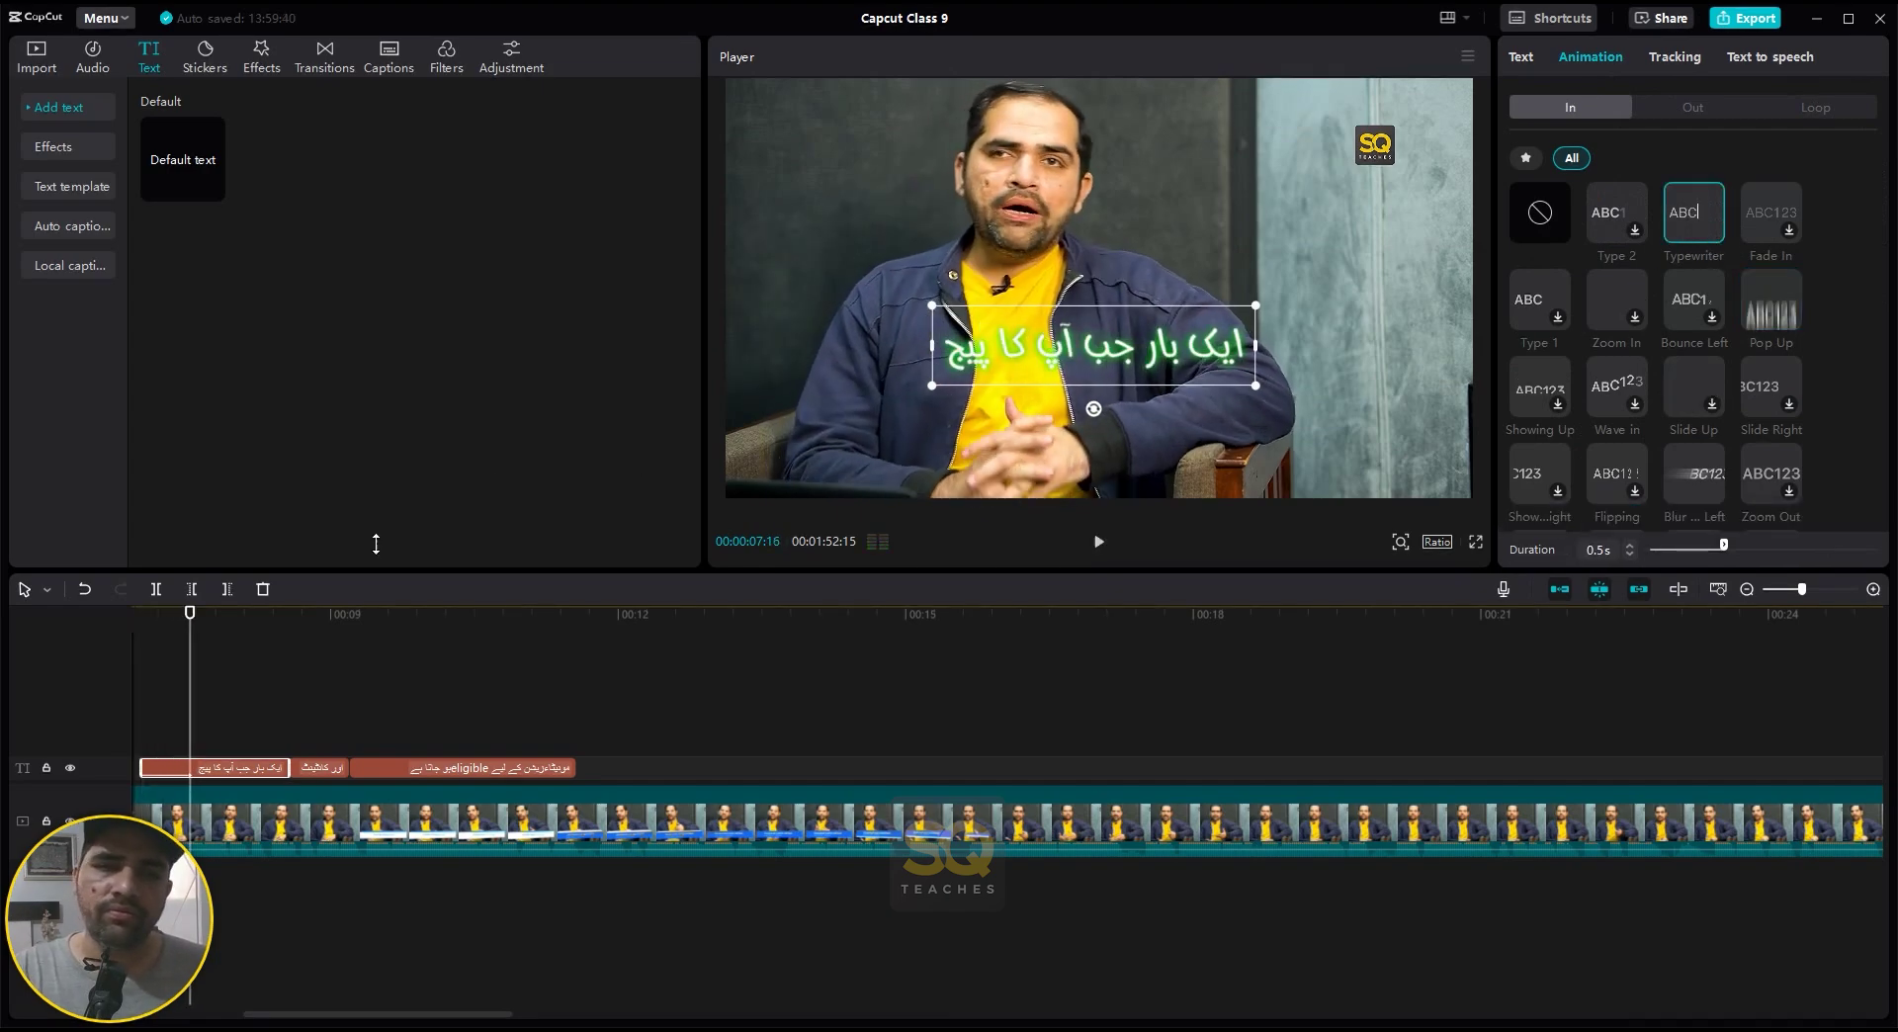
pyautogui.moveTo(191, 628); pyautogui.dragTo(789, 628)
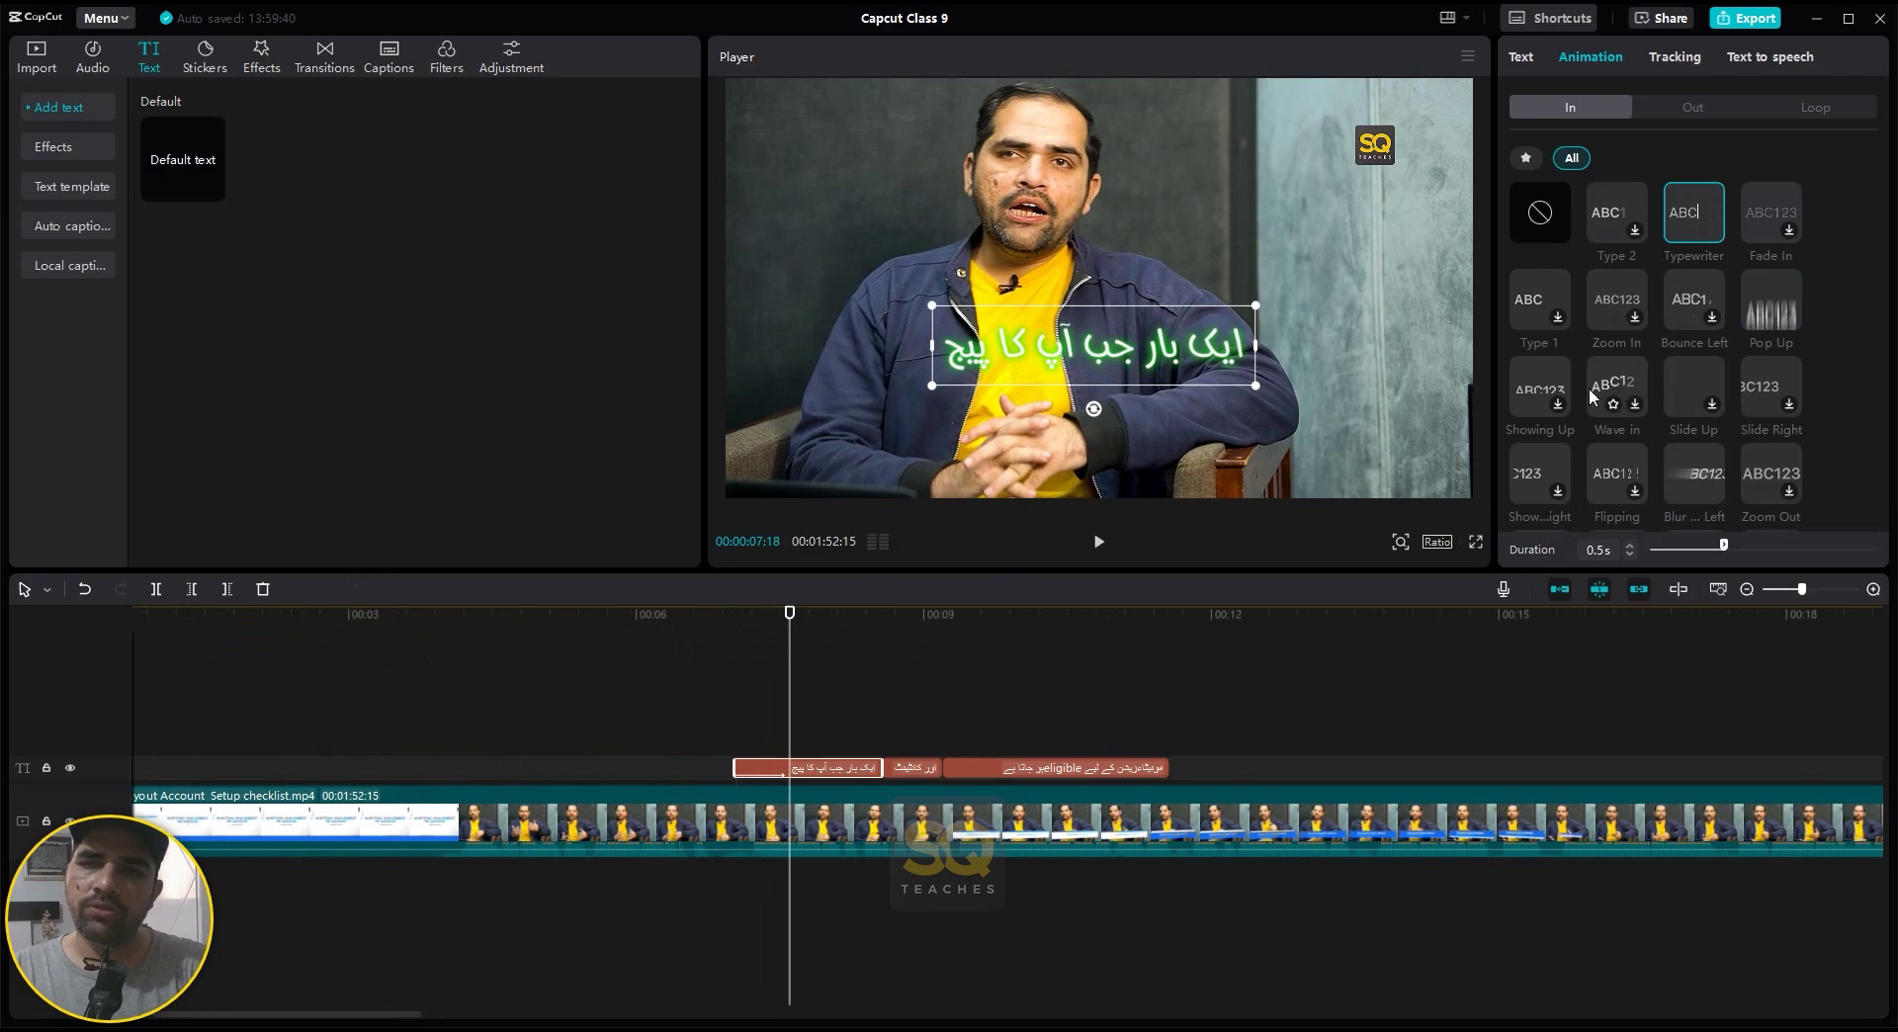
pyautogui.click(1633, 415)
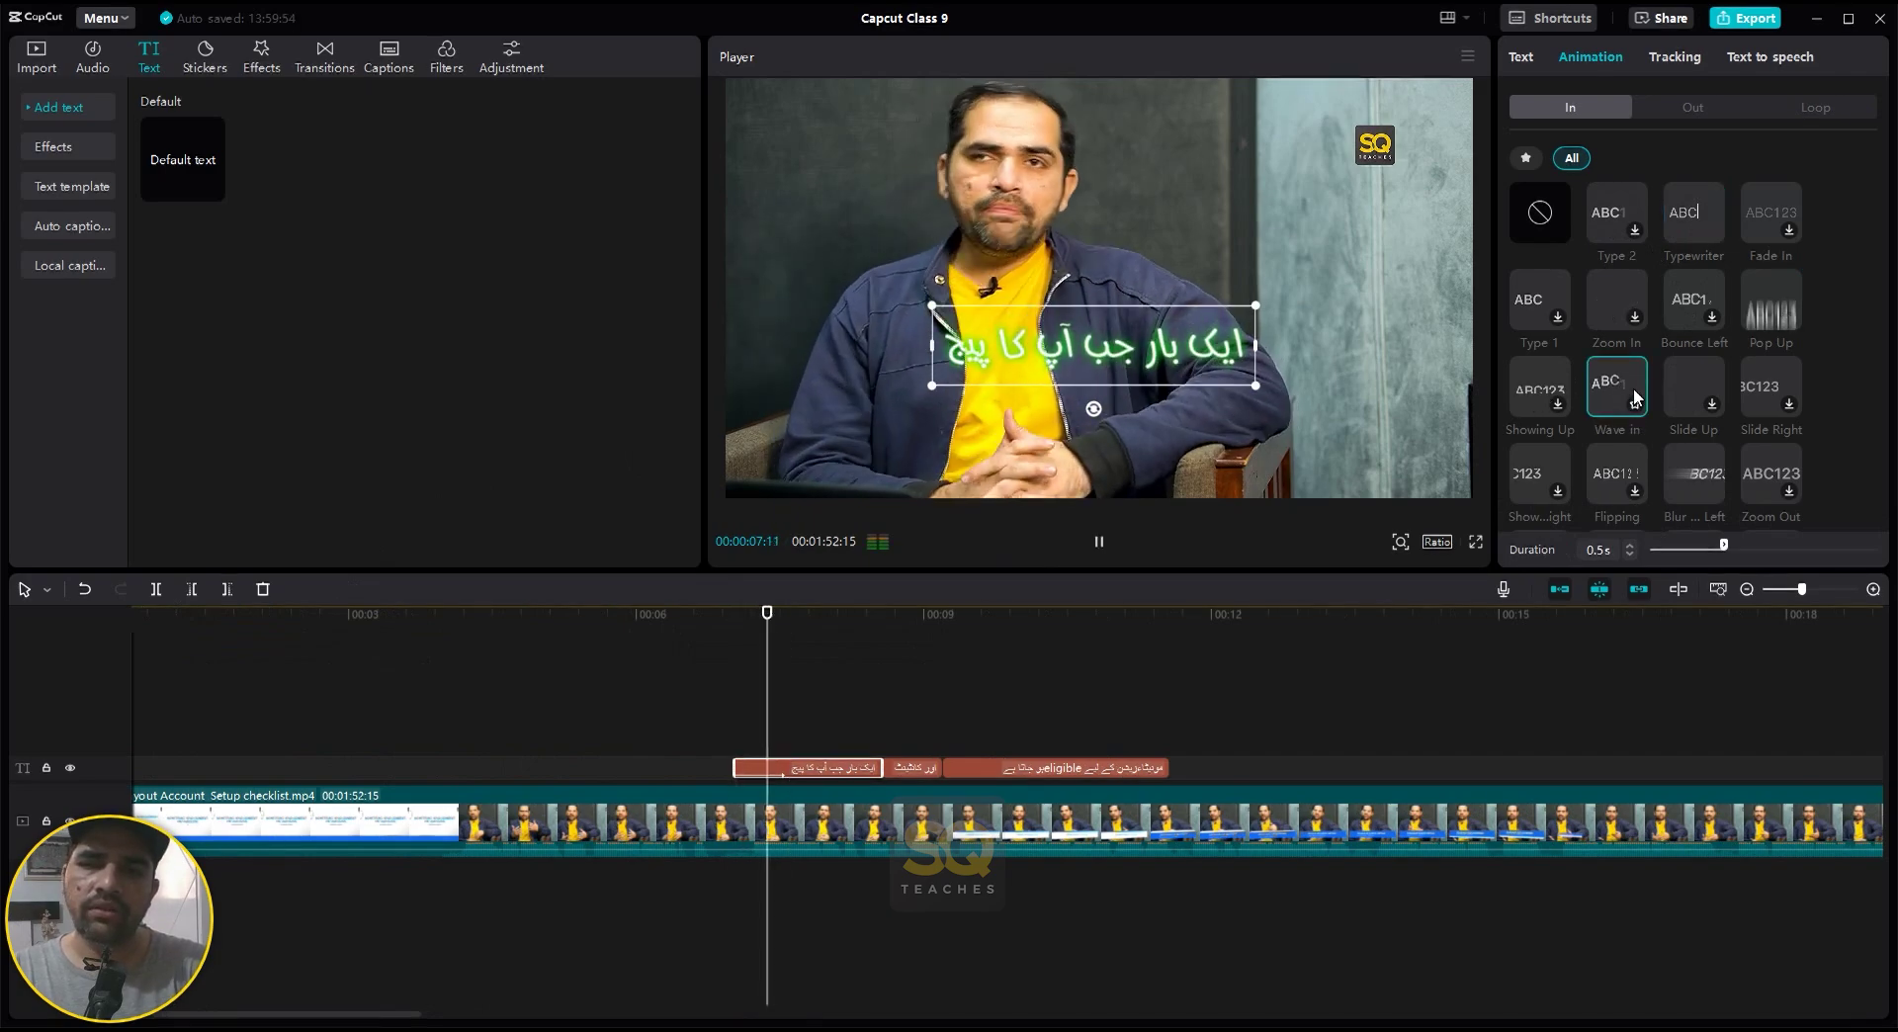
pyautogui.click(1713, 408)
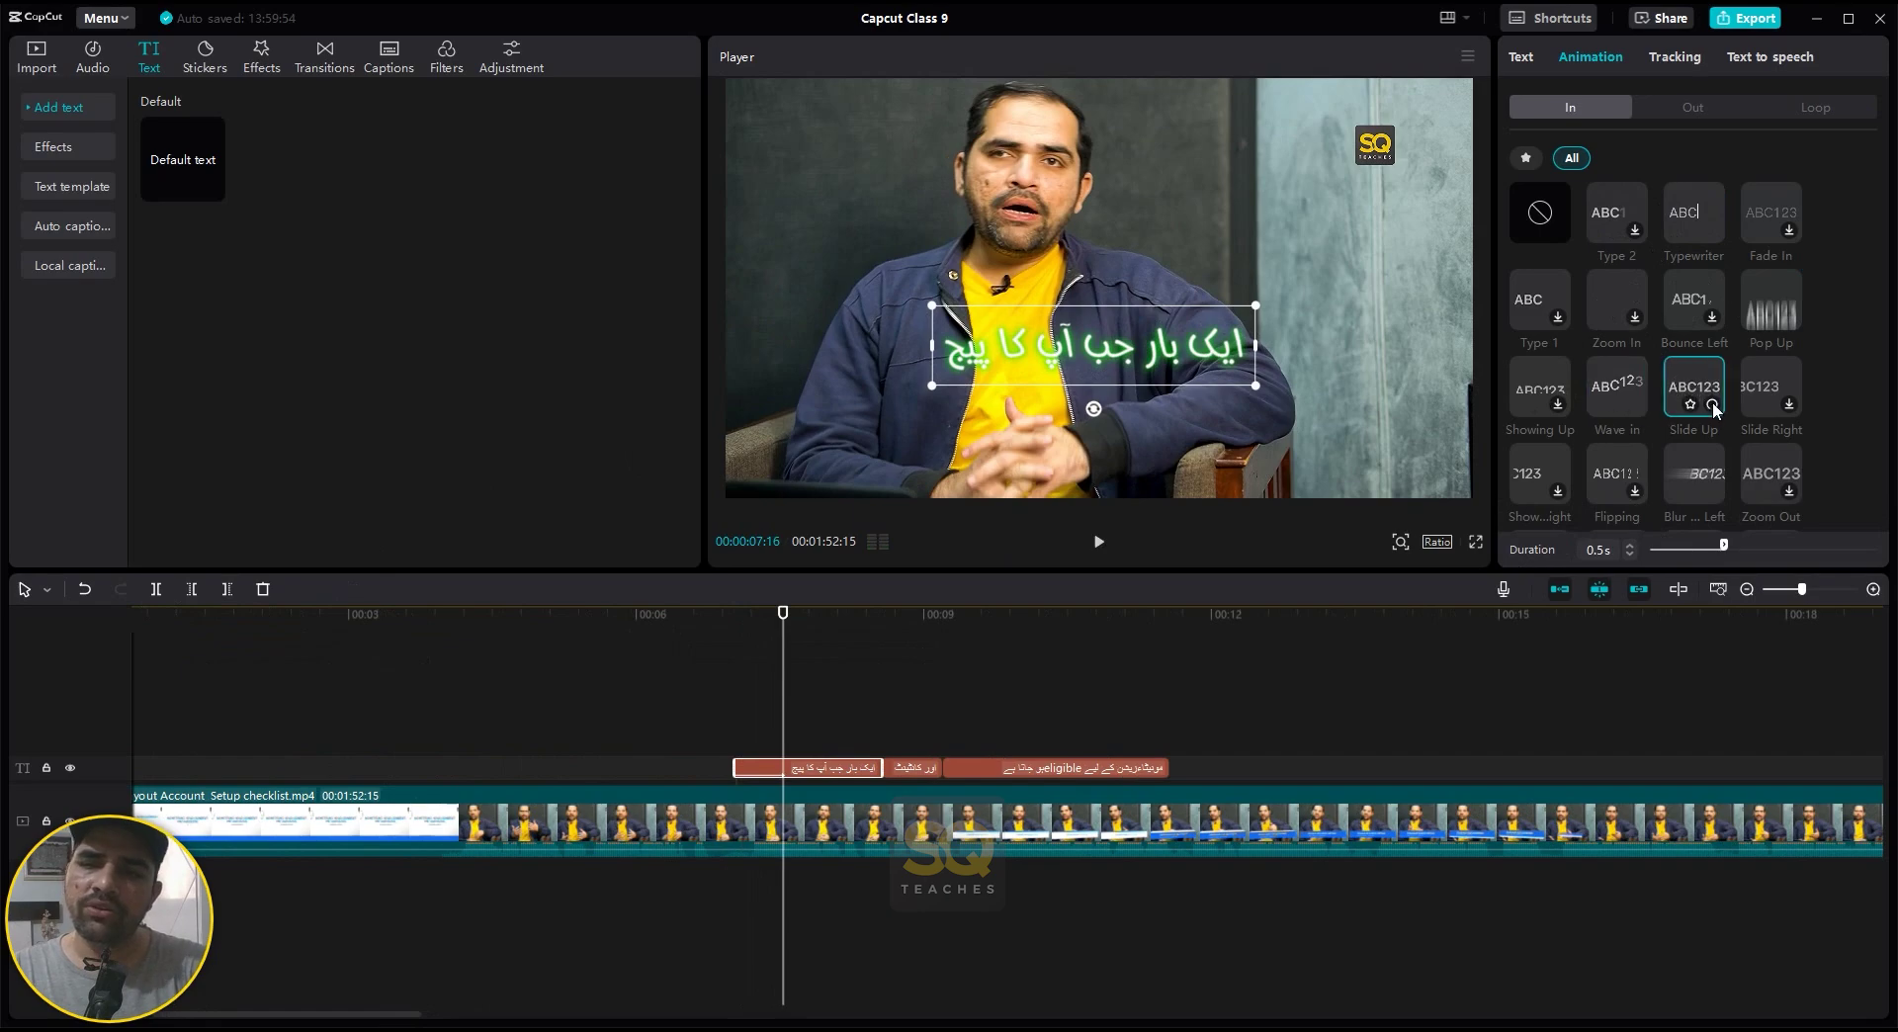
pyautogui.click(1702, 484)
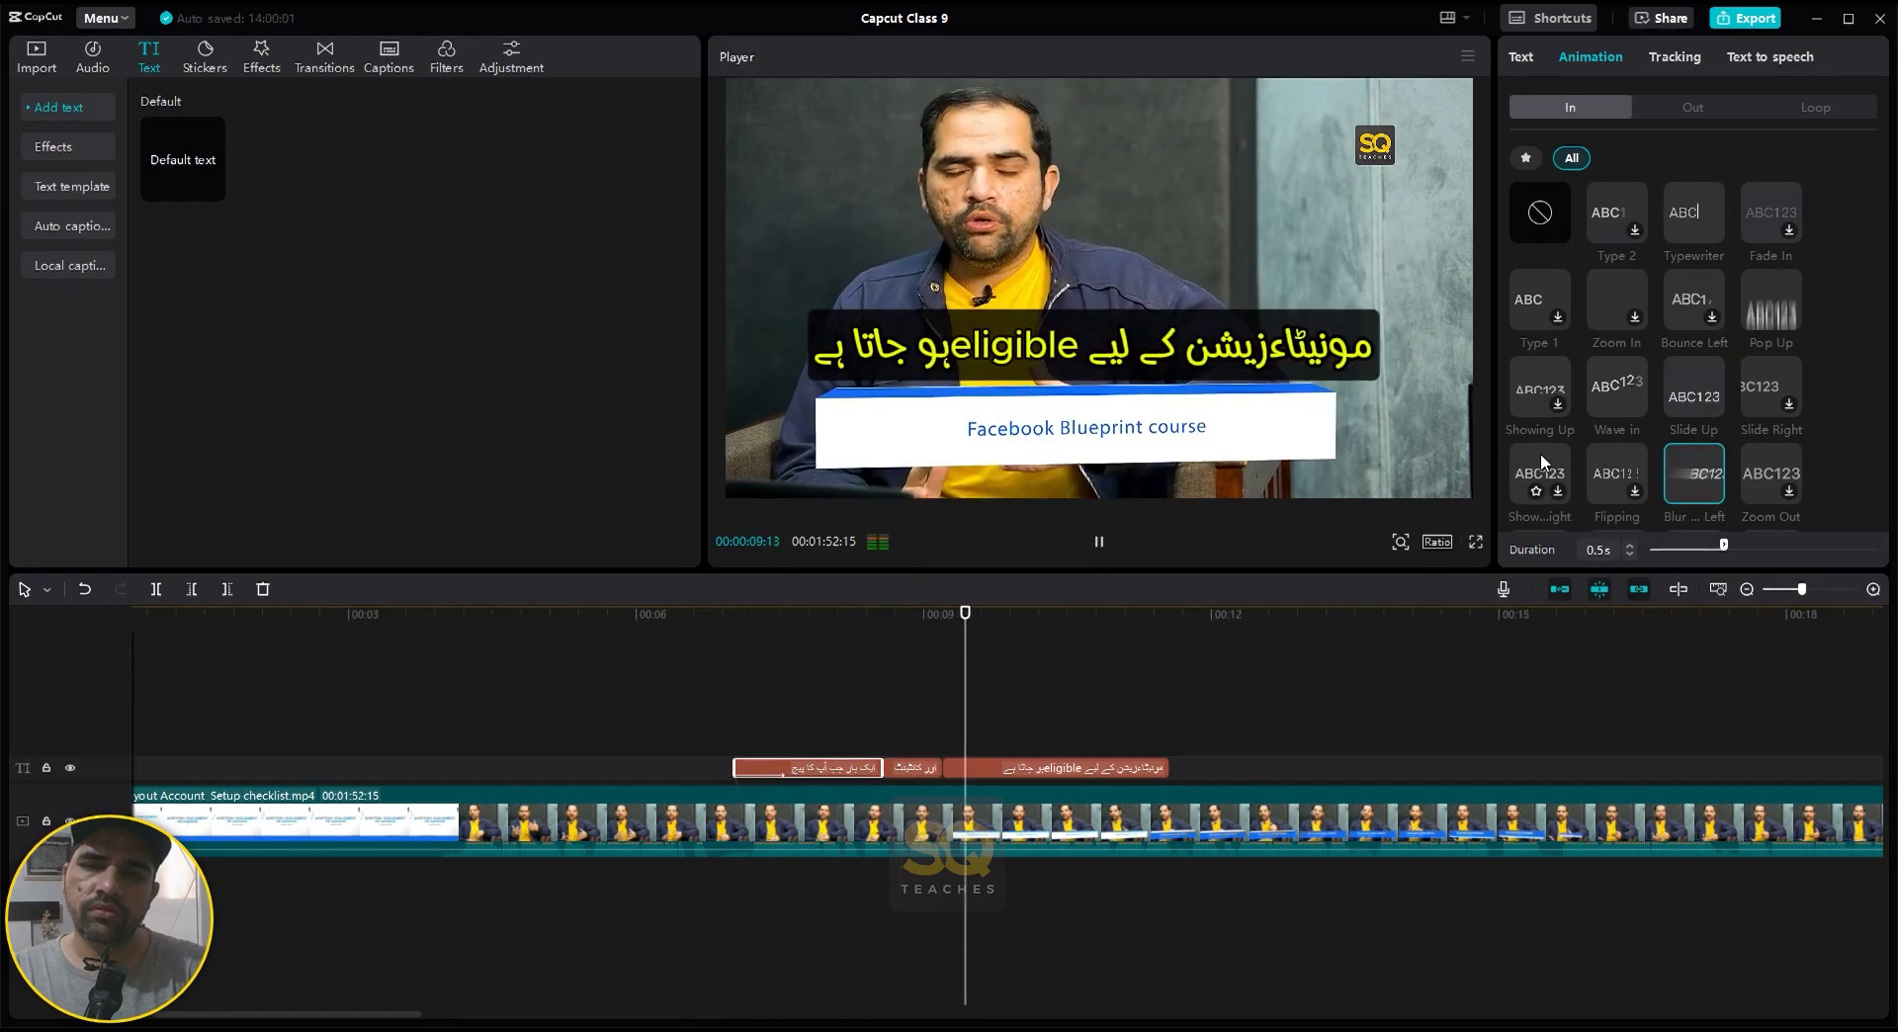
# - Apply the Random Flash loop animation to the third caption, the one containing the word eligible
pyautogui.click(1093, 769)
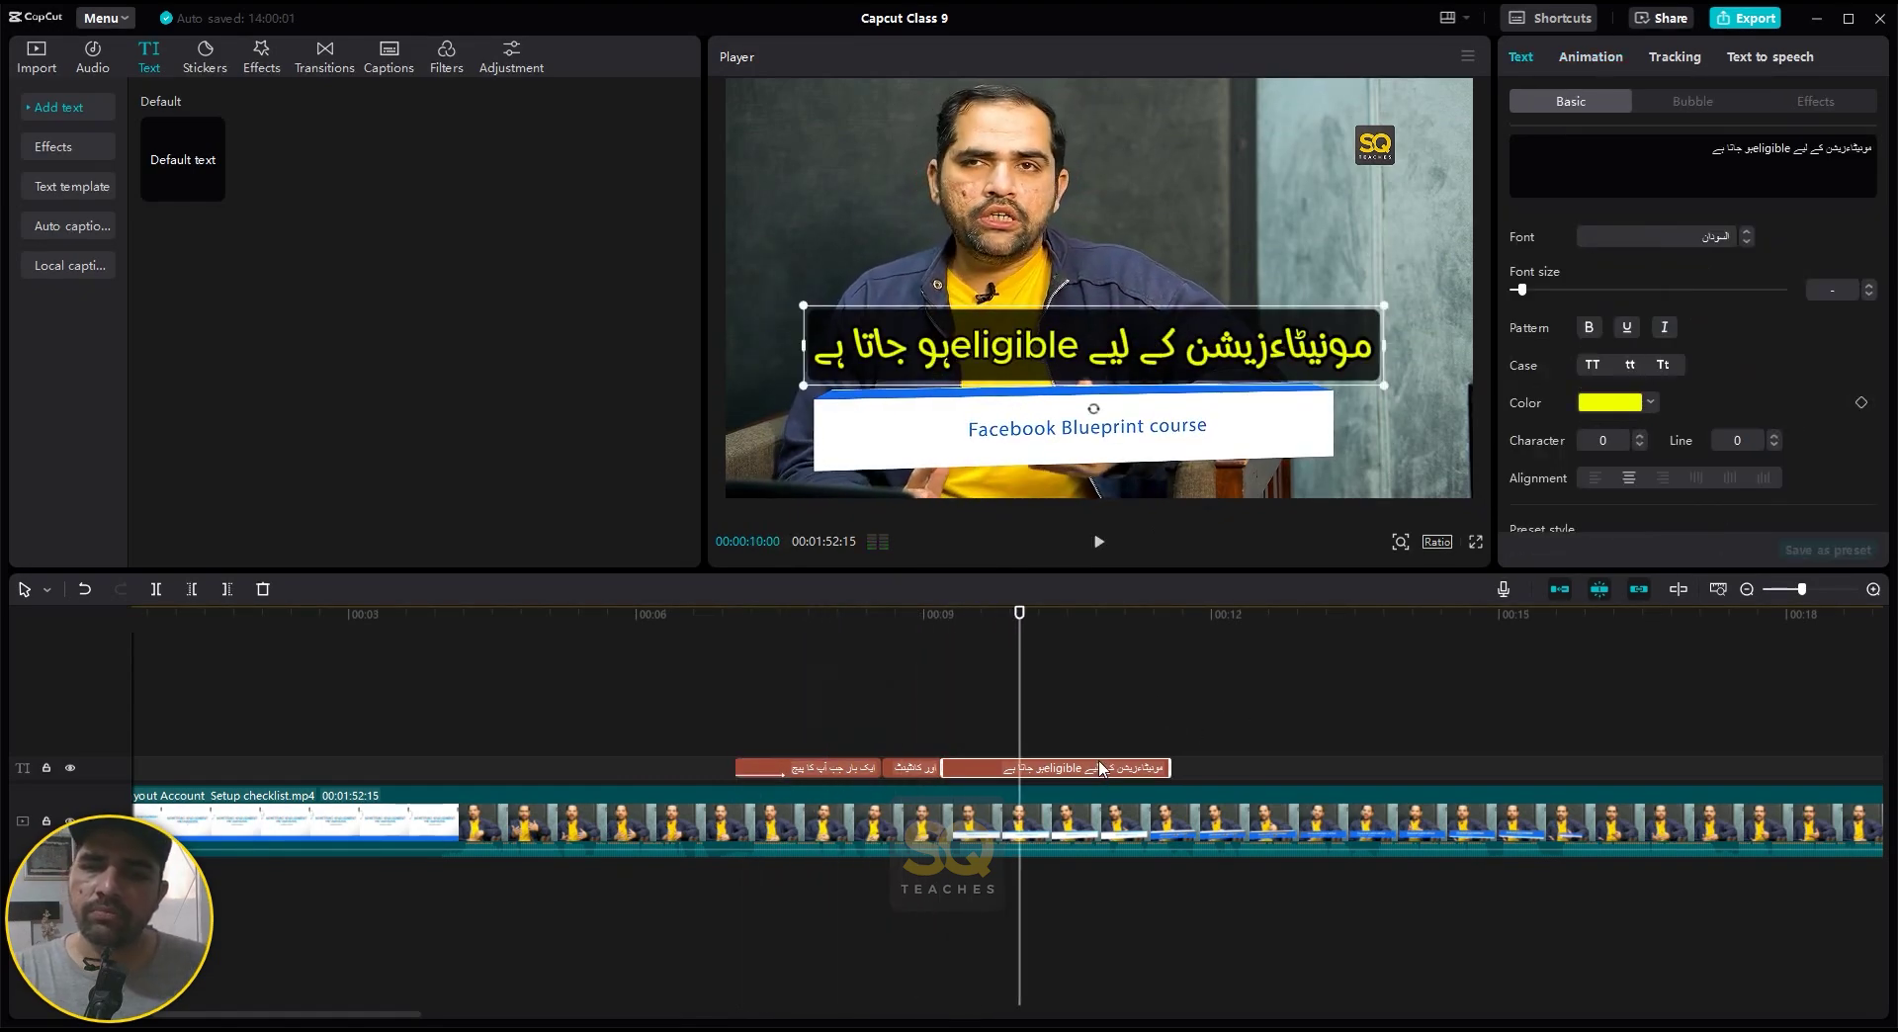
pyautogui.click(1591, 56)
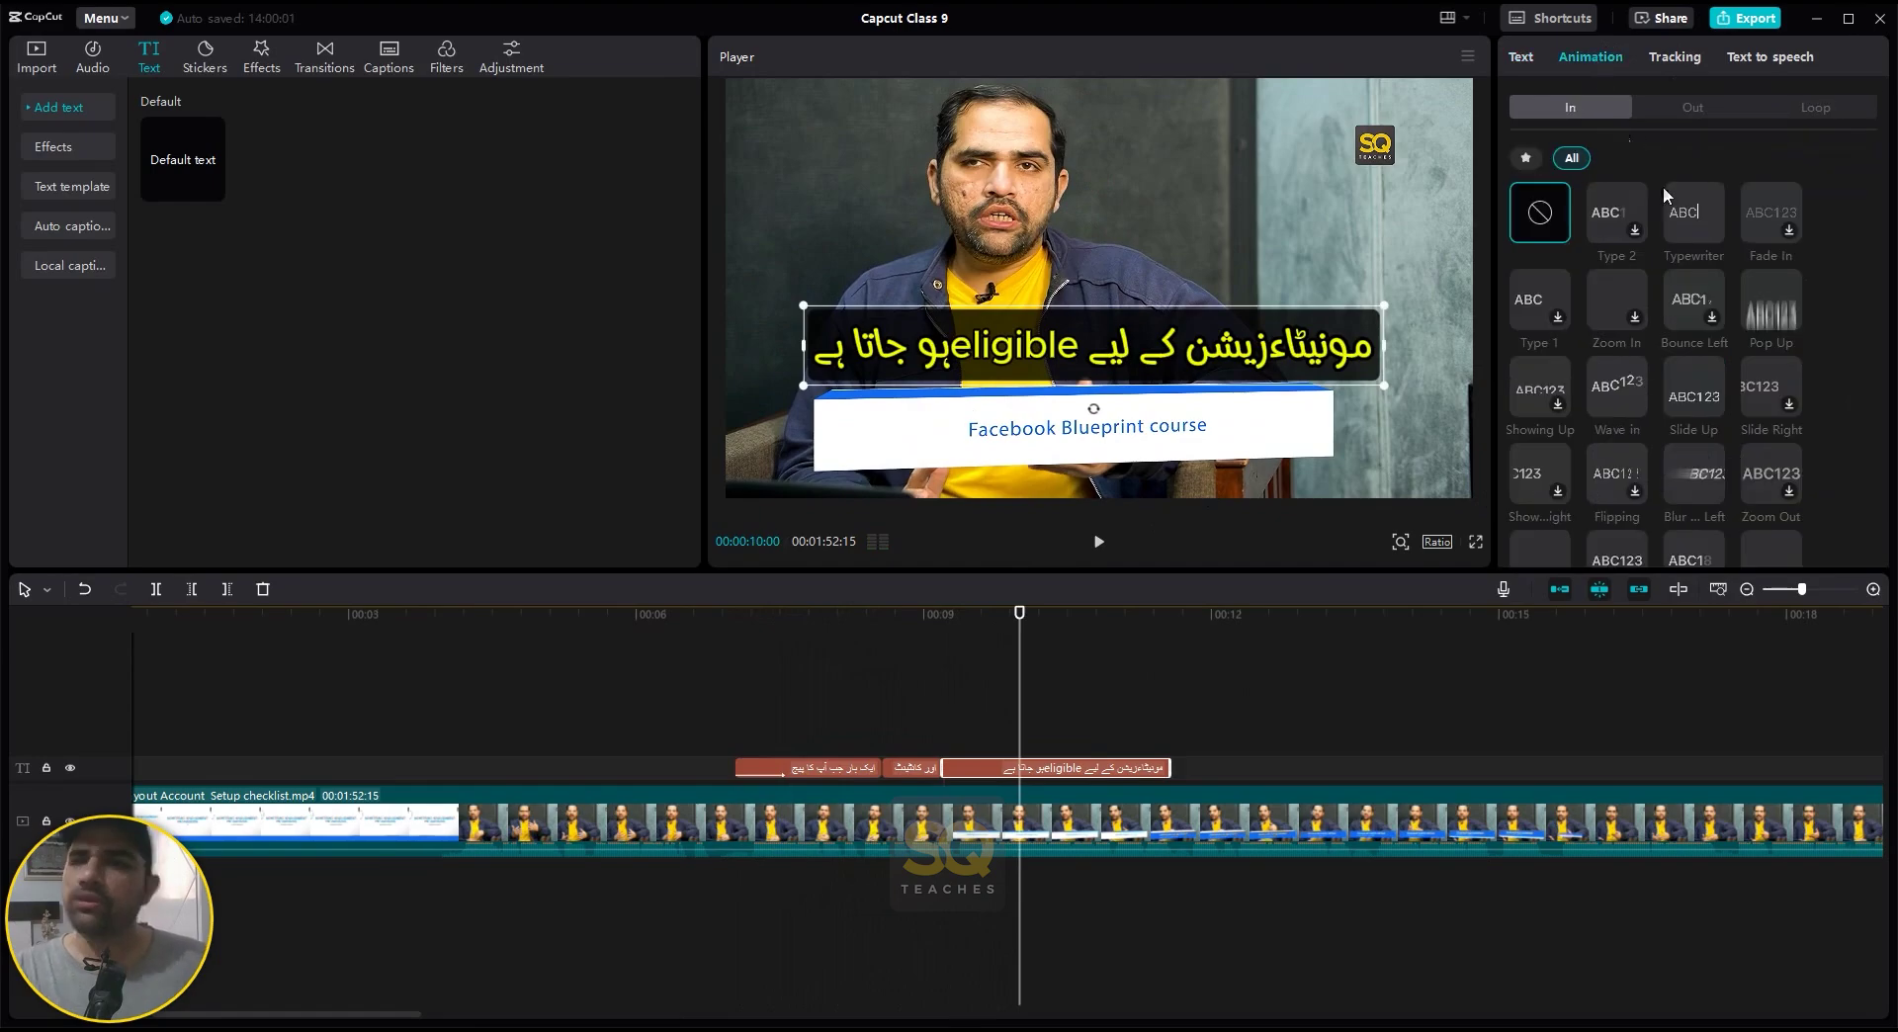
pyautogui.click(1805, 105)
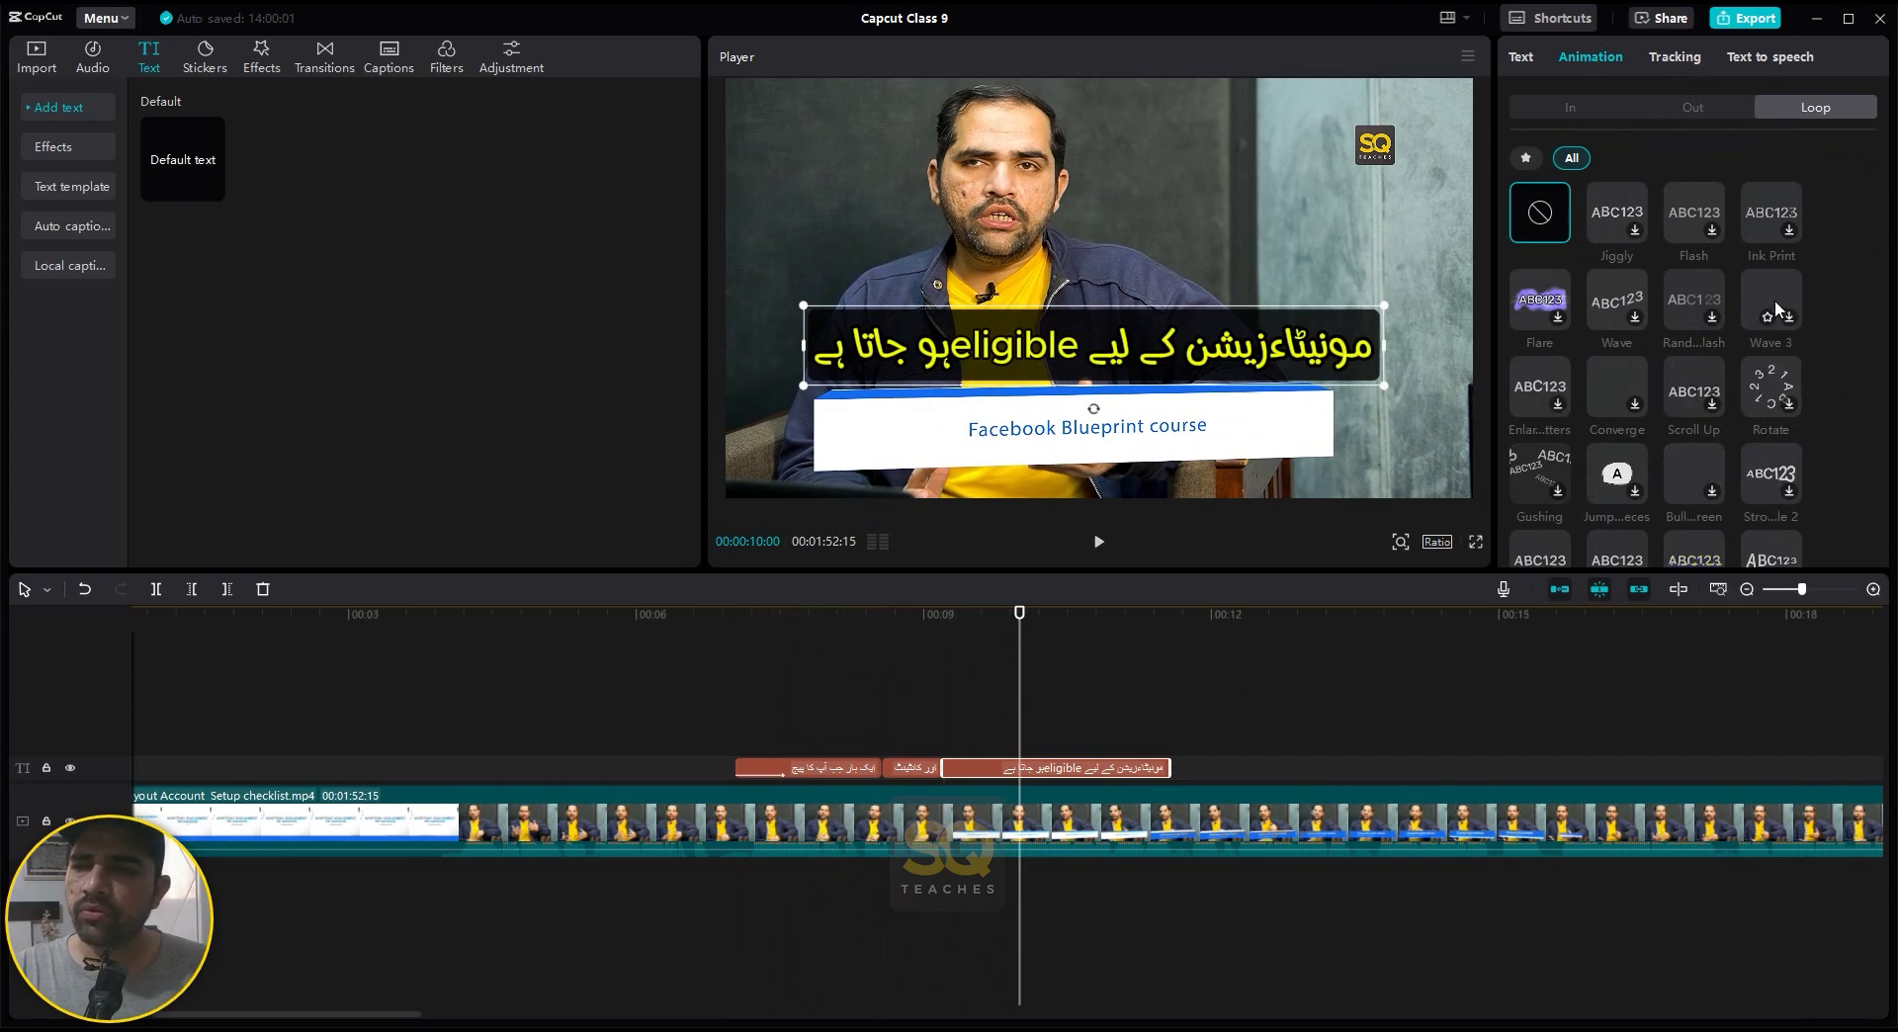
pyautogui.click(1713, 321)
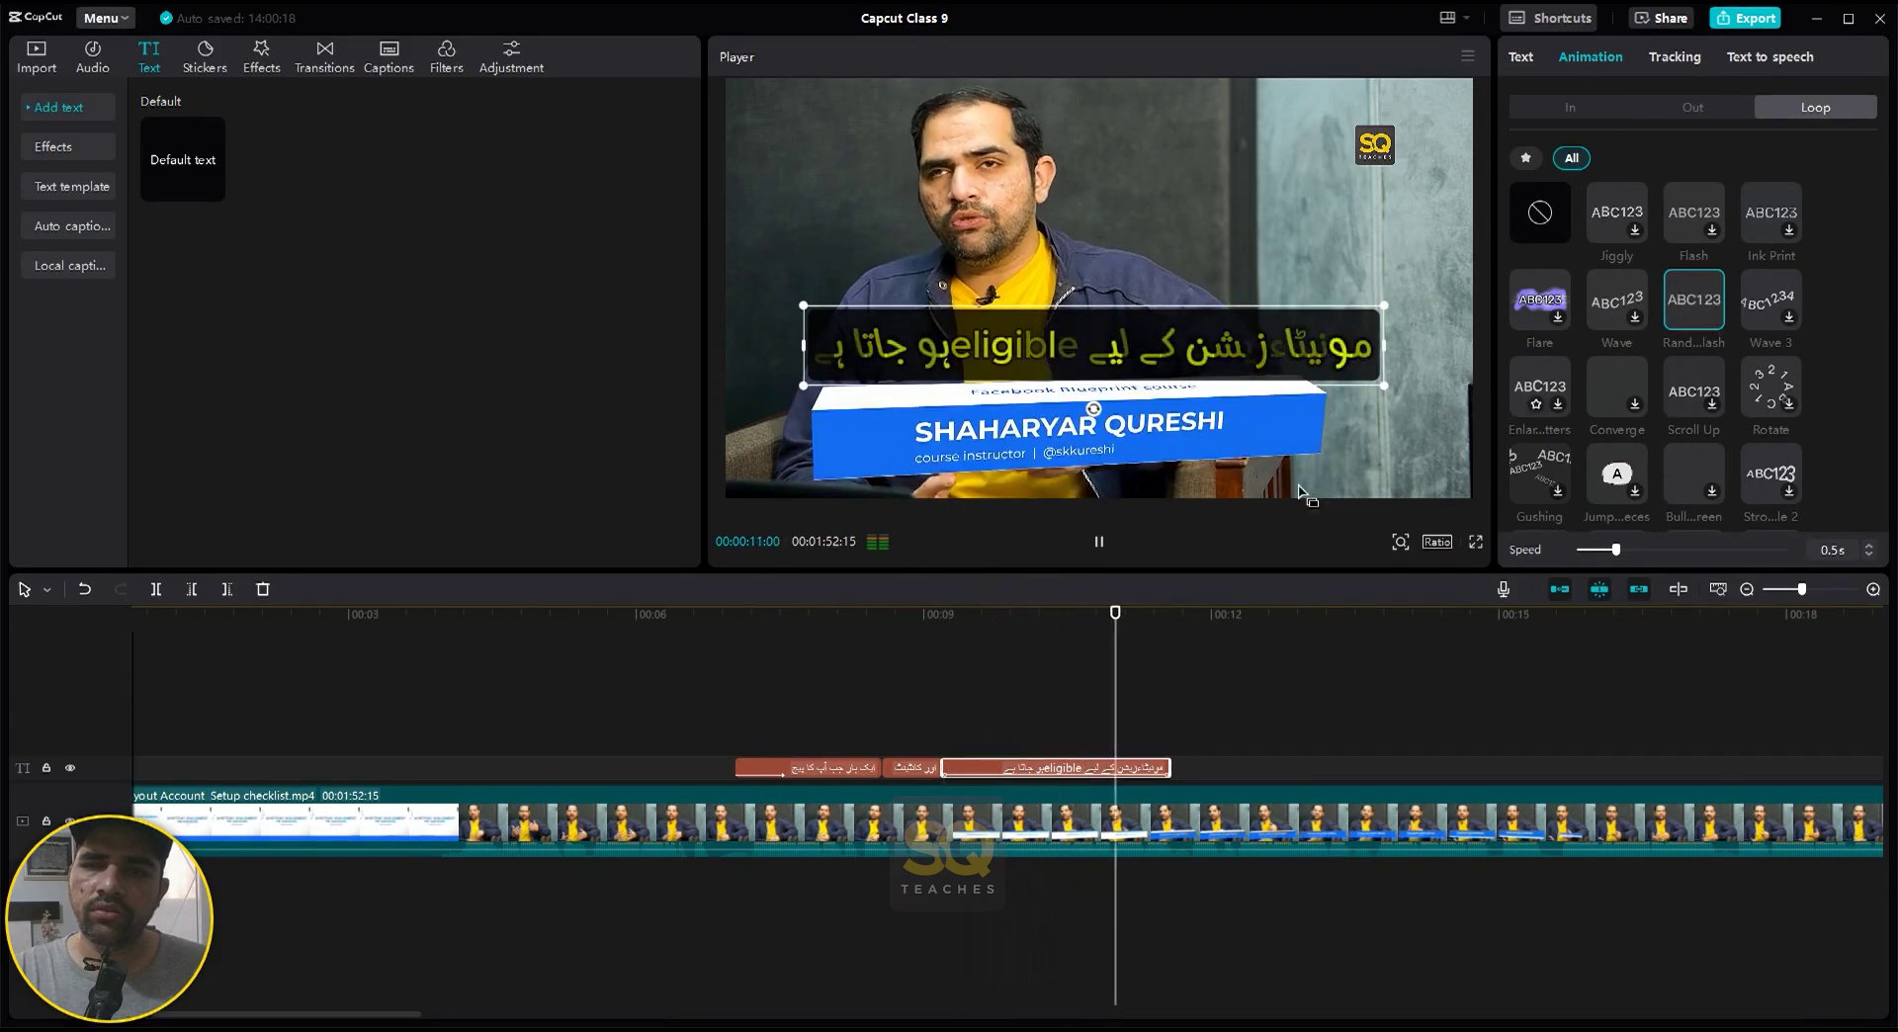
pyautogui.scroll(-3, 1659, 361)
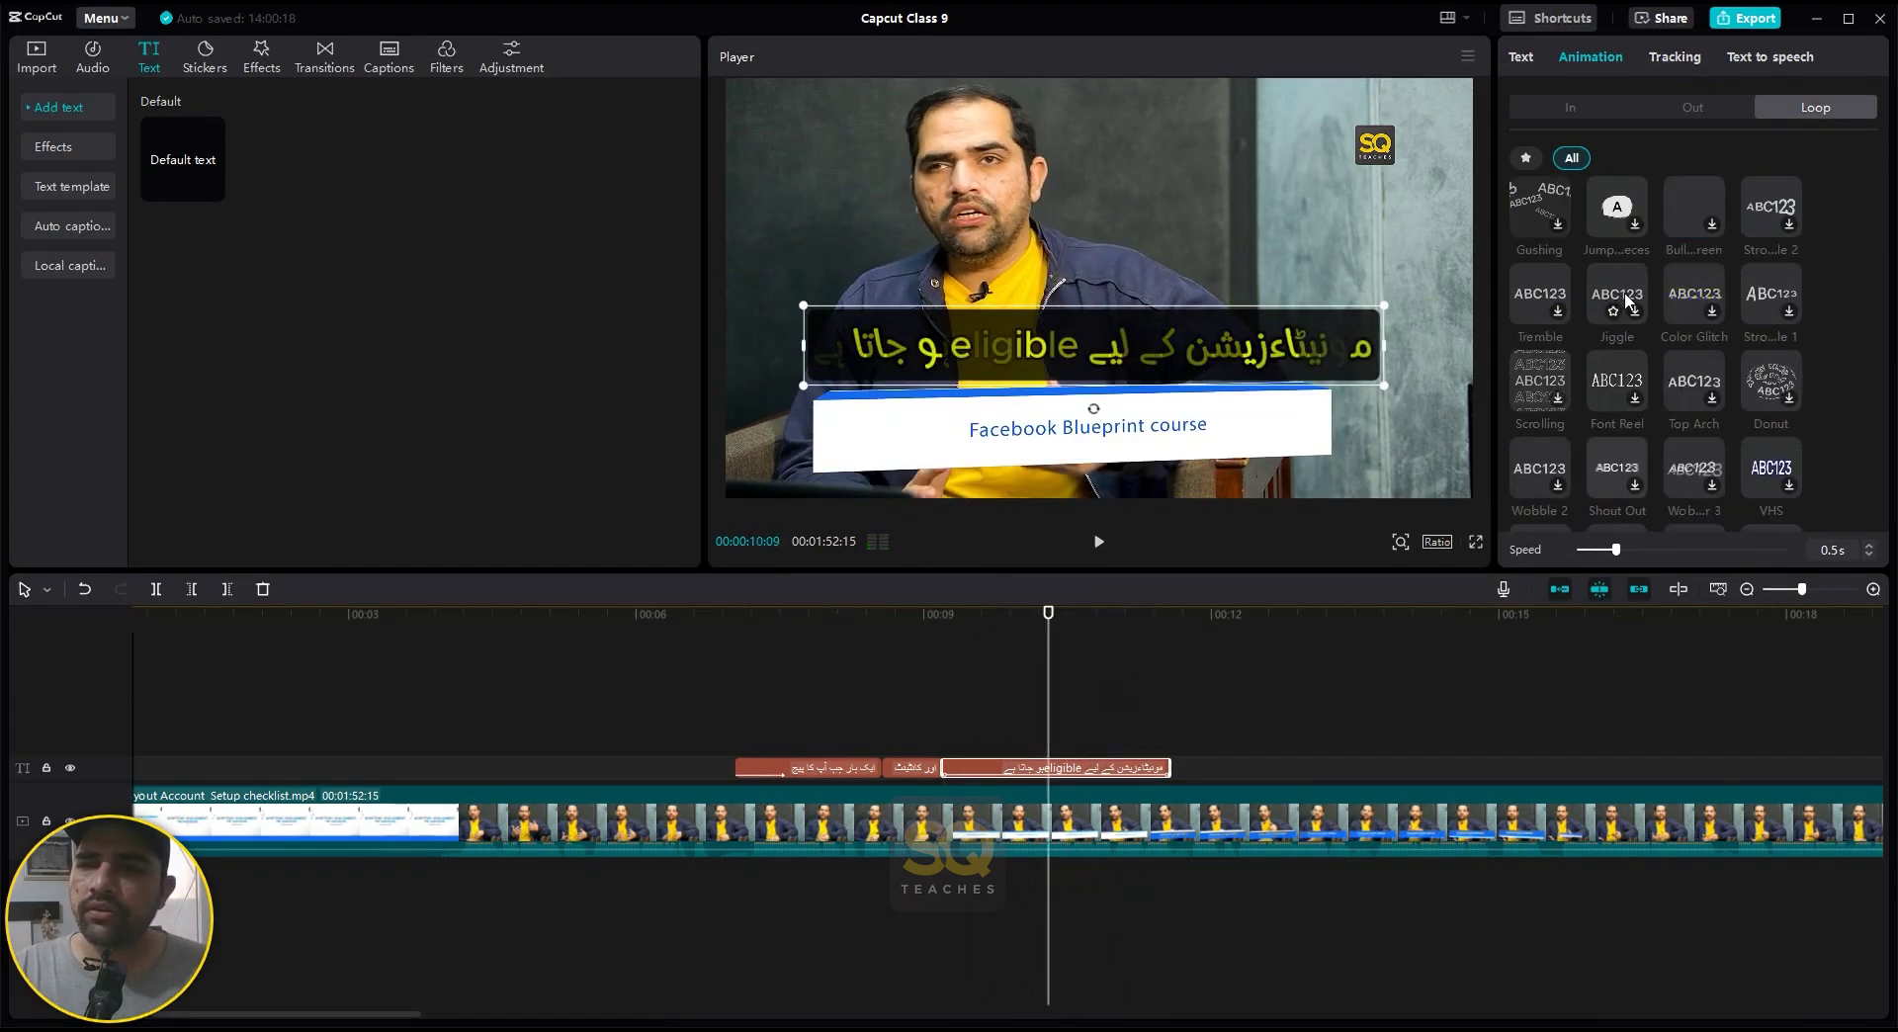
pyautogui.scroll(3, 1554, 307)
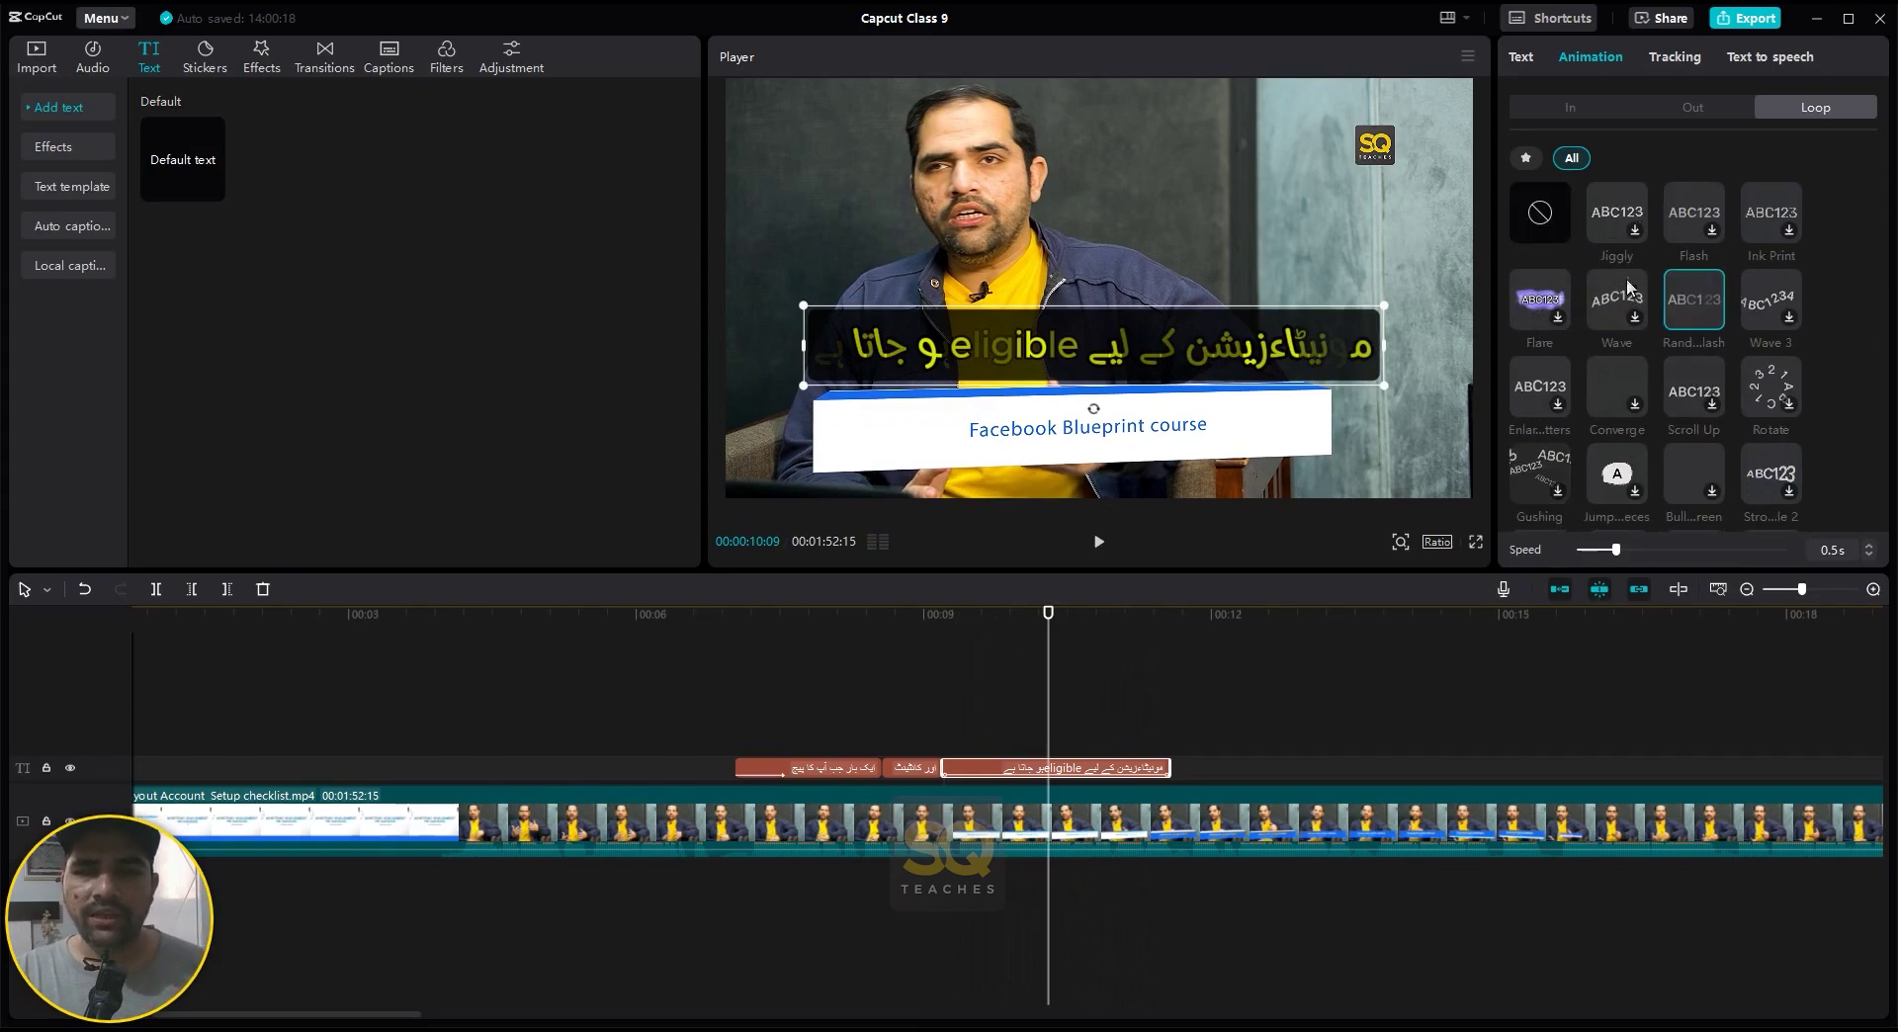
pyautogui.scroll(-4, 1635, 311)
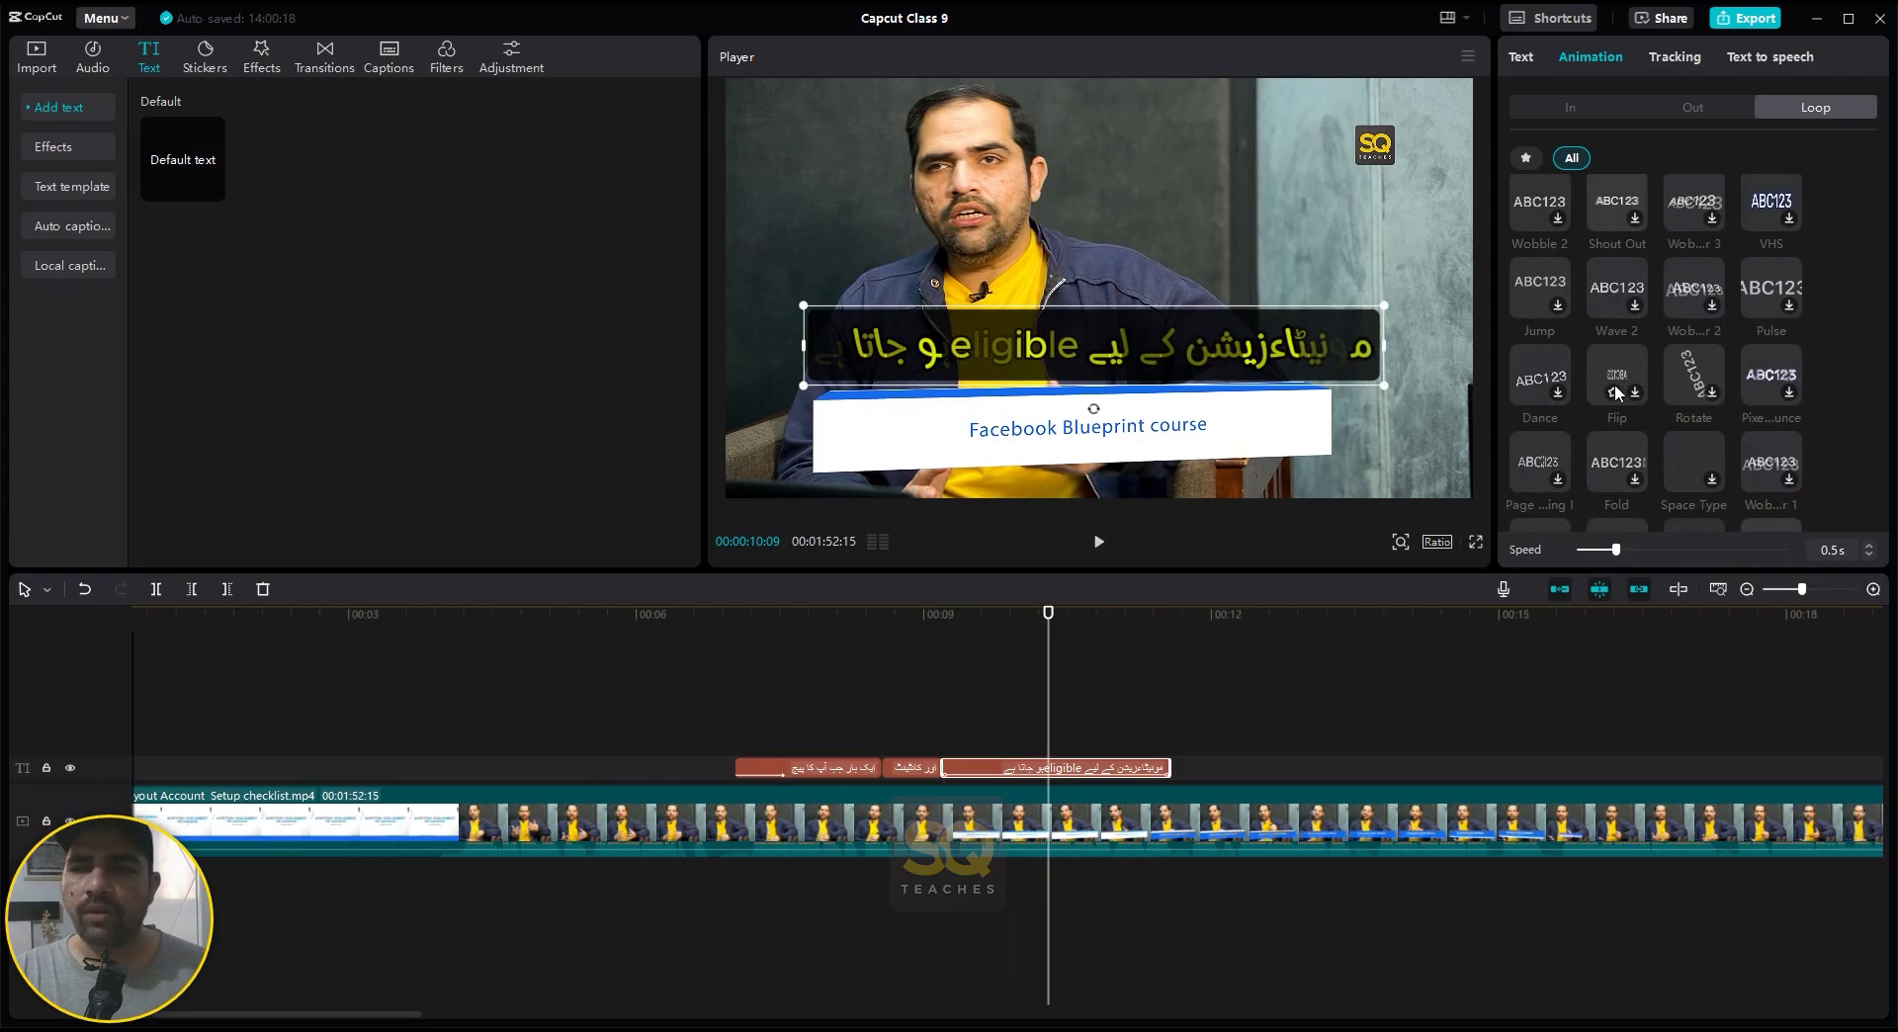
pyautogui.scroll(4, 1621, 300)
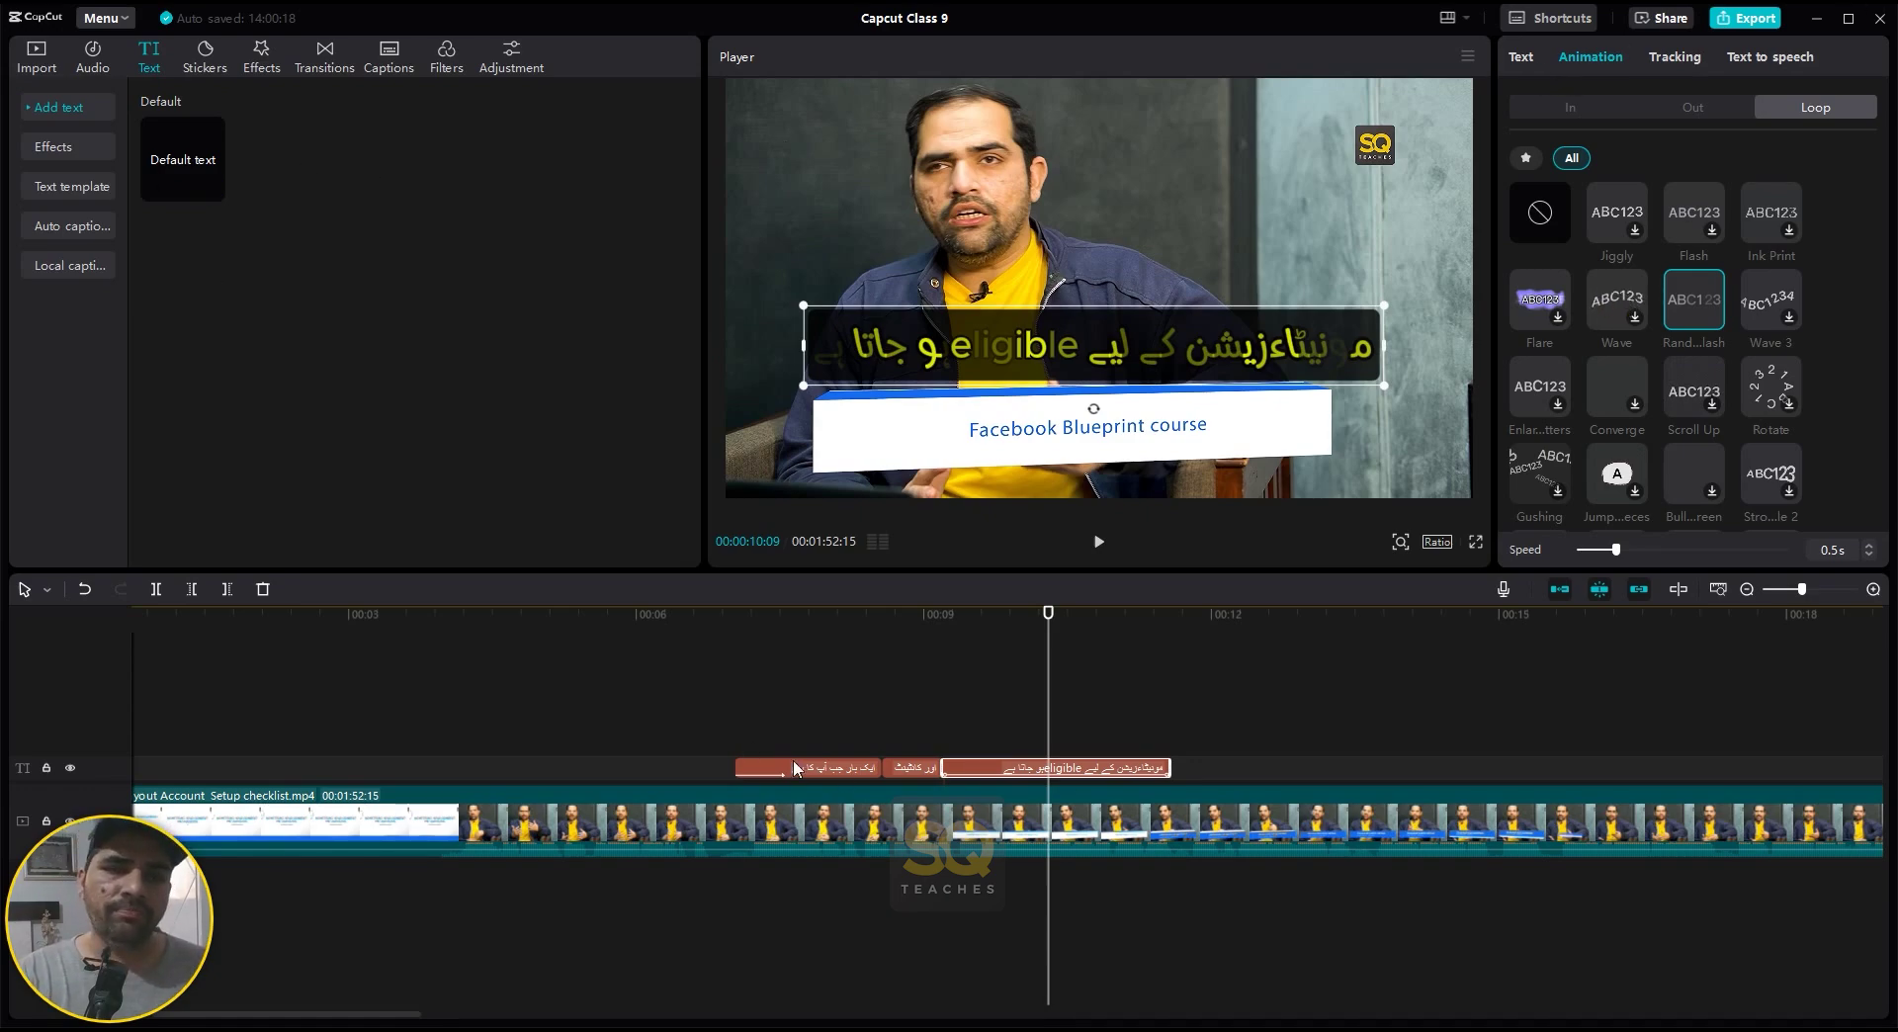
pyautogui.moveTo(196, 177)
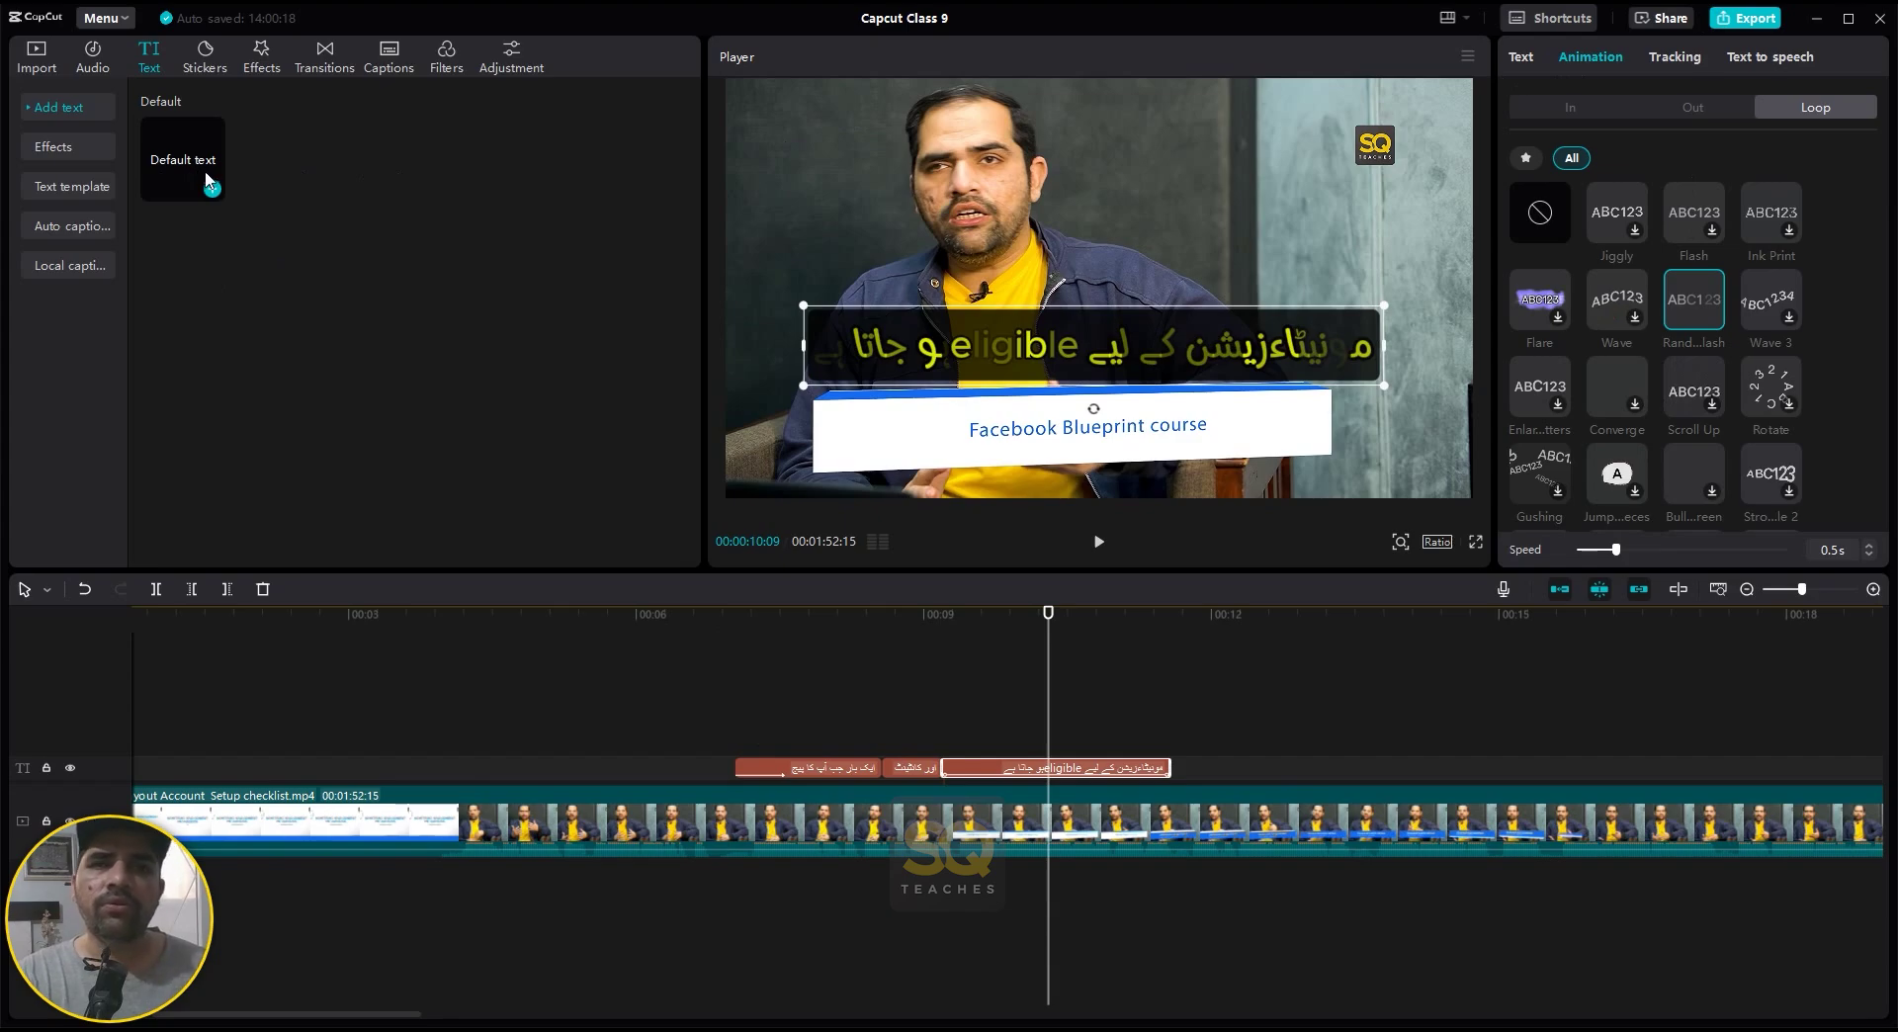
pyautogui.click(1522, 58)
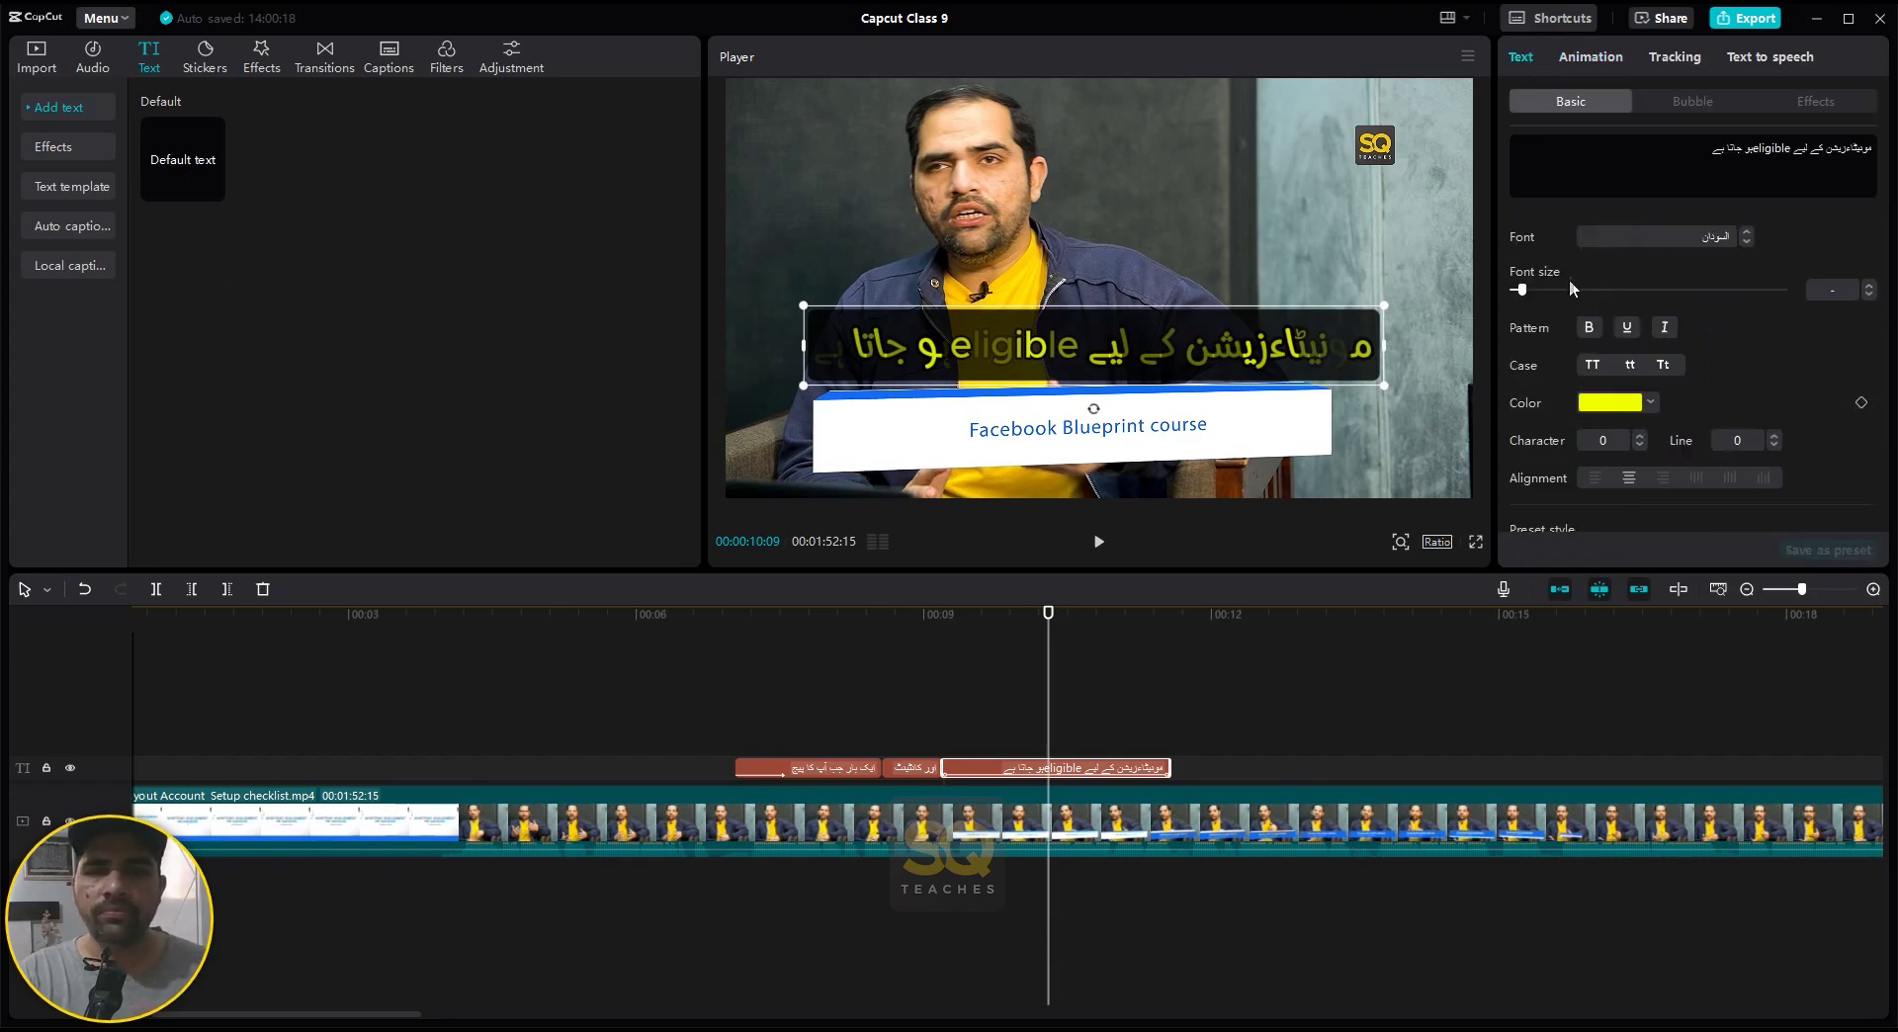